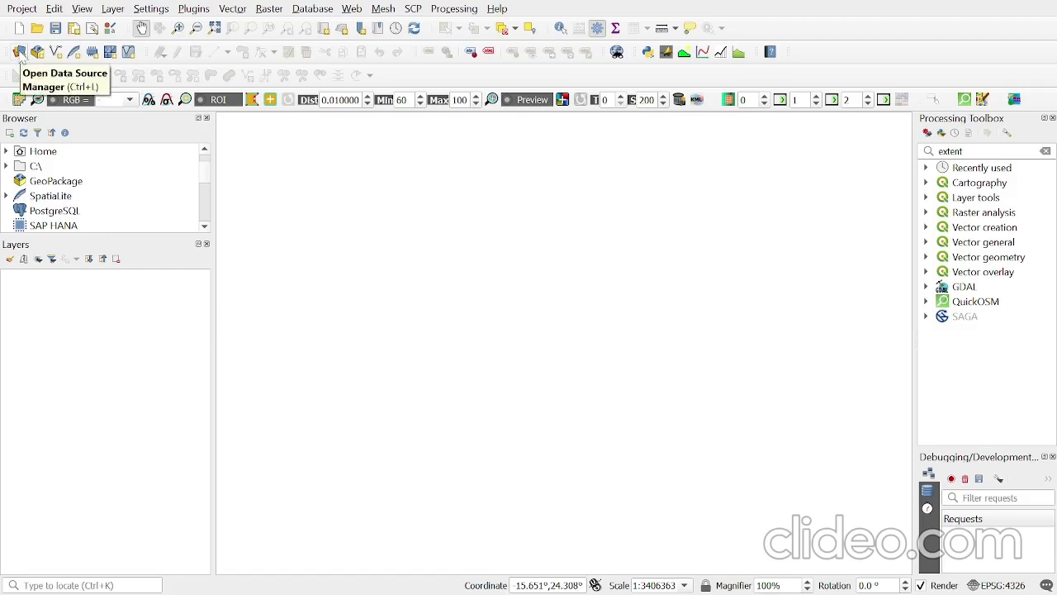
- Start adding a vector layer and browse to the Practical 1- Target Area Map folder under Lupane State University, 2023 semester 2, Monitoring and Evaluation, M&E_files
left_click(113, 9)
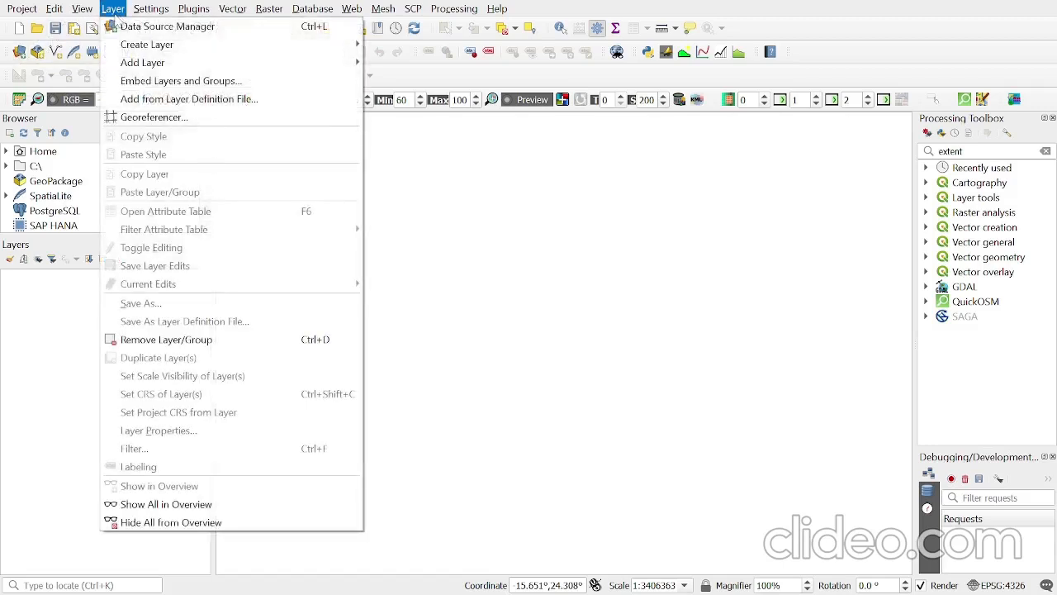
mouse_move(249, 64)
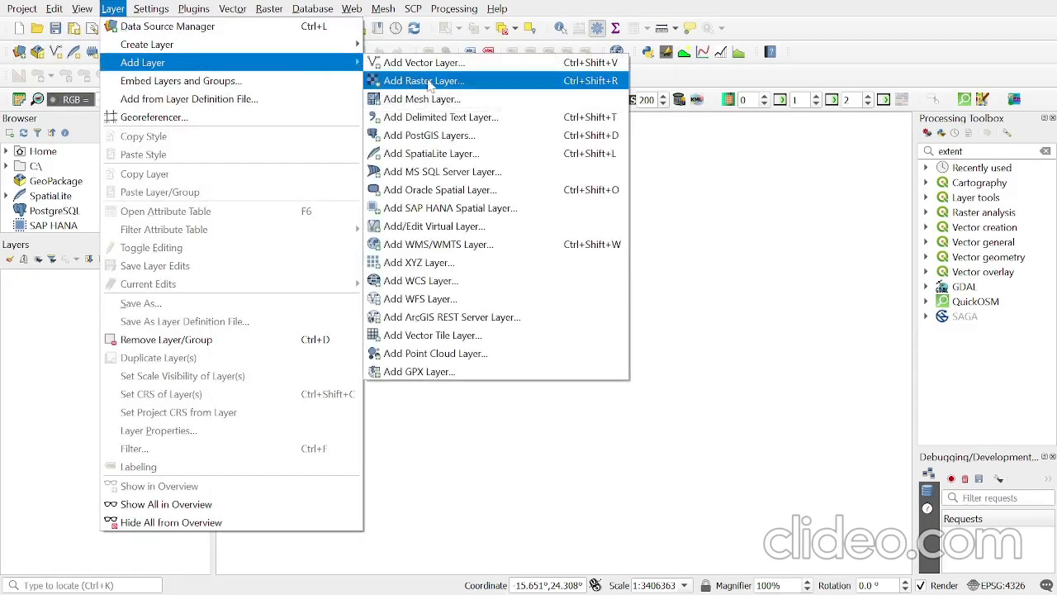
left_click(449, 70)
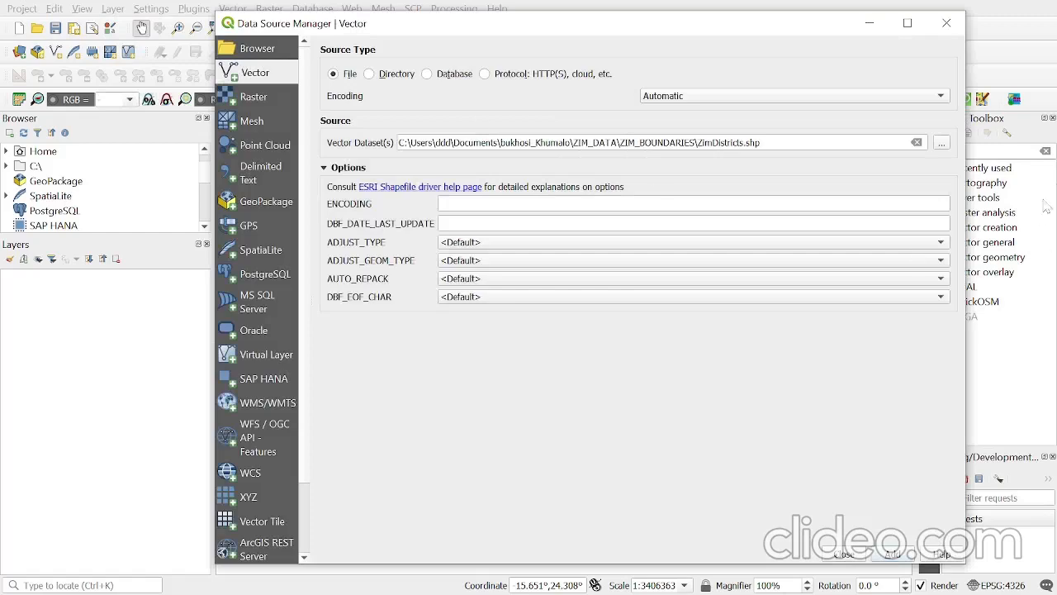
left_click(943, 148)
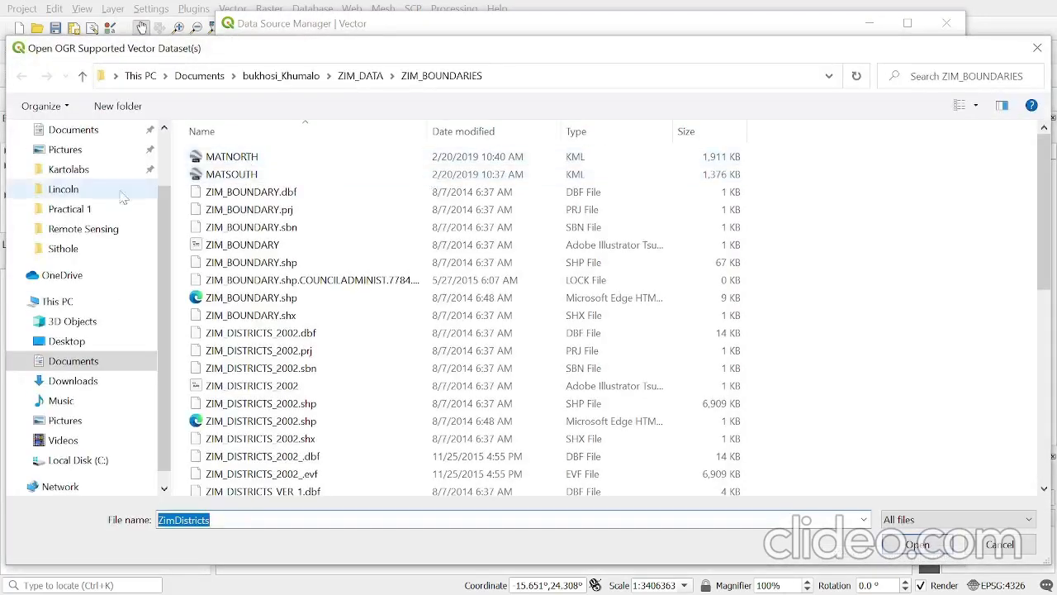
left_click(79, 131)
double_click(245, 332)
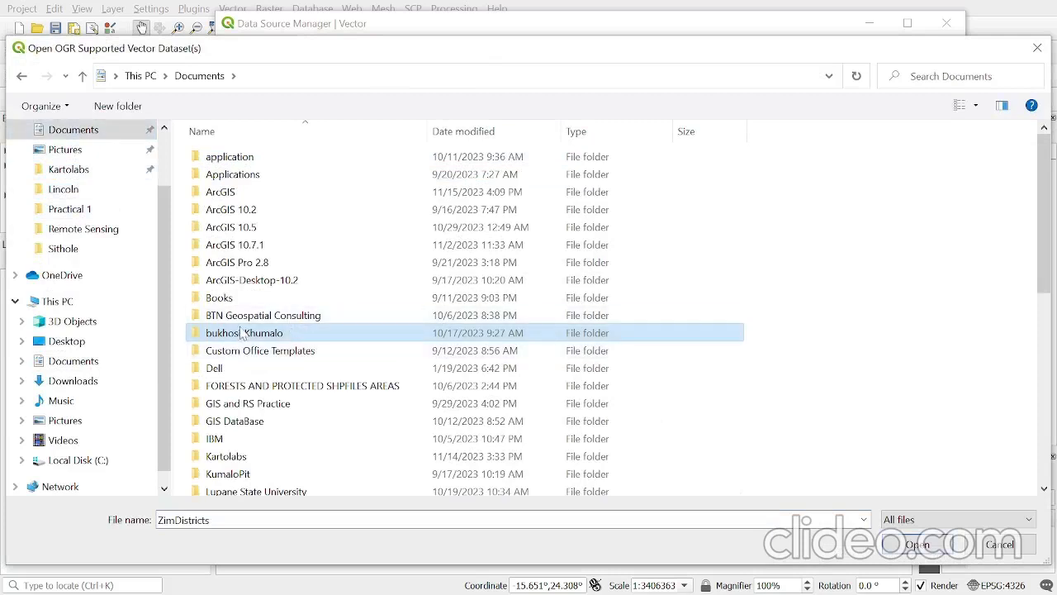
left_click(21, 76)
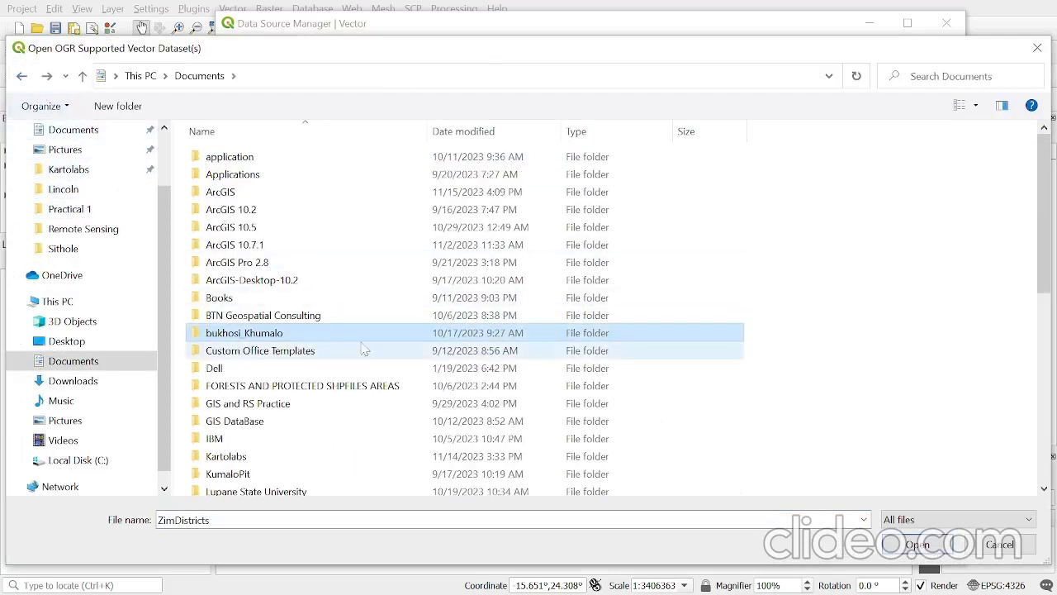
double_click(251, 493)
double_click(279, 176)
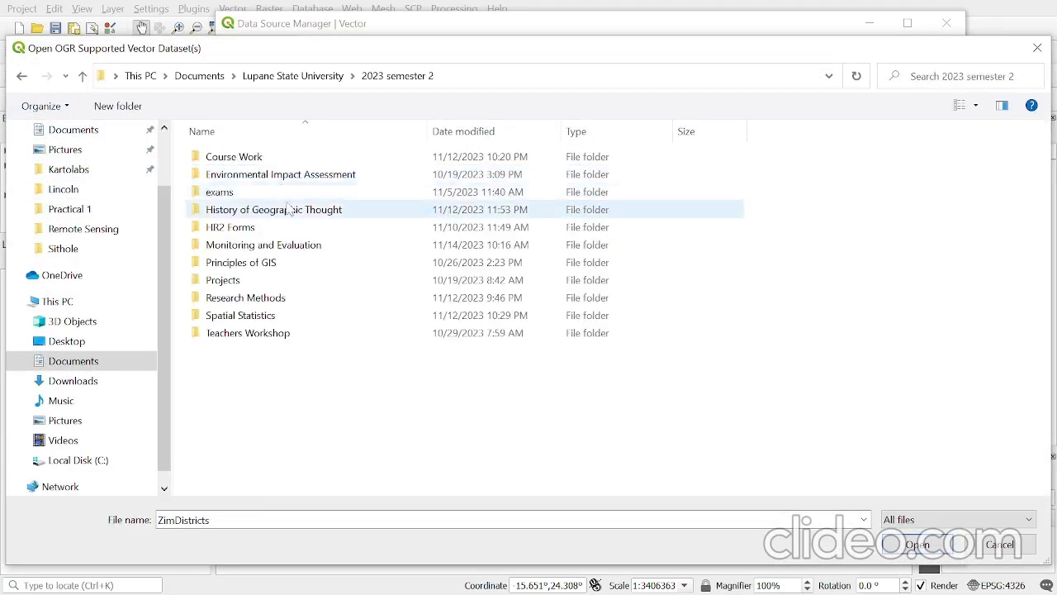
double_click(295, 245)
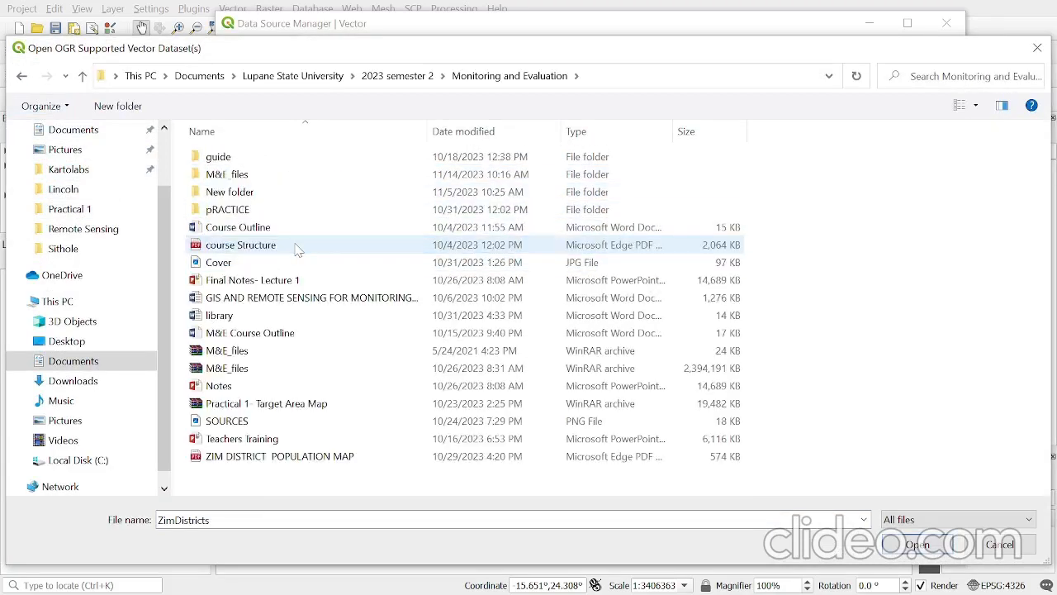
double_click(254, 175)
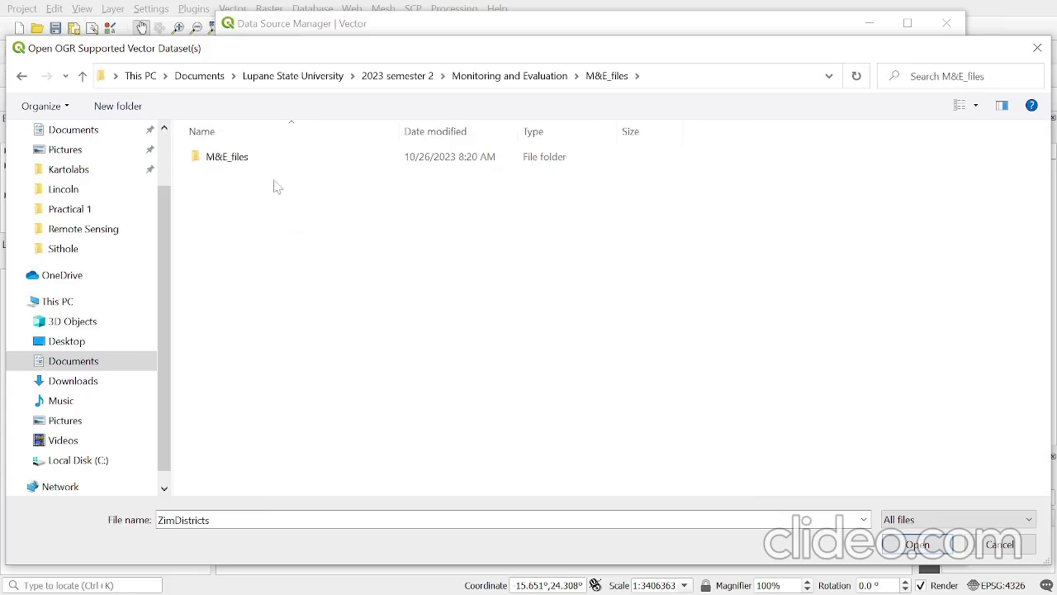
double_click(258, 162)
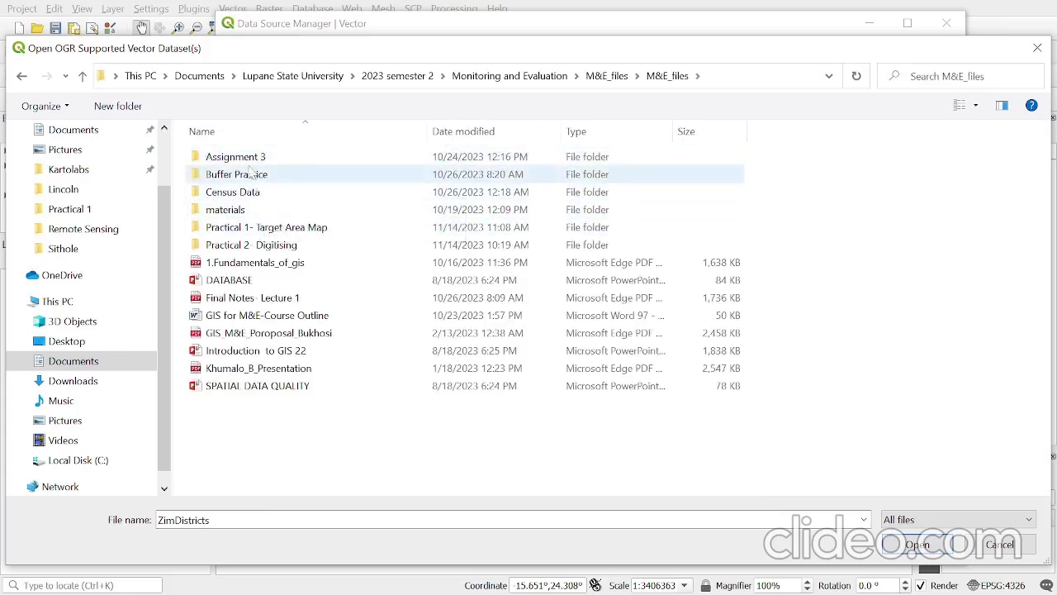
double_click(324, 235)
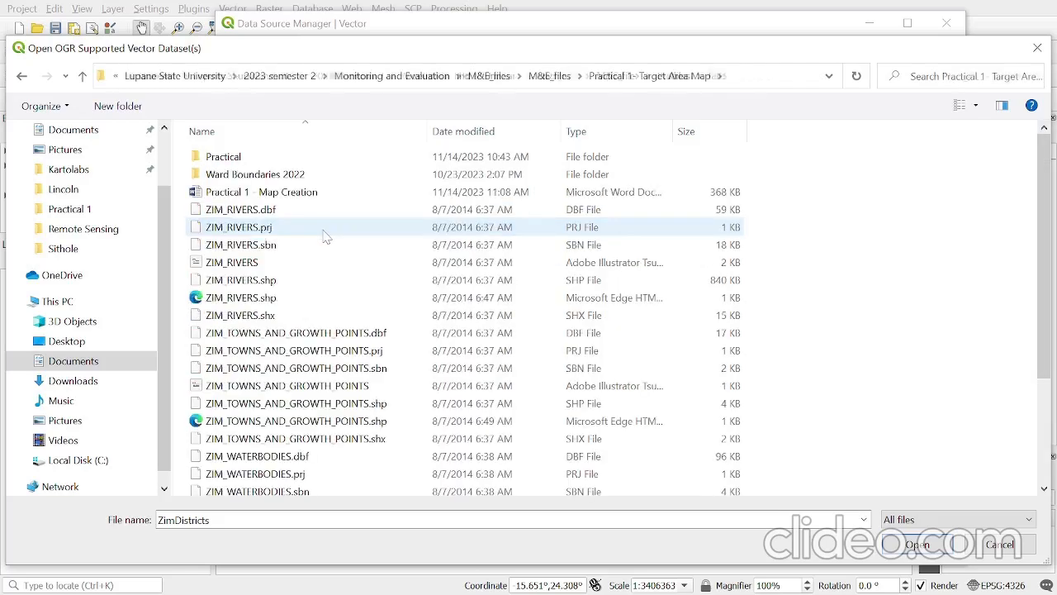
- Choose ZimDistricts.shp from the Practical 1- Target Area Map folder and add it to the project as a vector layer
scroll(328, 234, "down", 3)
scroll(326, 232, "up", 3)
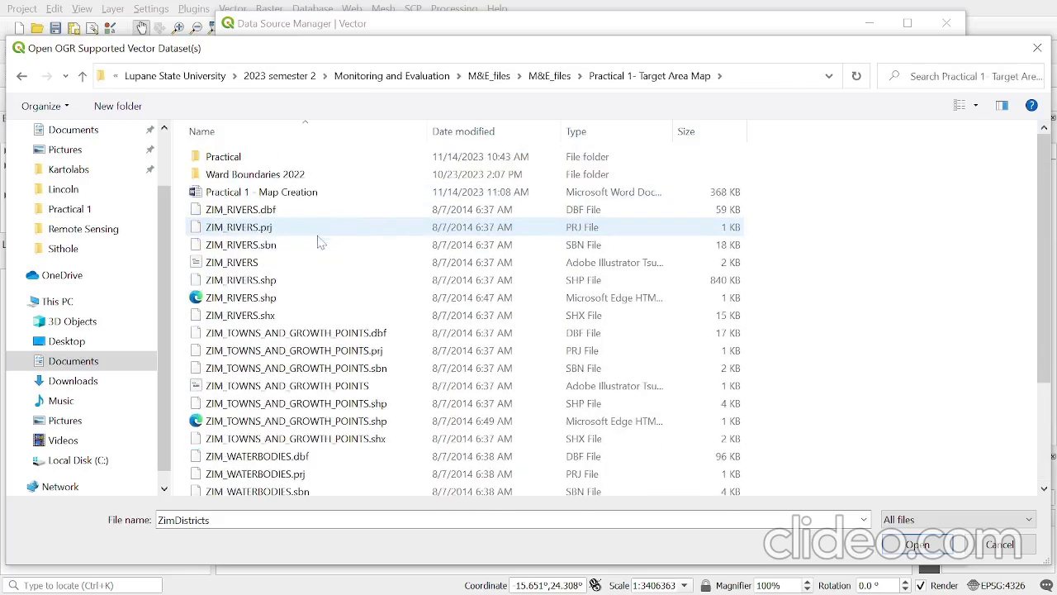
scroll(324, 232, "down", 3)
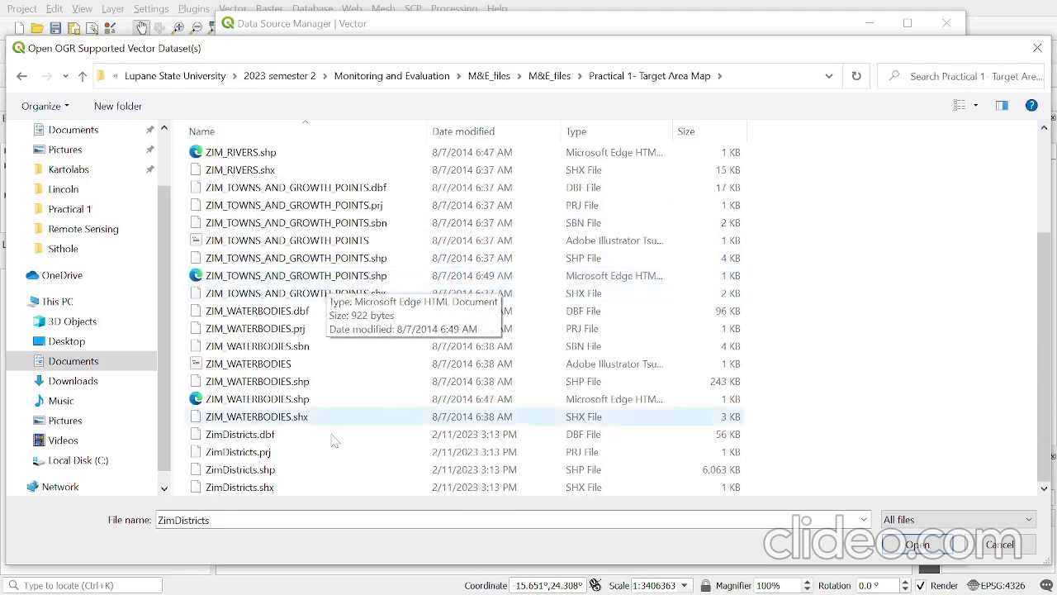
left_click(281, 471)
left_click(919, 543)
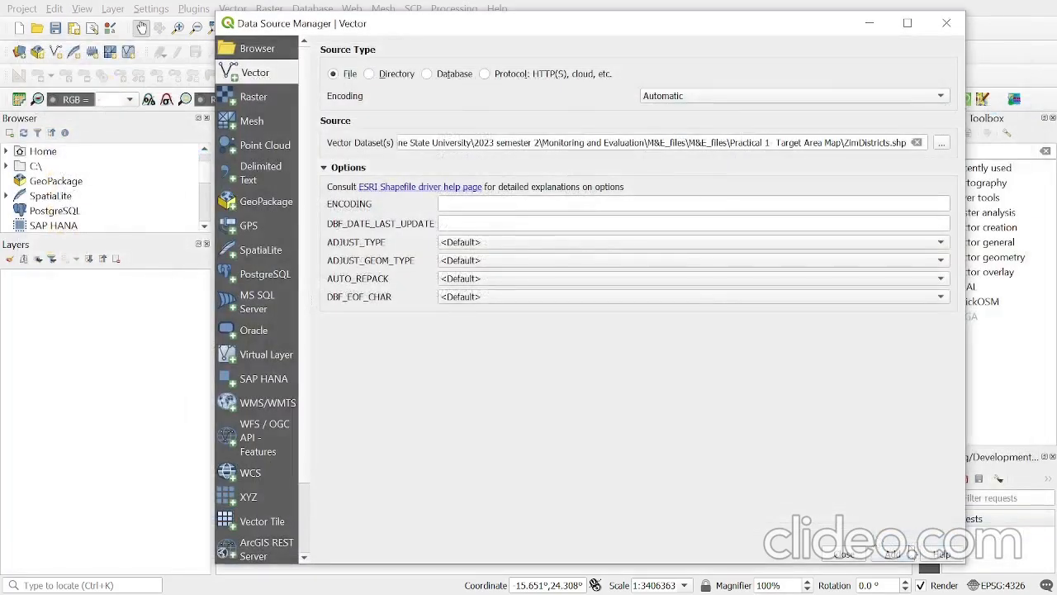
left_click(895, 559)
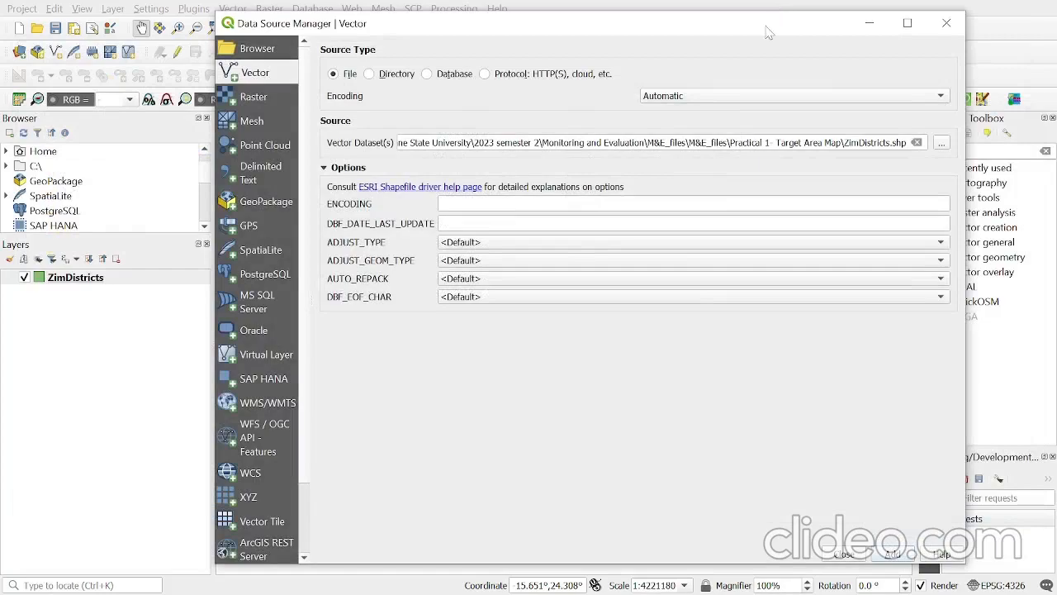
- Add the ward shapefile zwe_admbnda_adm3_zimstat_ocha_20180911.shp from the Ward Boundaries 2022 folder as a vector layer and close the Data Source Manager
left_click_drag(766, 27, 731, 30)
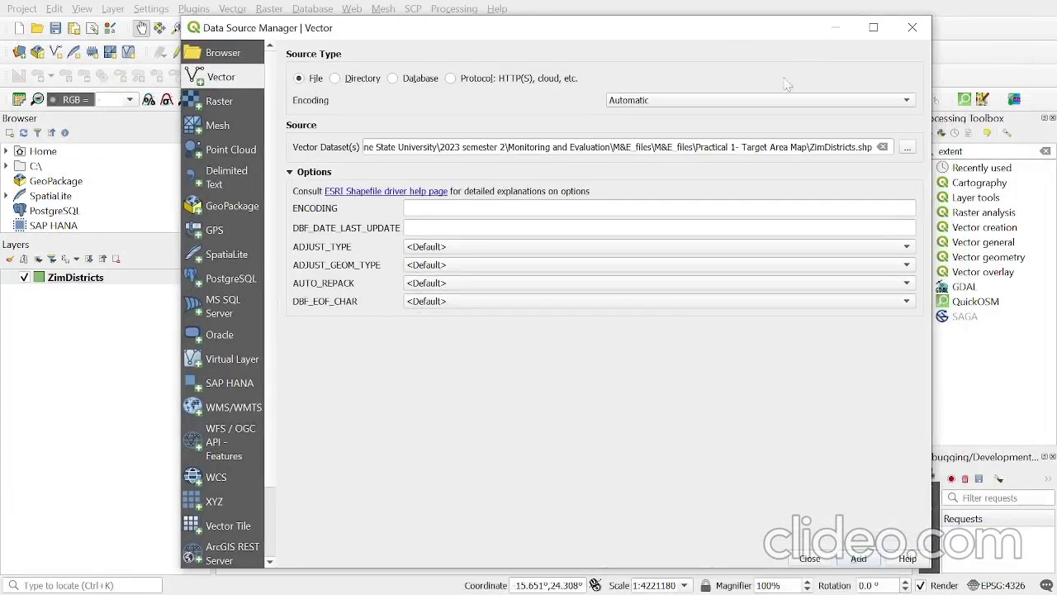
left_click(907, 147)
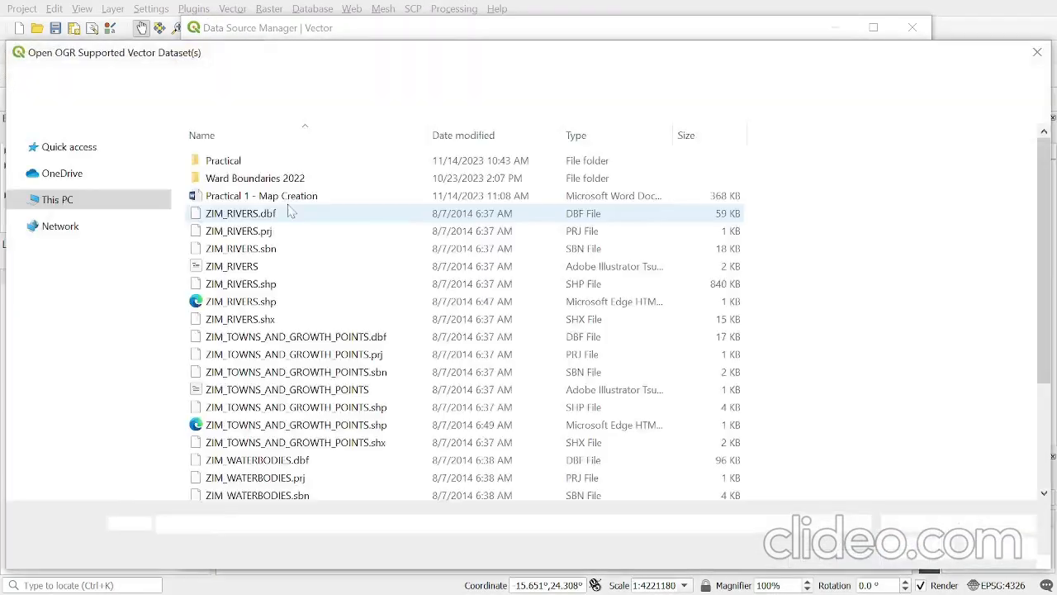
double_click(256, 178)
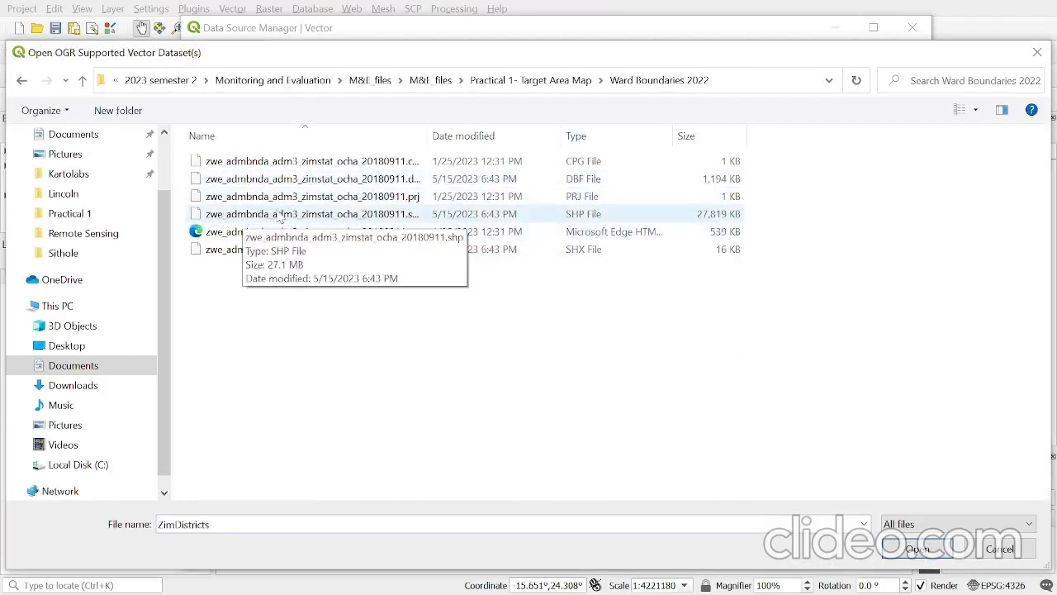
left_click(373, 217)
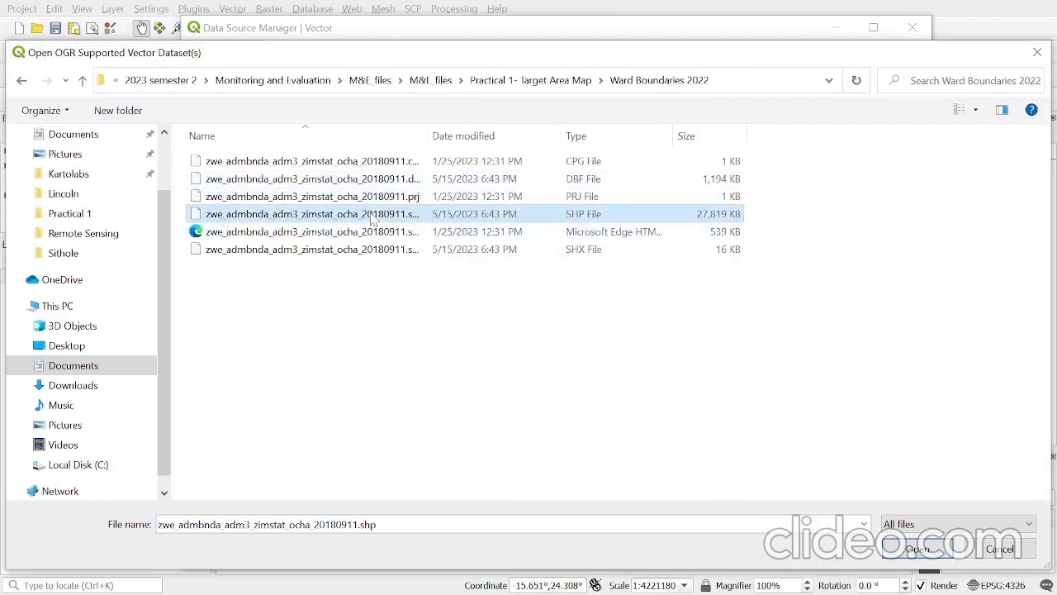
left_click(915, 550)
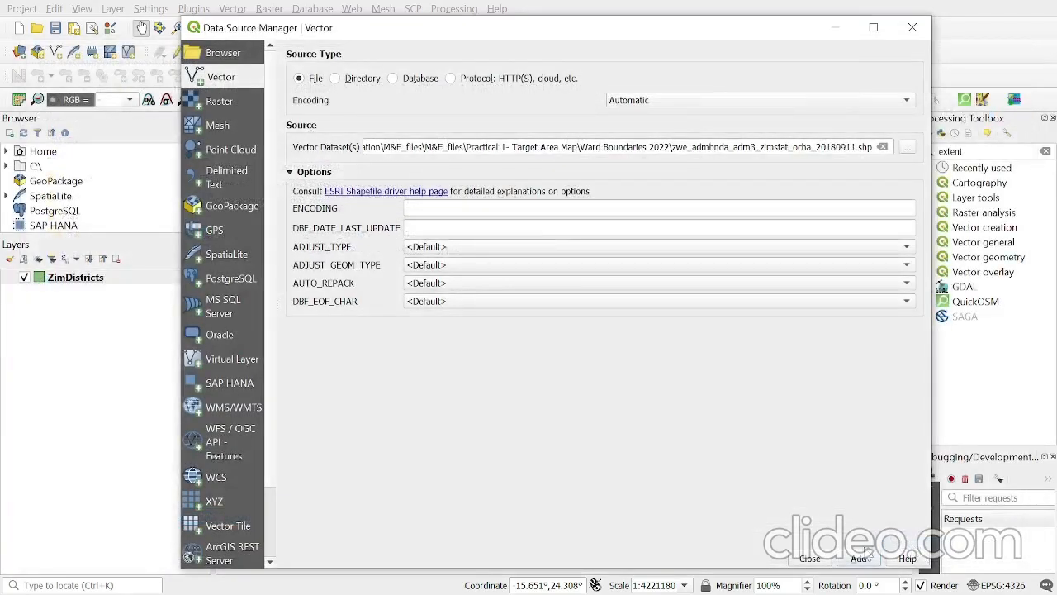
left_click(859, 560)
left_click(810, 559)
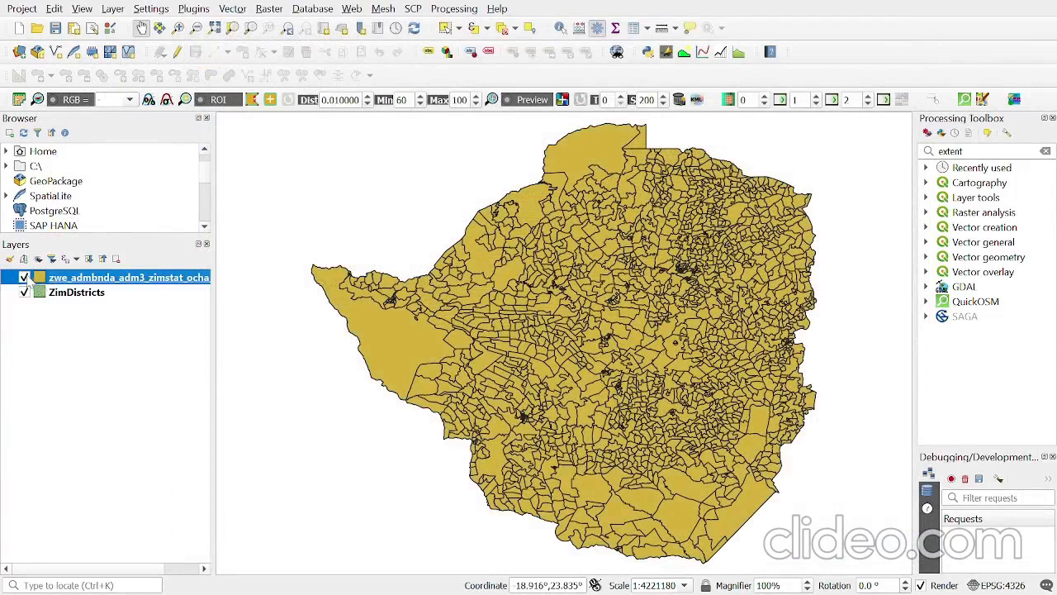
- Toggle the ward boundaries layer's visibility to compare it with the districts underneath, leaving the wards shown
left_click(25, 277)
left_click(24, 277)
left_click(25, 278)
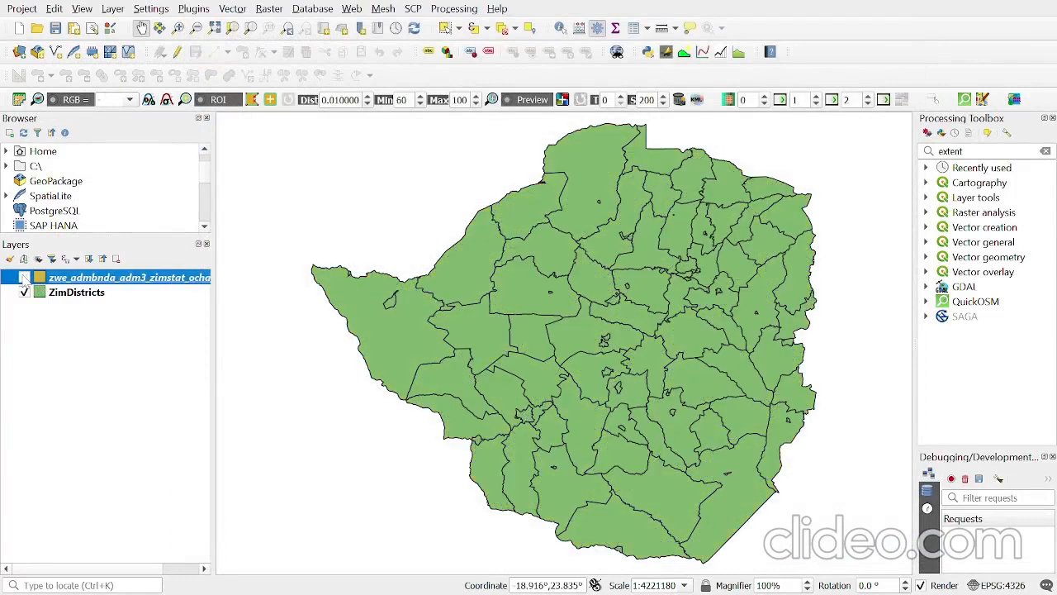
left_click(25, 278)
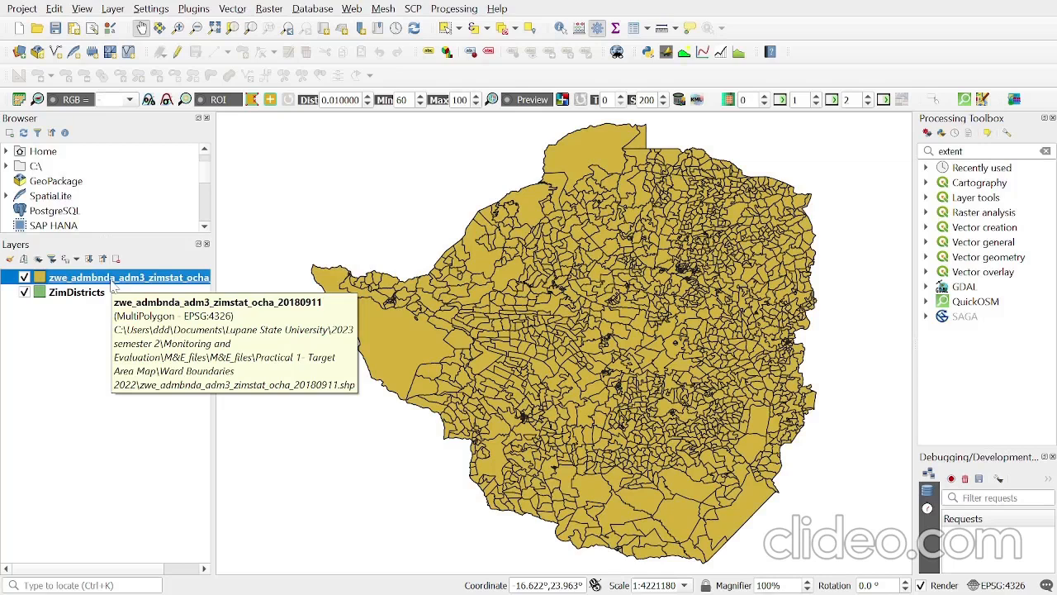
left_click(127, 378)
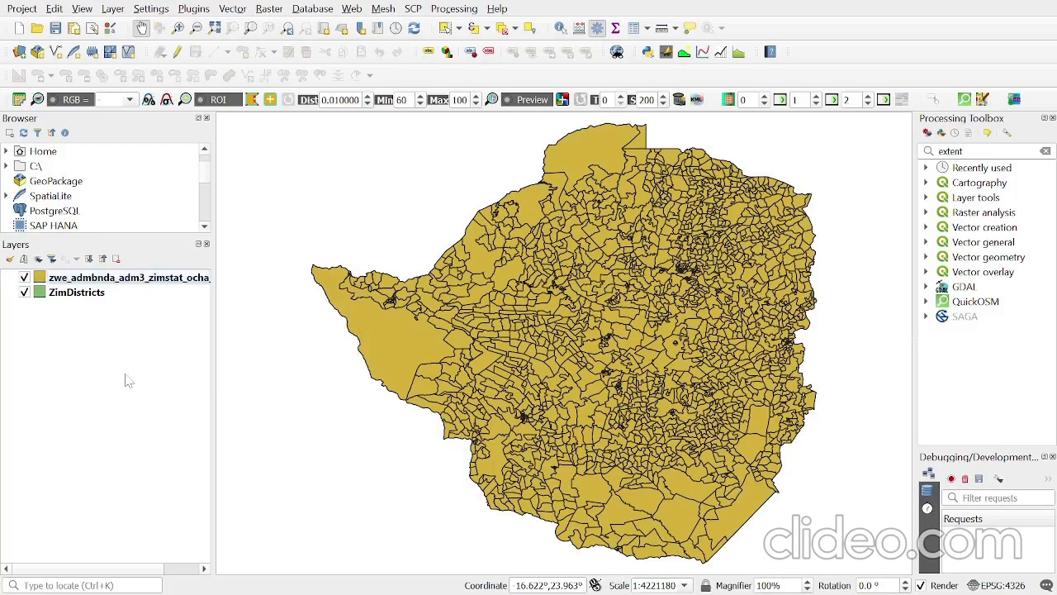
- Start a provider filter on the ward boundaries layer with the condition "ADM2_EN" = 'Bulilima'
left_click(93, 278)
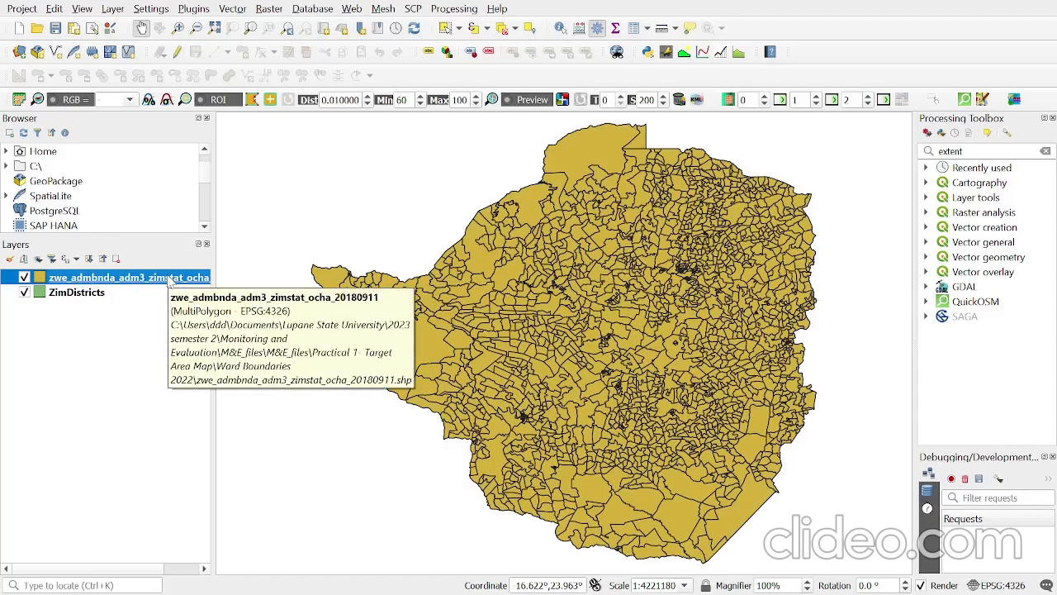
right_click(169, 281)
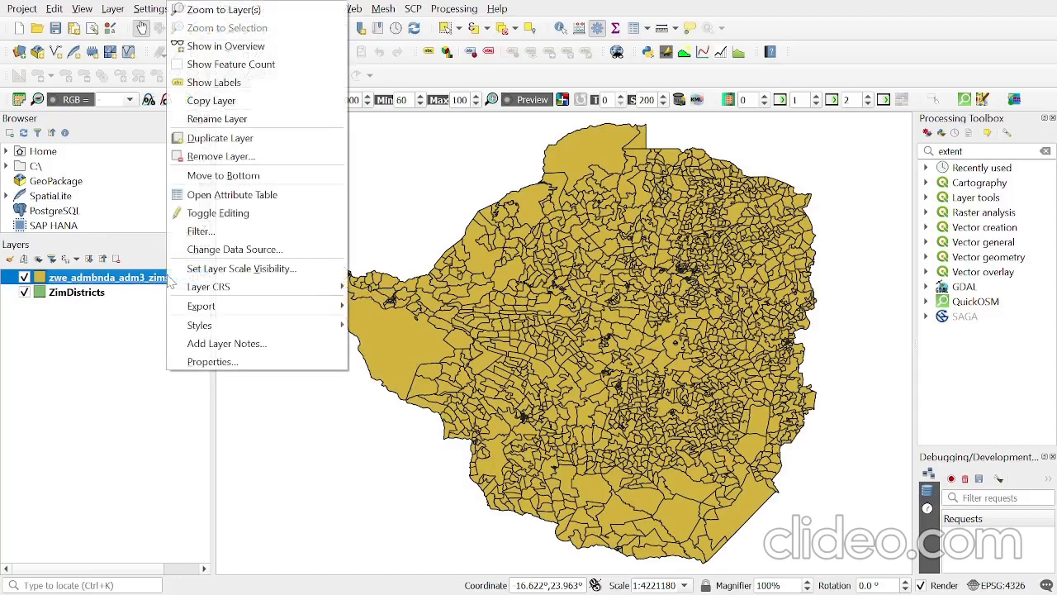
left_click(203, 234)
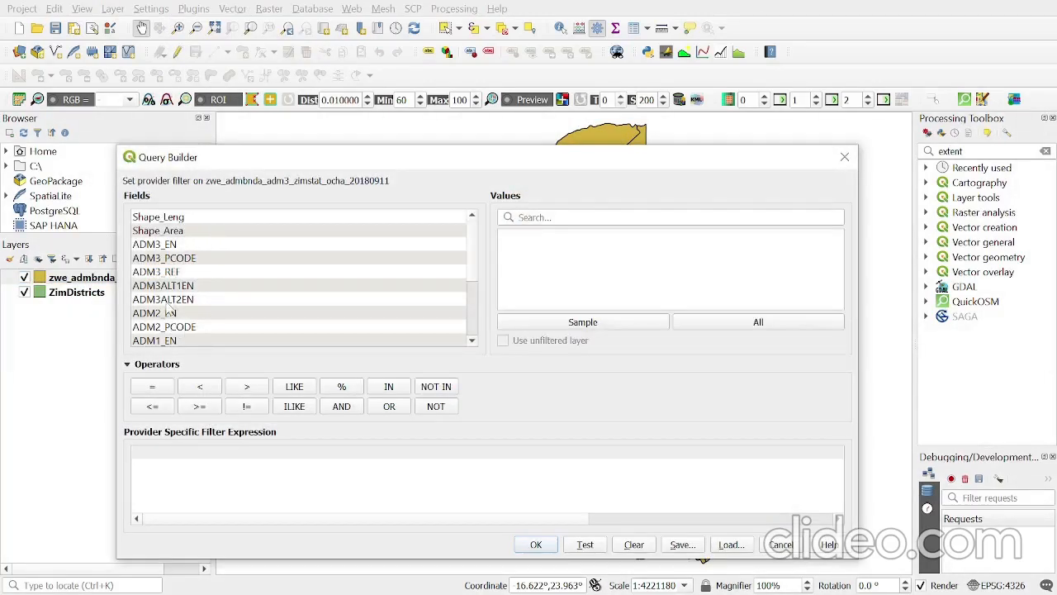
scroll(169, 312, "down", 2)
double_click(176, 232)
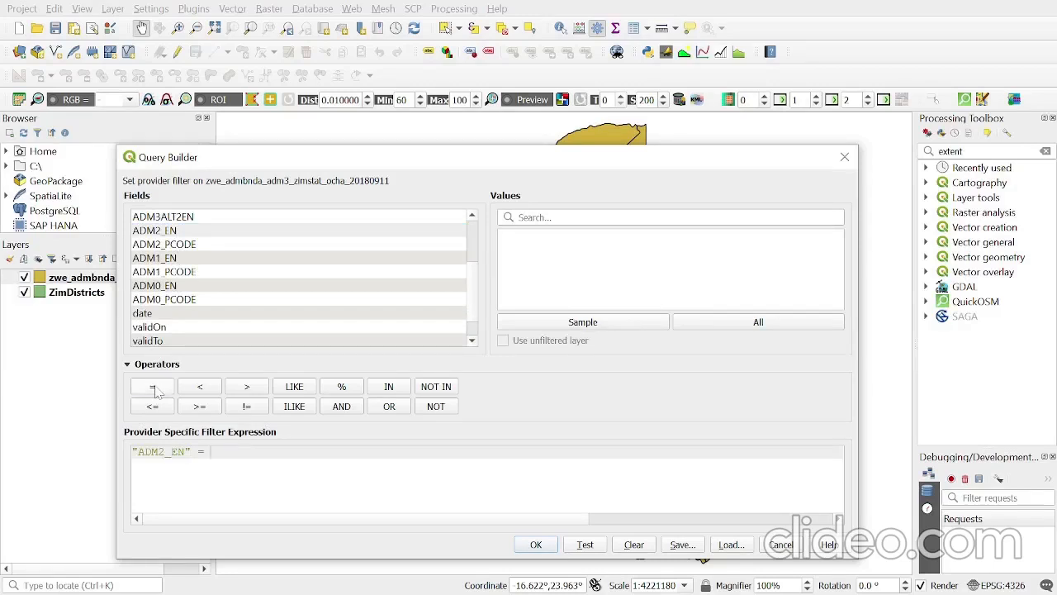
left_click(805, 323)
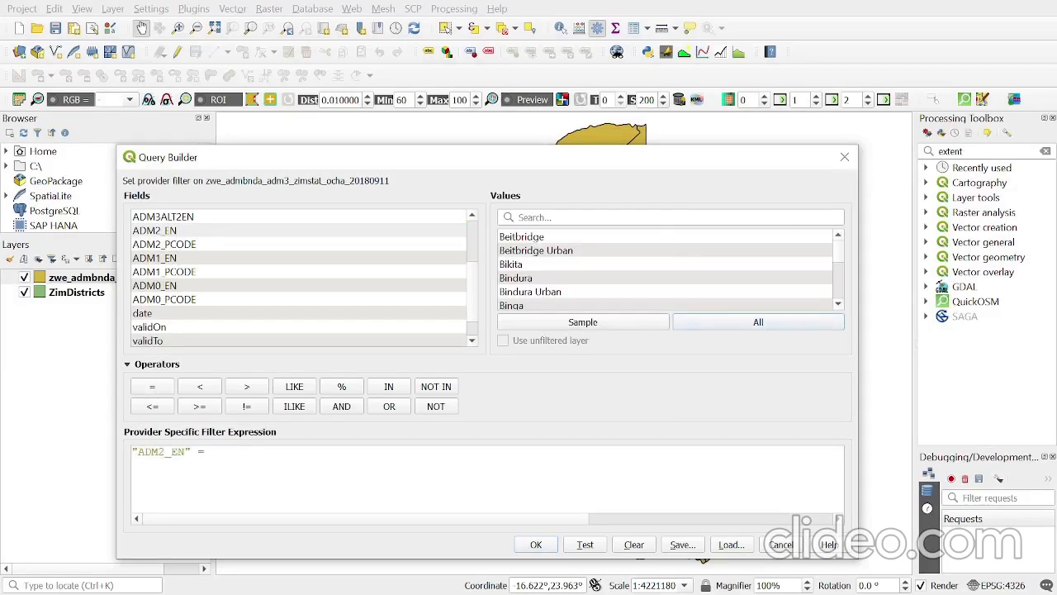
type("bul")
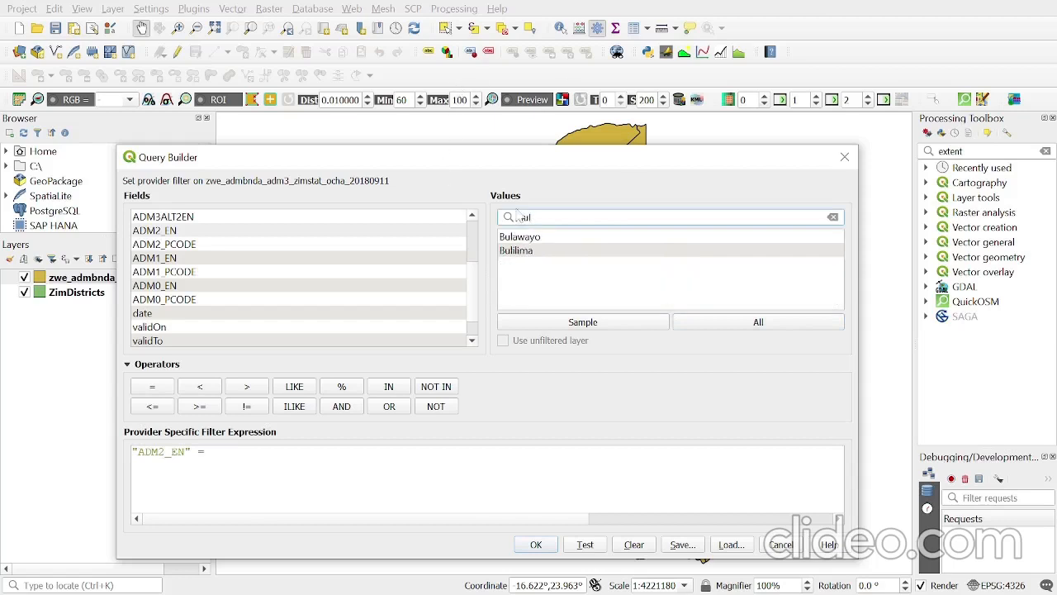
double_click(529, 251)
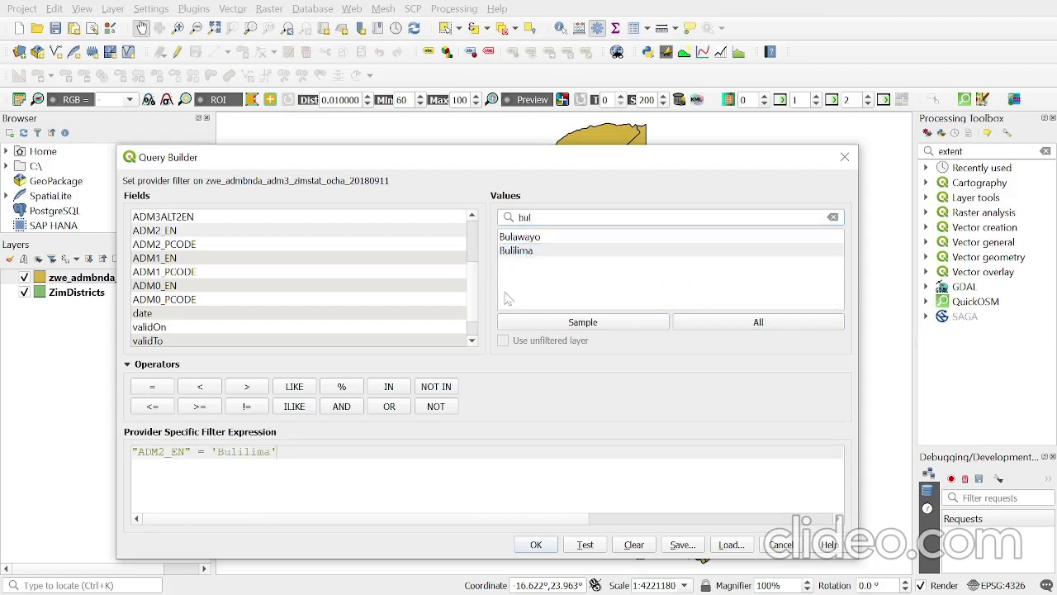
- Extend the ward filter with OR "ADM2_EN" = 'Mangwe' and apply it to the layer
left_click(389, 406)
double_click(197, 235)
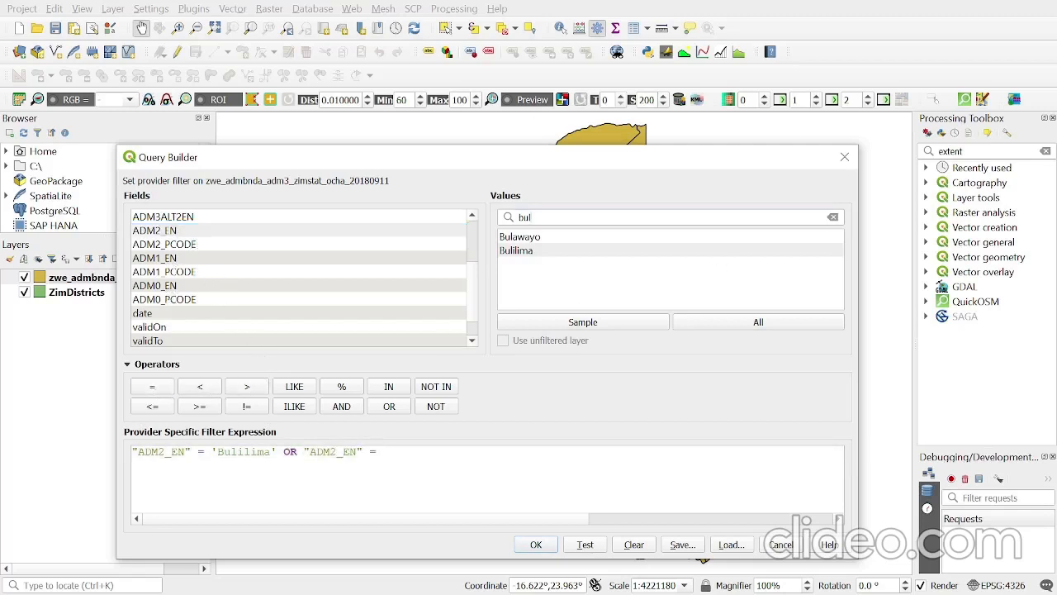
type("mangwe")
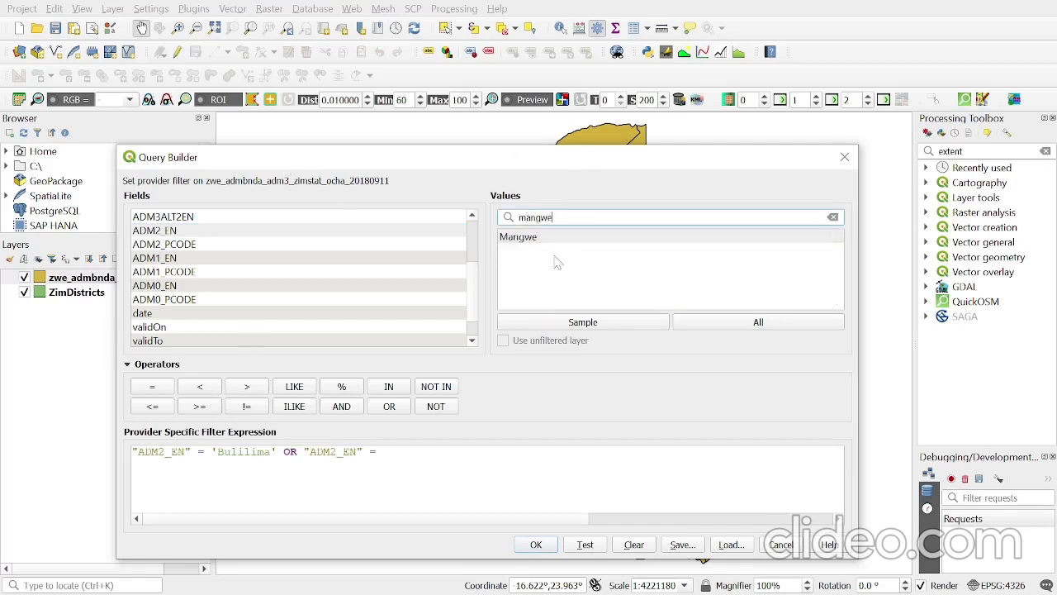
double_click(557, 240)
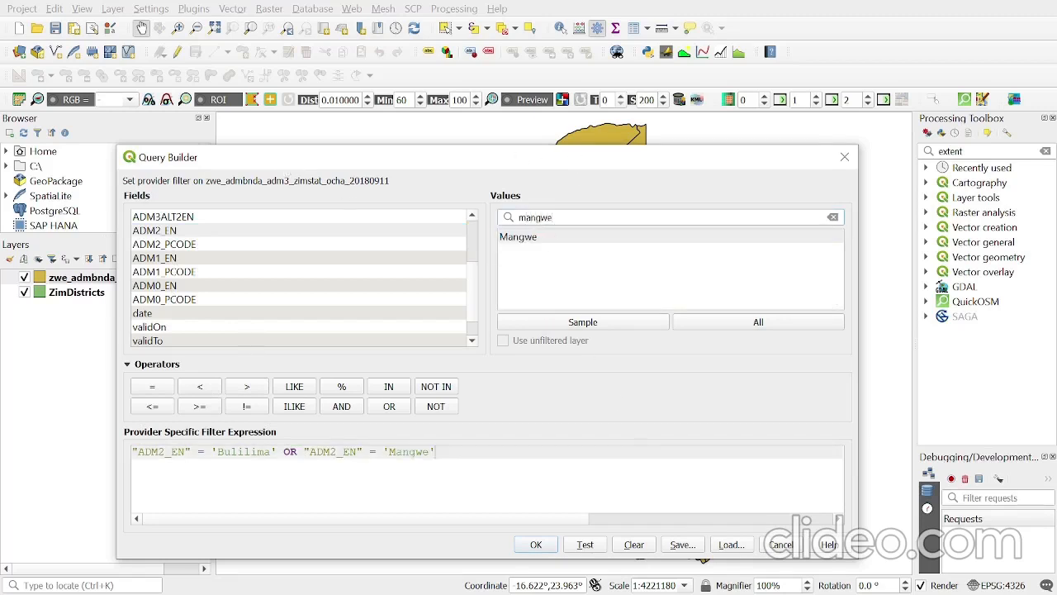
left_click(534, 545)
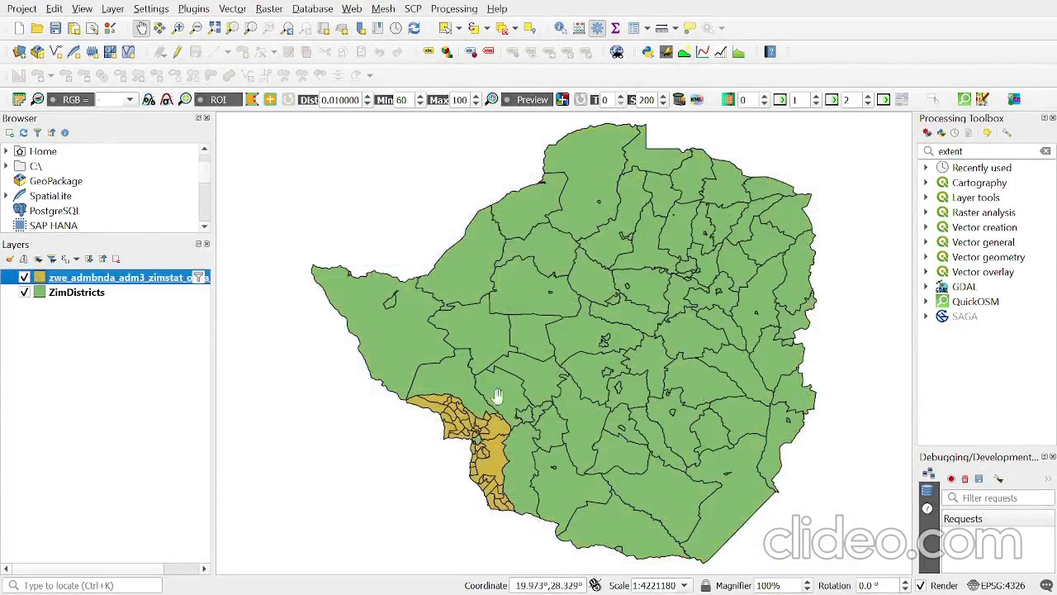
scroll(488, 483, "up", 1)
scroll(547, 555, "up", 1)
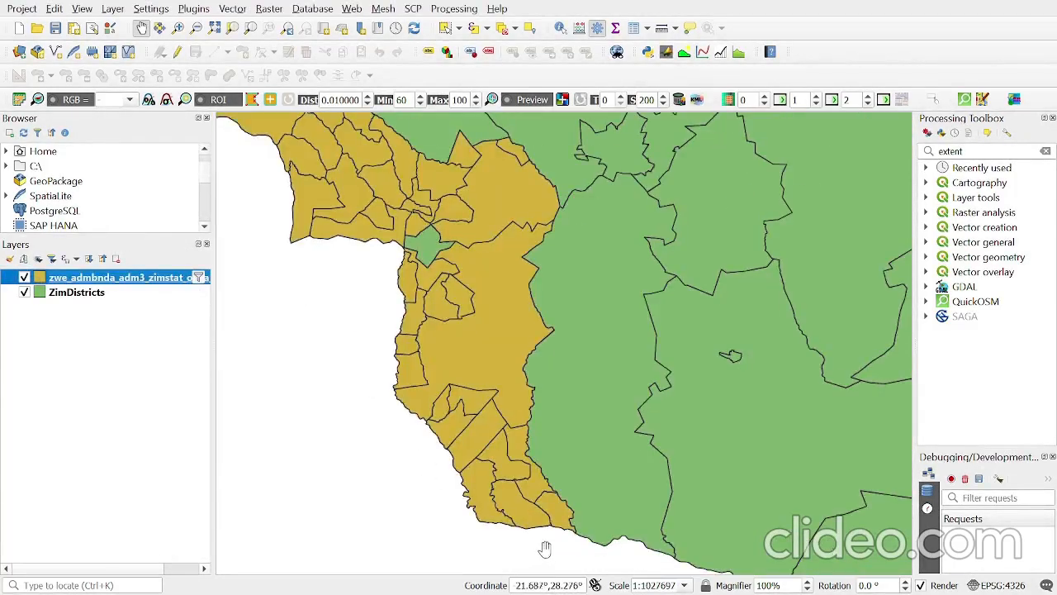
scroll(544, 549, "down", 1)
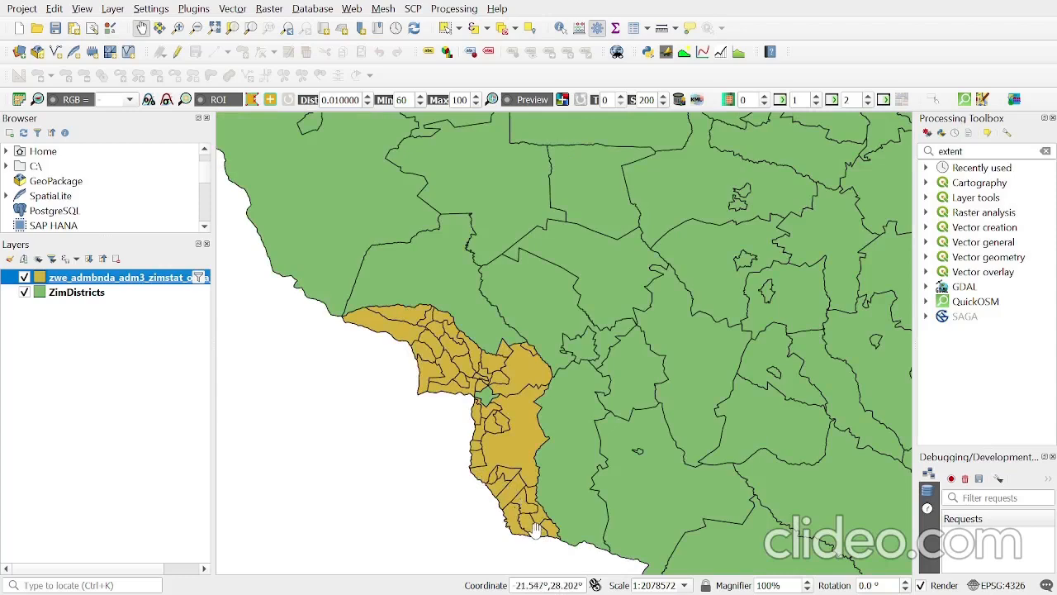
scroll(535, 530, "up", 1)
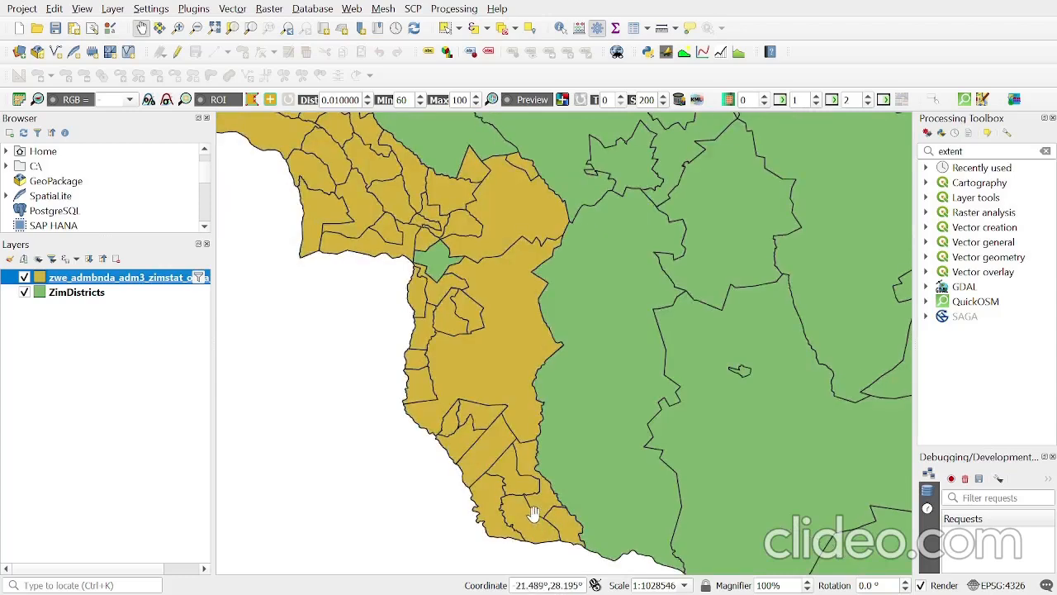
scroll(533, 514, "down", 1)
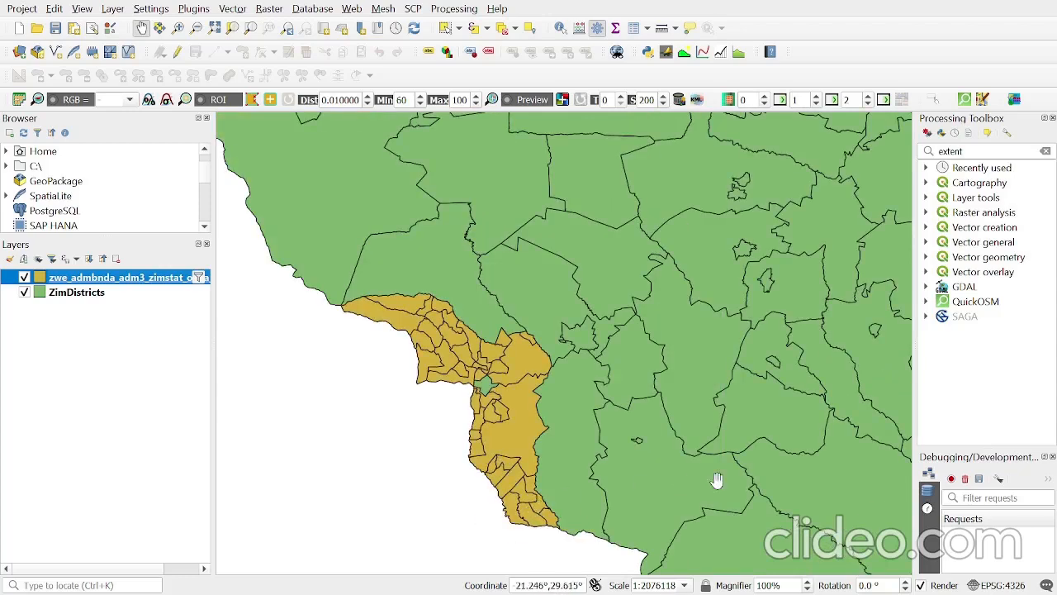
- Start exporting the filtered ward layer's features as an ESRI Shapefile in EPSG:4326 - WGS 84
right_click(92, 281)
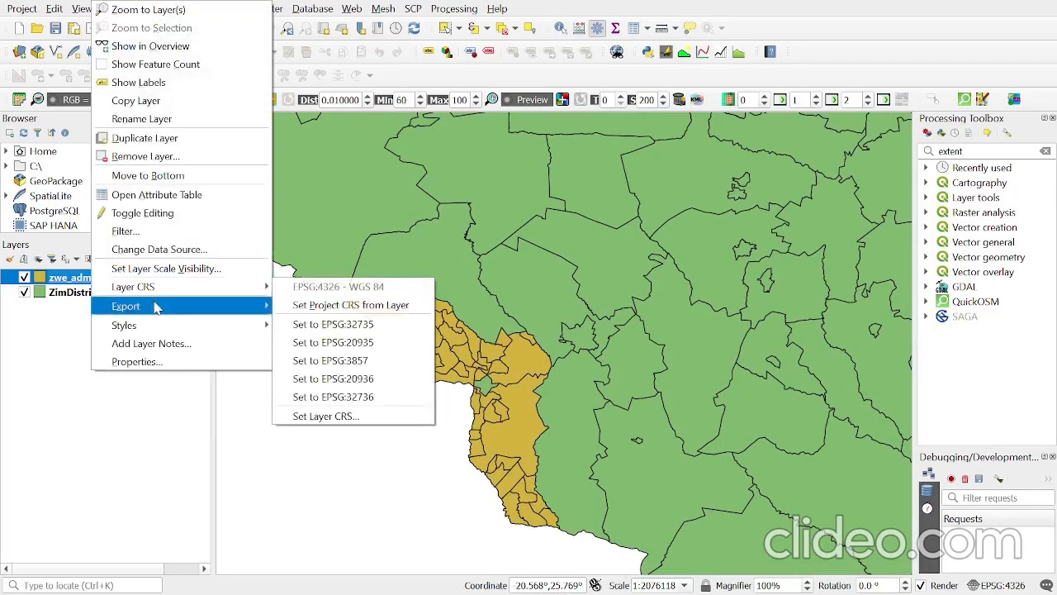
mouse_move(157, 307)
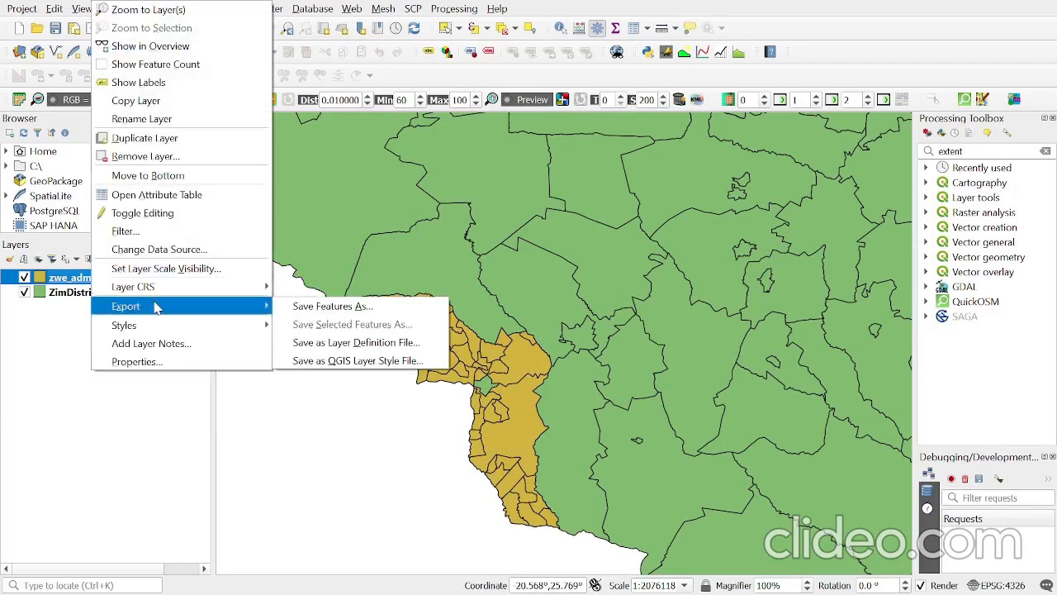
left_click(402, 311)
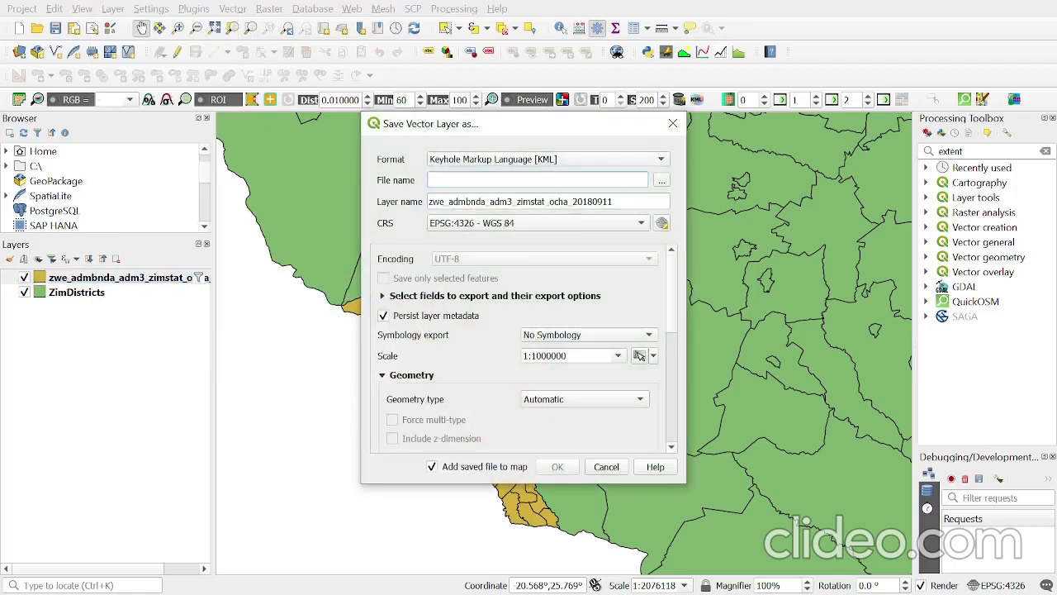
left_click(662, 180)
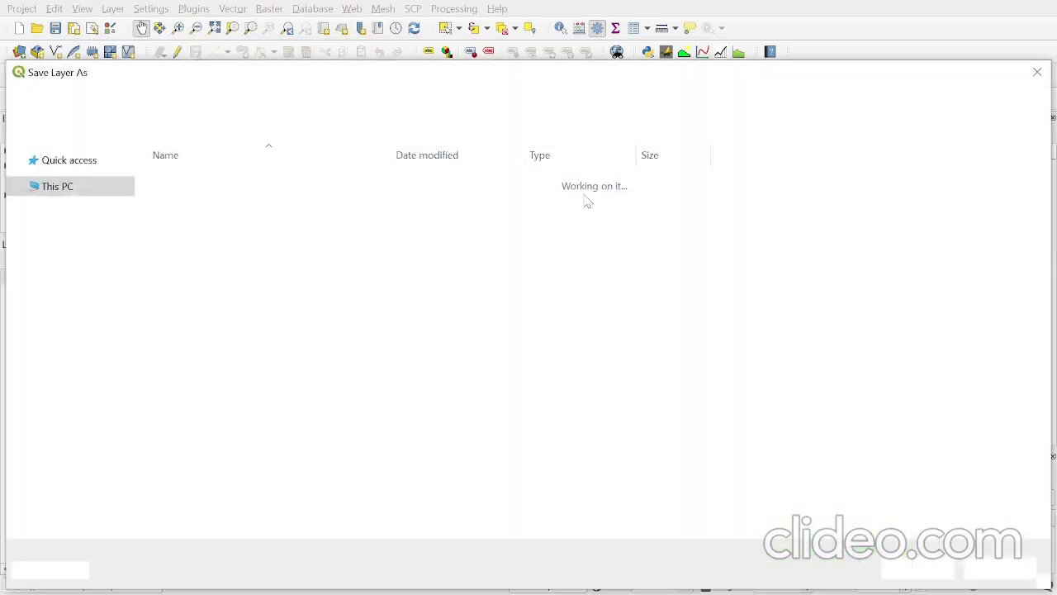
left_click(1038, 74)
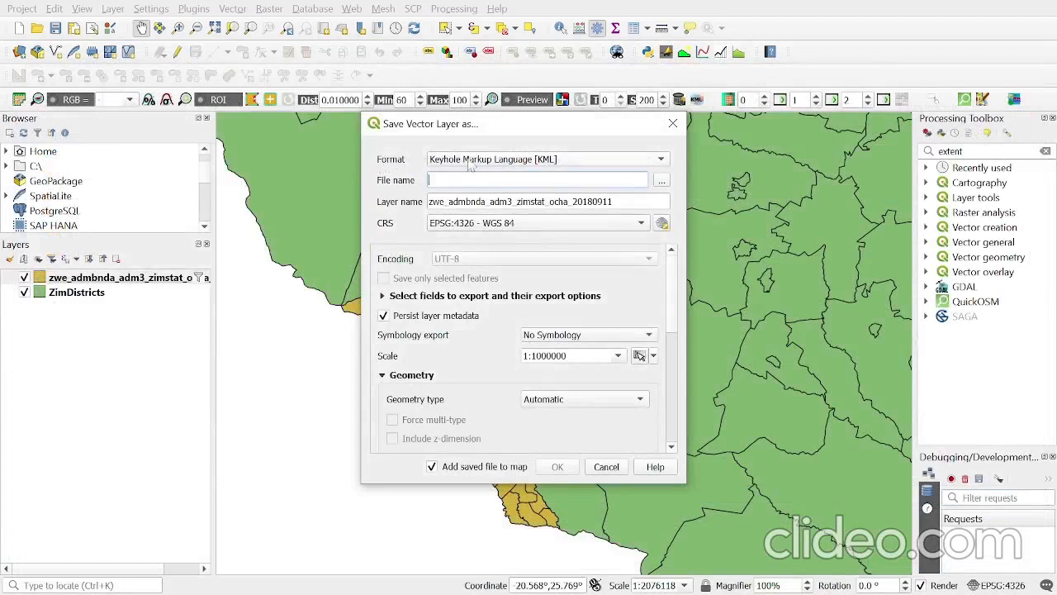
left_click(470, 161)
left_click(464, 24)
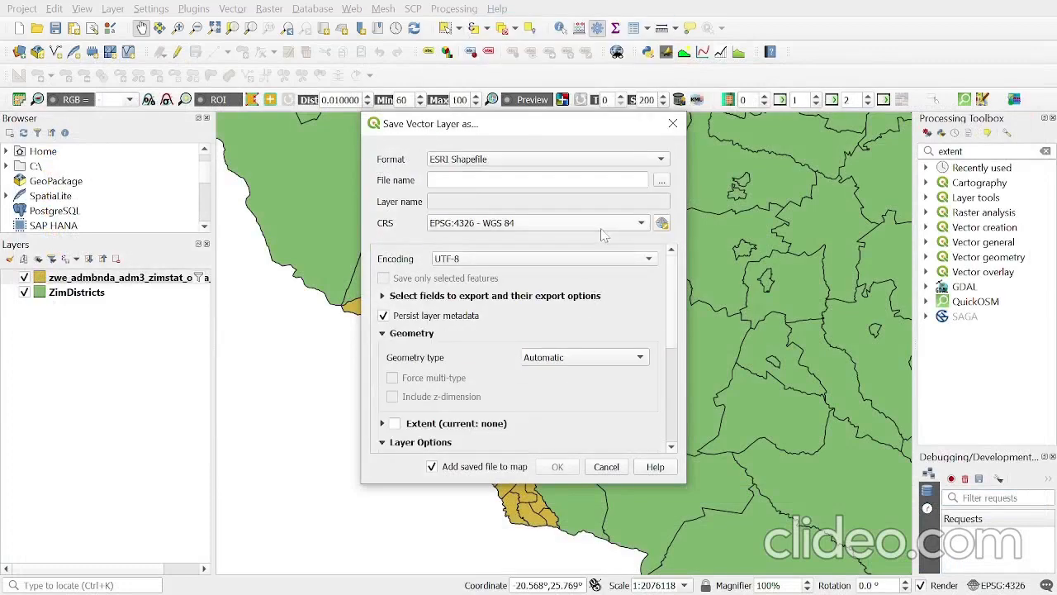
left_click(639, 225)
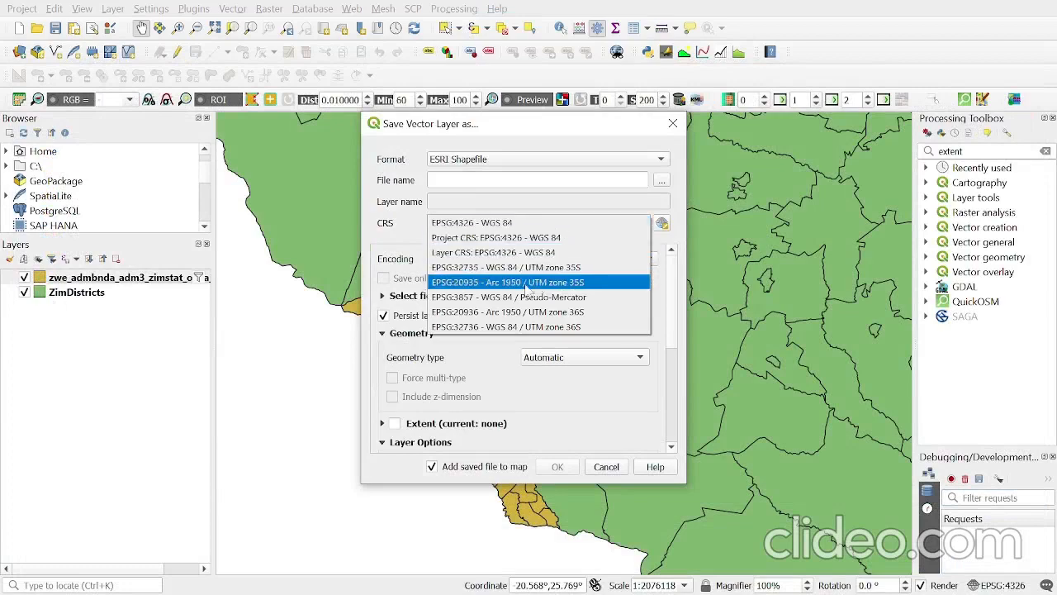
left_click(586, 223)
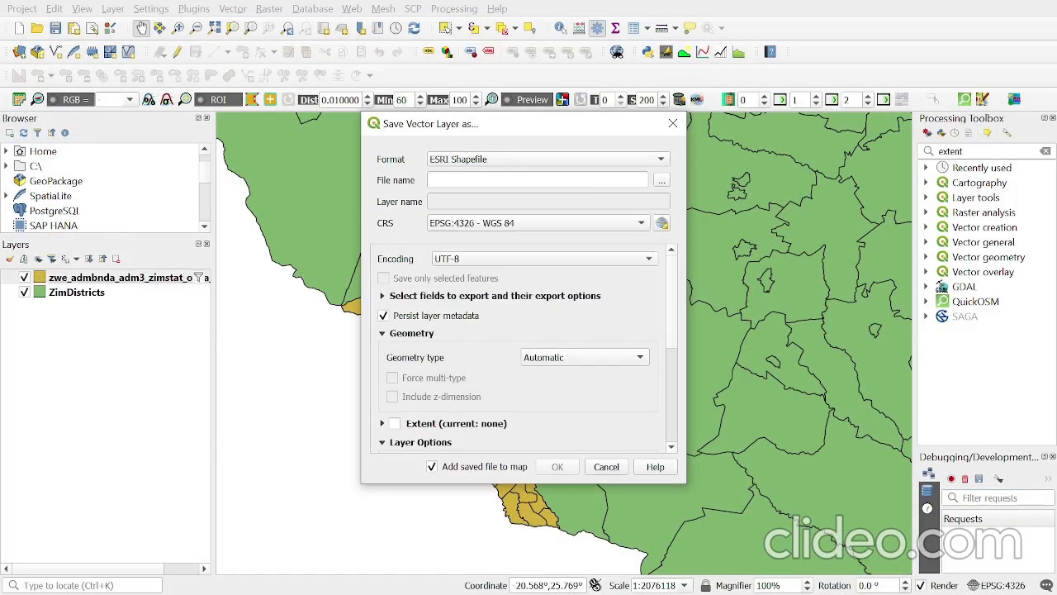
- Browse the export location to Documents, Lupane State University, 2023 semester 2, Monitoring and Evaluation, M&E_files
left_click(663, 182)
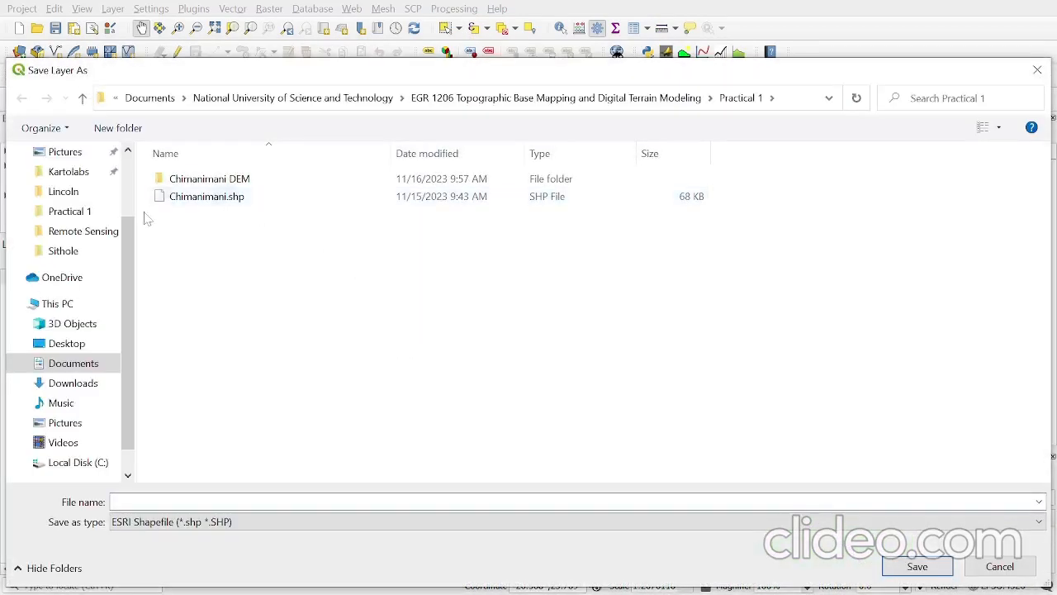
scroll(75, 248, "up", 1)
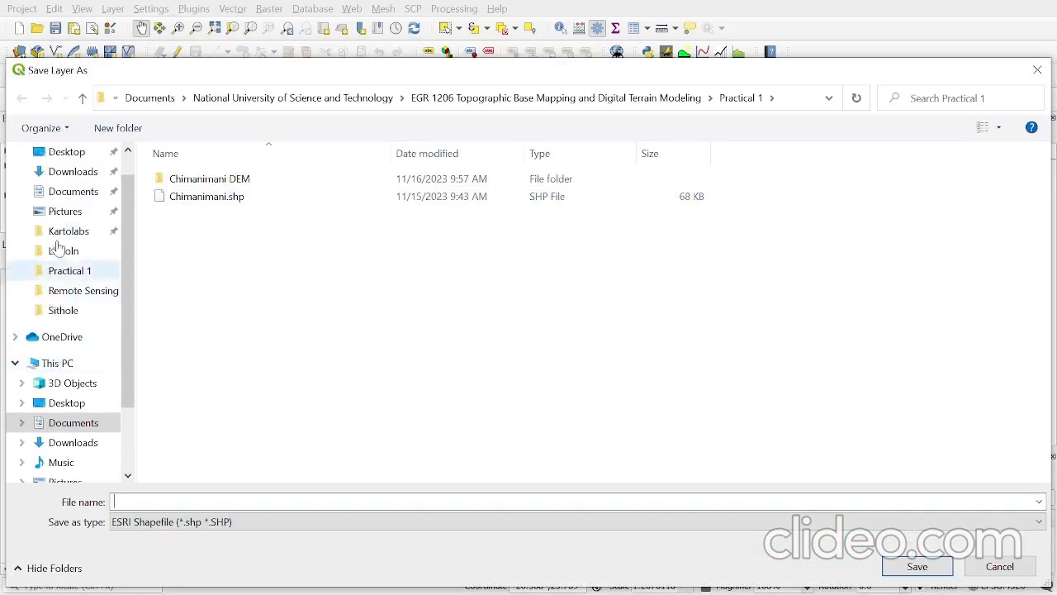
left_click(74, 192)
scroll(272, 448, "down", 1)
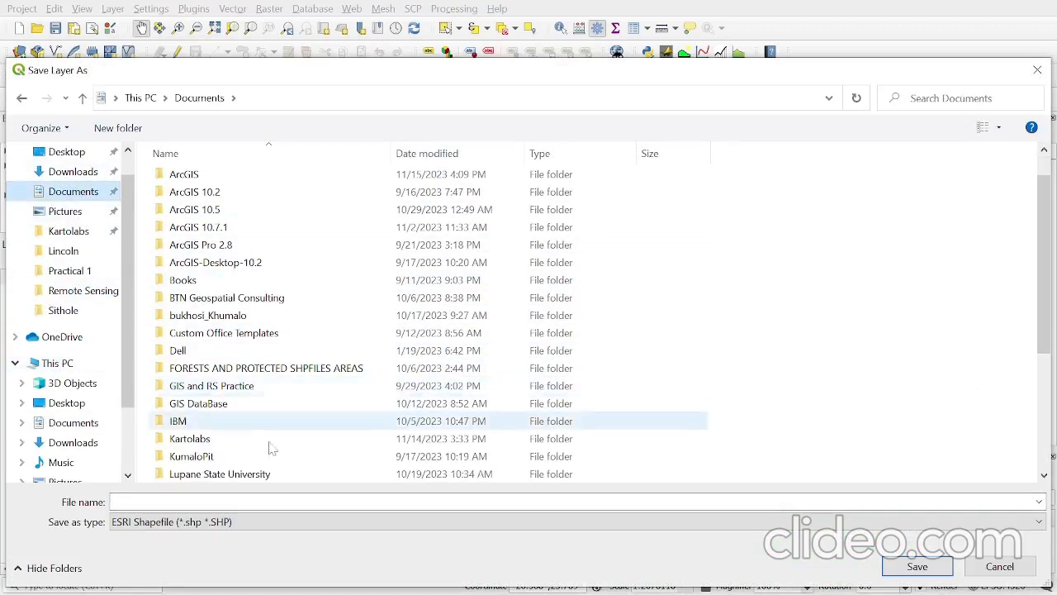
double_click(257, 475)
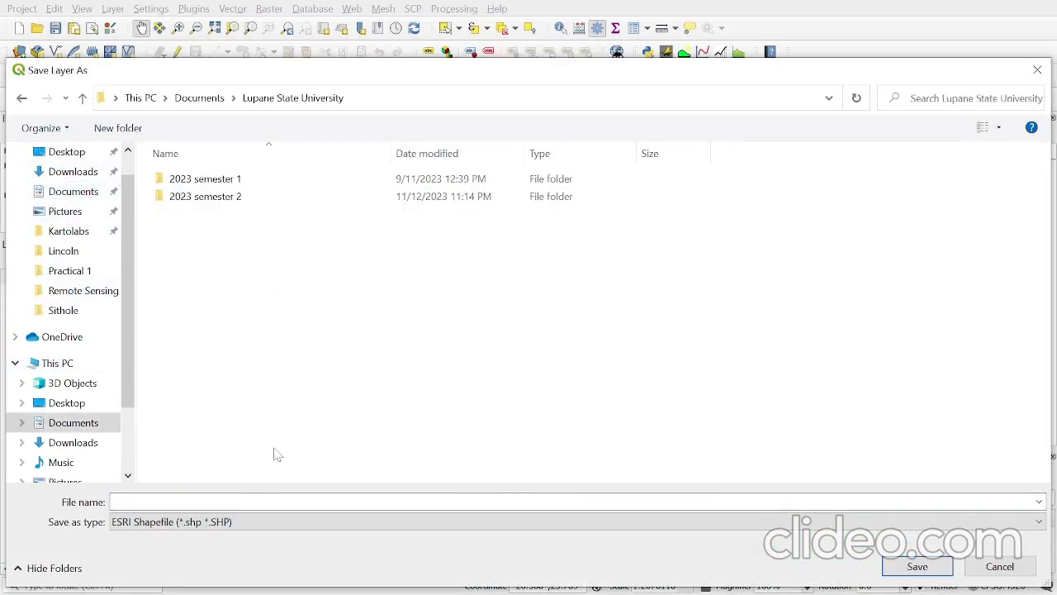
double_click(233, 196)
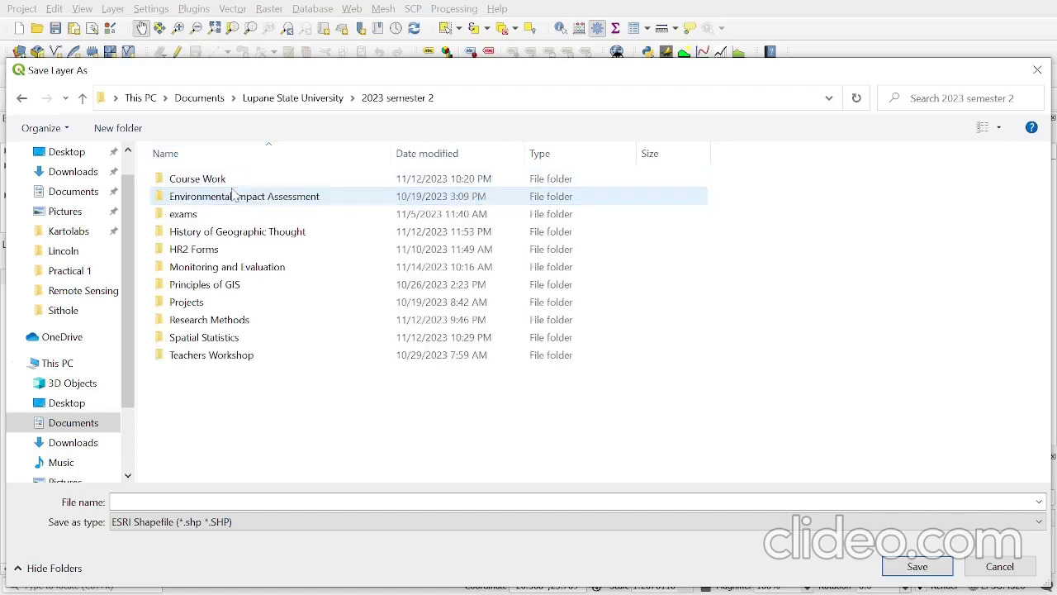
double_click(289, 277)
left_click(190, 201)
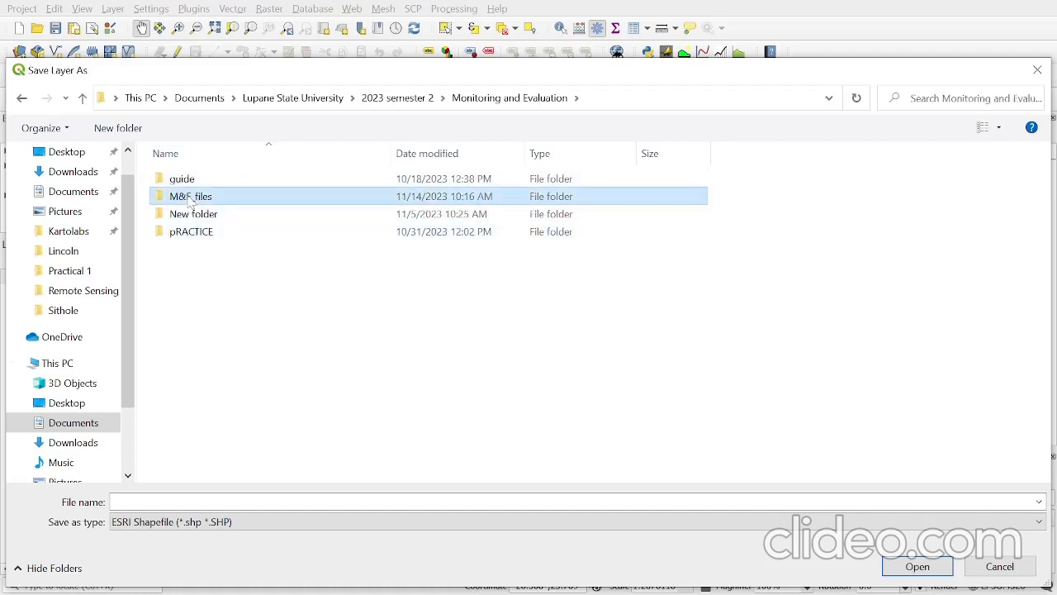
double_click(190, 201)
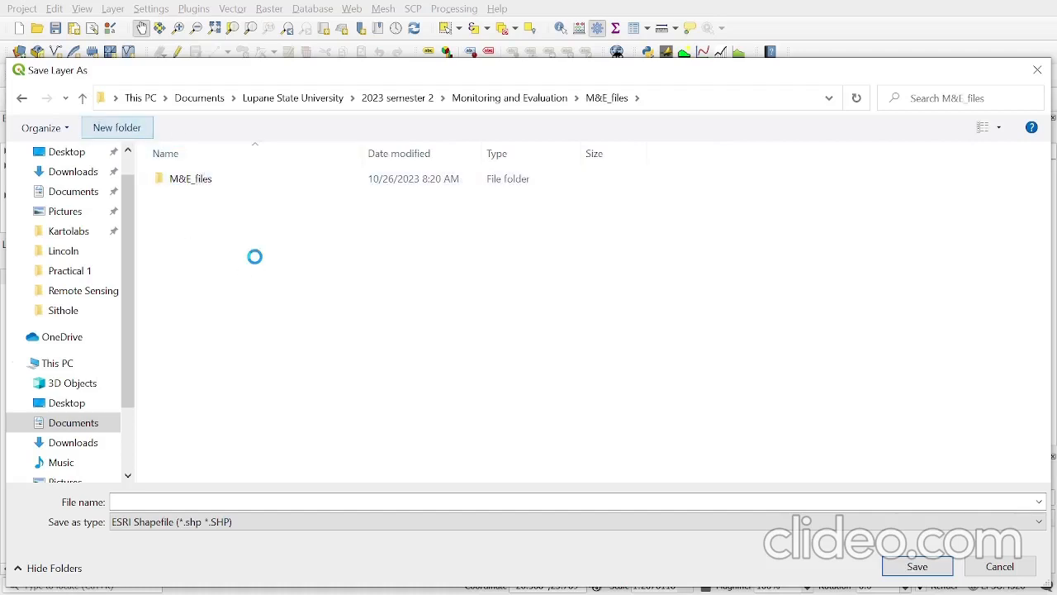
- Create a folder named practical 1 inside M&E_files and open it as the save location
type("prac")
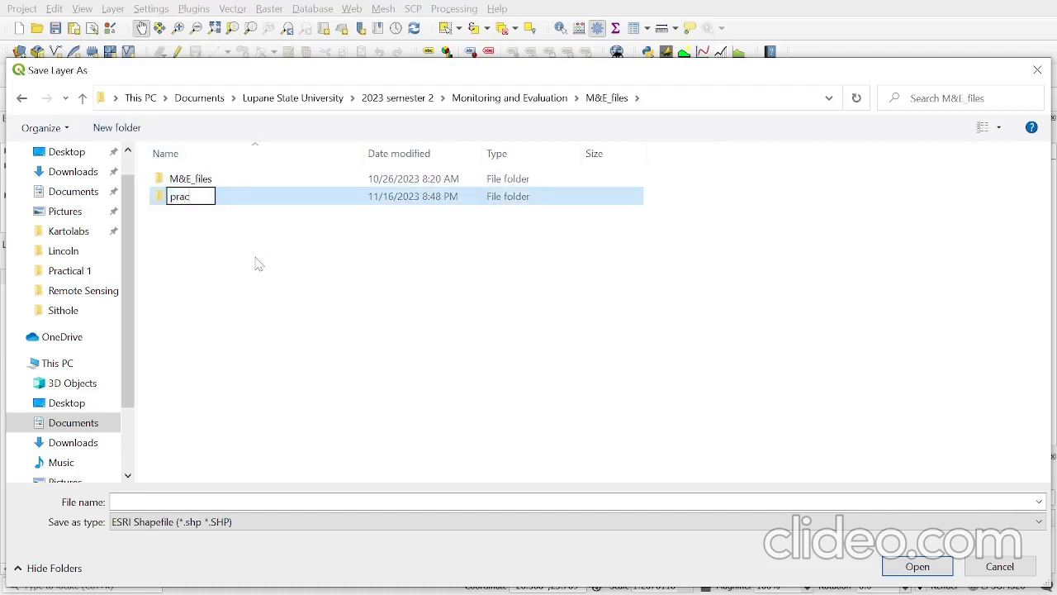
type("tical 1")
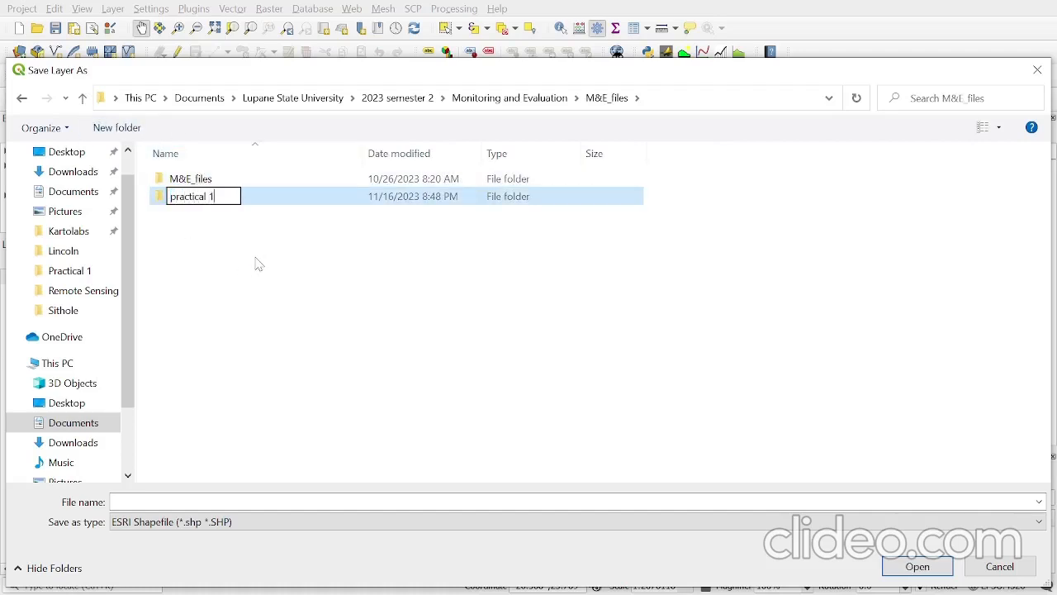
left_click(907, 562)
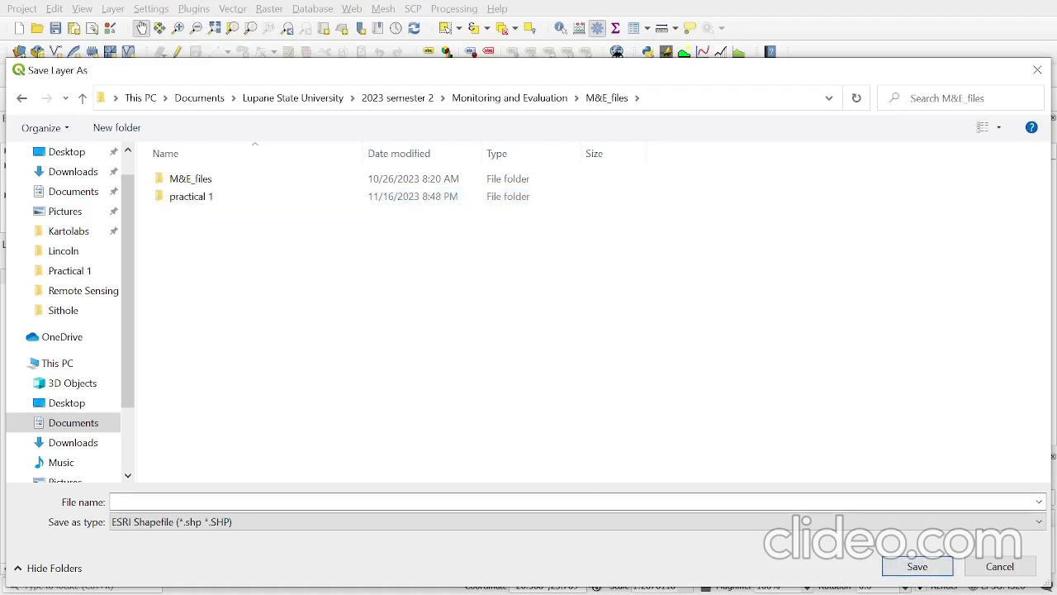
double_click(237, 198)
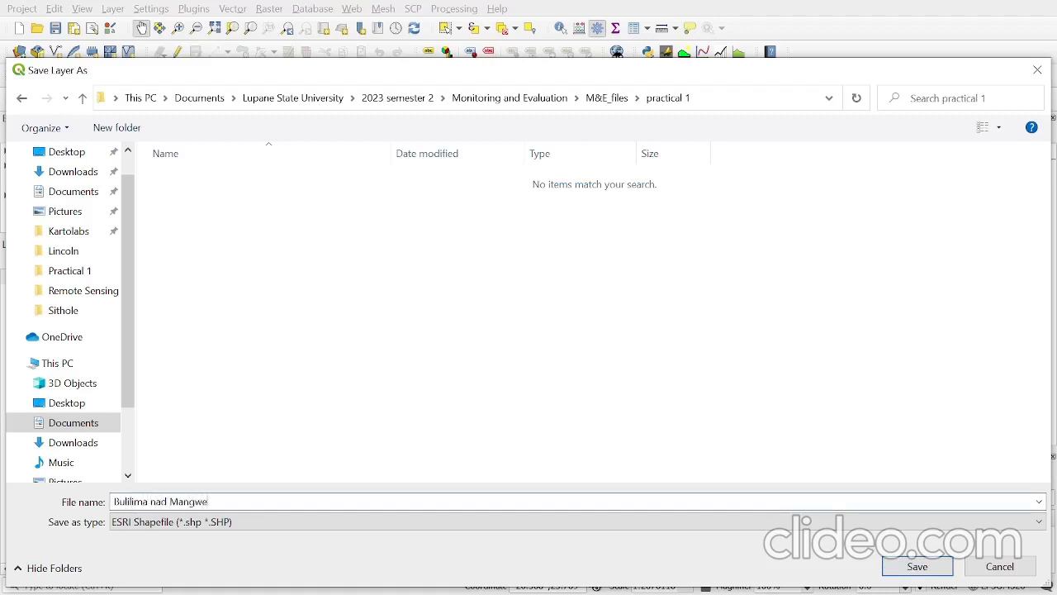
- Name the shapefile BulilimaMangweWards and export it, adding the saved file to the map
left_click_drag(275, 497, 145, 485)
type("Mangwe")
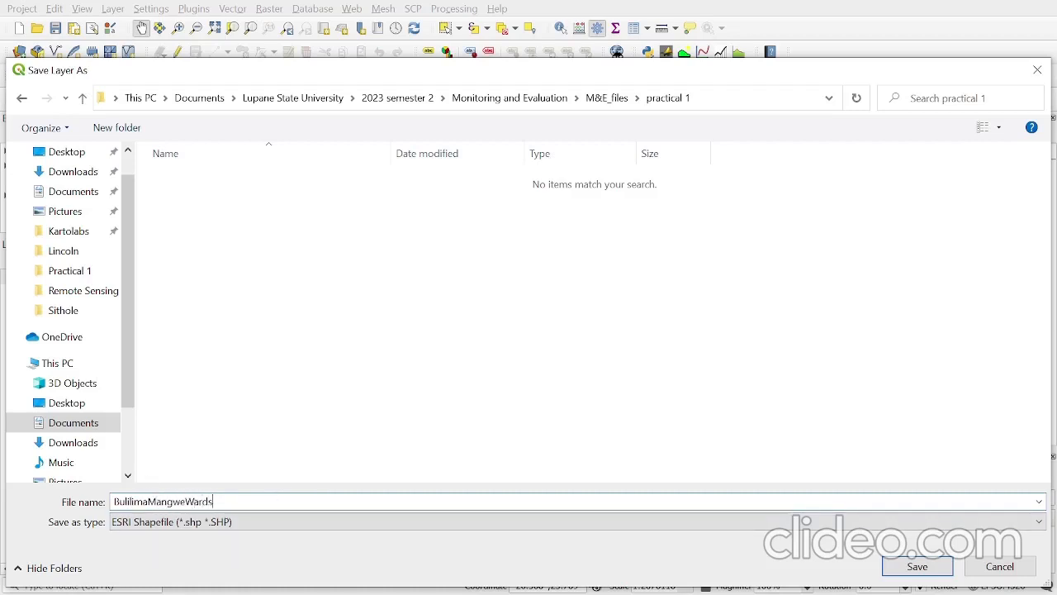
left_click(886, 566)
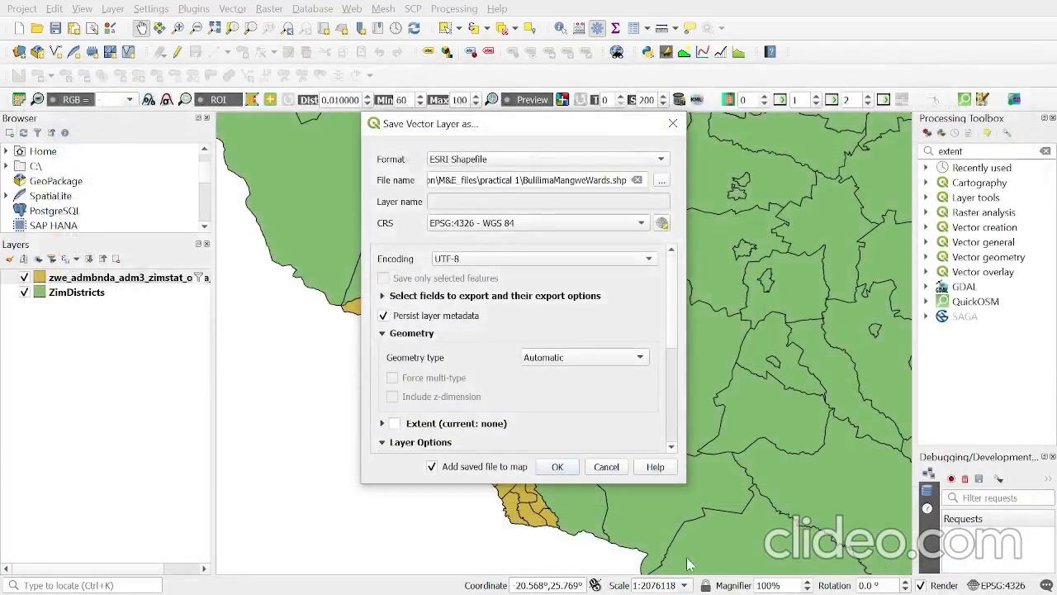
key("Return")
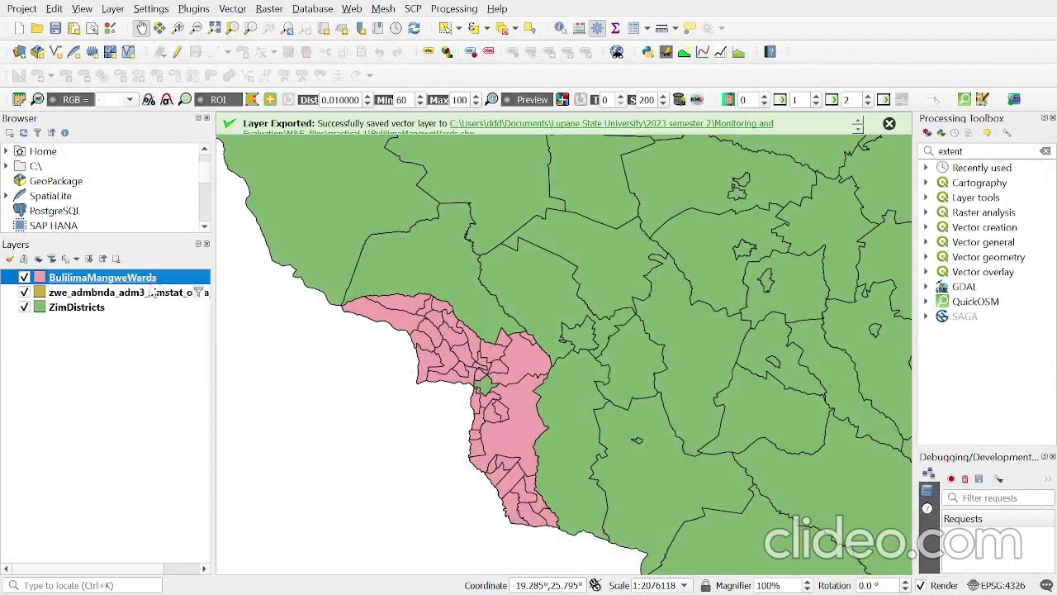
- Clear the provider filter on the original zwe_admbnda_adm3 ward layer and hide both that layer and ZimDistricts
left_click(103, 293)
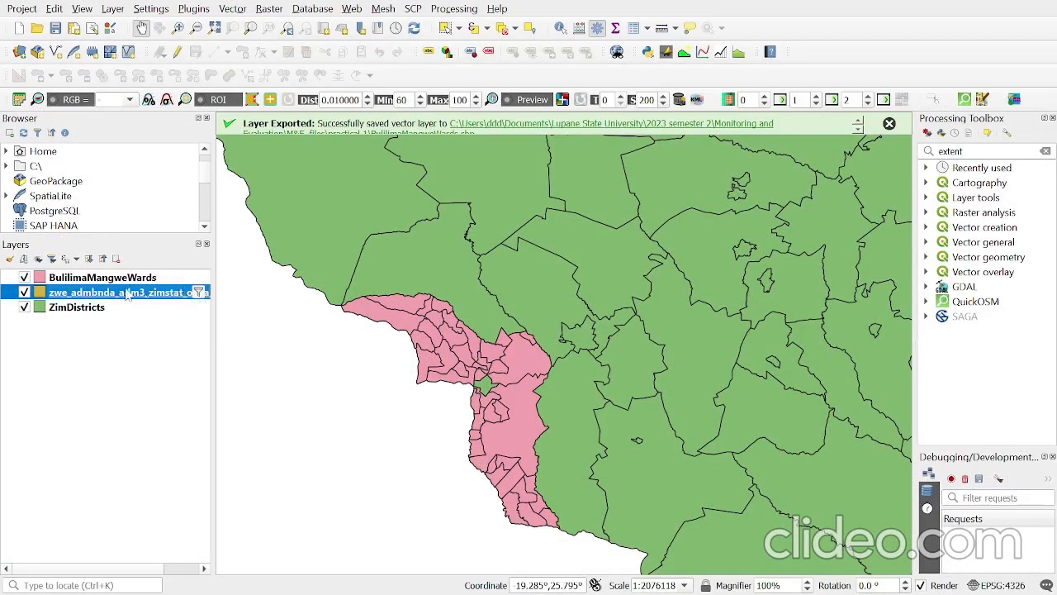
left_click(198, 294)
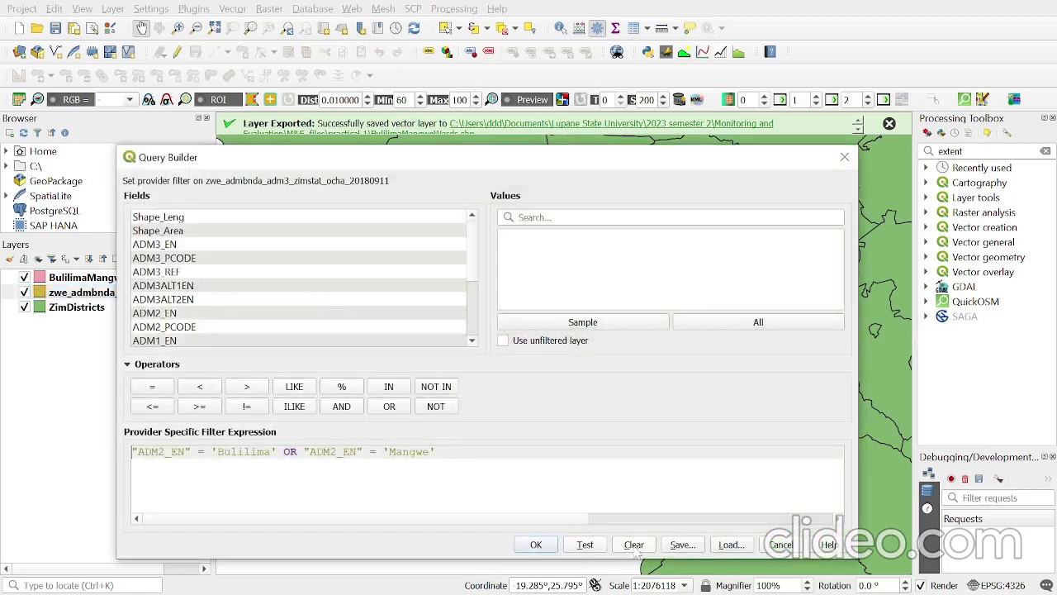
left_click(636, 547)
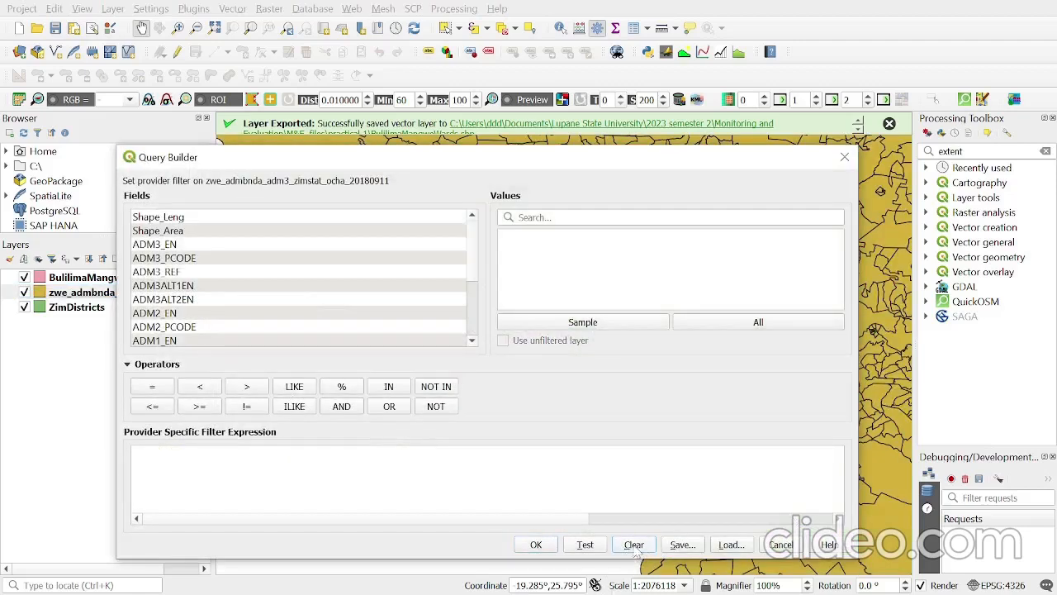
left_click(531, 547)
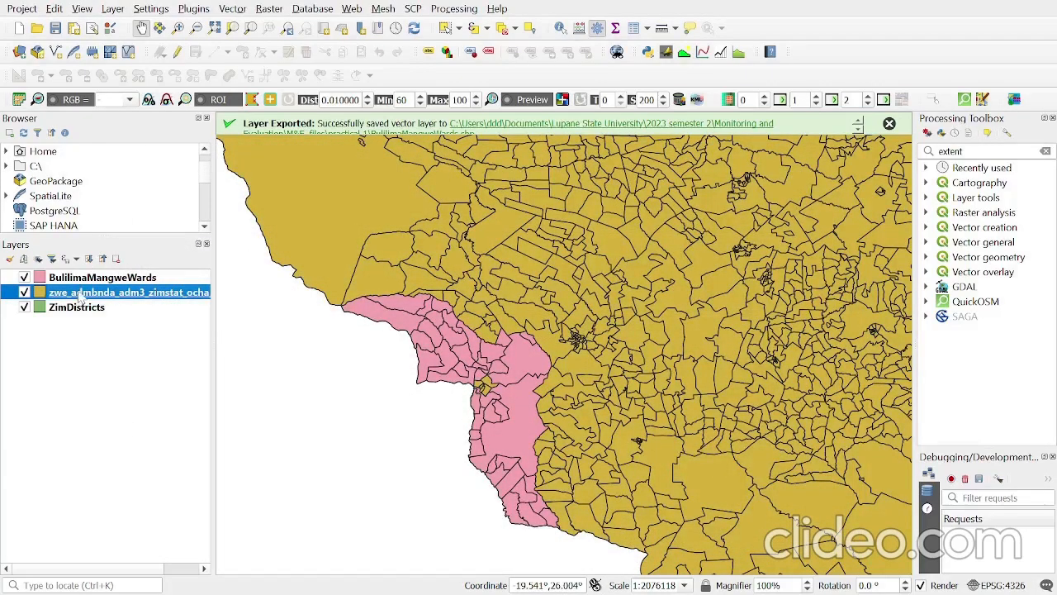
left_click(24, 293)
left_click(25, 307)
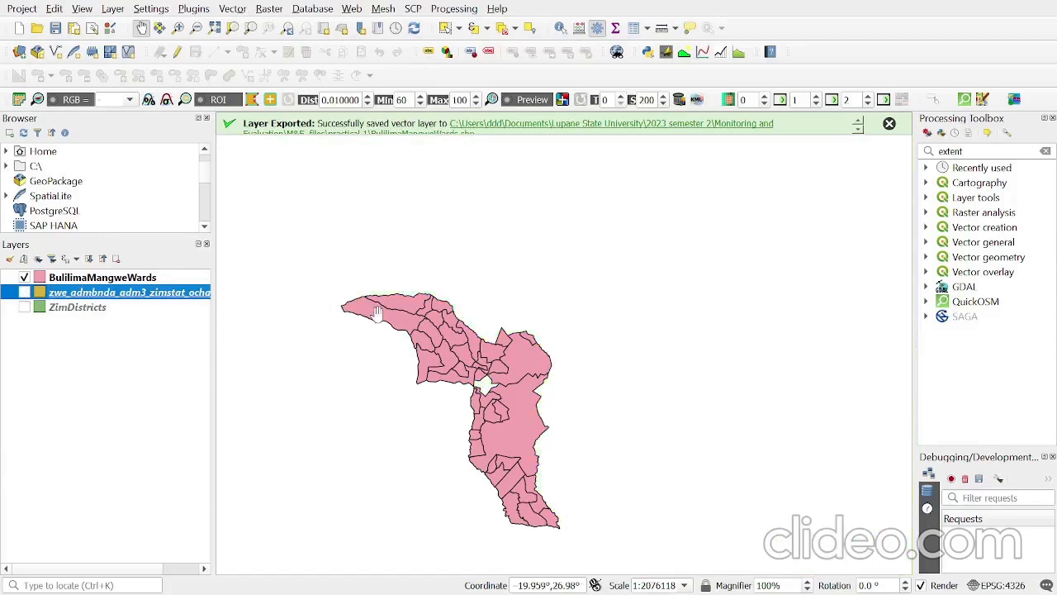
- Examine the ward boundaries of the BulilimaMangweWards layer across the whole target area
scroll(483, 383, "up", 1)
left_click_drag(488, 447, 638, 364)
left_click_drag(705, 476, 688, 432)
scroll(671, 433, "down", 1)
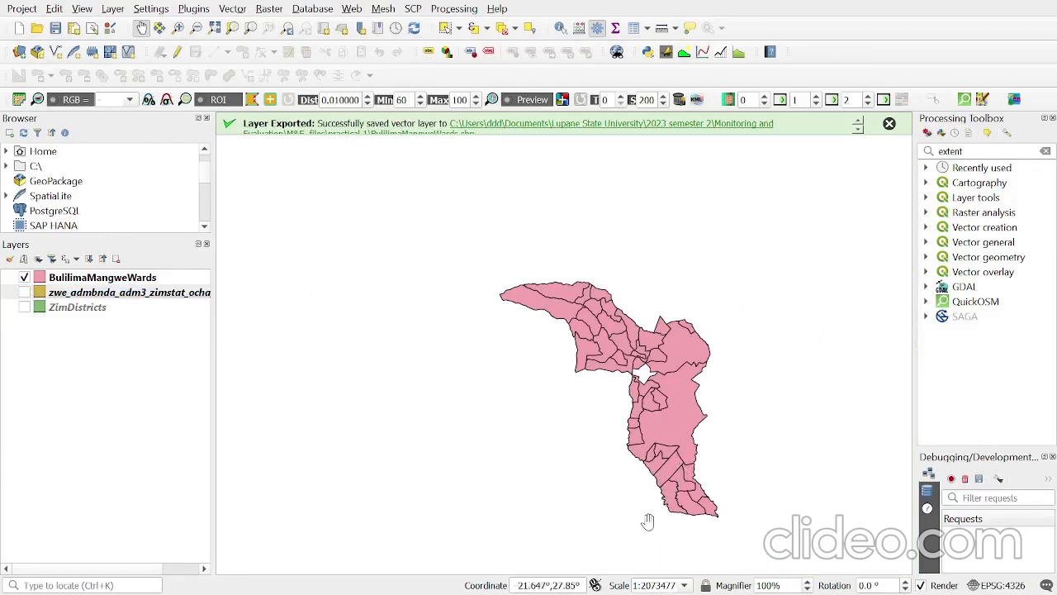
scroll(676, 452, "up", 1)
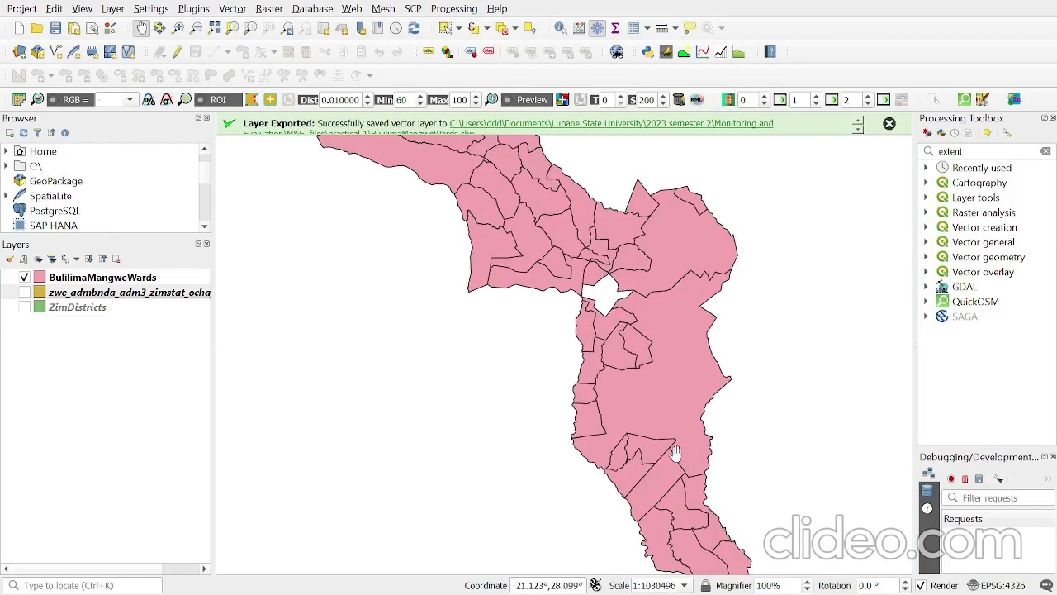
scroll(676, 453, "down", 1)
scroll(628, 365, "up", 1)
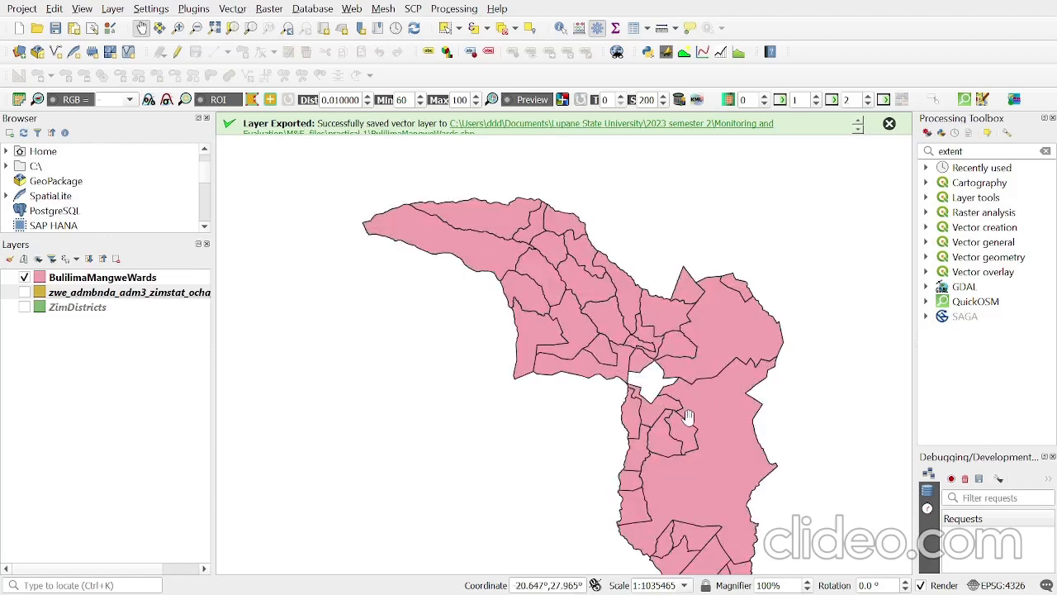
left_click_drag(688, 417, 646, 380)
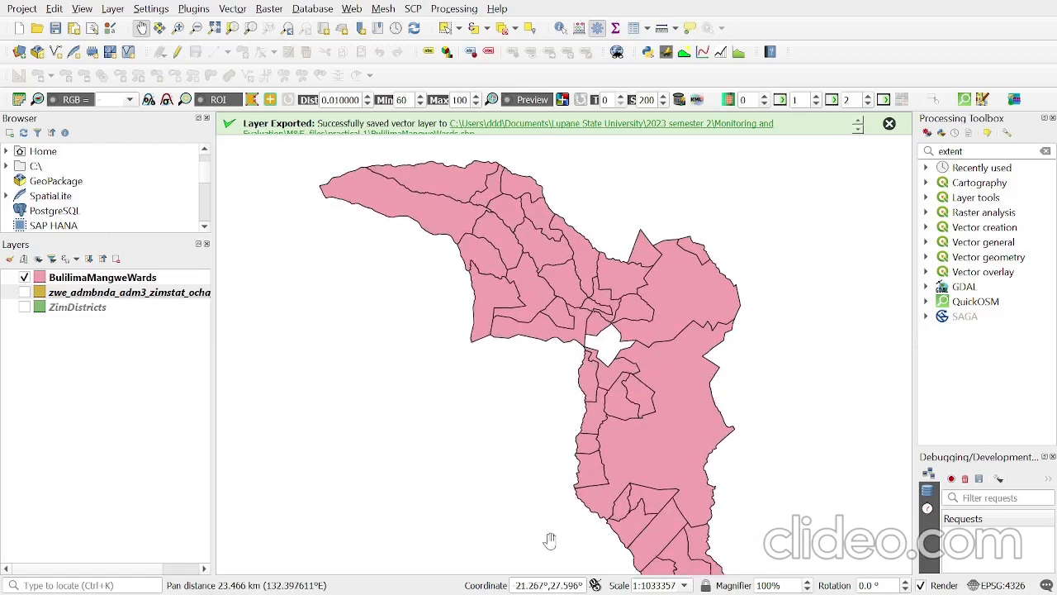
- Switch to File Explorer, open the Practical 1 - Map Creation document from the Practical 1- Target Area Map folder, and read its target wards table
key("alt+Tab")
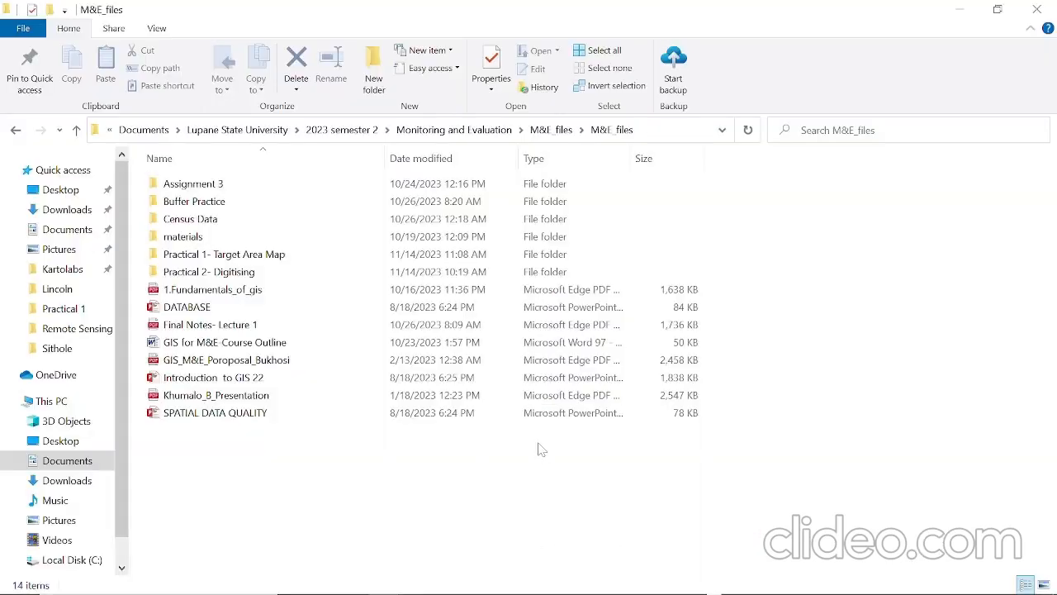
double_click(216, 259)
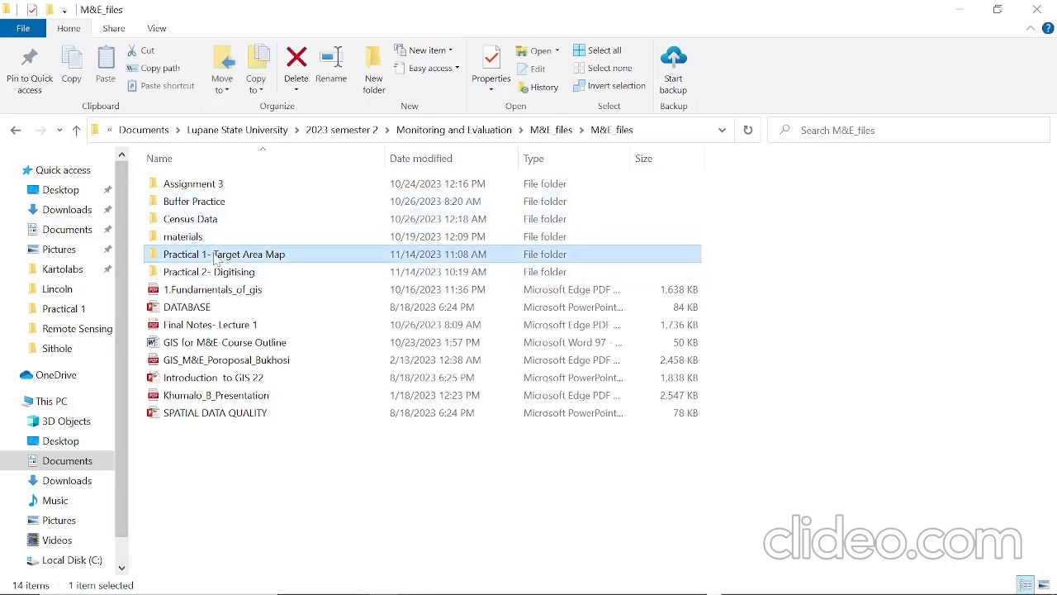
left_click(196, 223)
double_click(196, 221)
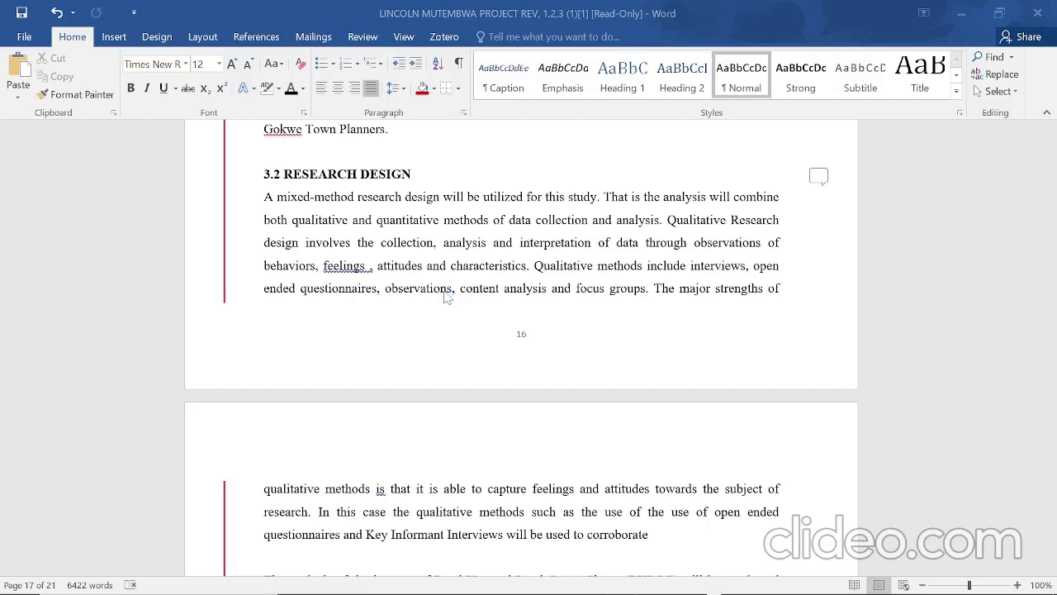
scroll(521, 346, "down", 1)
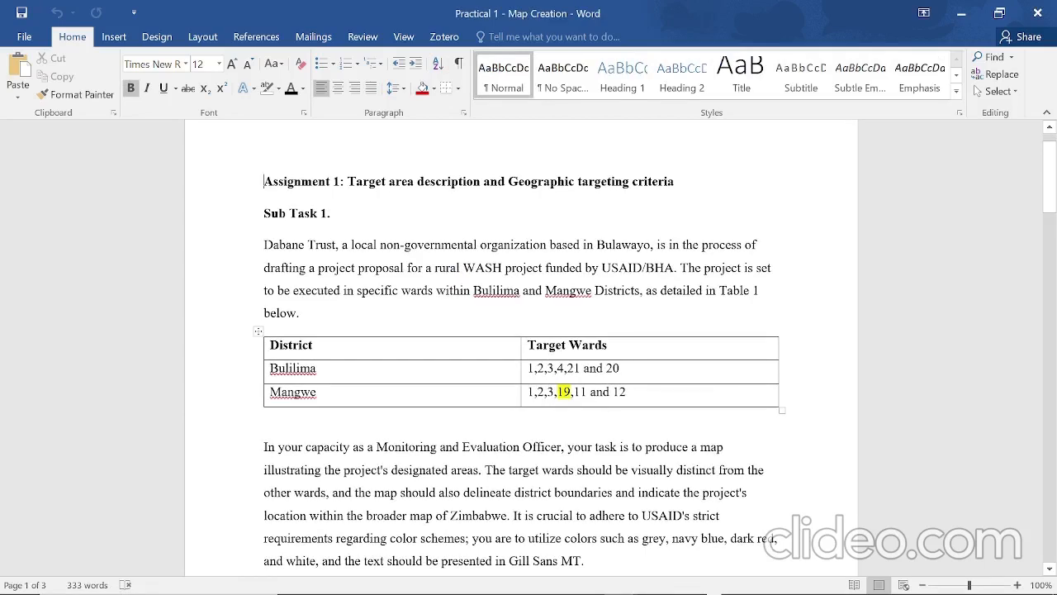
- Switch back to the QGIS project showing the BulilimaMangweWards map
key("alt+Tab")
key("alt+Tab")
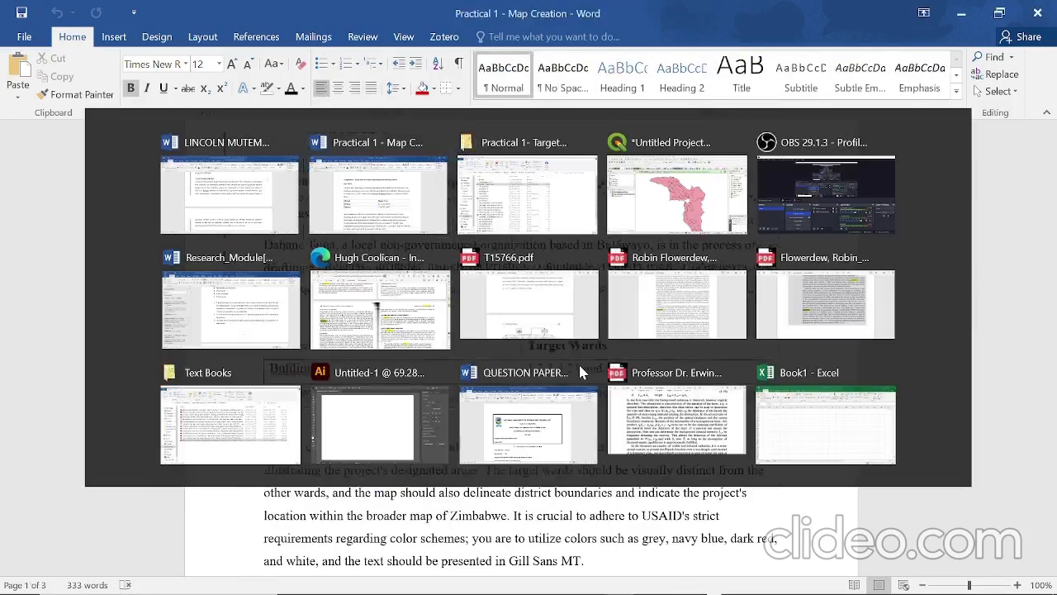
key("alt+Tab")
key("Tab")
key("Tab")
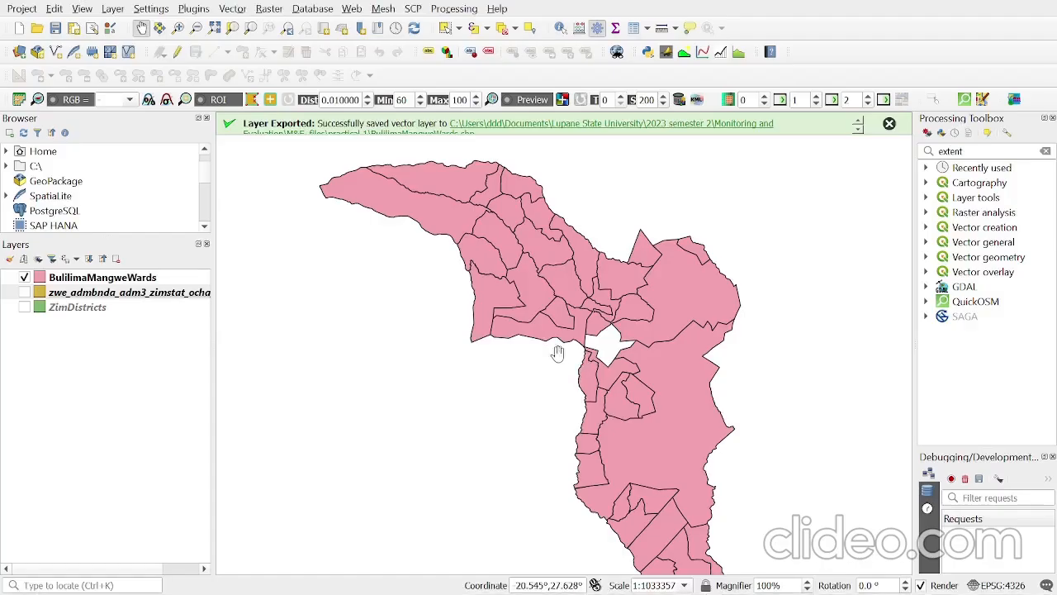
- Turn on single labels for the BulilimaMangweWards layer, using the ADM3_EN field as the label value
left_click(138, 281)
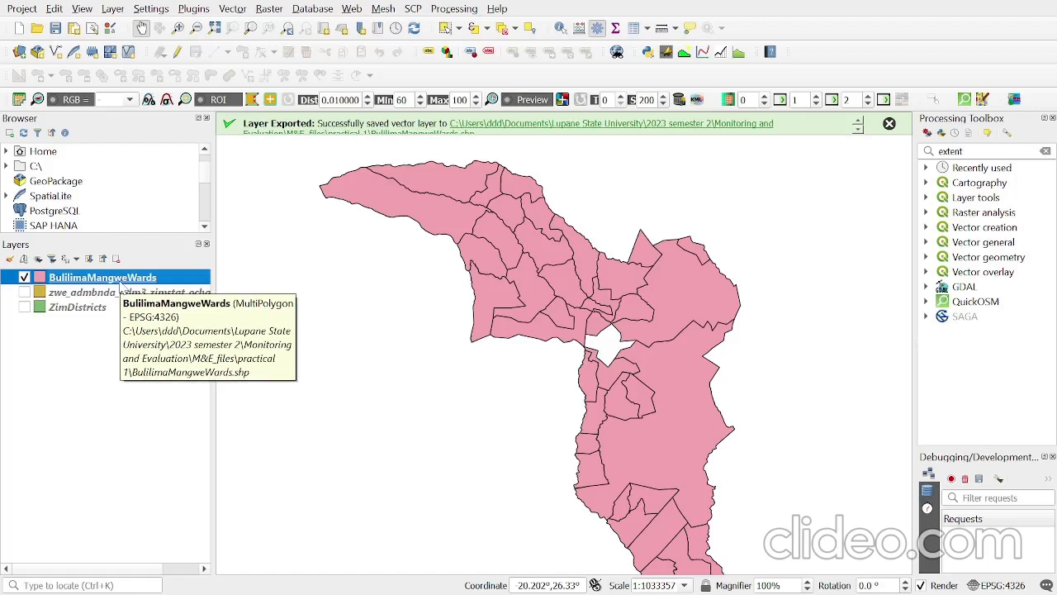
right_click(130, 281)
left_click(174, 367)
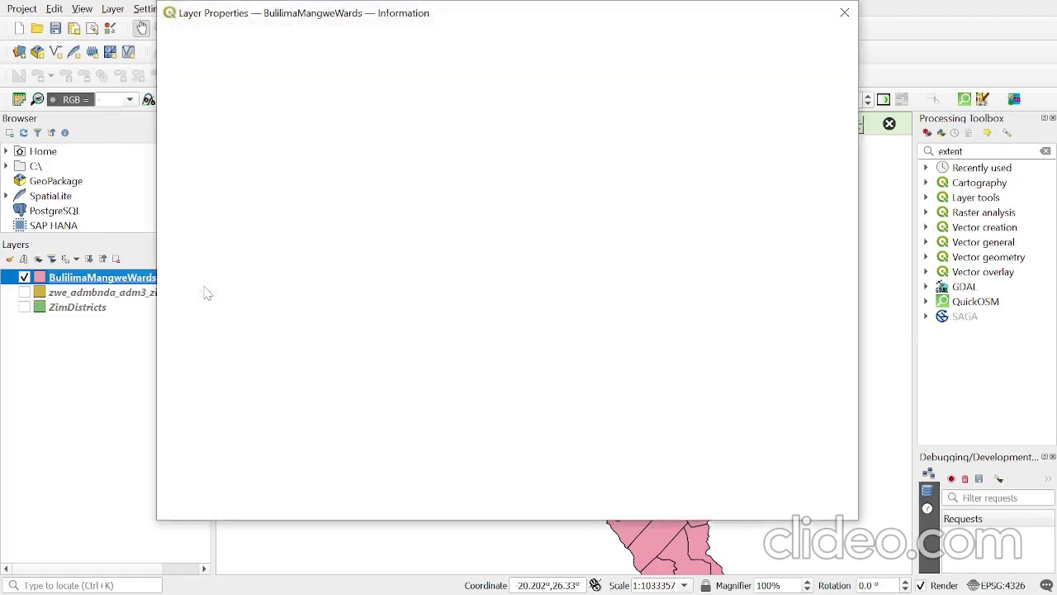
left_click(208, 107)
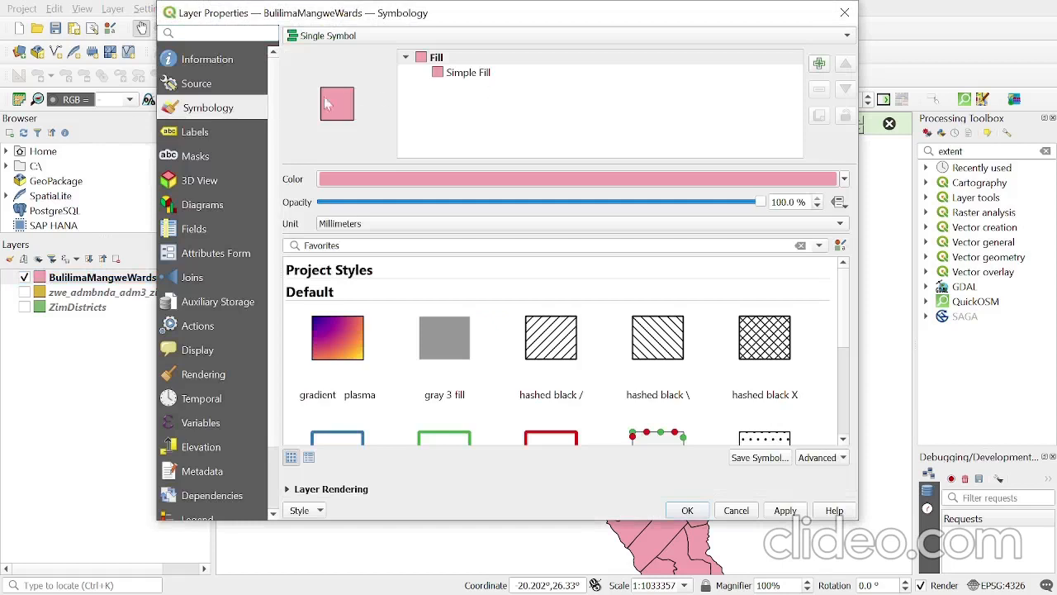
left_click(208, 137)
left_click(611, 46)
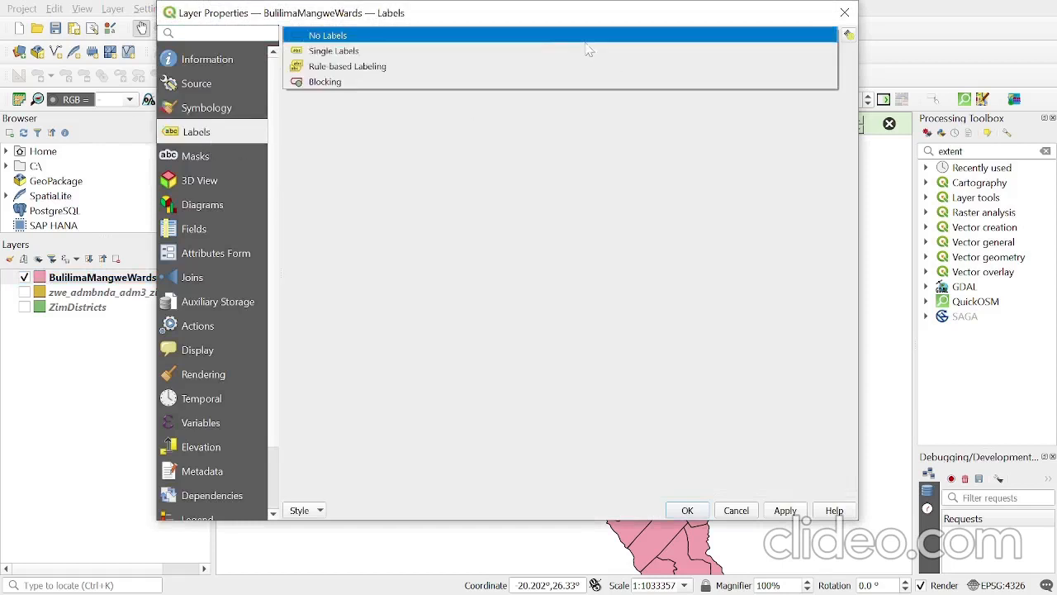
left_click(356, 51)
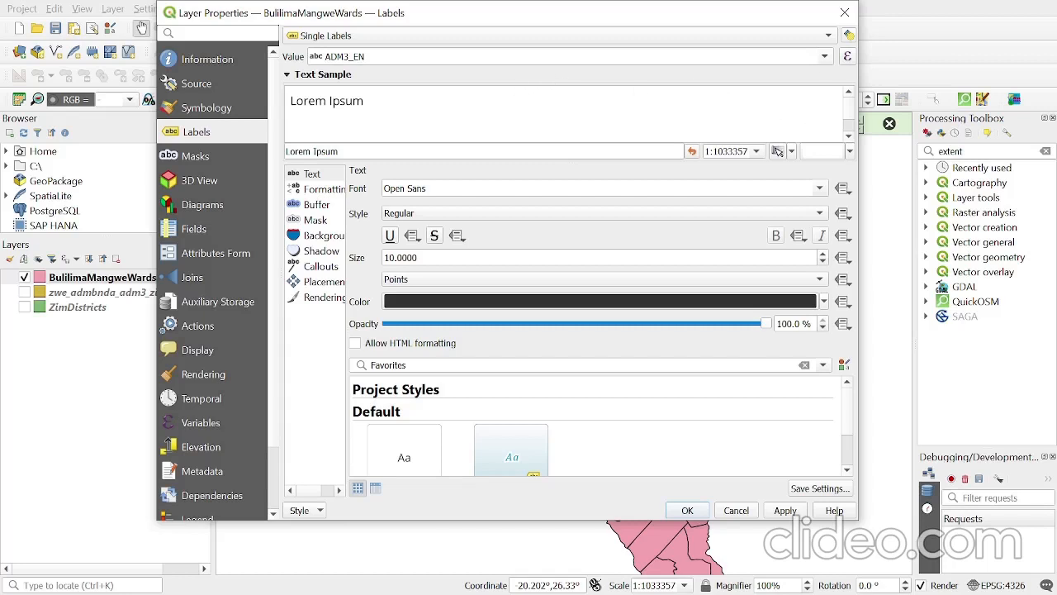
left_click(825, 57)
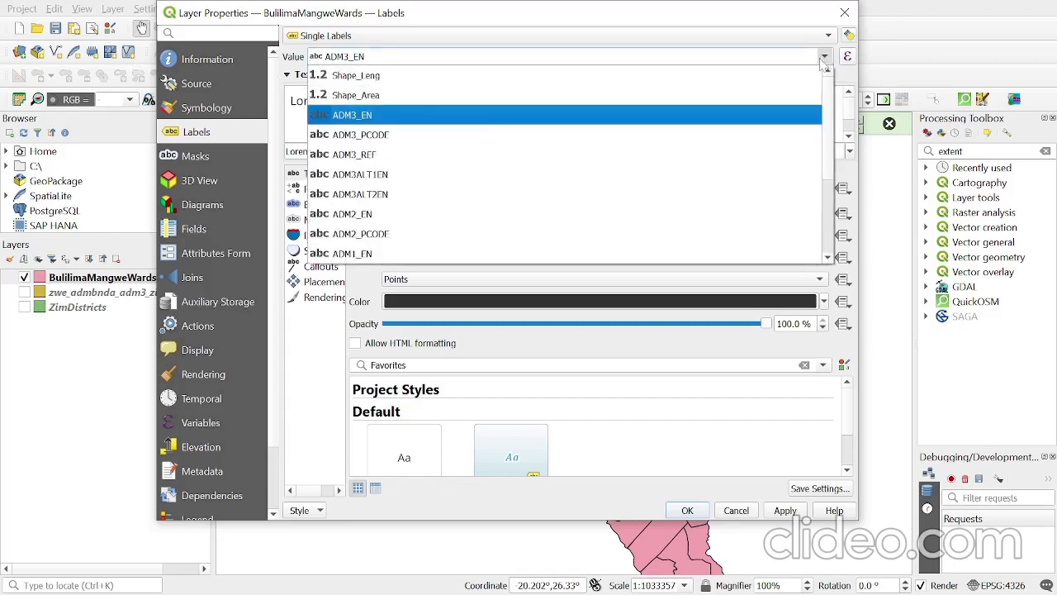
left_click(426, 121)
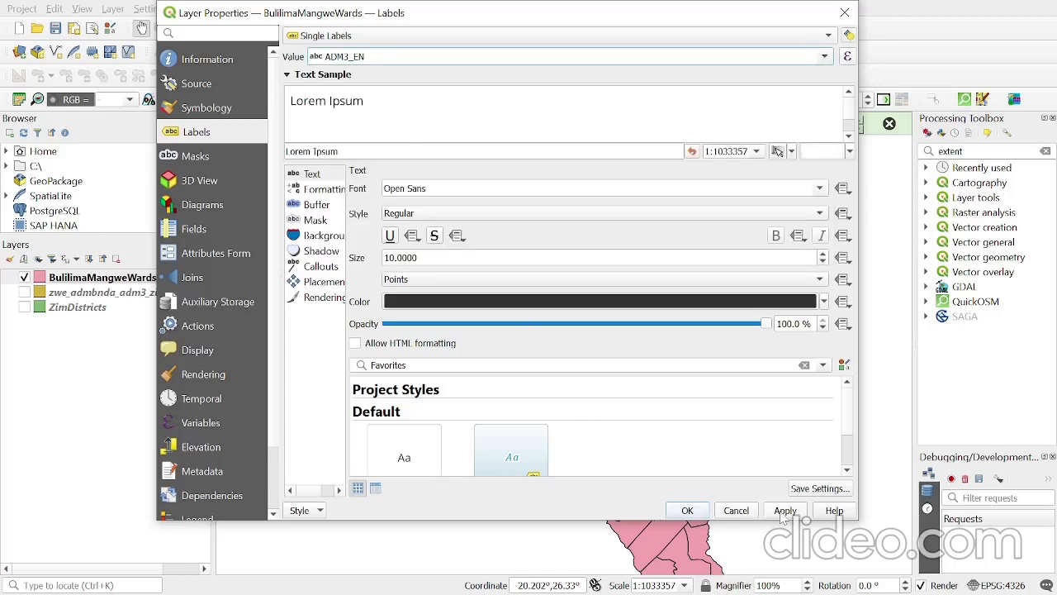
- Enable a text buffer for the BulilimaMangweWards labels and apply the label settings to the map
left_click(315, 205)
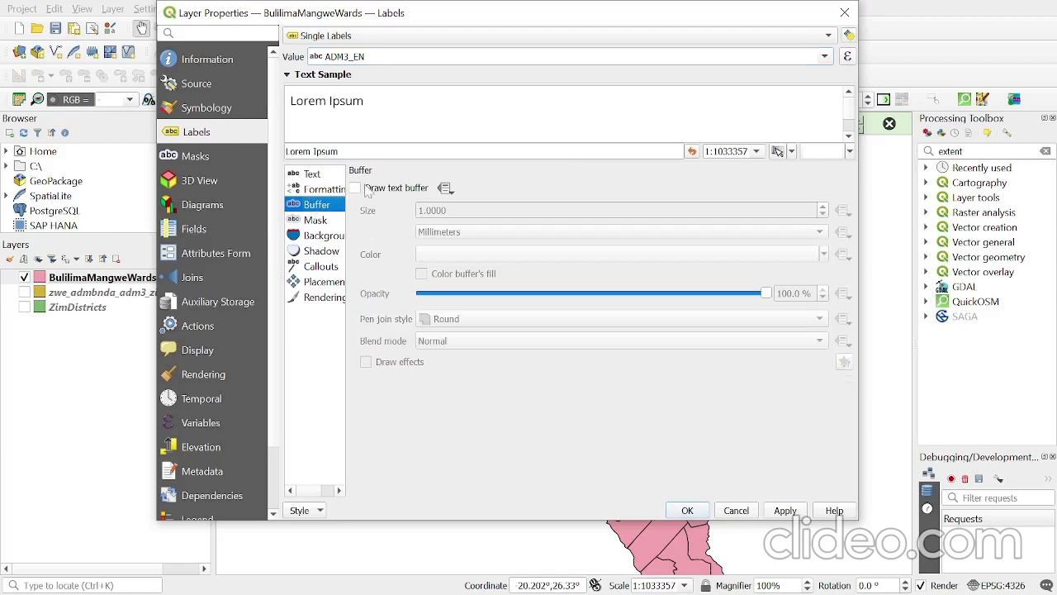
left_click(355, 189)
left_click(786, 510)
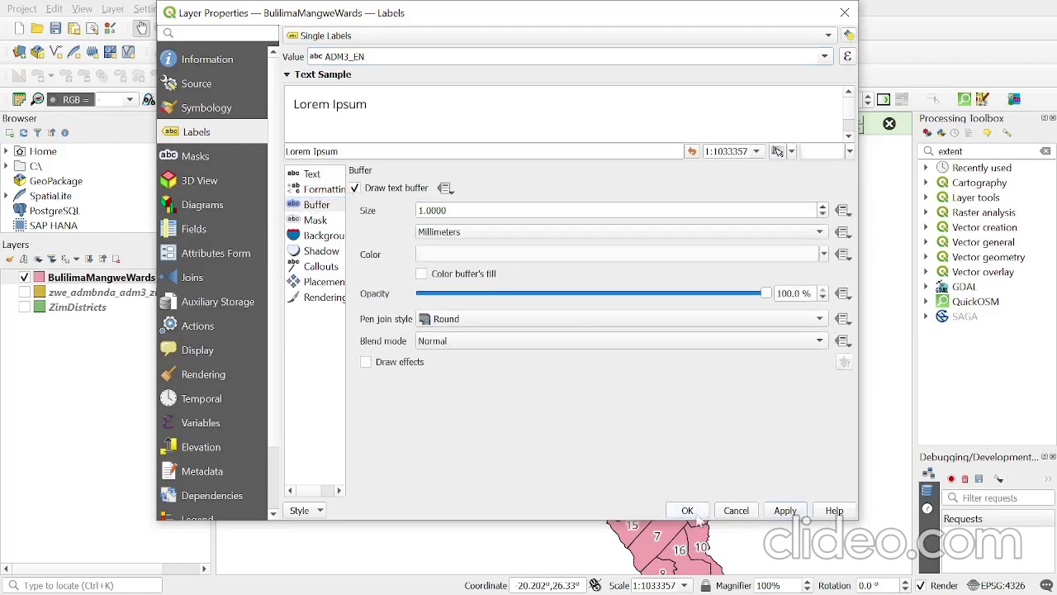
left_click(688, 510)
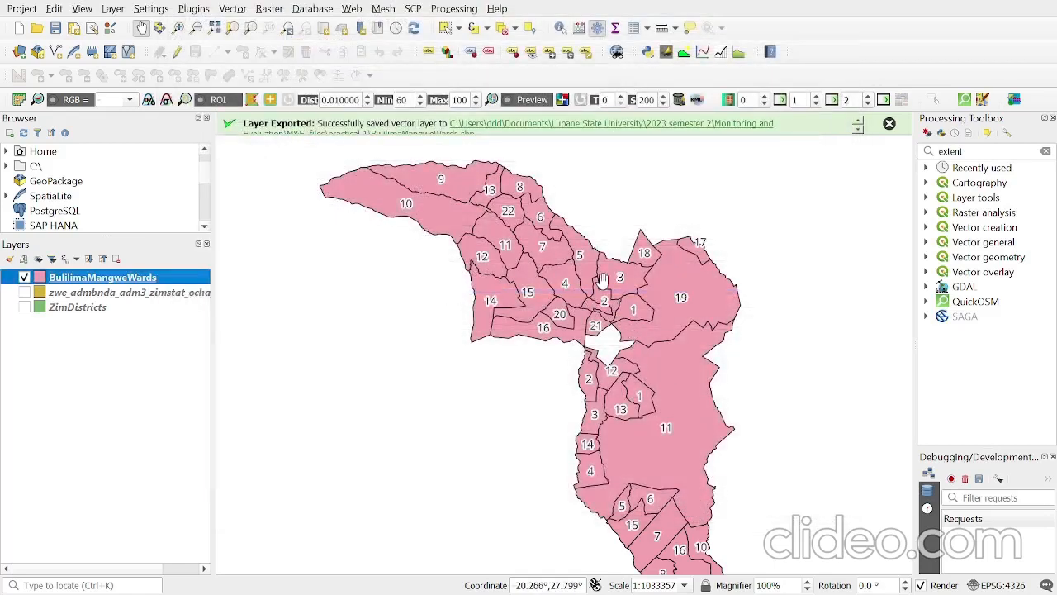
- Make the ZimDistricts layer visible on the map
left_click(94, 291)
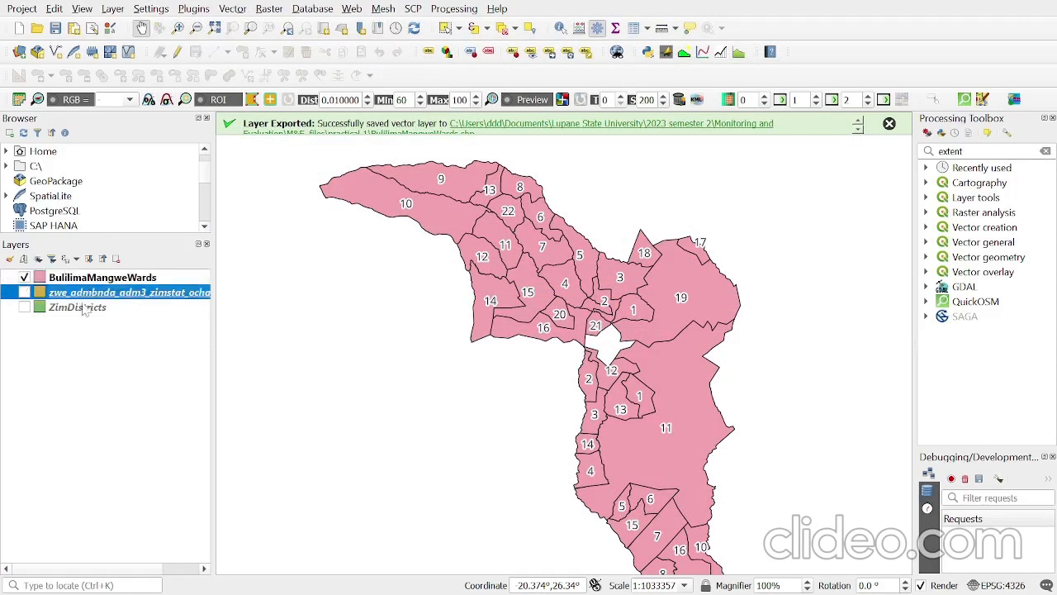
left_click(77, 312)
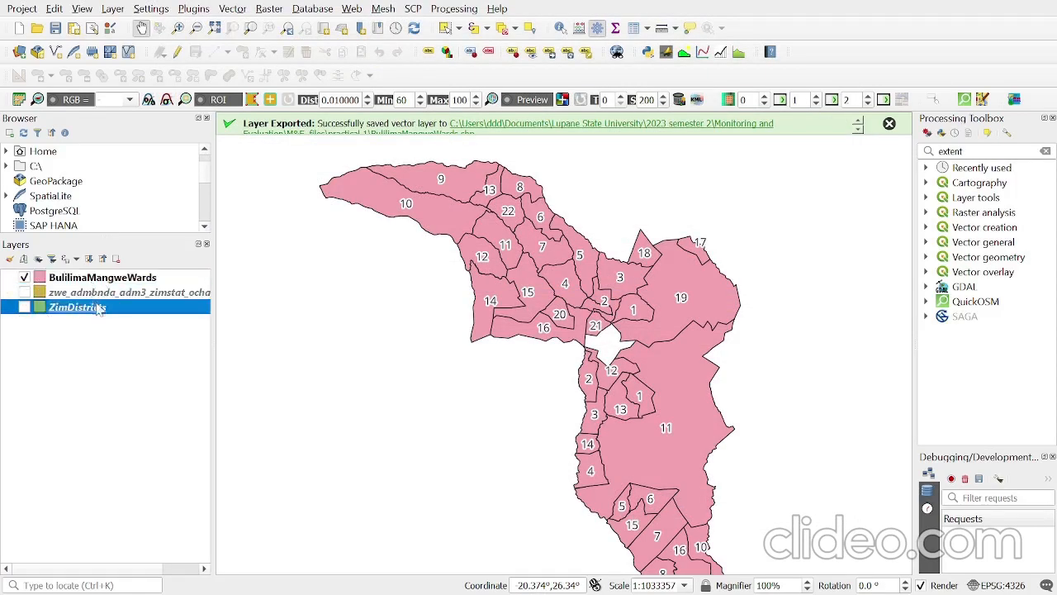
left_click_drag(80, 310, 121, 313)
left_click(25, 307)
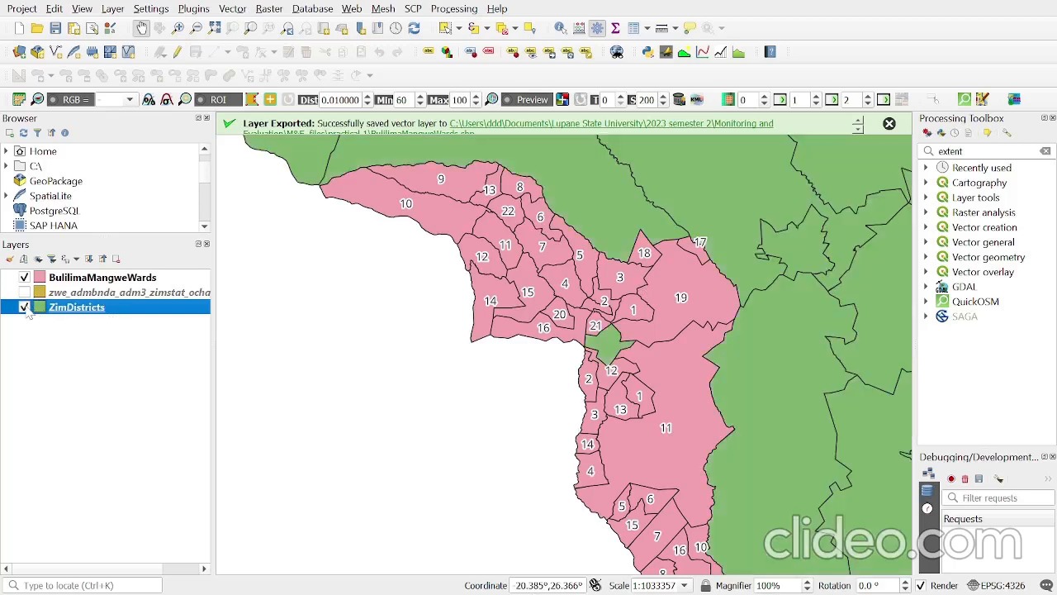
right_click(114, 311)
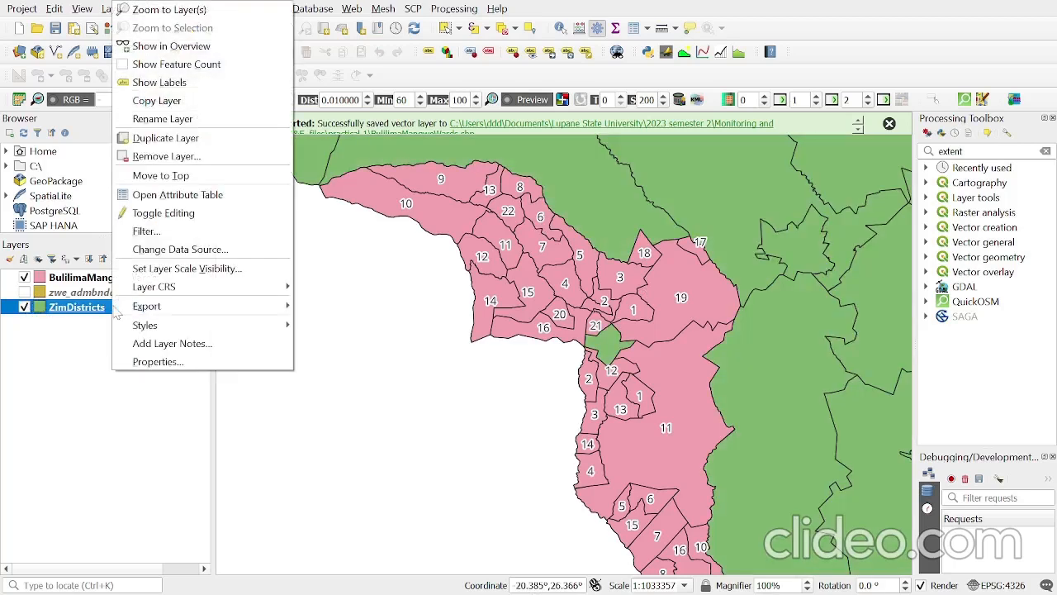
left_click(219, 238)
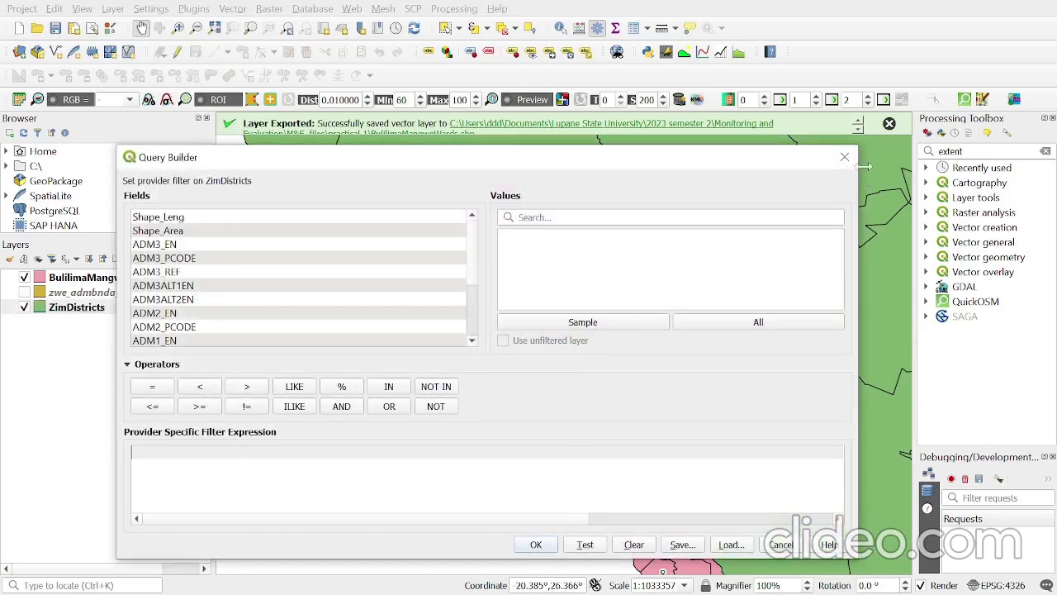
left_click(844, 156)
- Start a provider filter on ZimDistricts with the condition "ADM2_EN" = 'Bulilima'
right_click(77, 312)
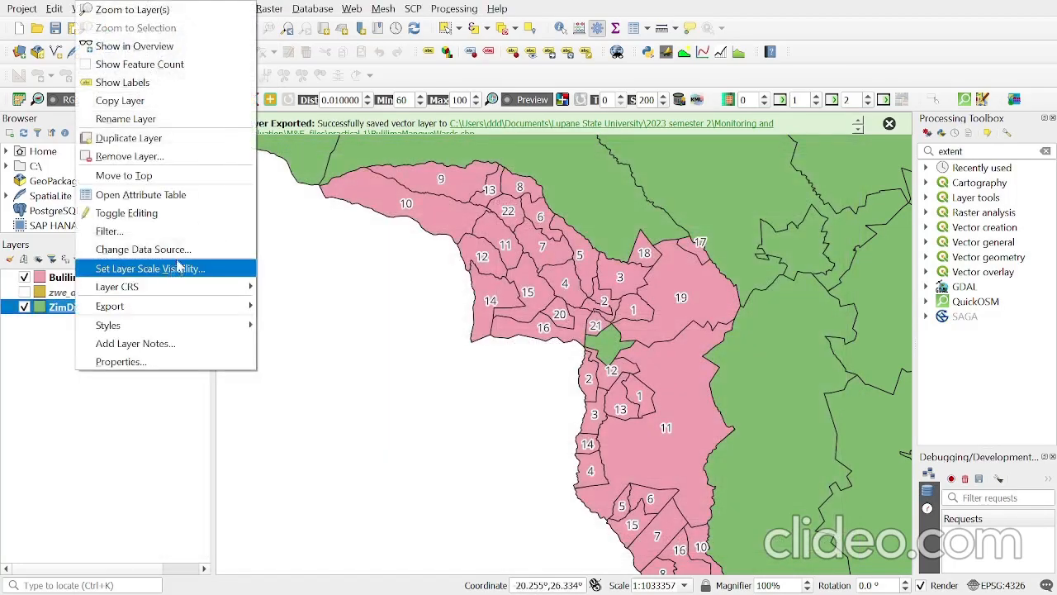
left_click(165, 230)
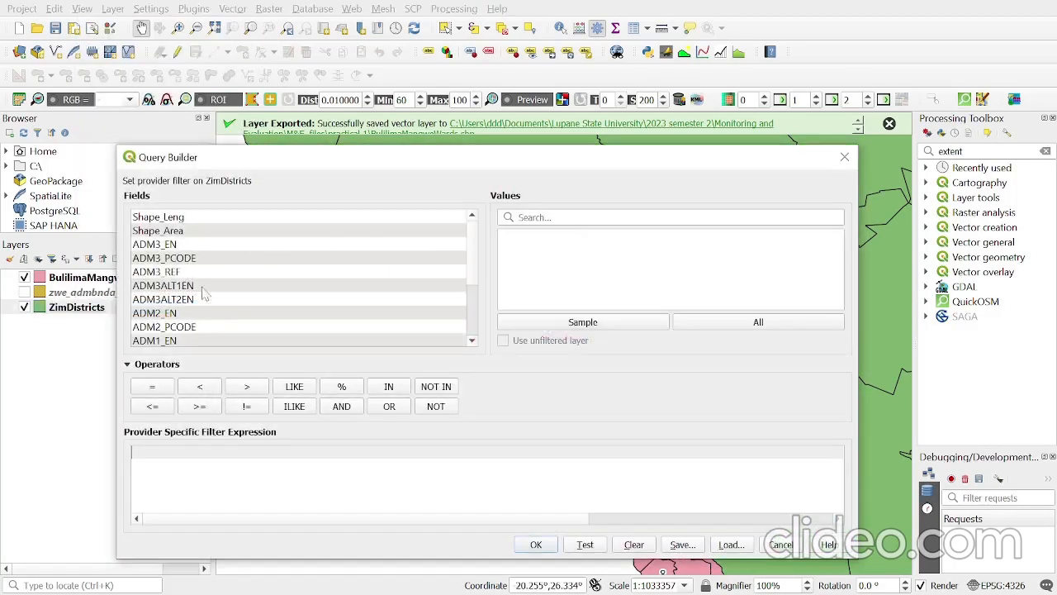
scroll(200, 298, "down", 1)
double_click(165, 273)
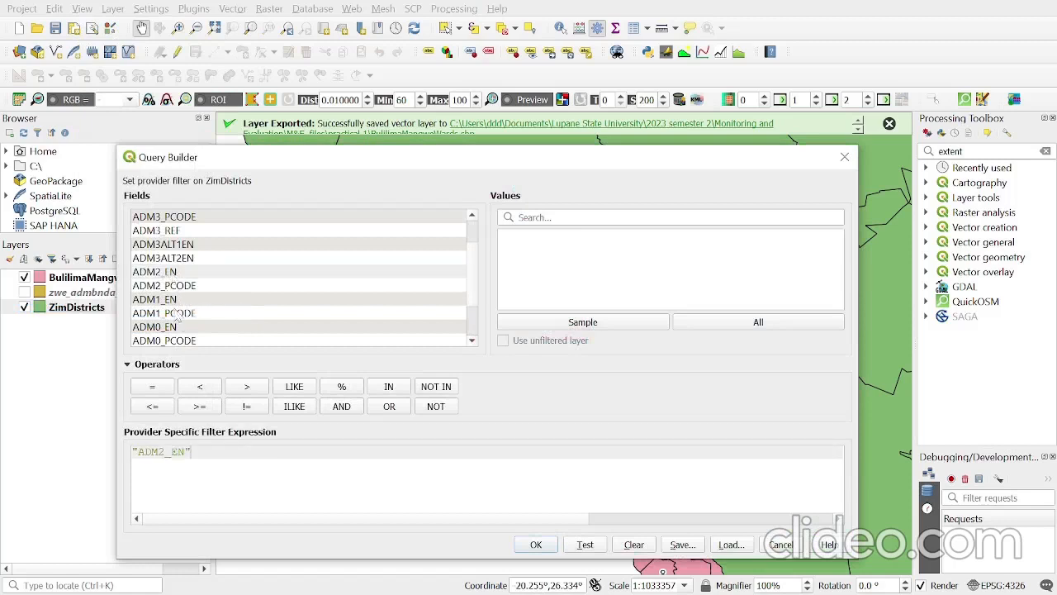
left_click(152, 387)
left_click(712, 324)
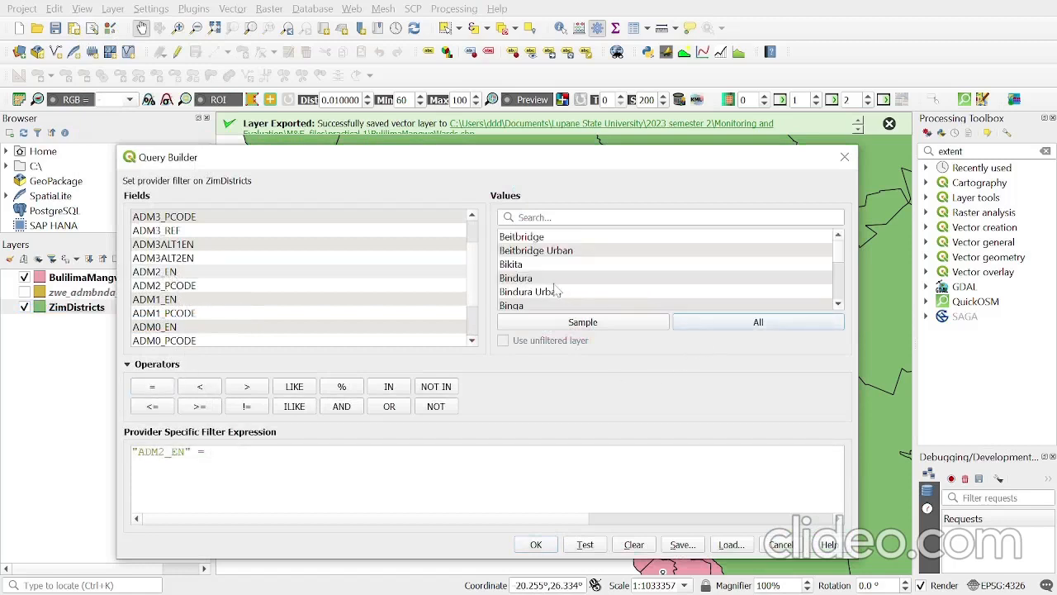
left_click(545, 217)
type("bull")
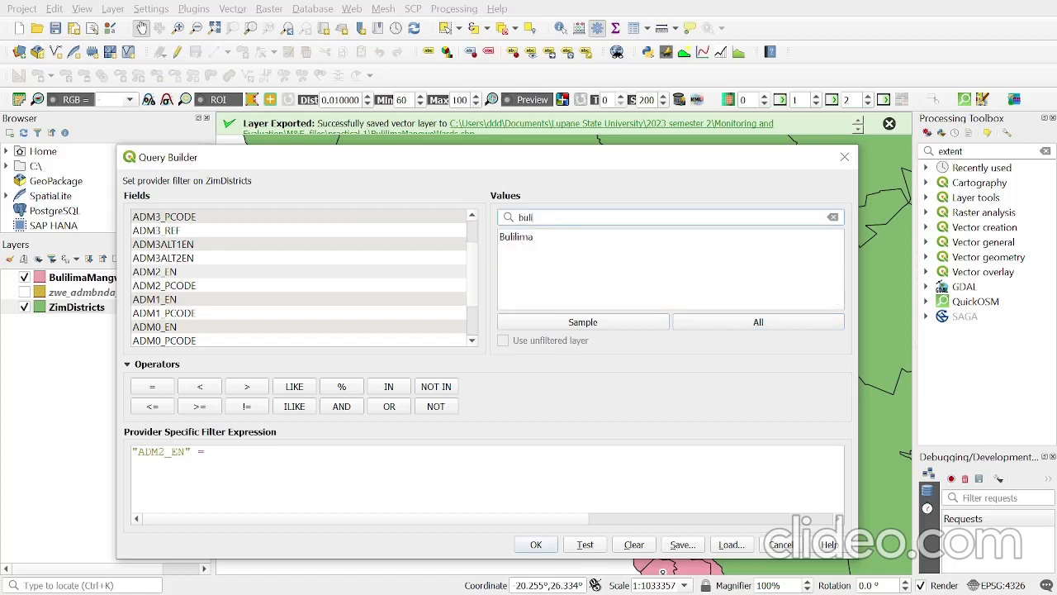
double_click(516, 237)
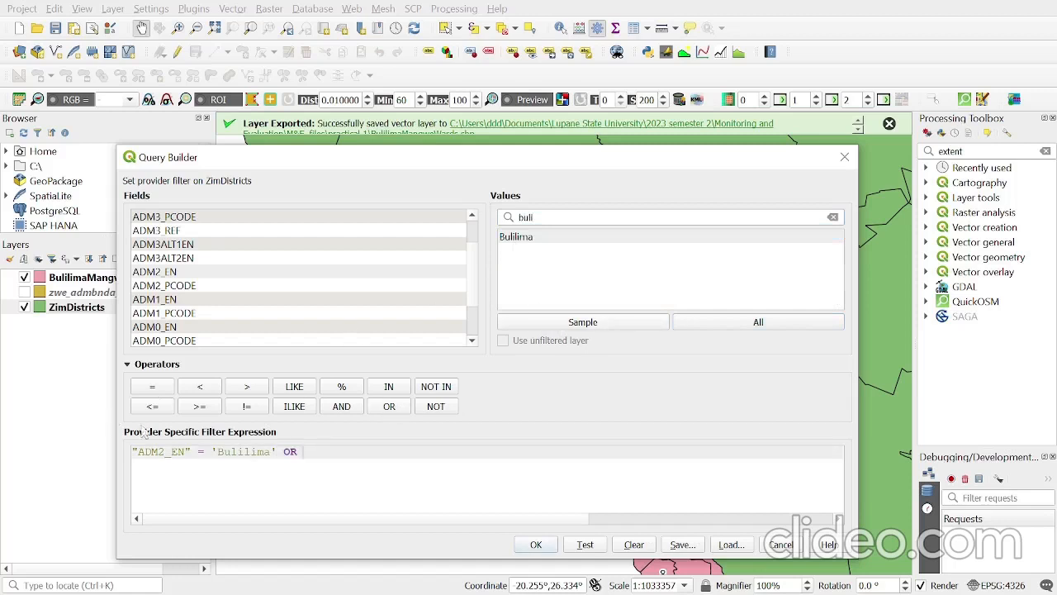
- Extend the ZimDistricts filter expression with OR "ADM2_EN" = 'Mangwe' and apply it to the layer
double_click(159, 272)
left_click_drag(578, 217, 258, 177)
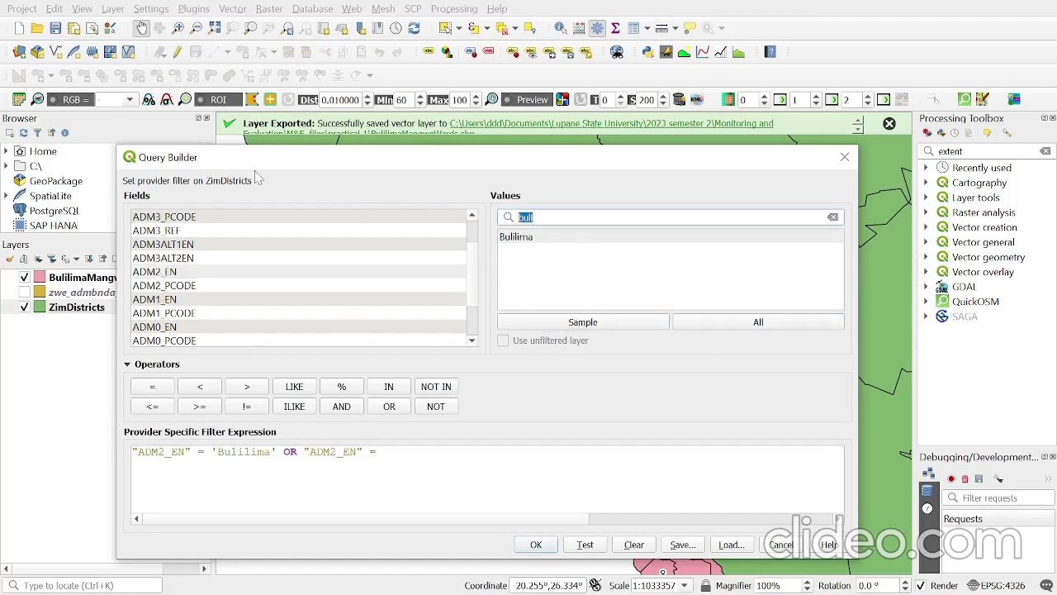
type("mang")
double_click(599, 240)
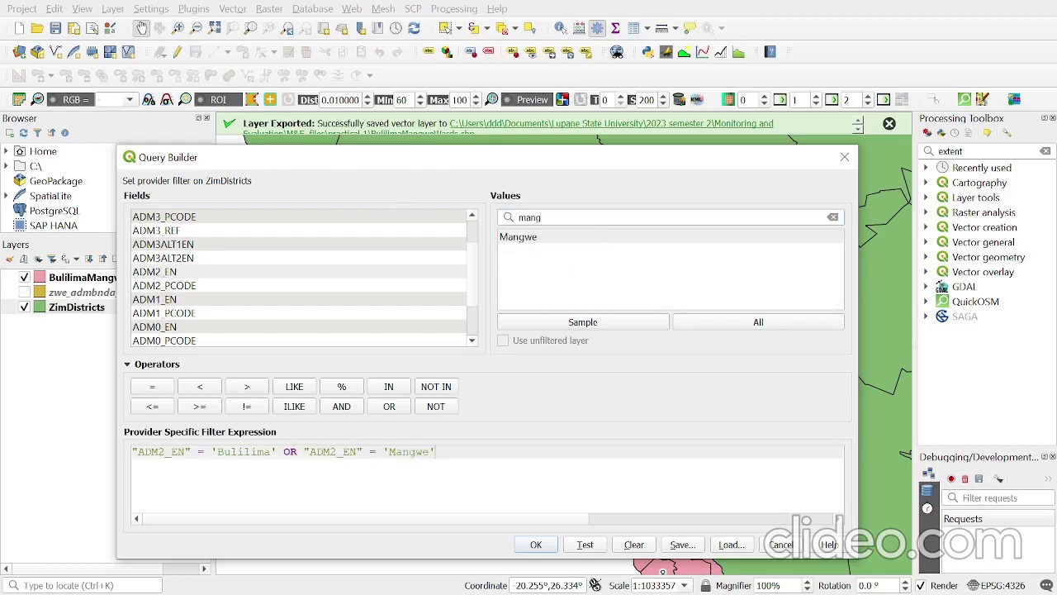
left_click(536, 544)
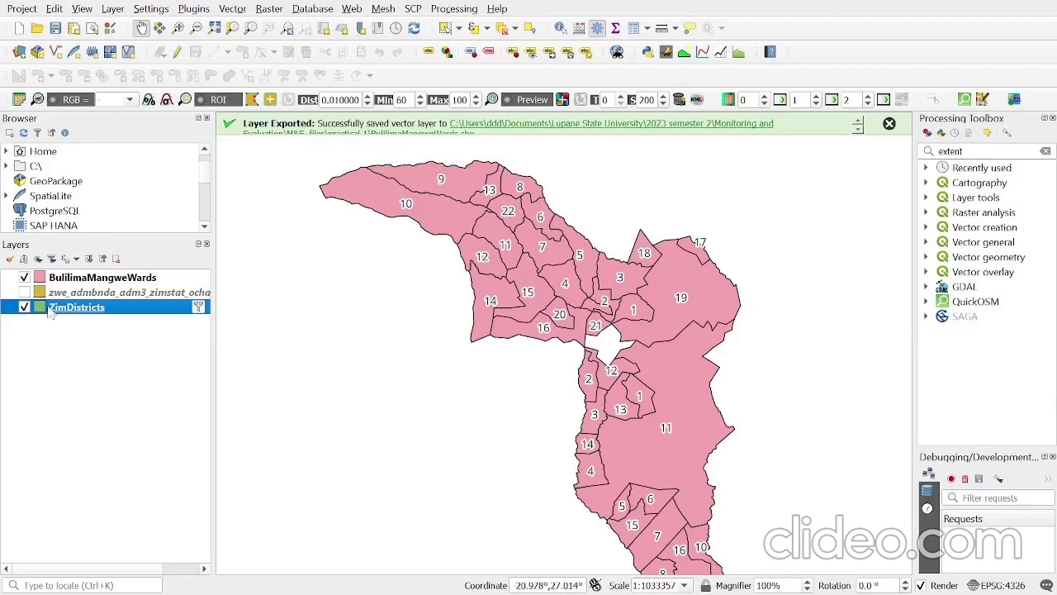
- Move ZimDistricts above BulilimaMangweWards in the layer order and apply single labels from its ADM2_EN field
left_click_drag(51, 312, 137, 285)
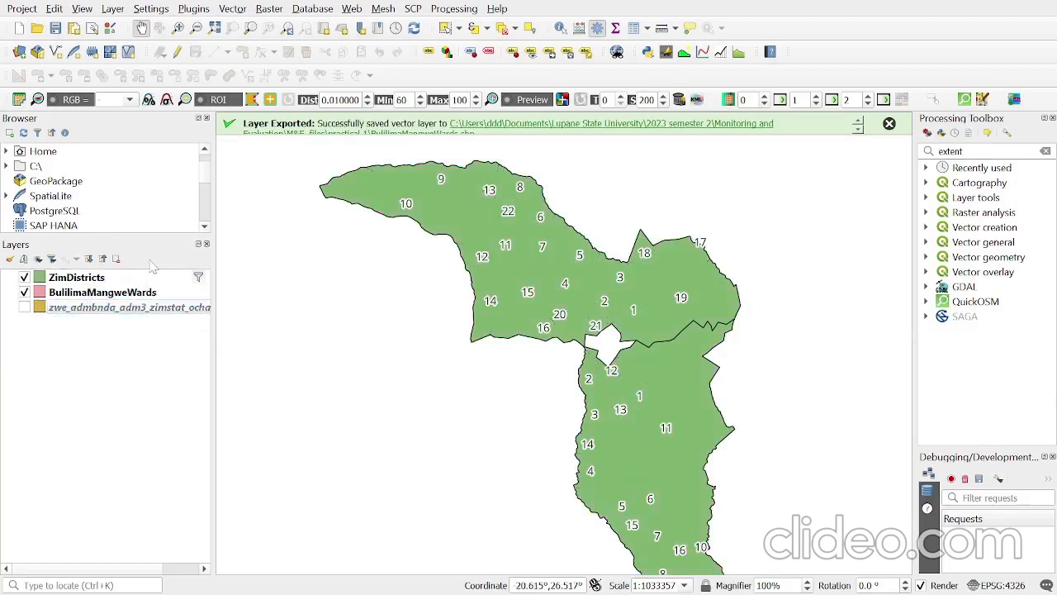
right_click(106, 281)
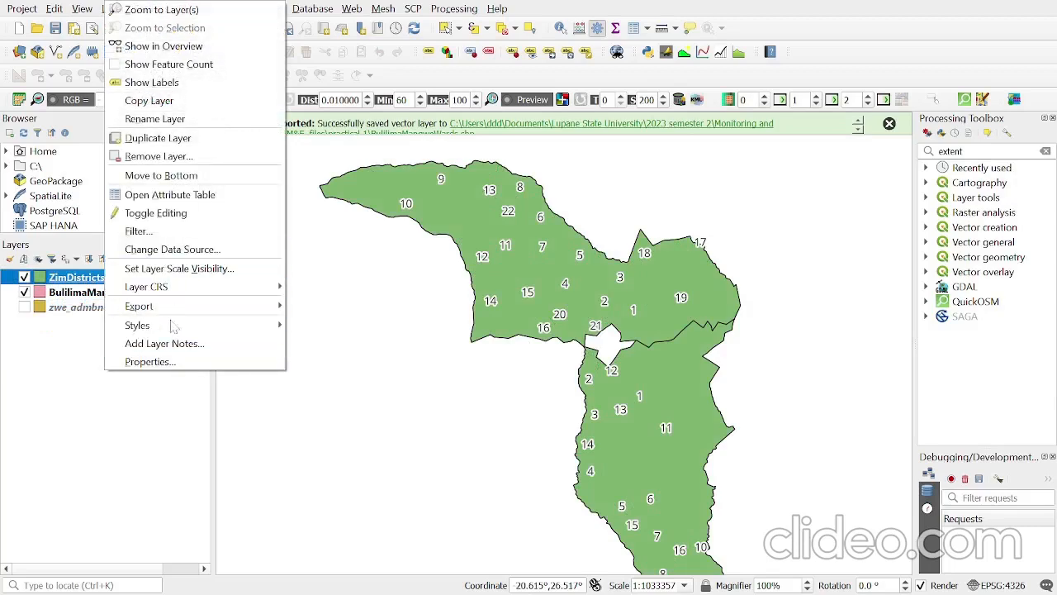
left_click(188, 363)
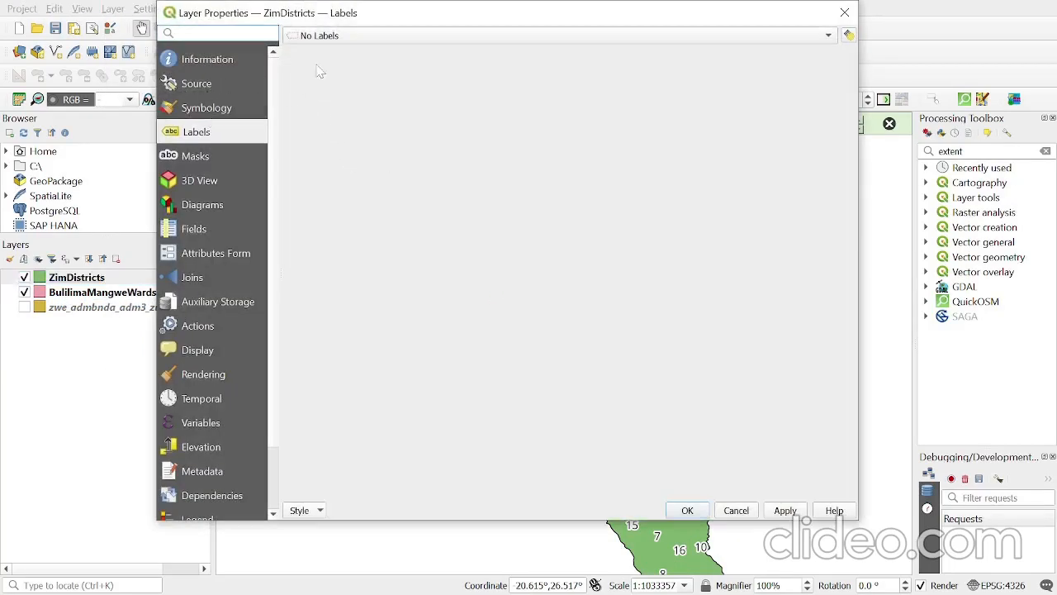
left_click(330, 40)
left_click(331, 48)
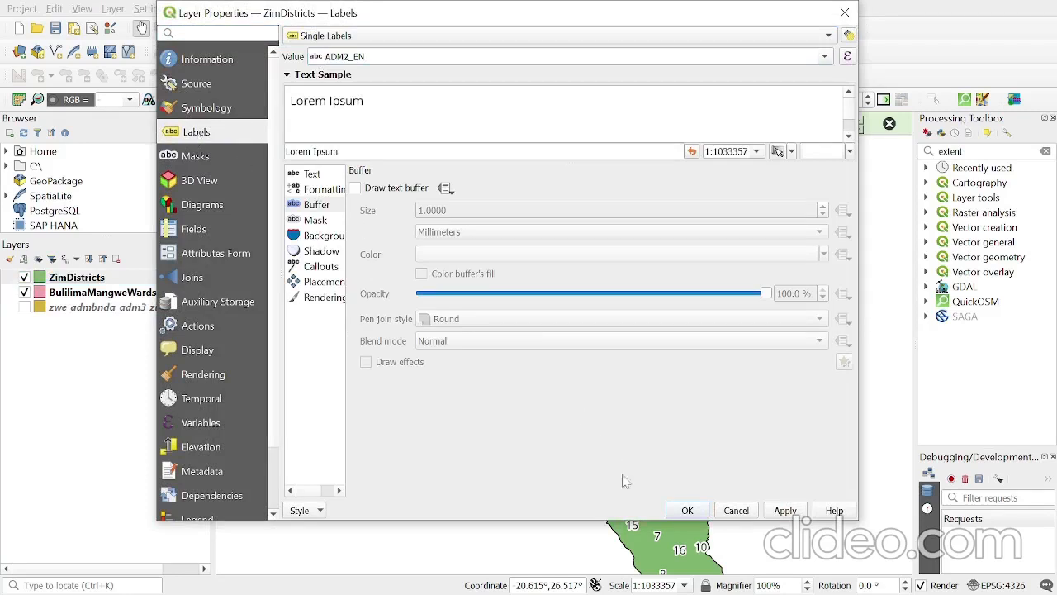
left_click(828, 38)
left_click(716, 37)
left_click(777, 514)
left_click(686, 511)
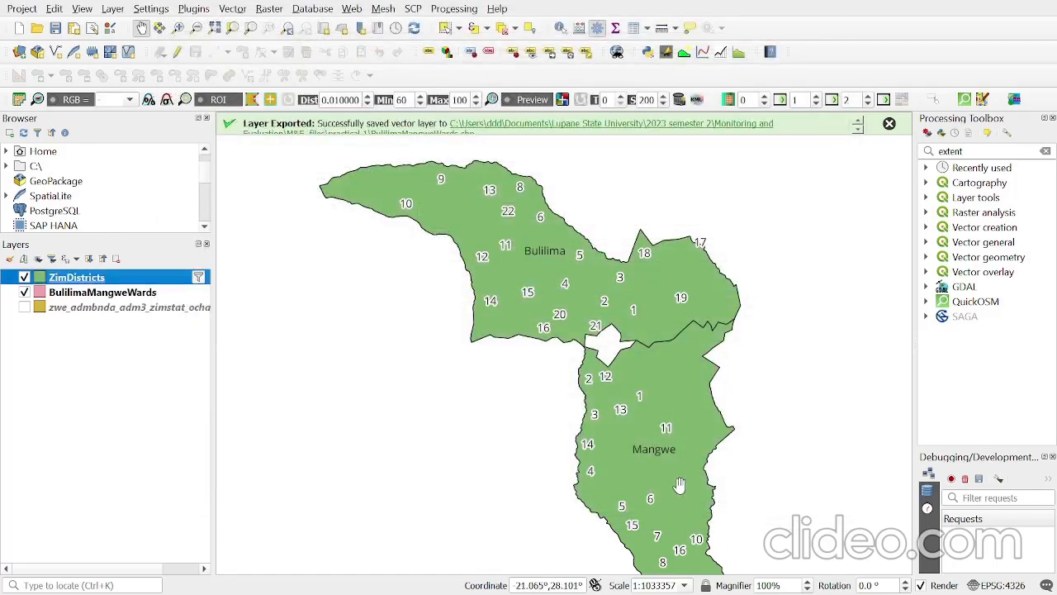
- Make the simple fill of the ZimDistricts layer's symbol transparent
left_click_drag(647, 464, 611, 371)
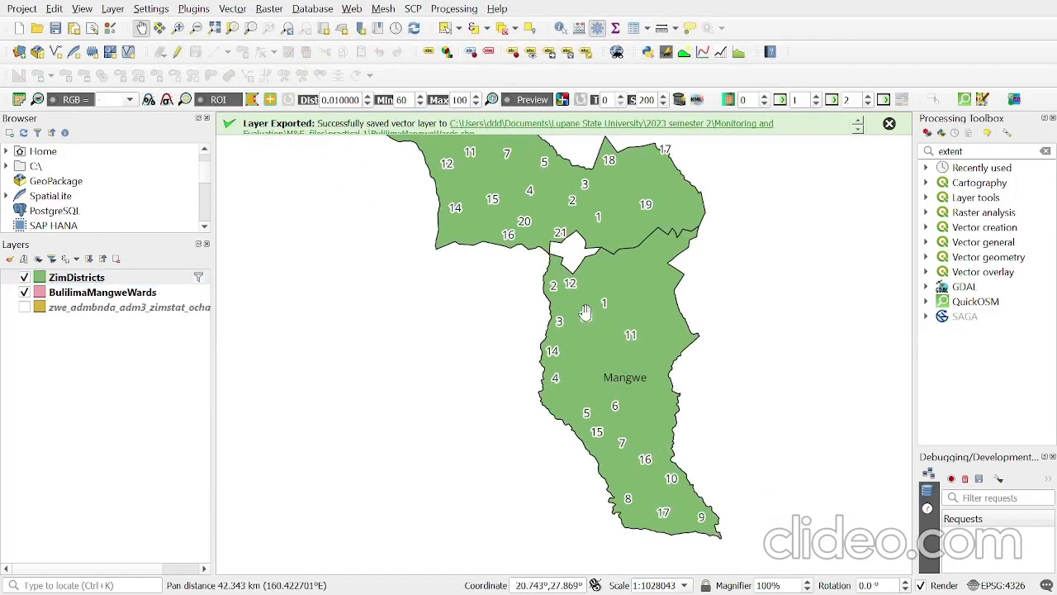
left_click_drag(586, 313, 641, 411)
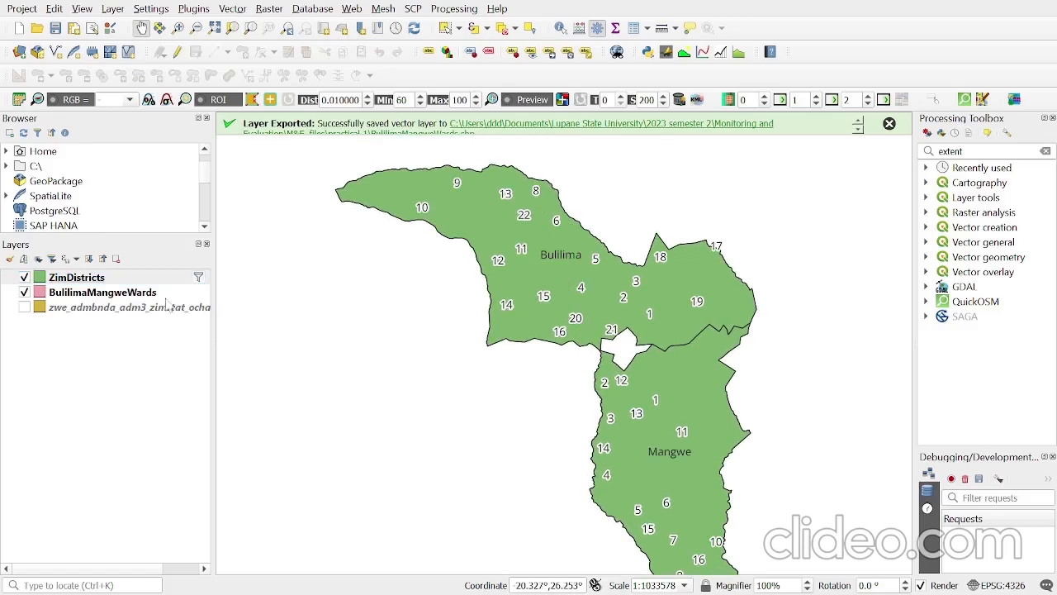
left_click(126, 281)
right_click(120, 280)
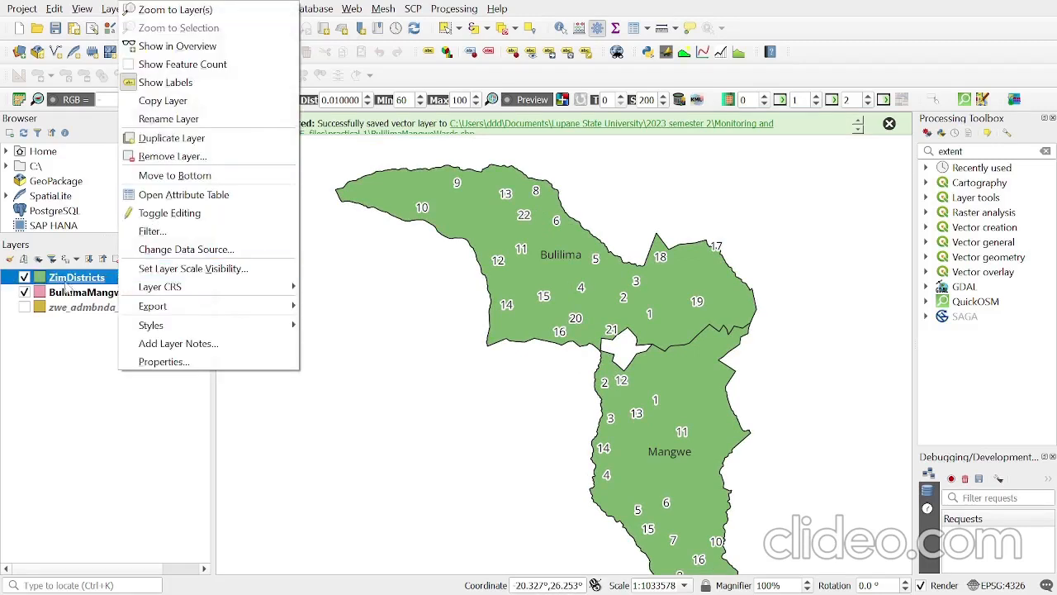
left_click(173, 372)
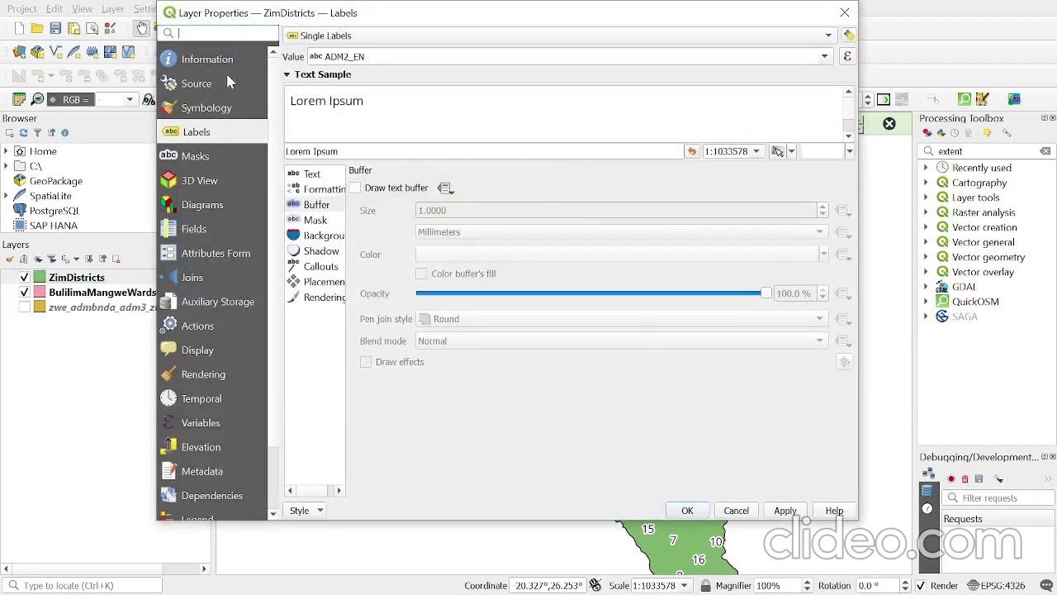
left_click(220, 106)
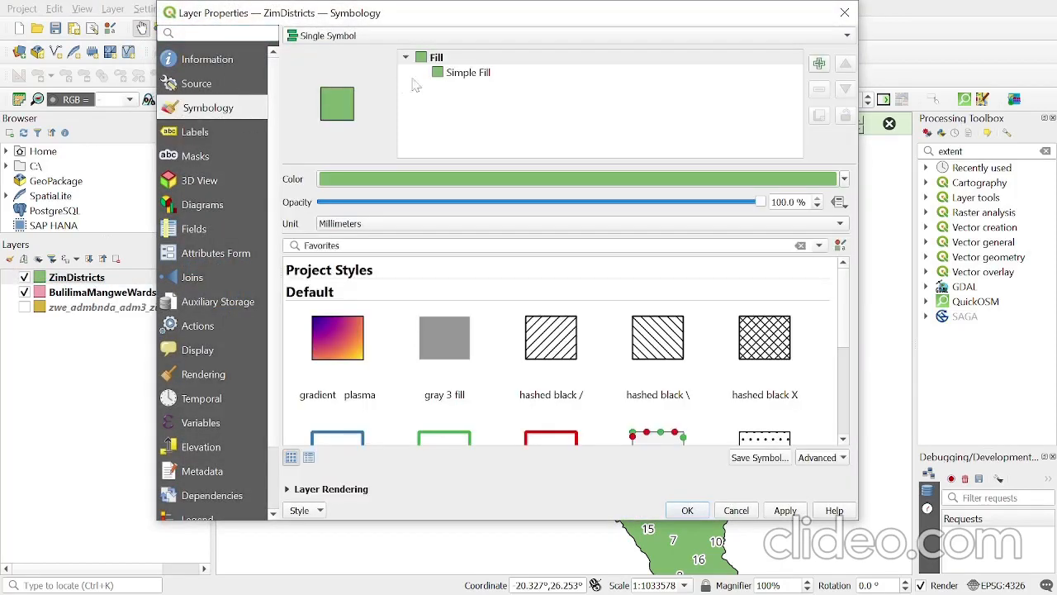
left_click(463, 73)
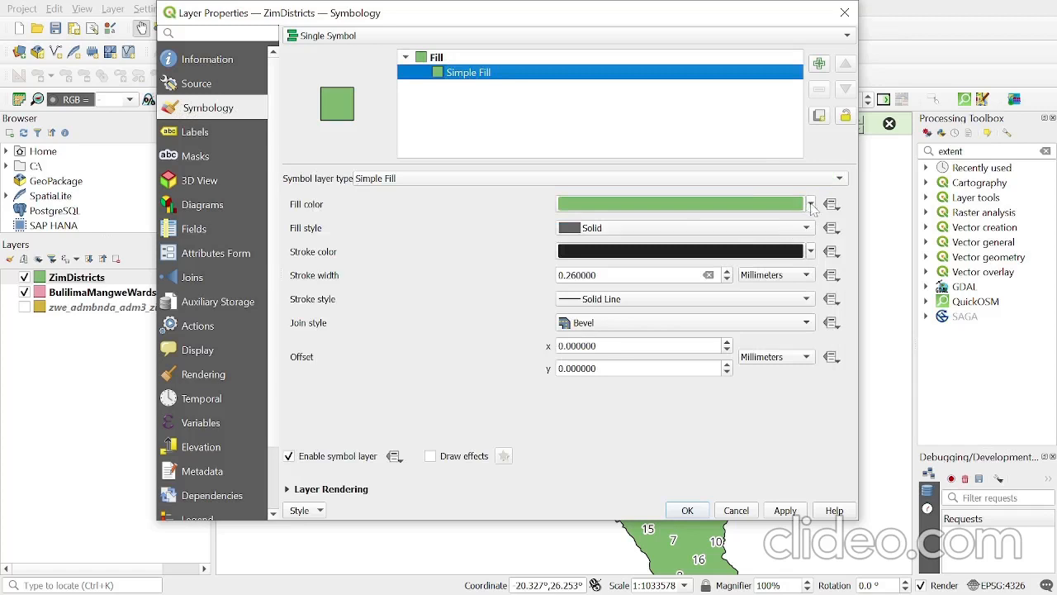
left_click(810, 204)
left_click(669, 222)
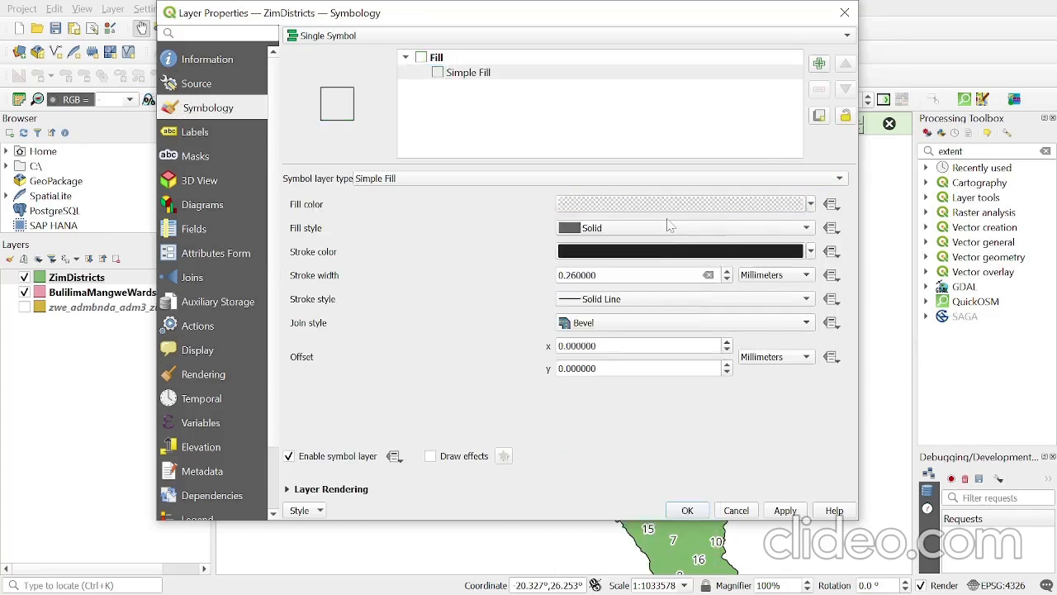
- Set the ZimDistricts stroke width to 0.66 mm and apply the symbology to the map
left_click(727, 272)
left_click(727, 272)
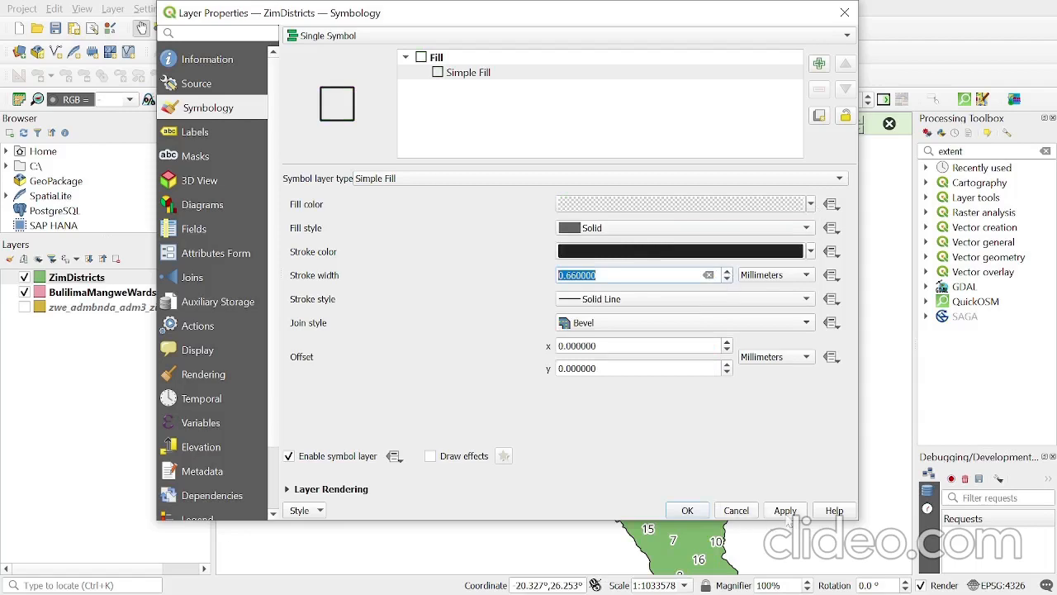
left_click(787, 510)
left_click(690, 511)
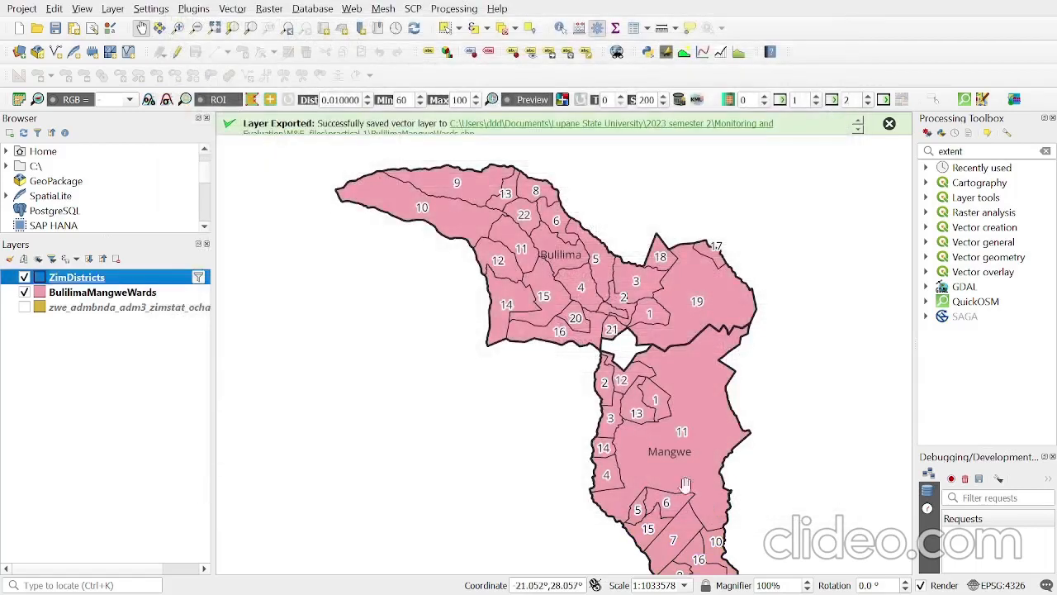
- Make BulilimaMangweWards the active layer and check the target wards listed in the Word assignment document
left_click_drag(666, 403, 637, 320)
left_click_drag(581, 248, 578, 299)
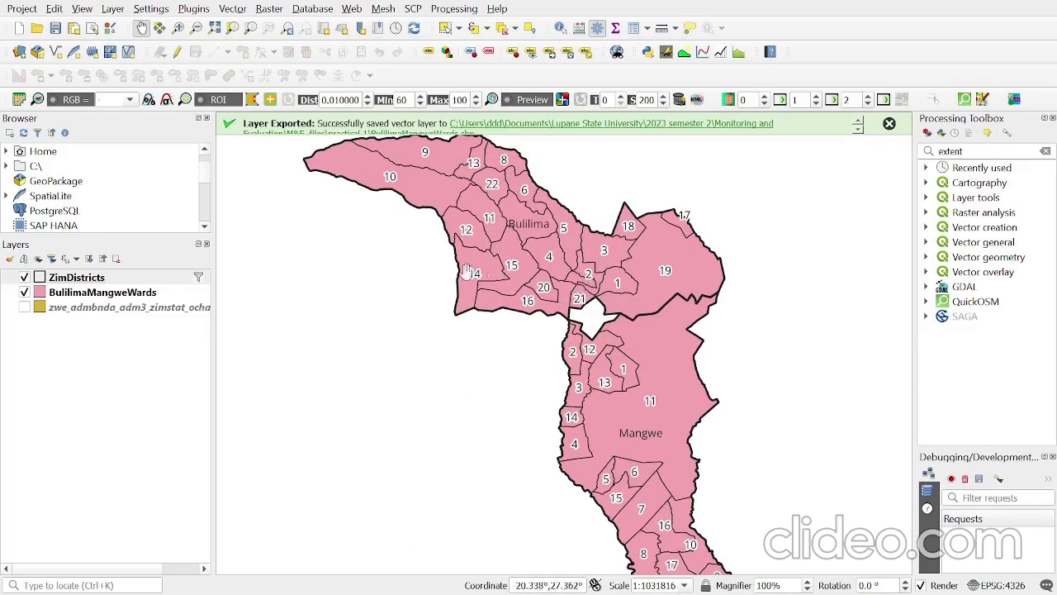
left_click(128, 296)
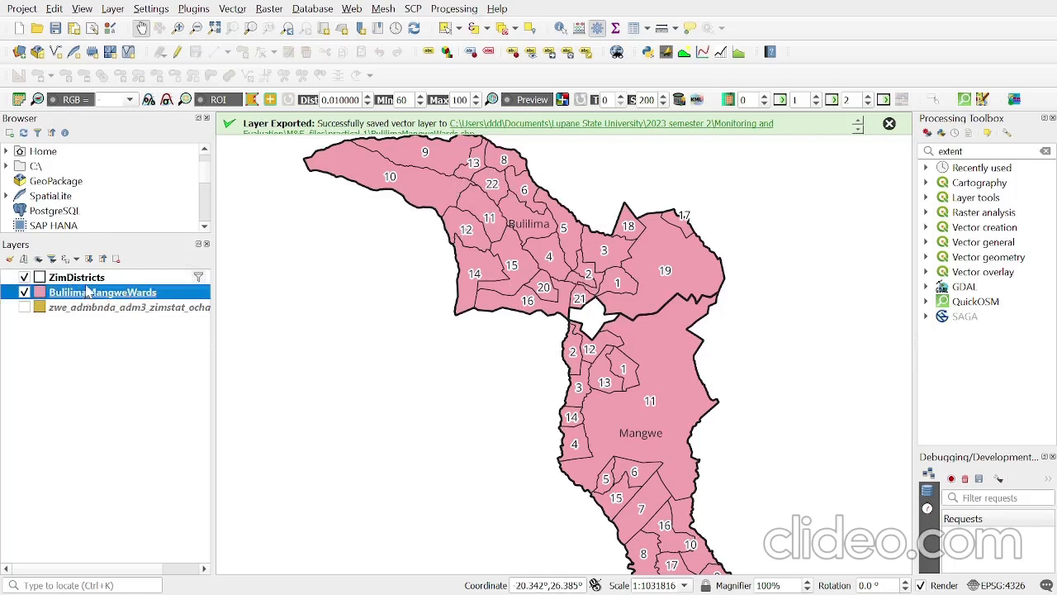
scroll(500, 178, "up", 1)
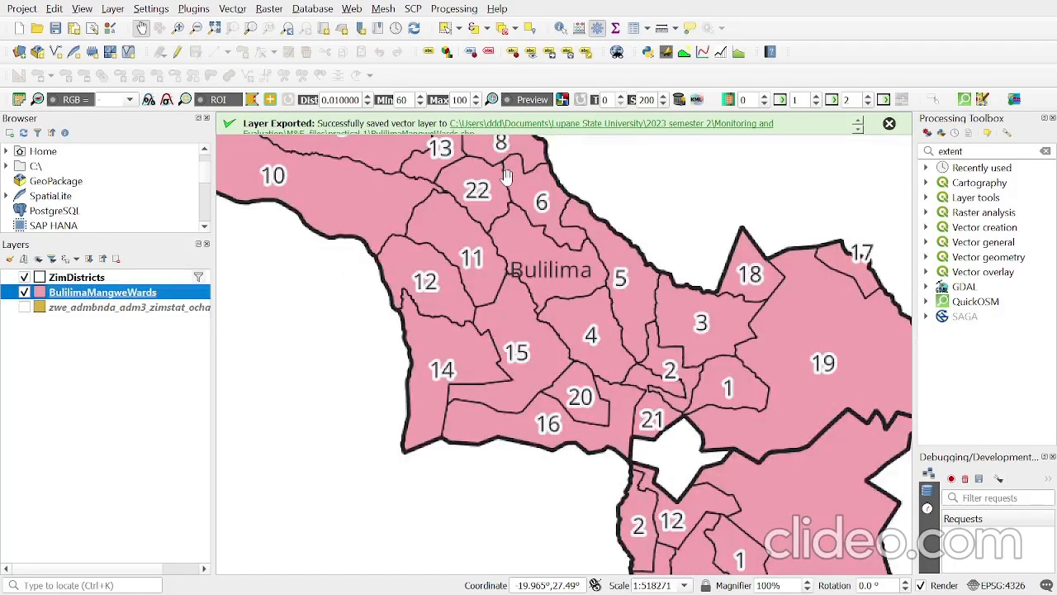
scroll(494, 180, "down", 1)
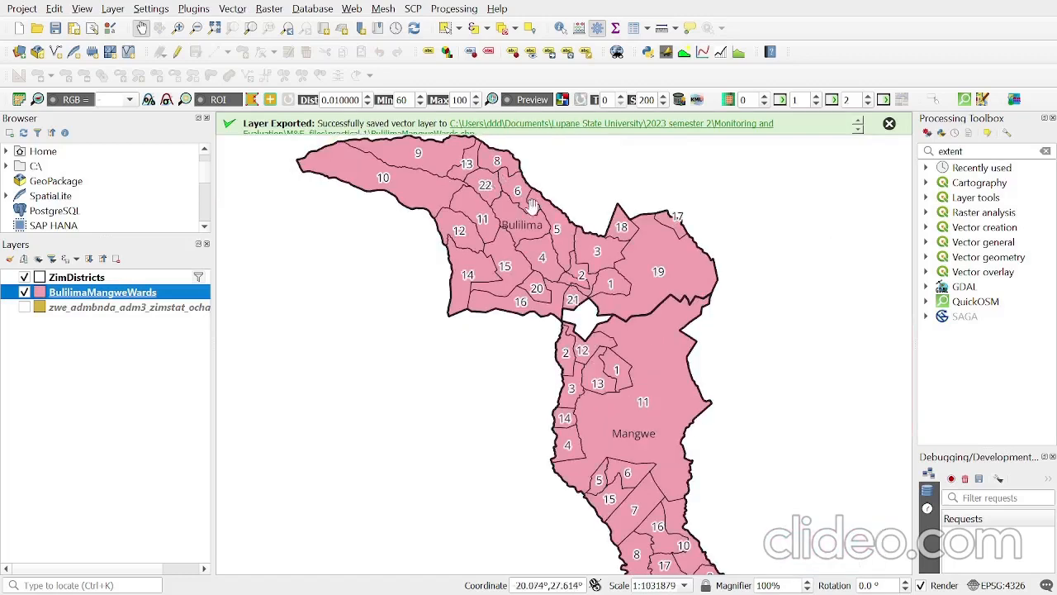
scroll(529, 202, "up", 1)
left_click_drag(526, 220, 506, 347)
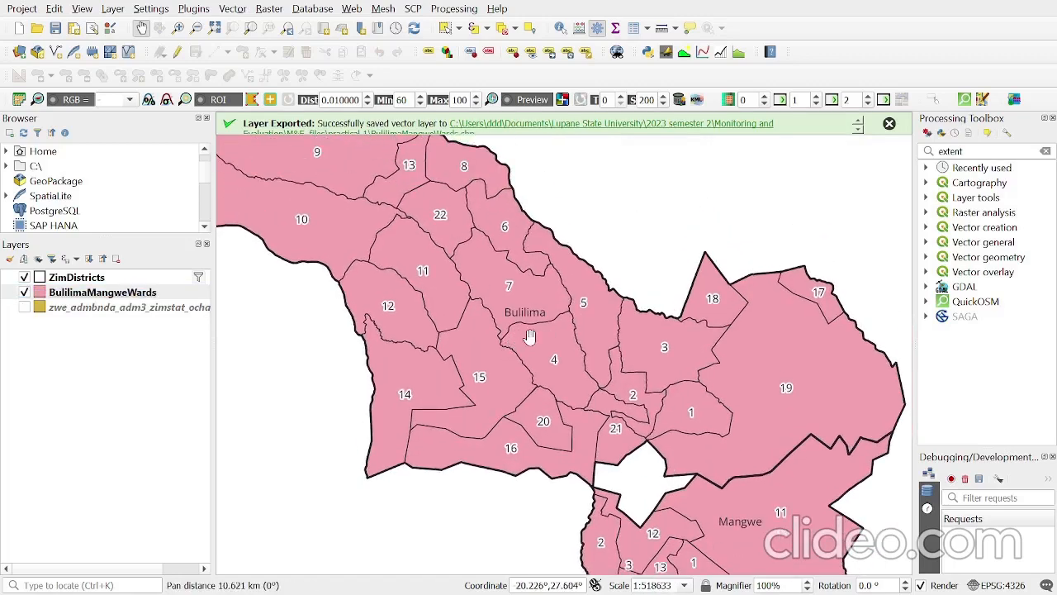
key("alt+Tab")
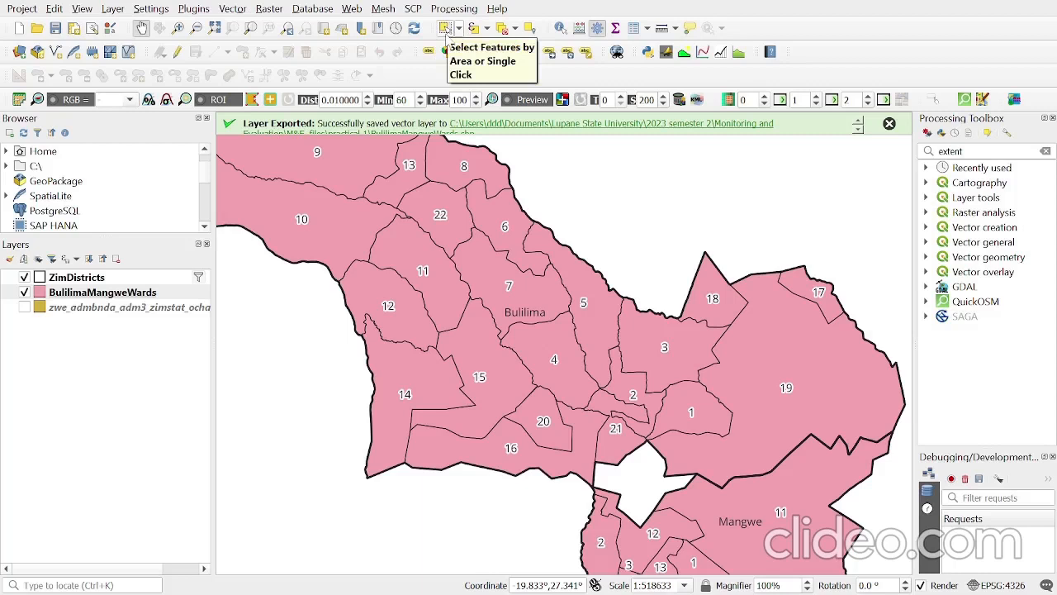
- Select Bulilima's target wards 1, 2, 3, 4, 21 and 20 together on the map
left_click(446, 30)
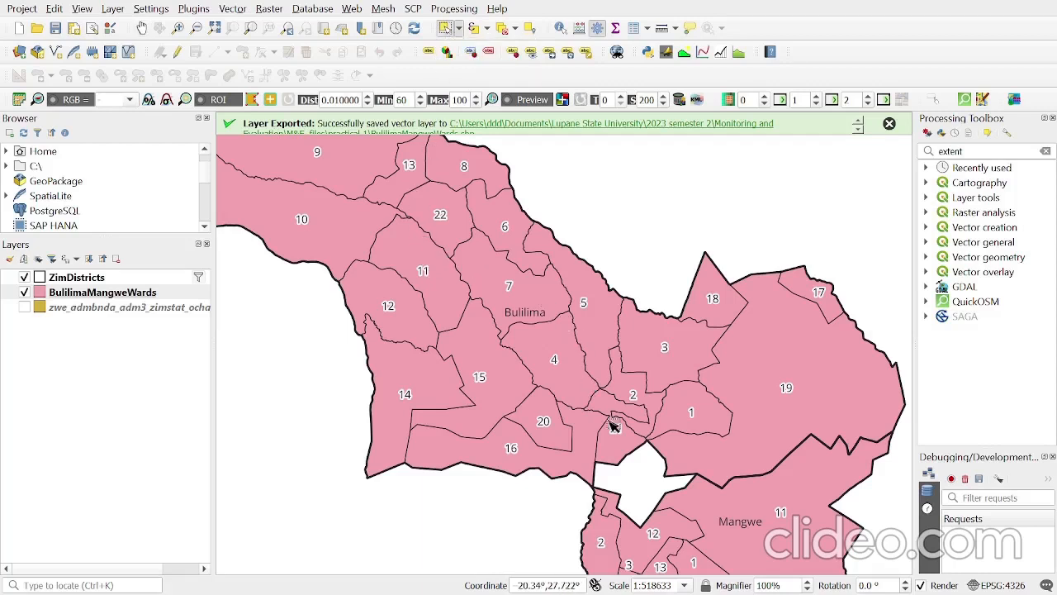
left_click(715, 415)
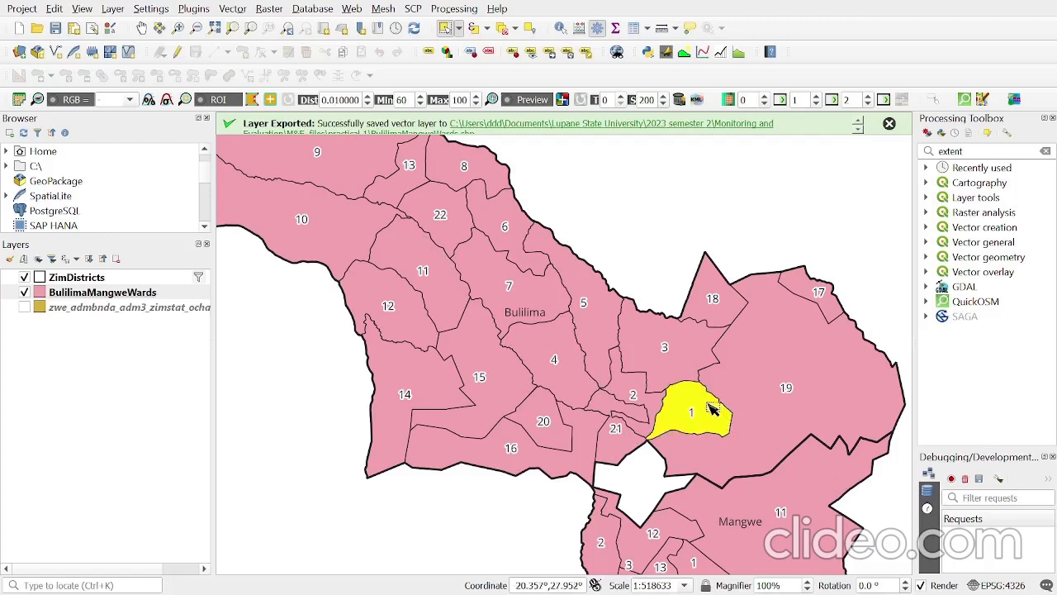
left_click(628, 390, "ctrl")
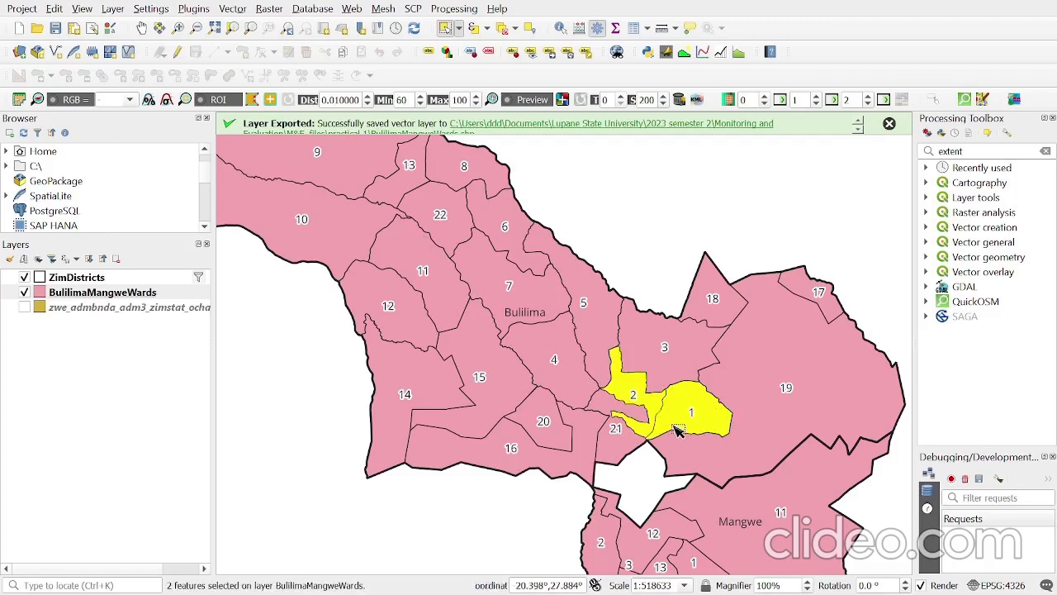
left_click(692, 356, "ctrl")
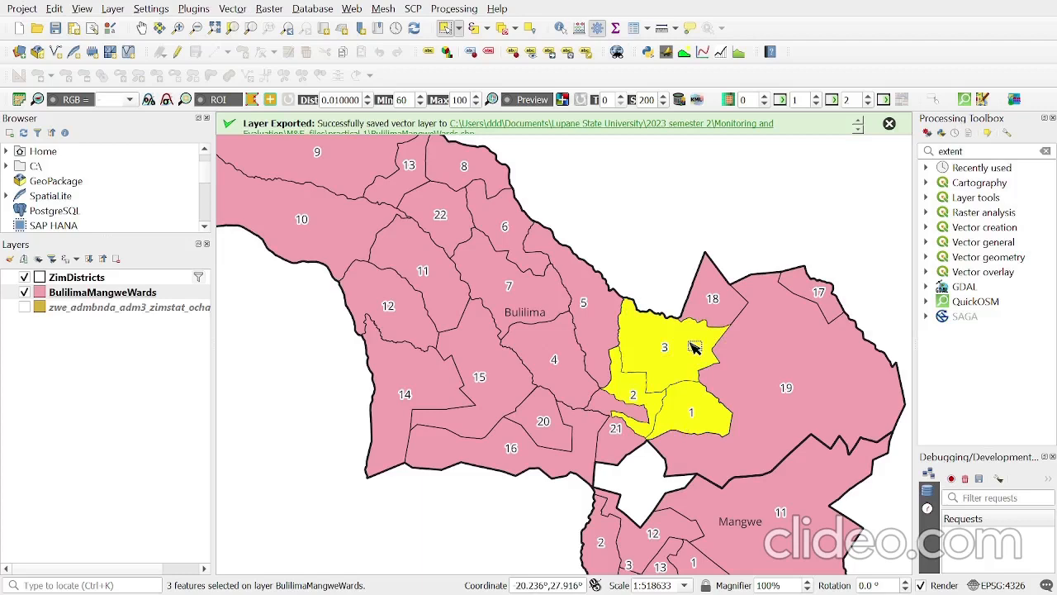
left_click(553, 378, "ctrl")
key("alt+Tab")
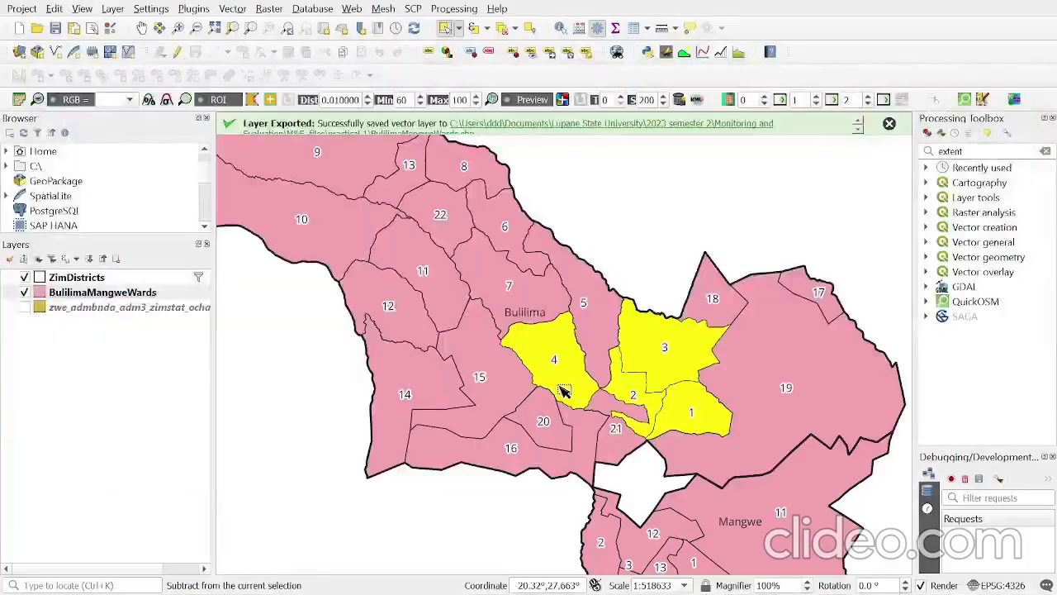
left_click(618, 449, "ctrl")
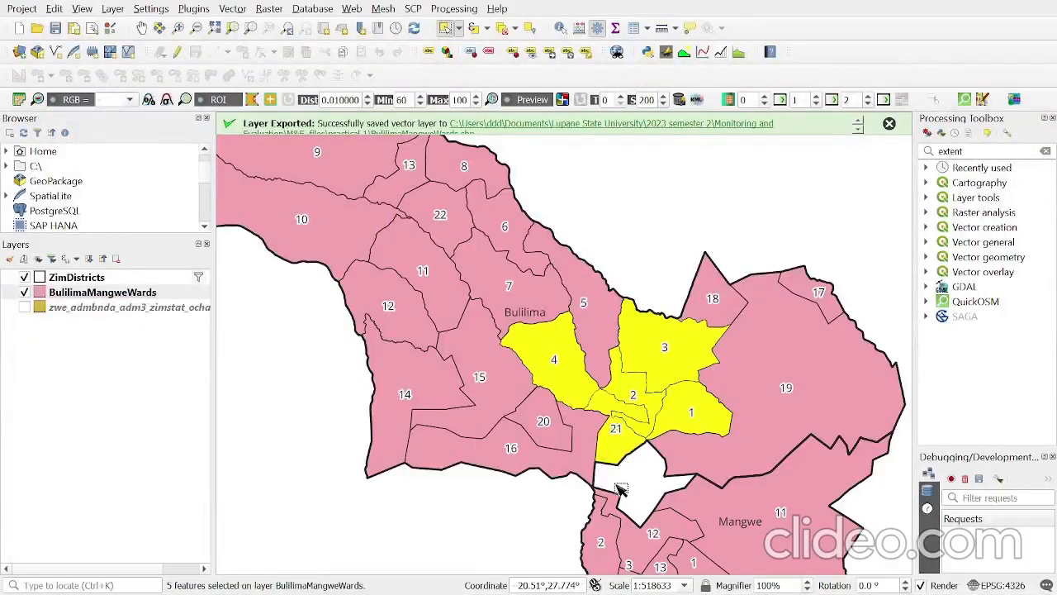
left_click(543, 423, "ctrl")
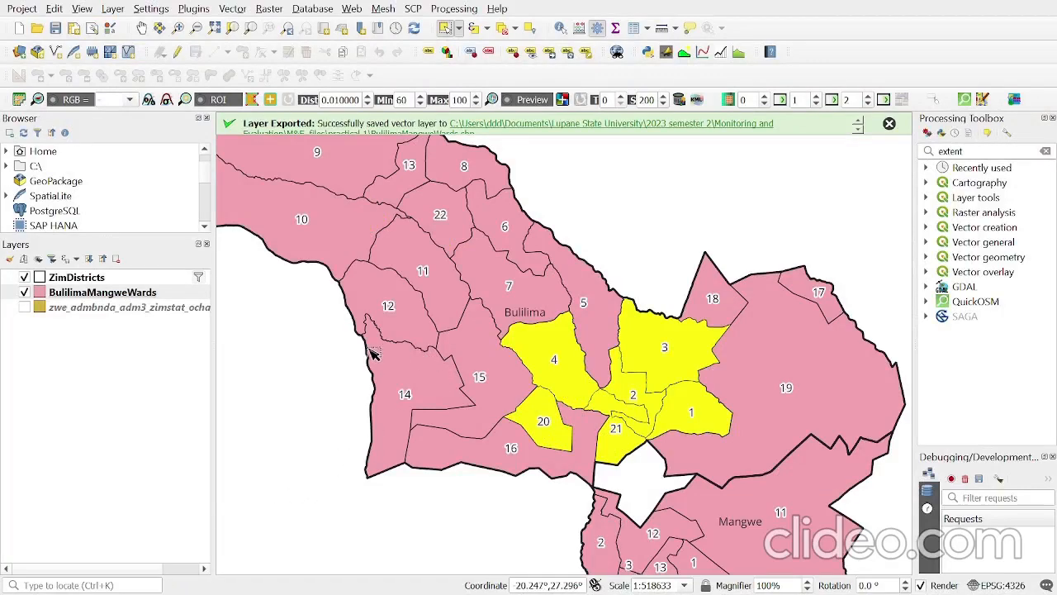
- Check Mangwe's target wards in the Word assignment document and add Mangwe wards 1, 2 and 3 to the selection in QGIS
scroll(434, 304, "down", 2)
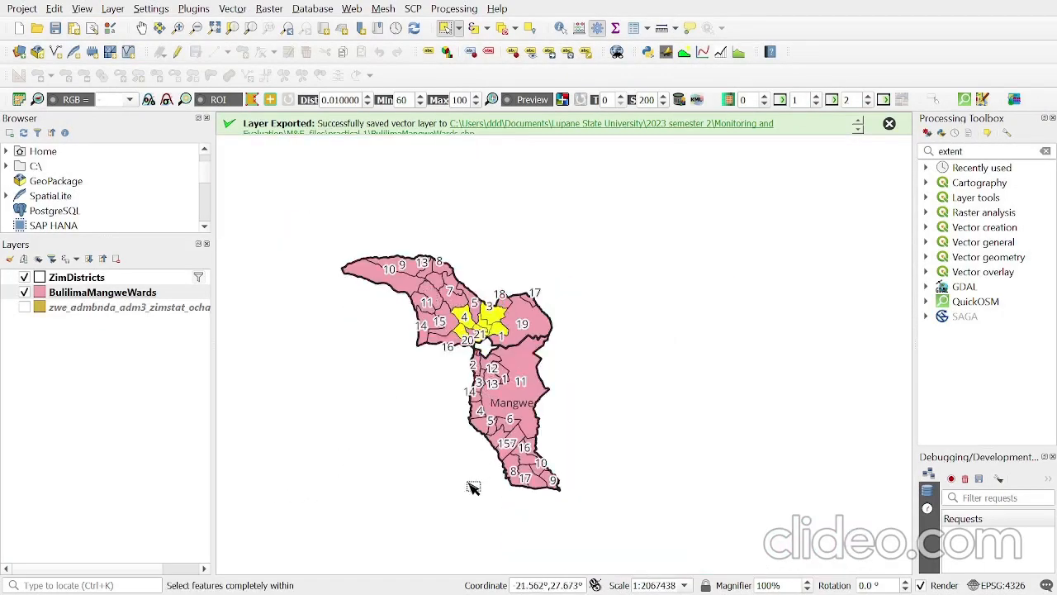
key("alt+Tab")
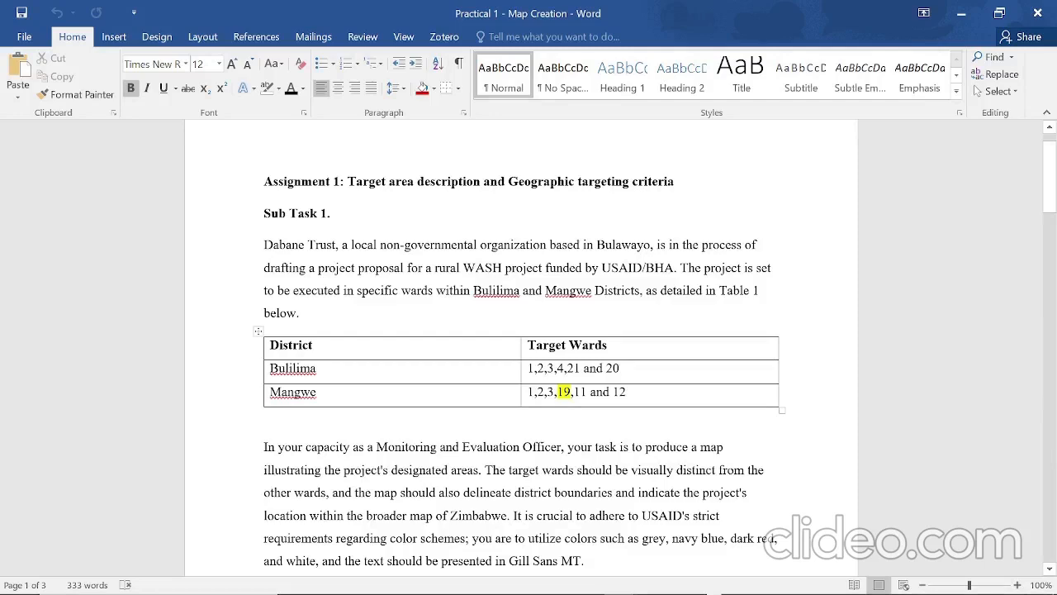
key("alt+Tab")
scroll(471, 428, "up", 2)
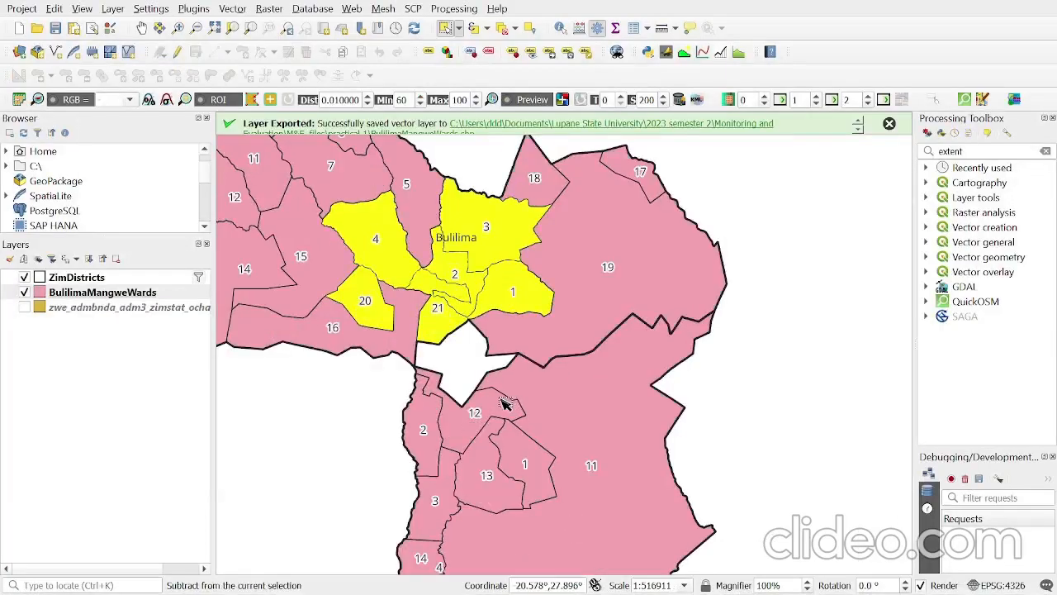
scroll(583, 377, "down", 1)
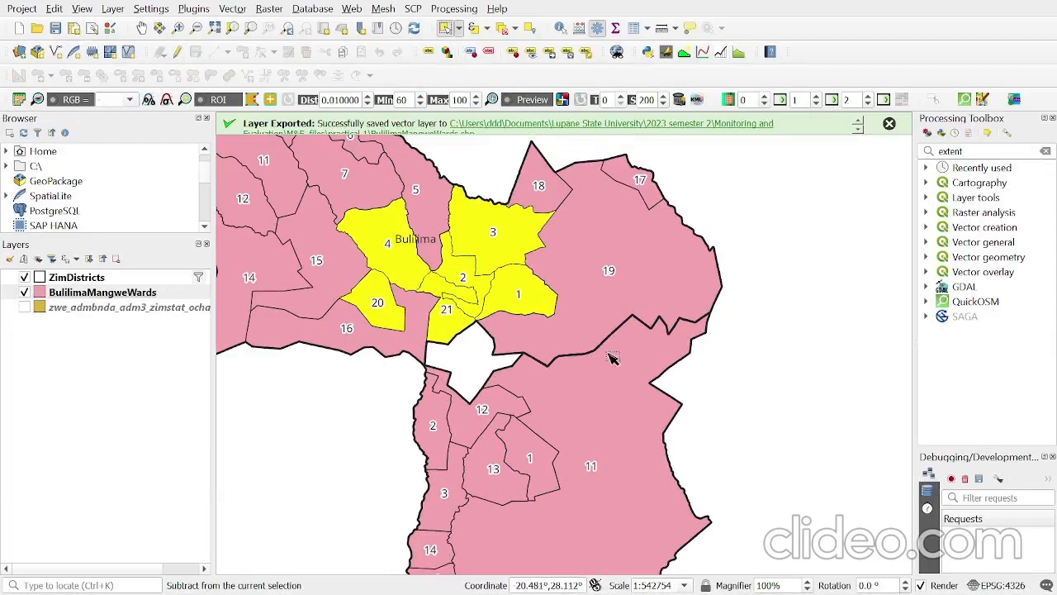
left_click(541, 476, "shift")
left_click(442, 442, "shift")
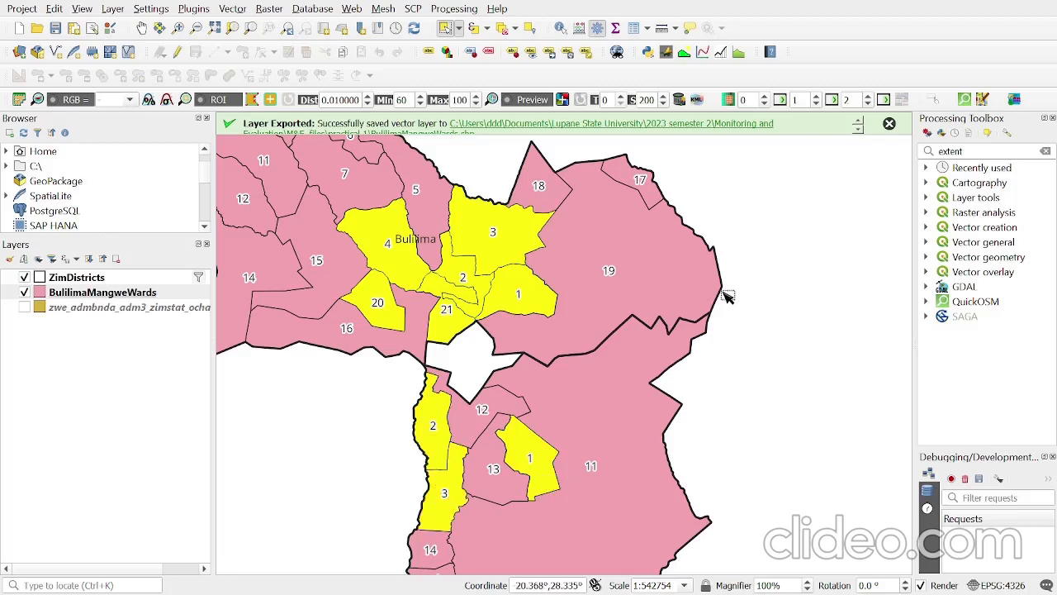
- Look for ward 19 in Mangwe on the map and recheck the district's target wards in the Word assignment document
scroll(727, 293, "down", 2)
scroll(696, 352, "up", 2)
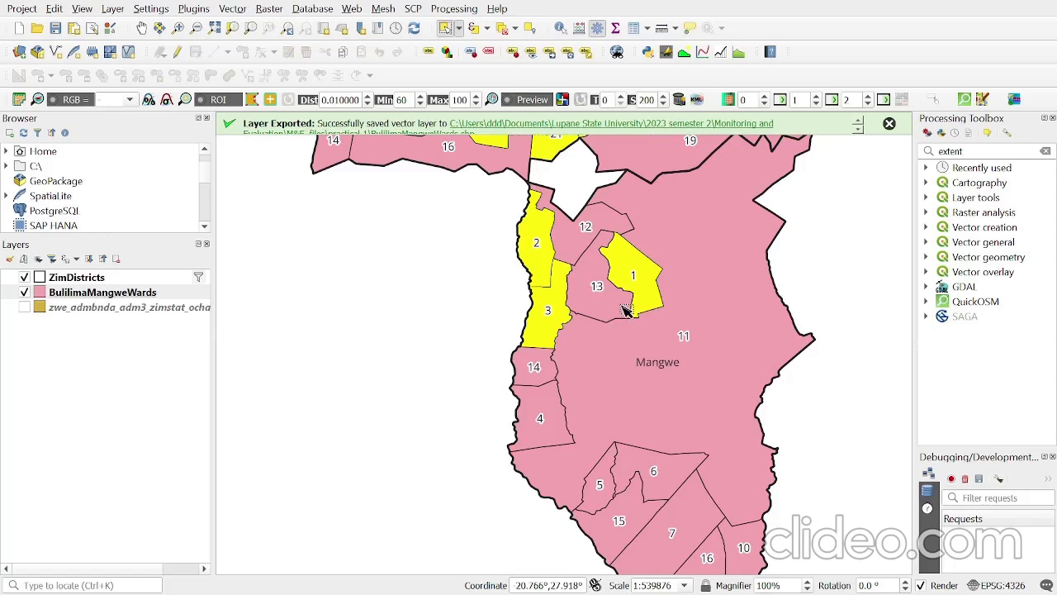
scroll(655, 473, "up", 1)
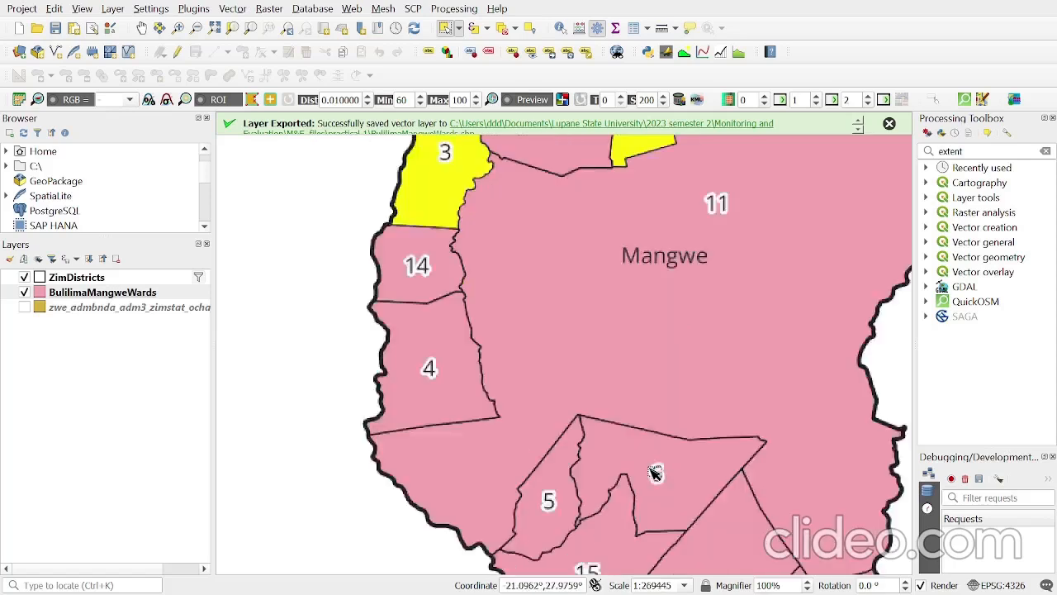
scroll(650, 470, "down", 1)
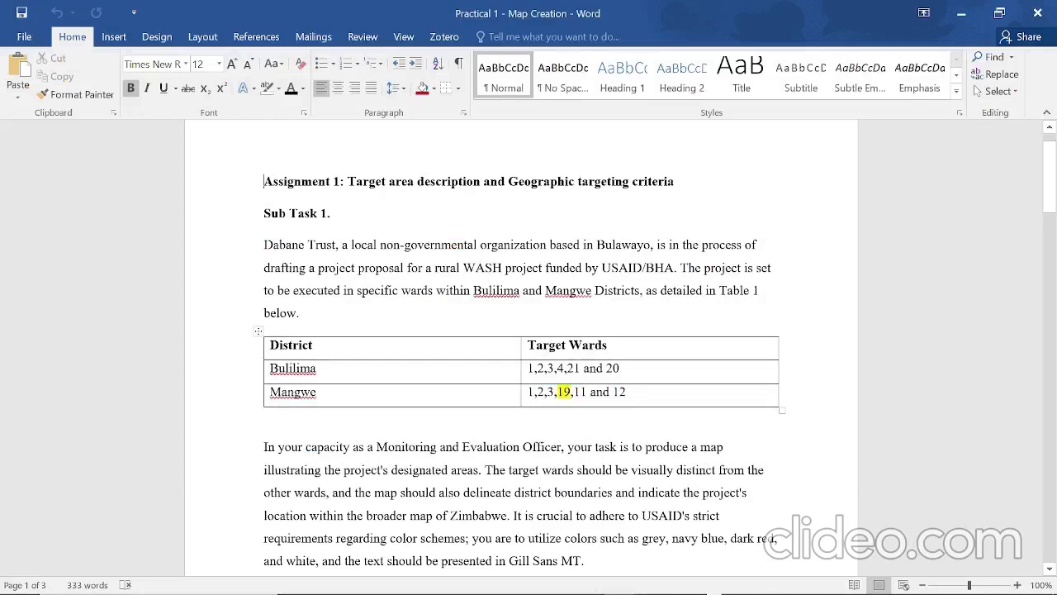
key("alt+Tab")
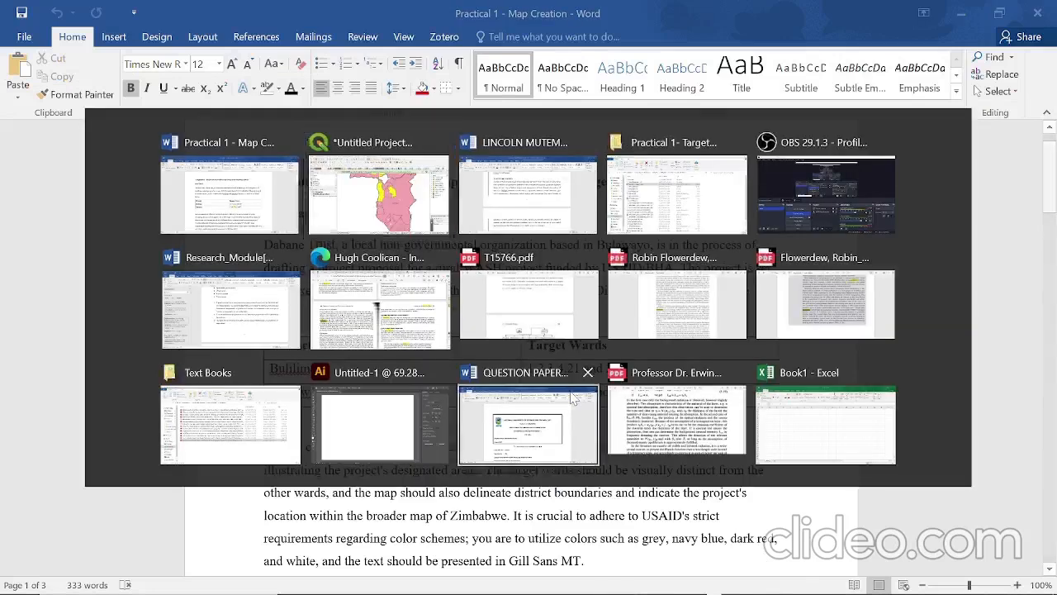
key("alt+Tab")
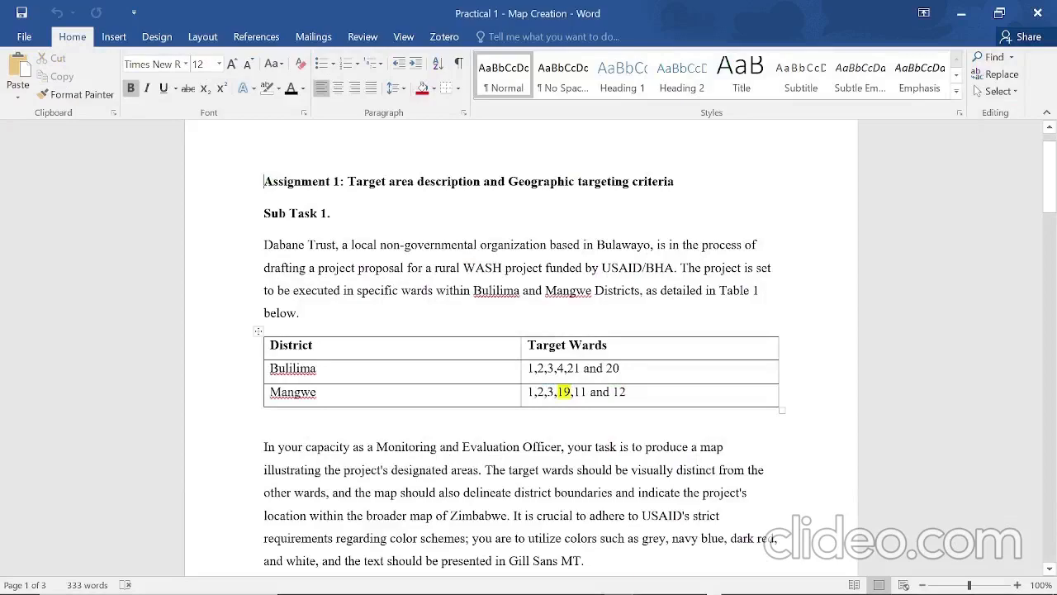
key("alt+Tab")
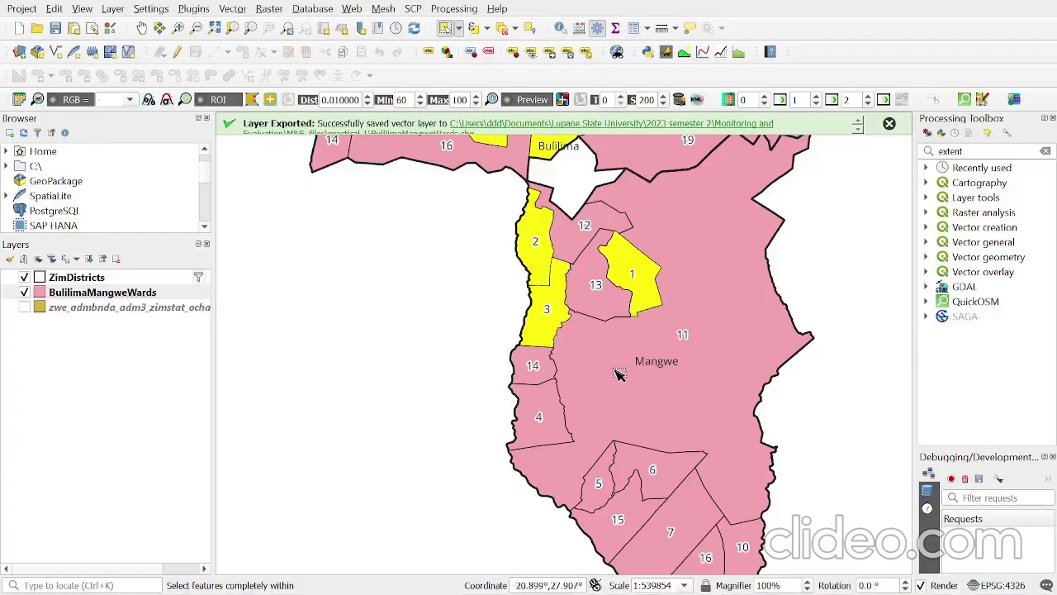
key("alt+Tab")
key("alt+Tab")
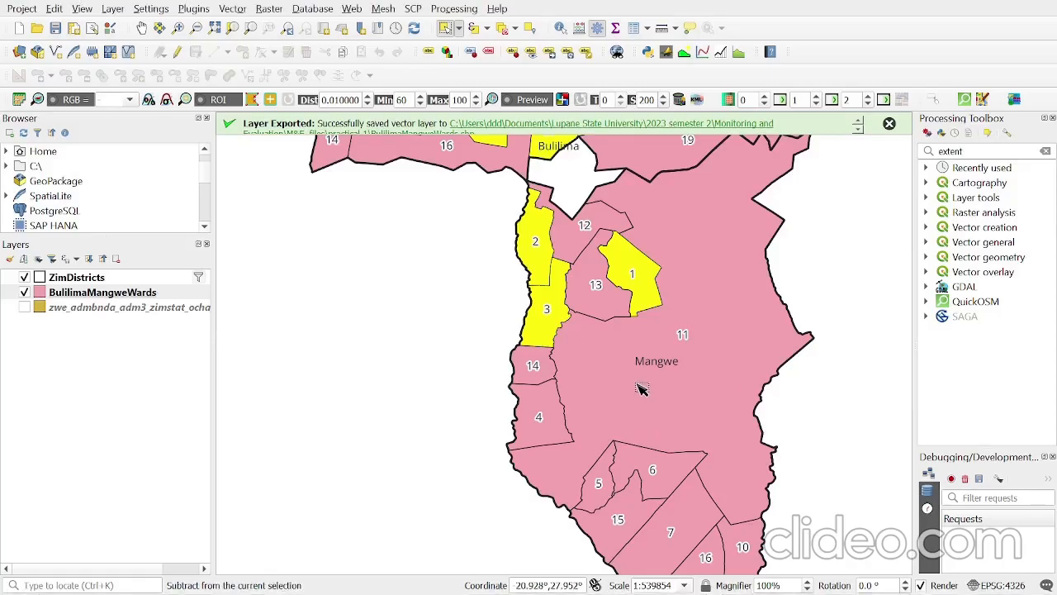
- Add Mangwe wards 11 and 12 to the selected wards and review the whole selection across both districts
left_click(643, 389, "ctrl")
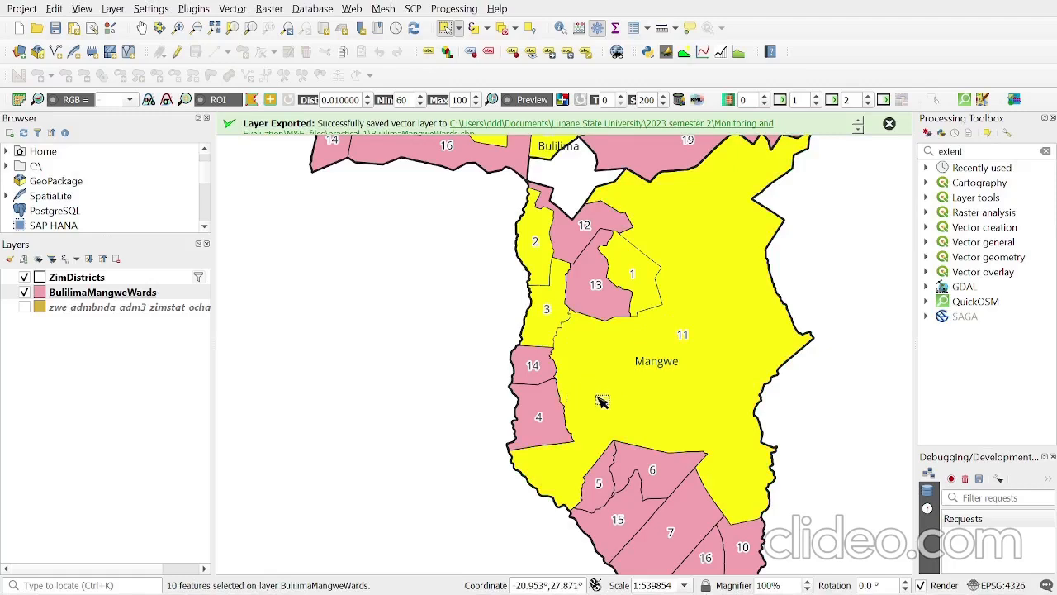
scroll(577, 443, "down", 1)
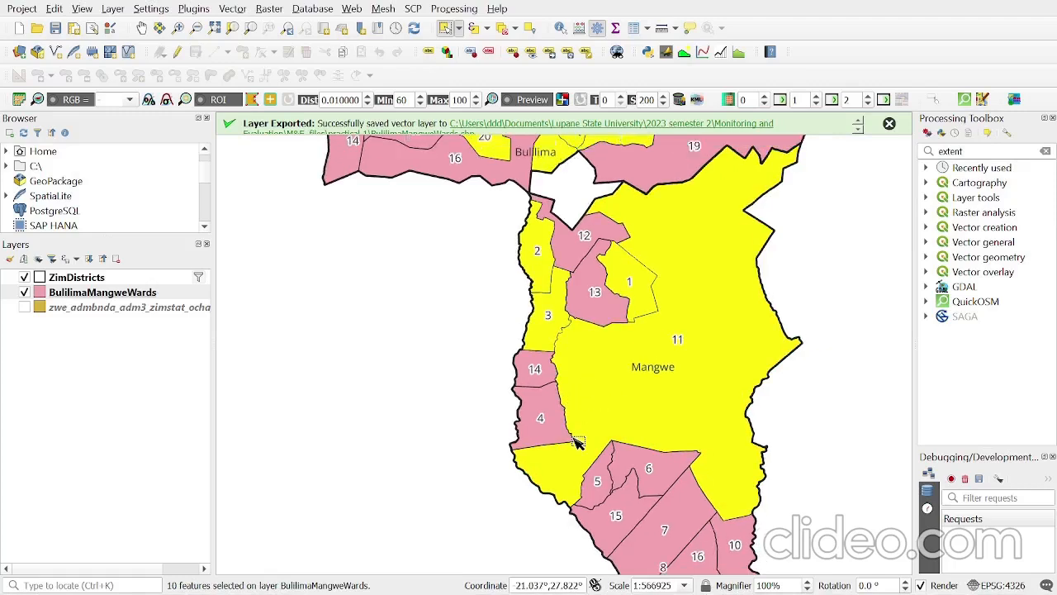
left_click(570, 257, "ctrl")
scroll(532, 401, "up", 3)
scroll(537, 398, "down", 4)
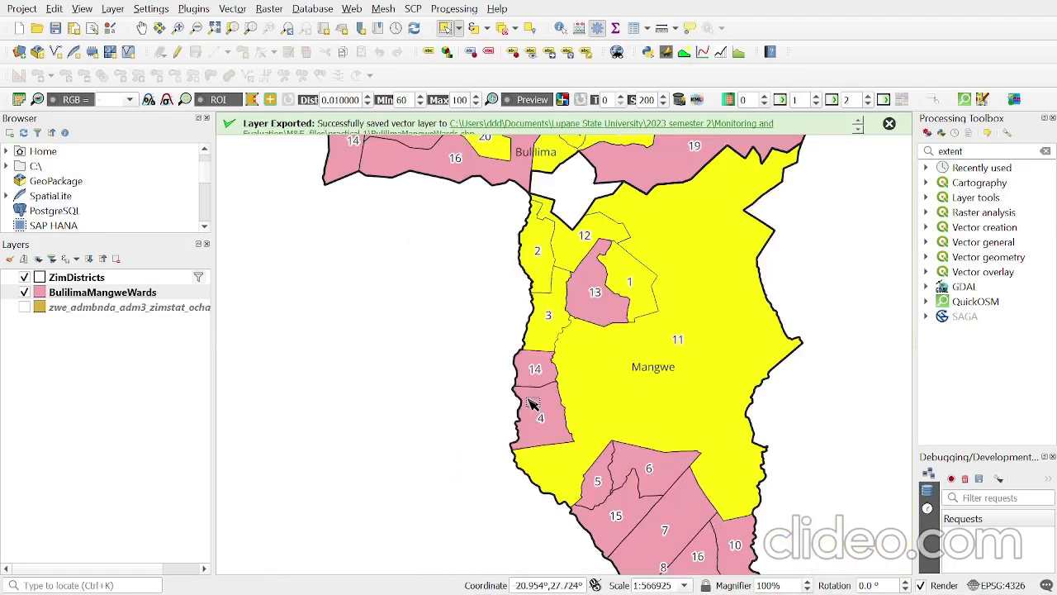
scroll(547, 397, "down", 1)
scroll(570, 372, "up", 1)
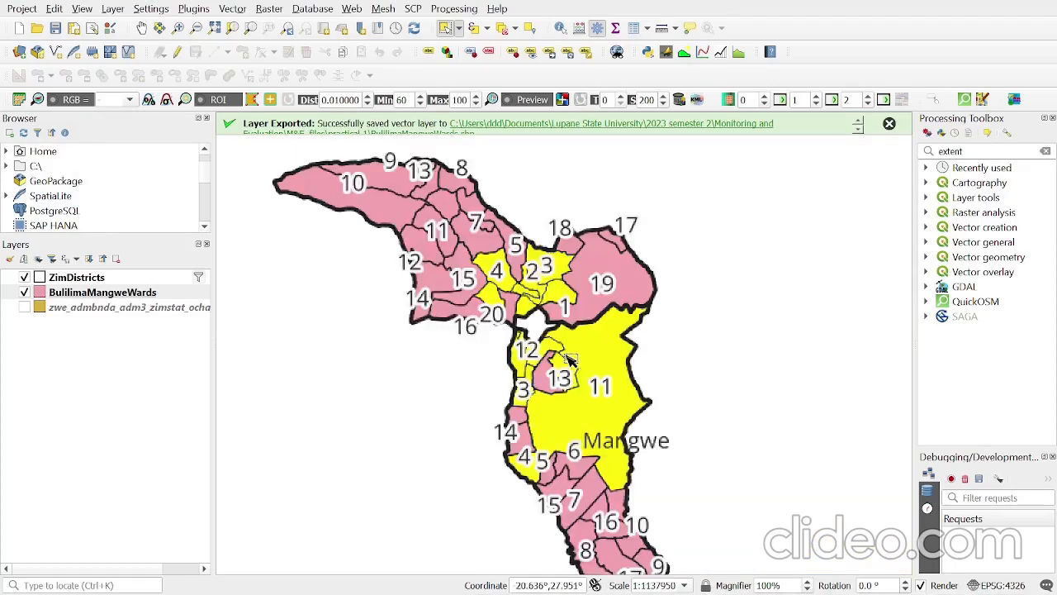
scroll(547, 322, "up", 2)
scroll(545, 310, "down", 1)
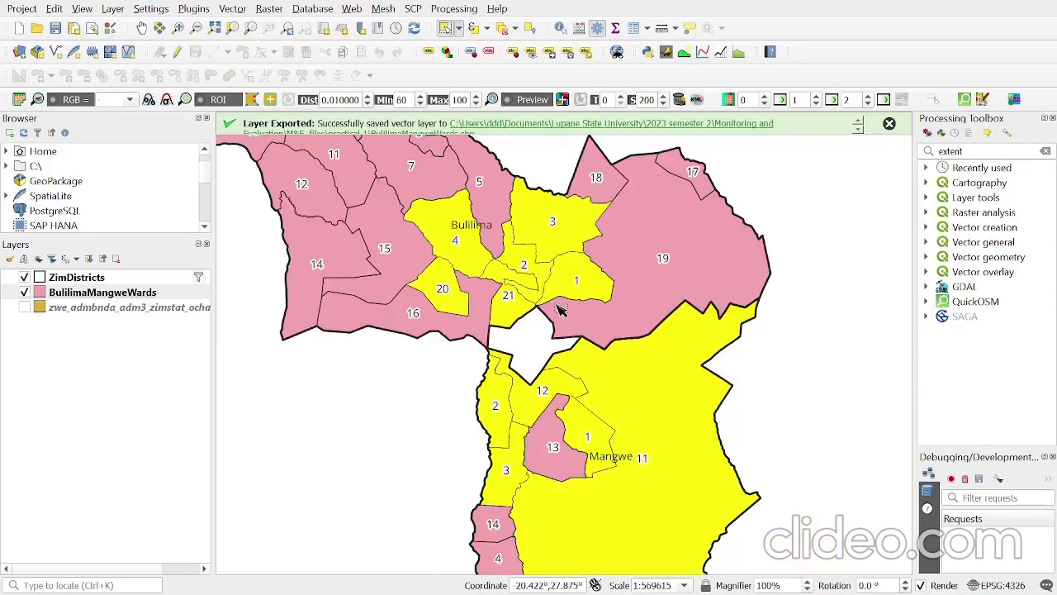
scroll(558, 295, "down", 1)
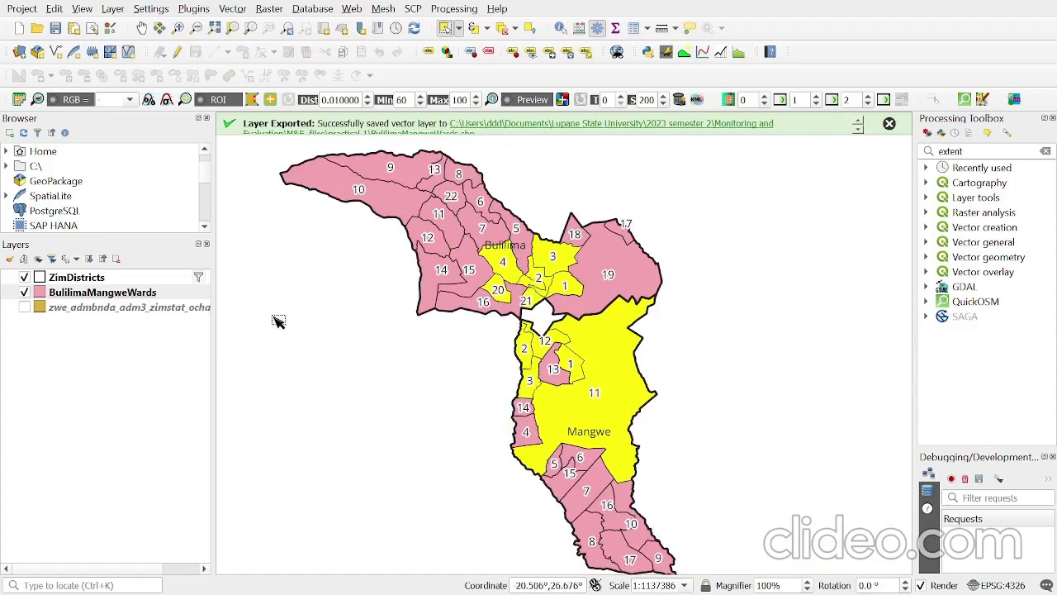
- Export only the selected BulilimaMangweWards features as the ESRI Shapefile TargetWards in the practical 1 folder and add it to the map
right_click(168, 293)
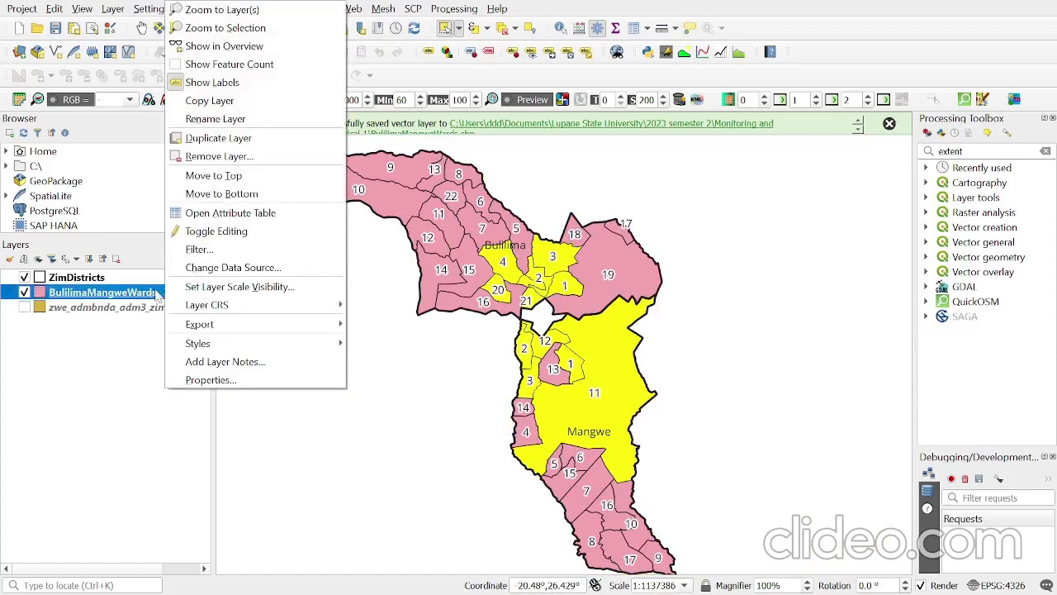
right_click(118, 293)
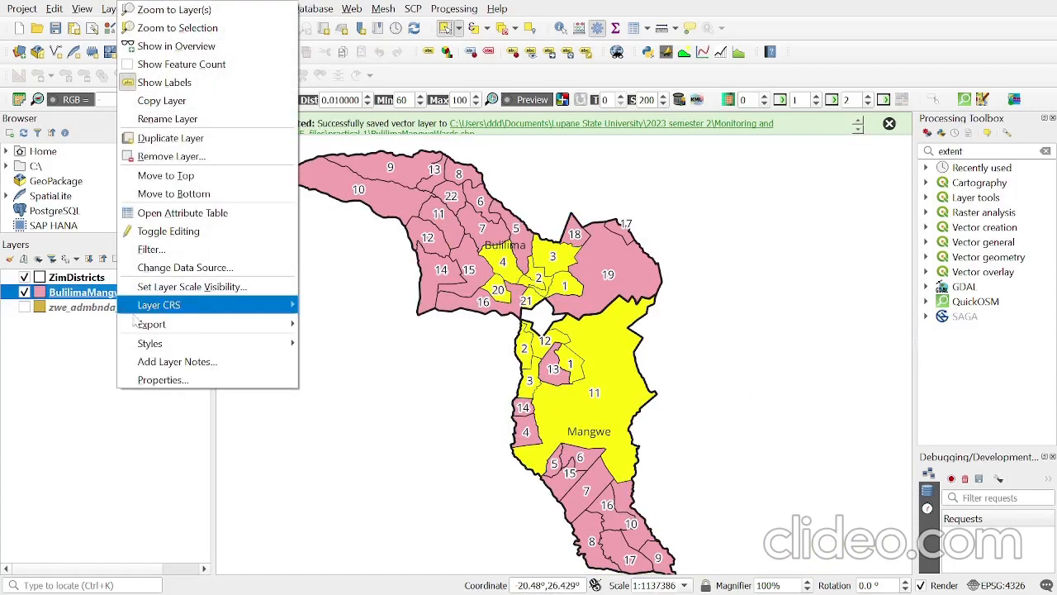
mouse_move(157, 325)
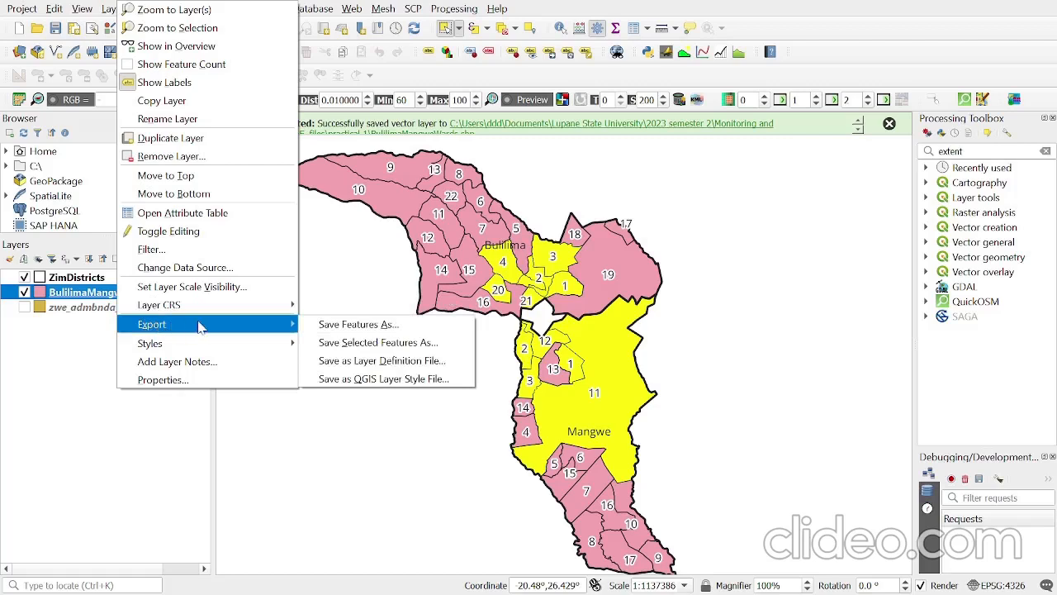
left_click(425, 344)
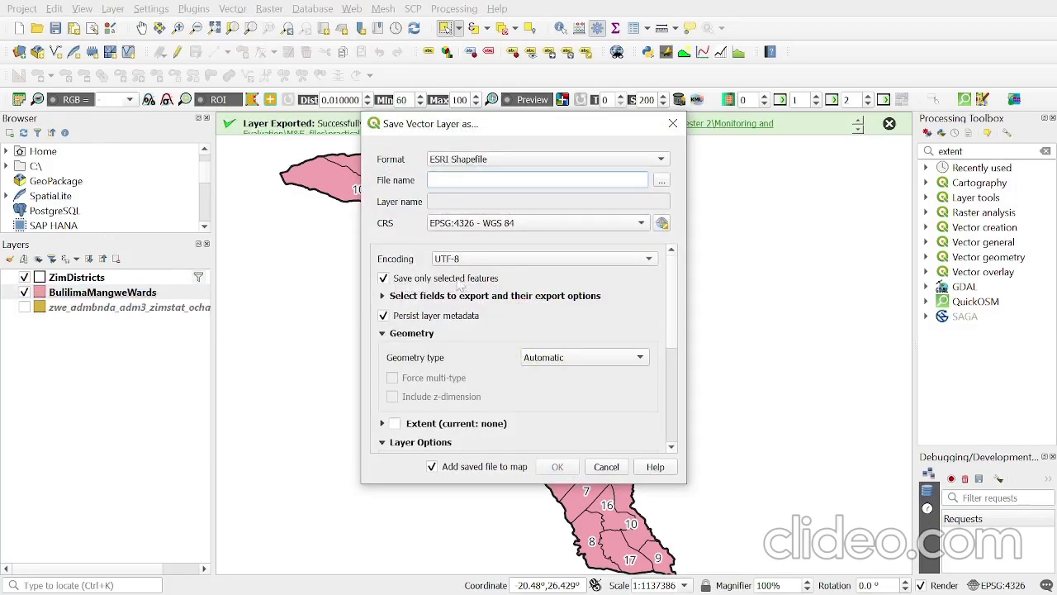
left_click(384, 280)
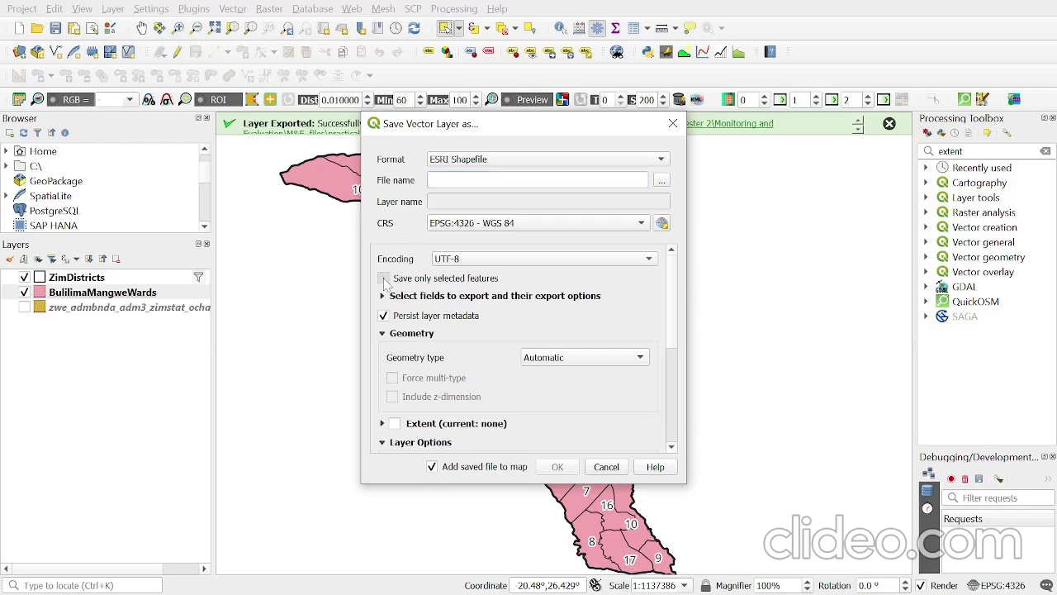
left_click(661, 181)
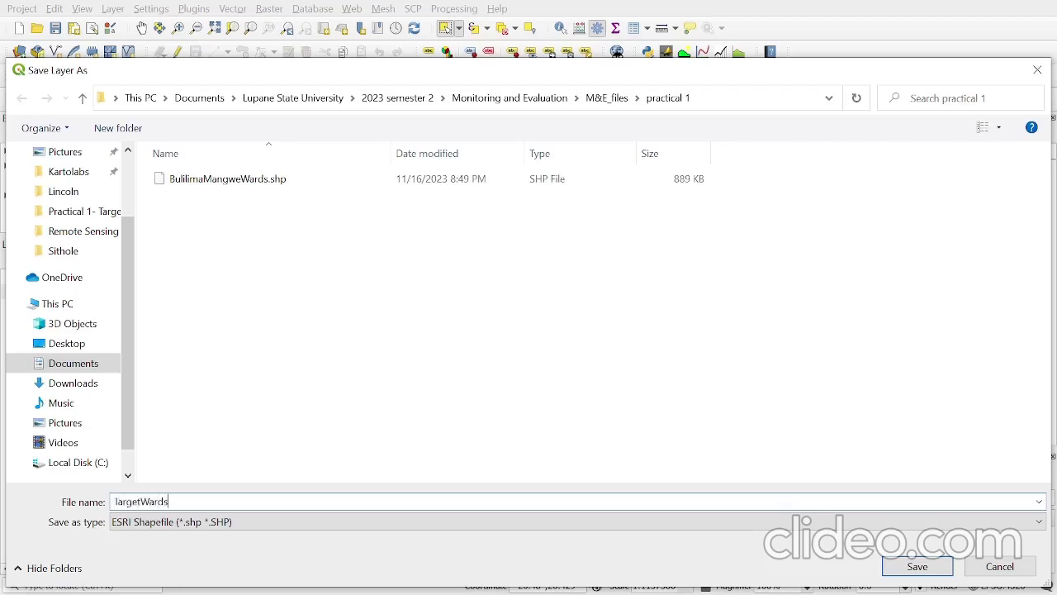
left_click(917, 568)
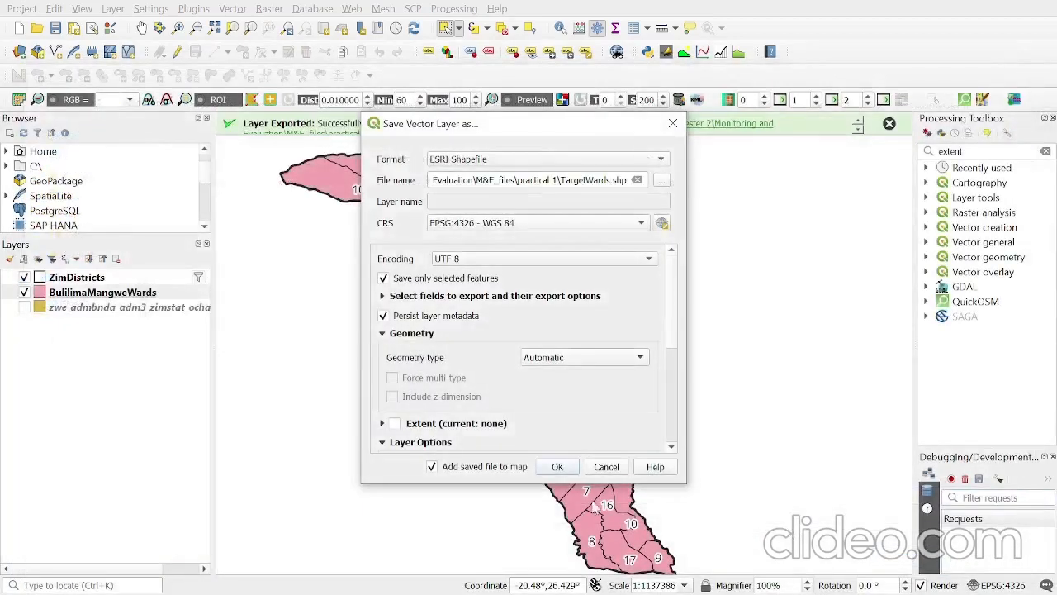
left_click(558, 467)
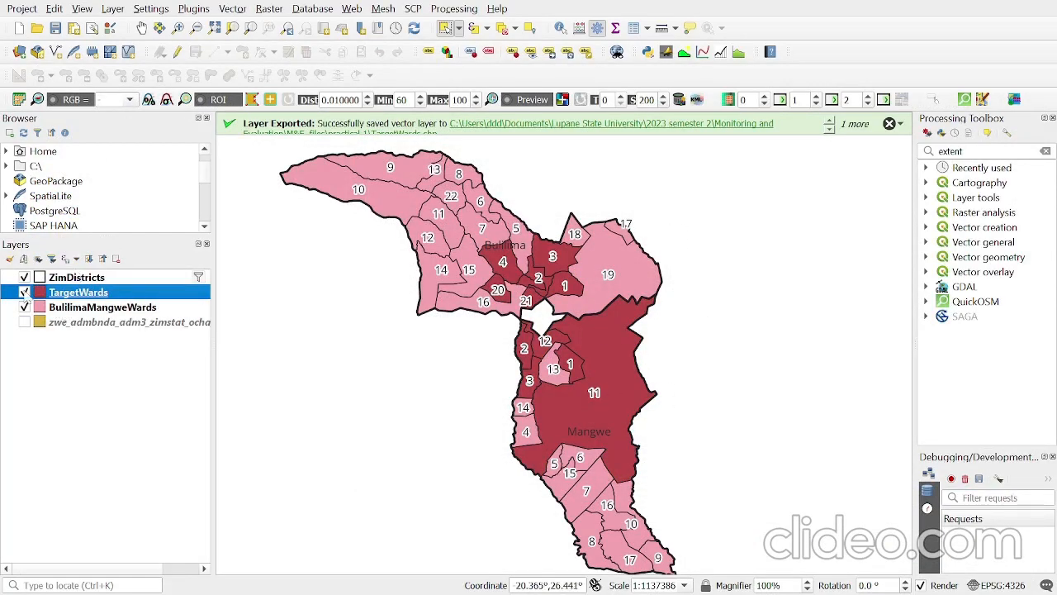
- Clear the provider filter expression of the ZimDistricts layer and apply it so all districts are included
left_click(134, 280)
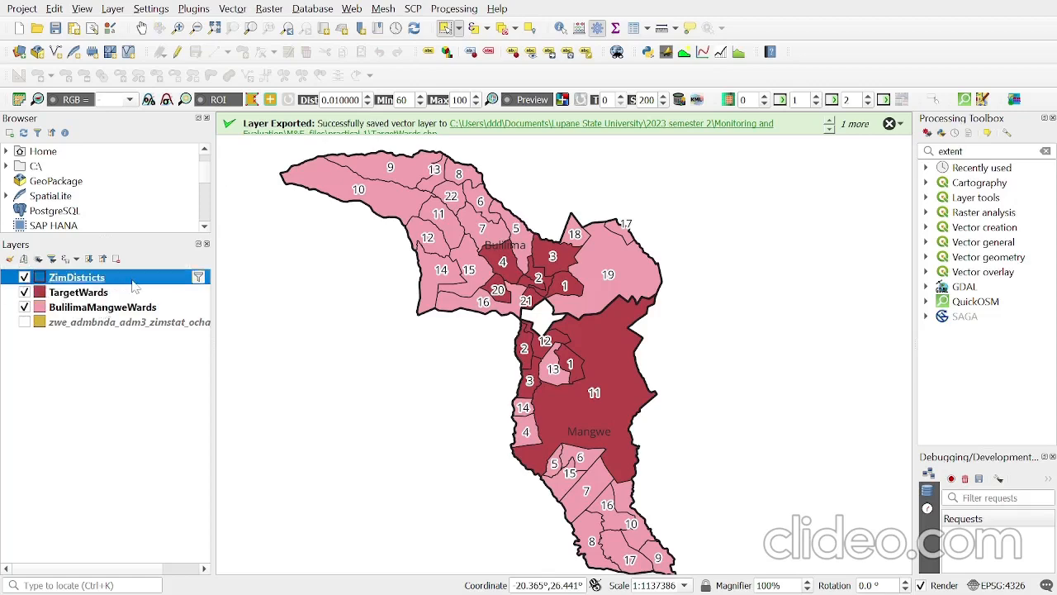
left_click(199, 279)
left_click(633, 545)
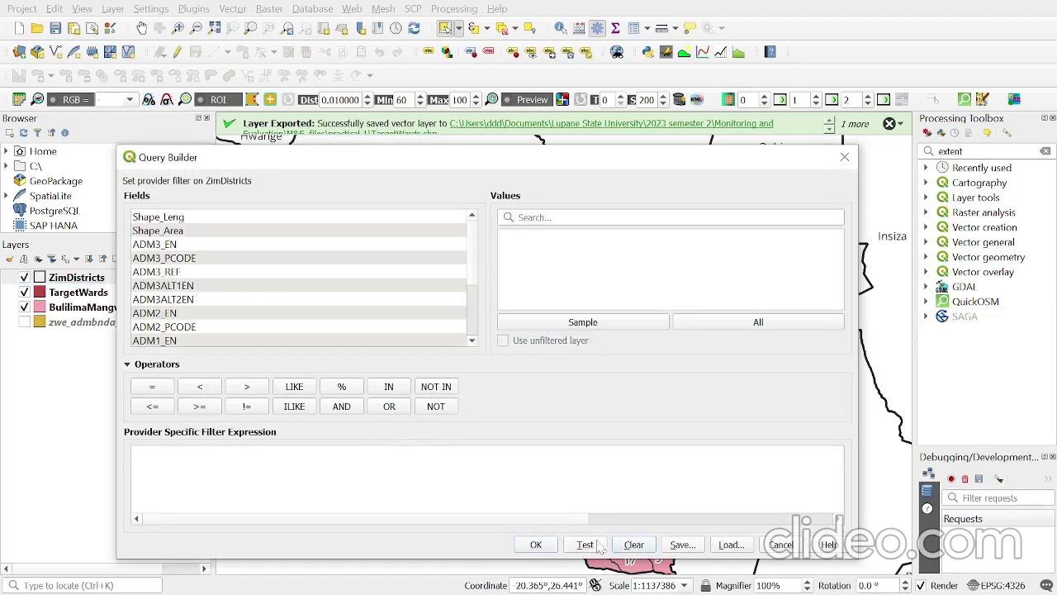
left_click(537, 546)
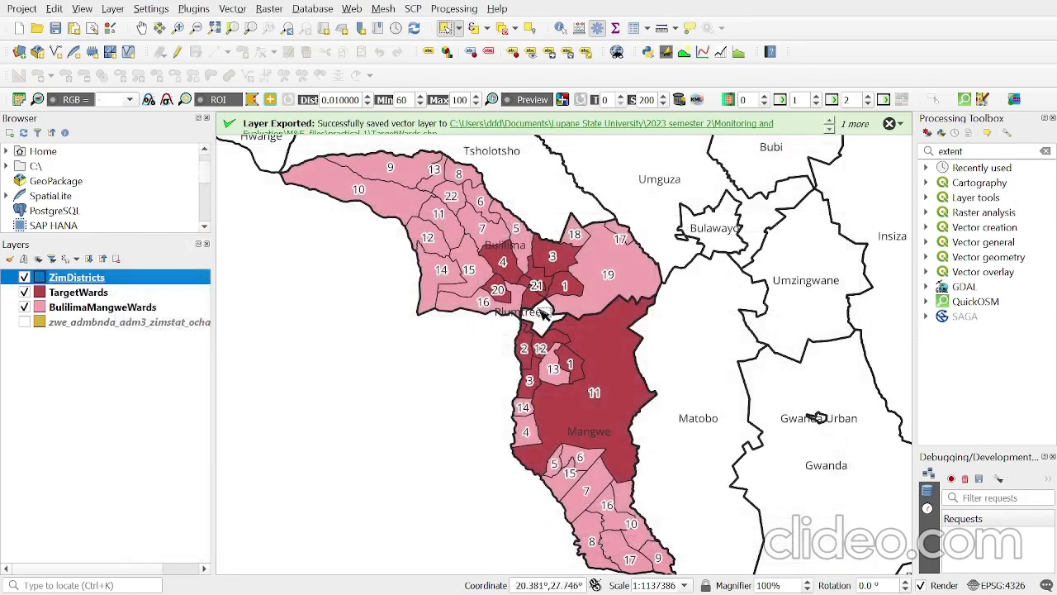
- Turn on the text buffer for the ZimDistricts layer's labels and apply it to the map
right_click(96, 283)
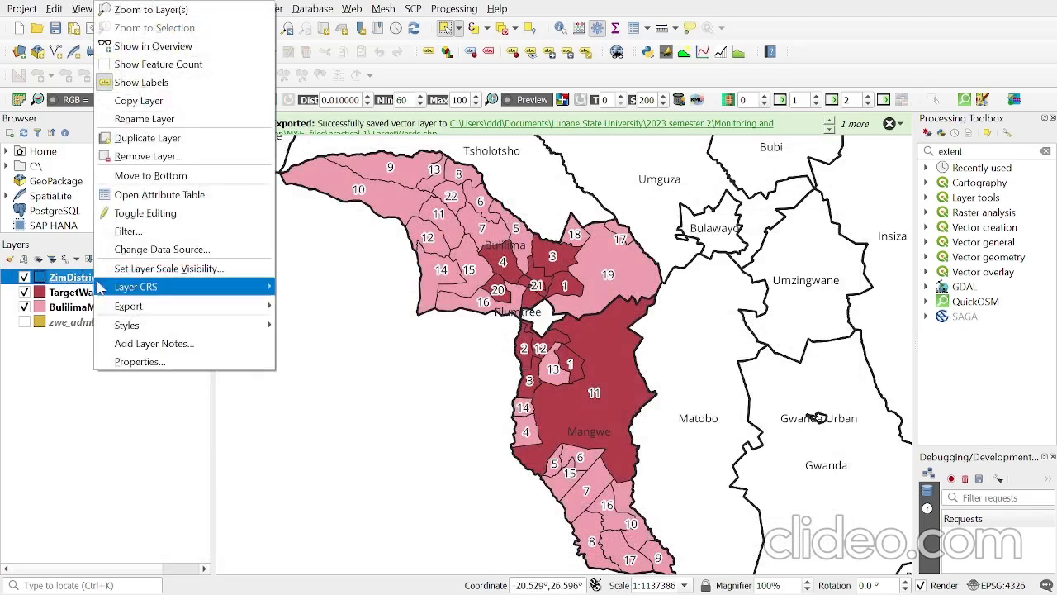
left_click(152, 361)
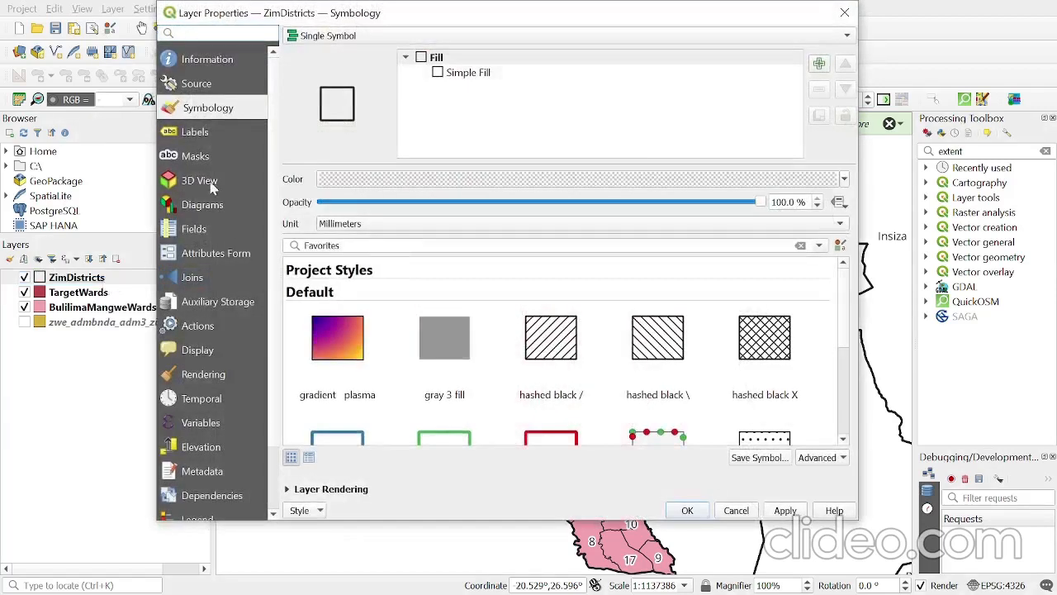
left_click(211, 137)
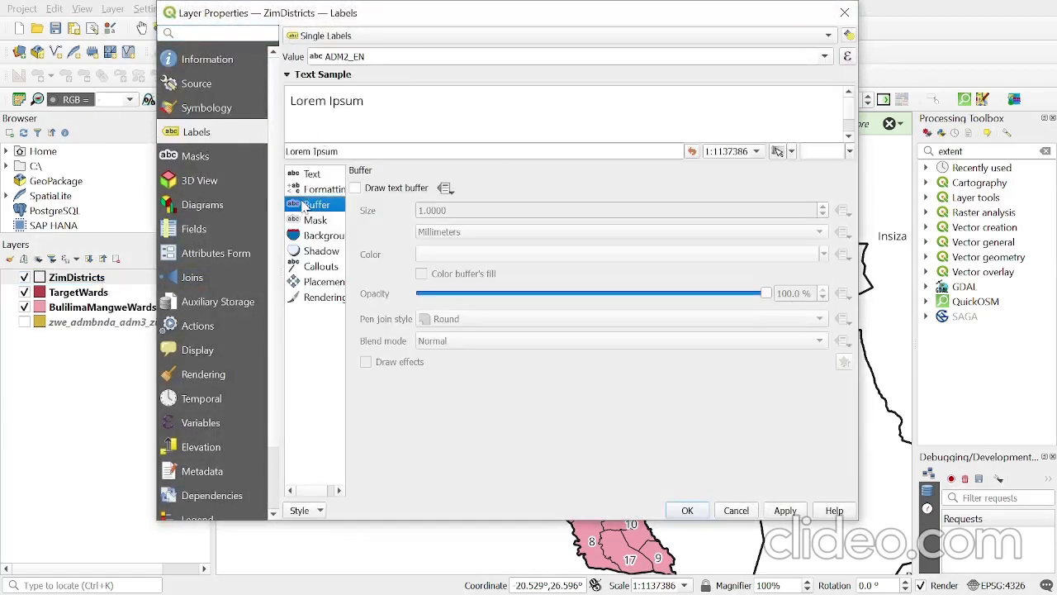
left_click(356, 188)
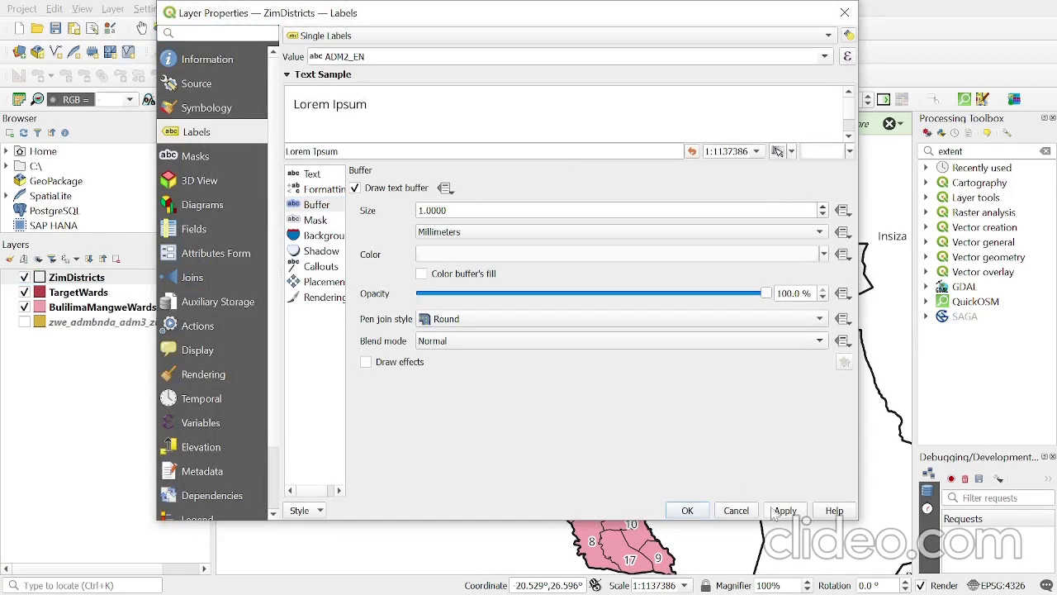
left_click(688, 510)
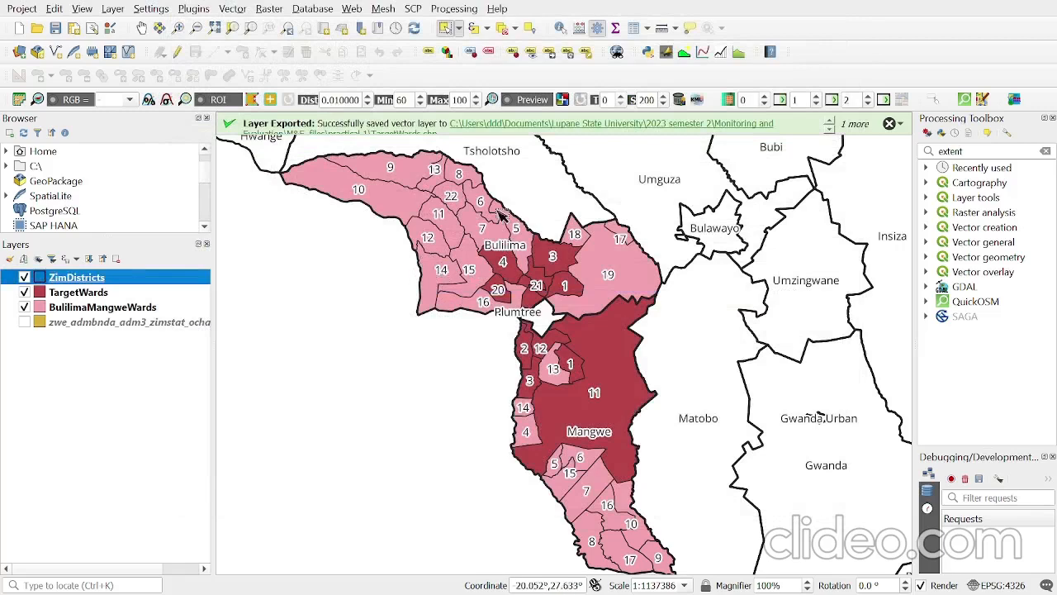
- Zoom the map to the TargetWards and BulilimaMangweWards layers and centre the two districts in view
scroll(410, 256, "down", 3)
right_click(89, 281)
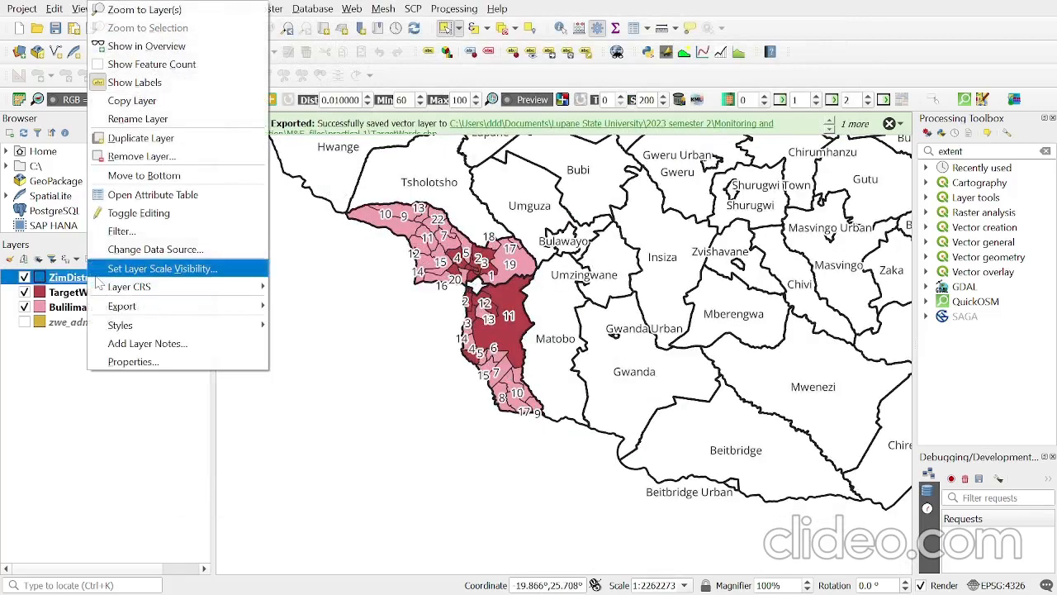
left_click(68, 292)
right_click(69, 292)
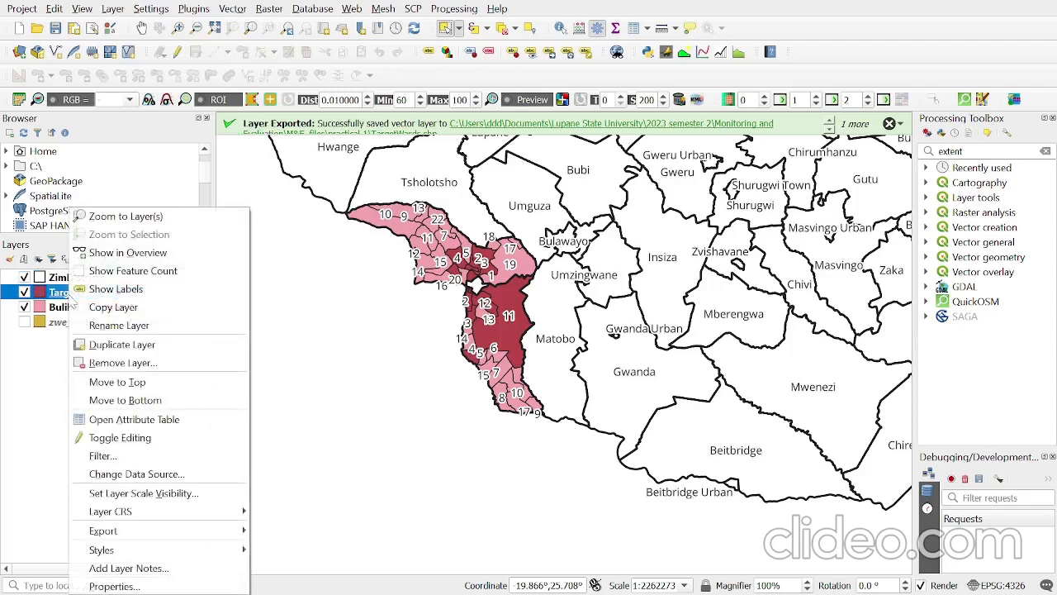
left_click(126, 216)
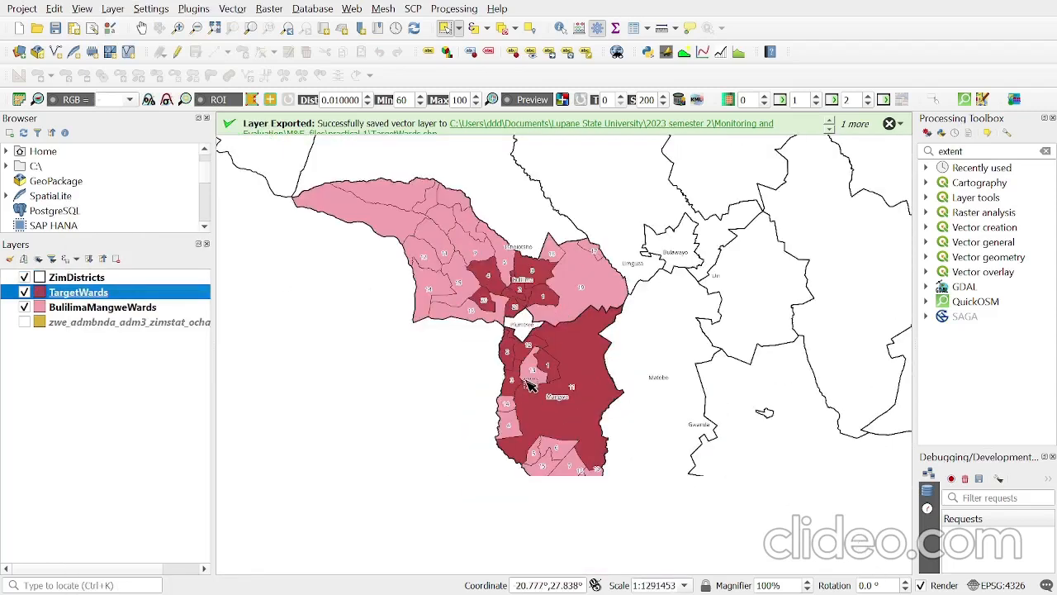
left_click(83, 307)
right_click(83, 307)
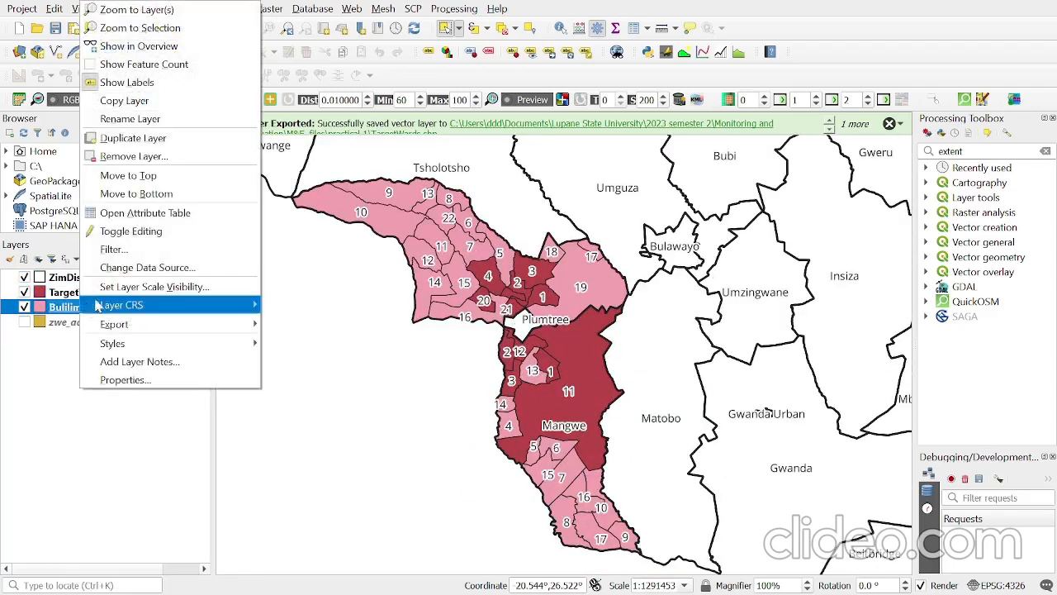
left_click(149, 13)
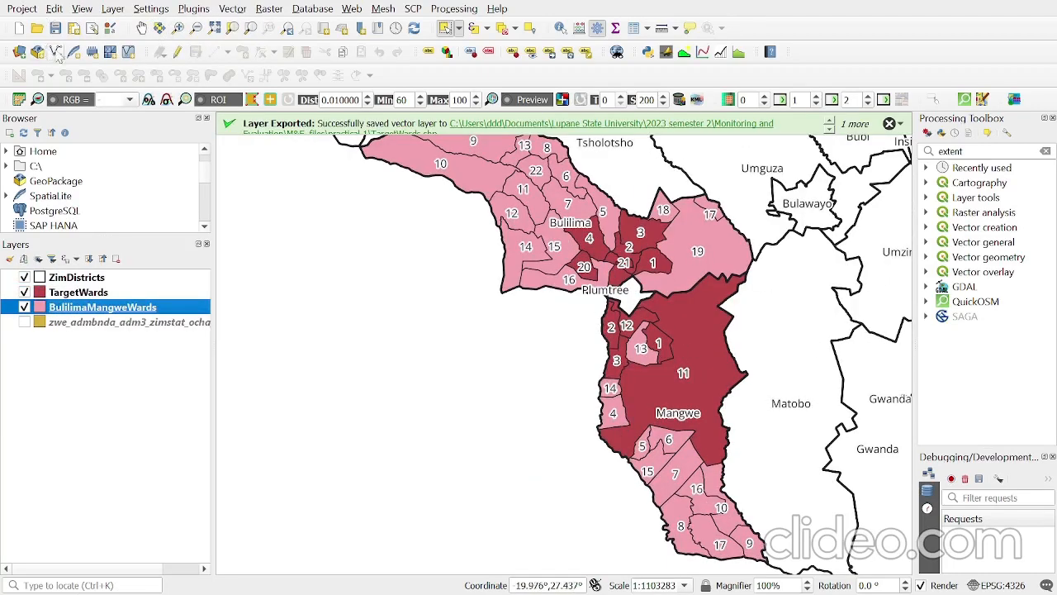
left_click(143, 27)
left_click_drag(592, 216, 557, 231)
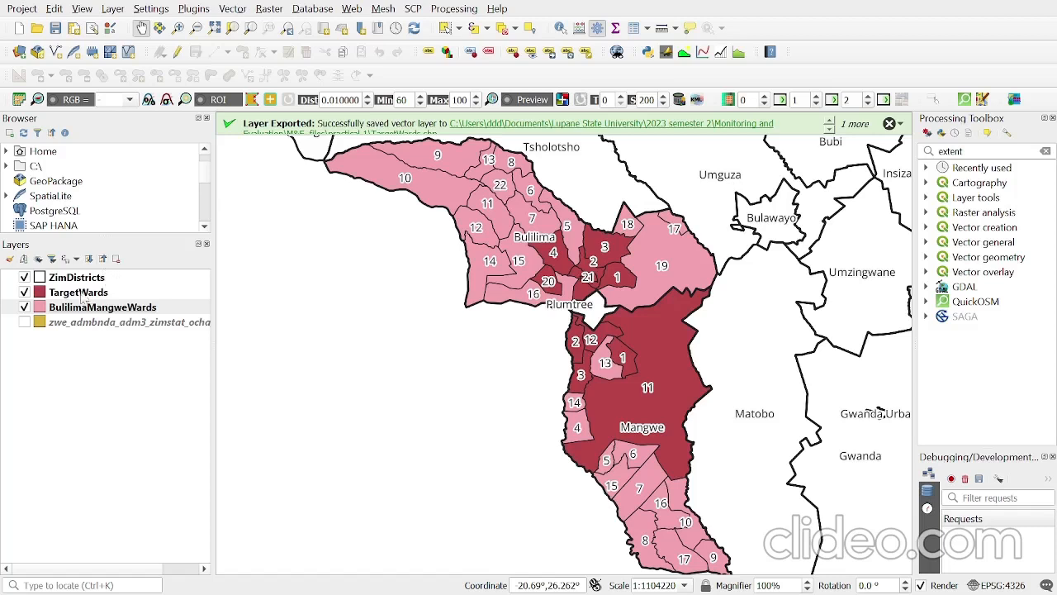
left_click(40, 310)
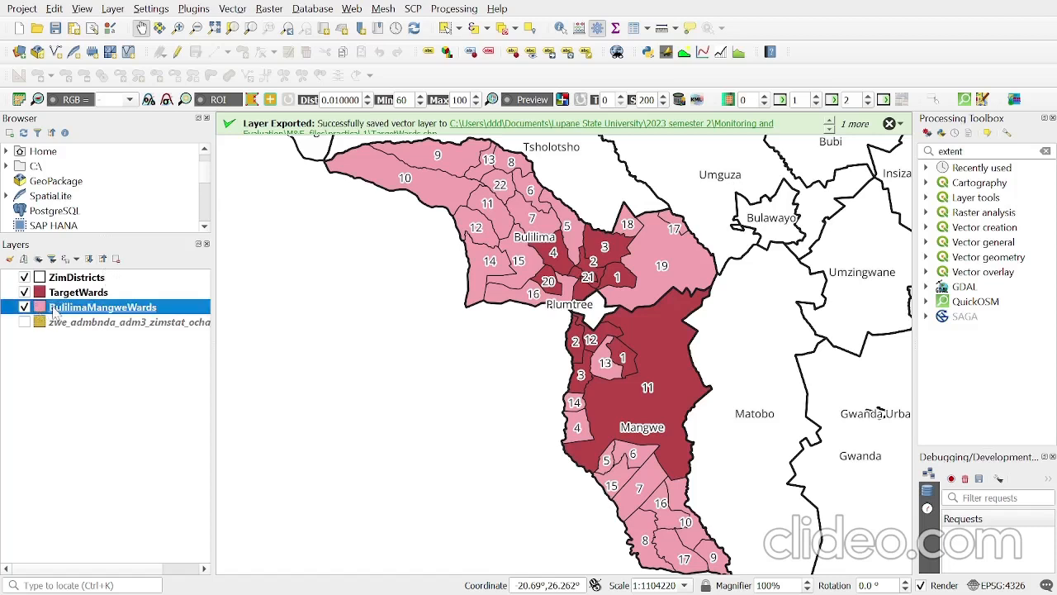
double_click(61, 310)
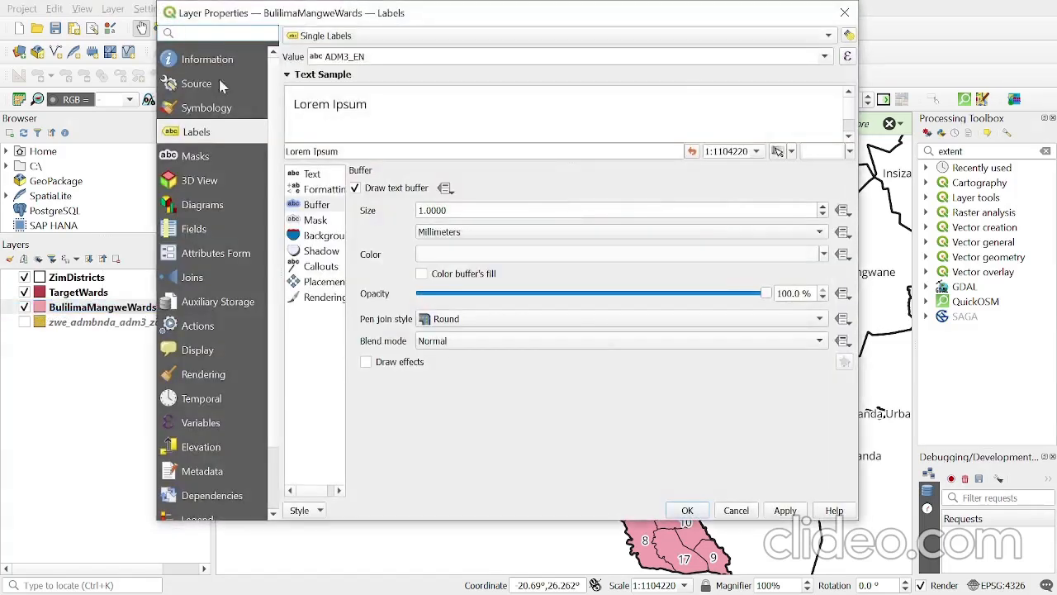
left_click(226, 111)
left_click(465, 74)
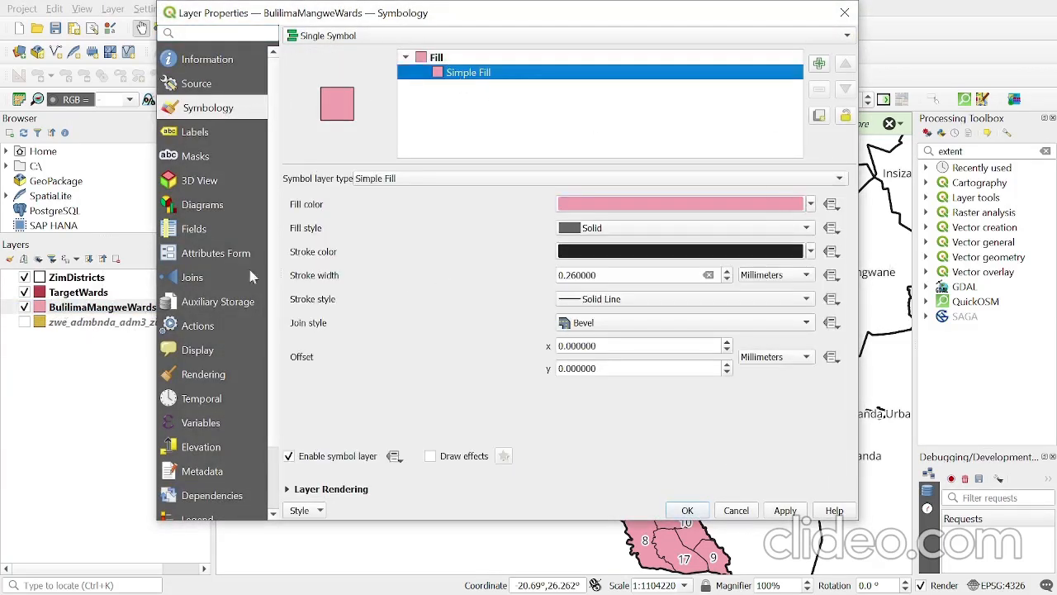
left_click(844, 12)
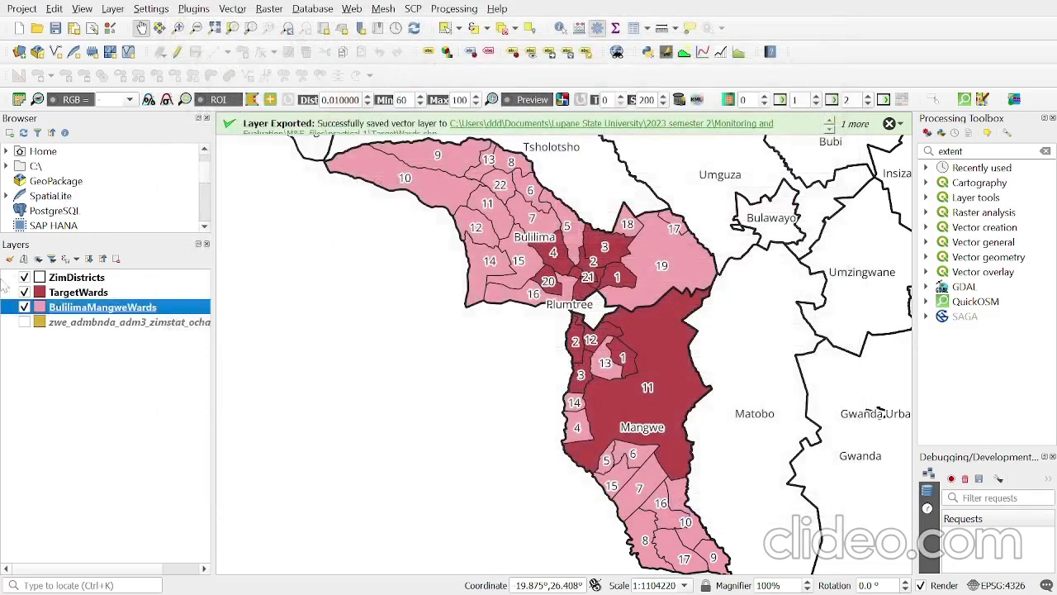
- Set the simple fill of the BulilimaMangweWards layer to Transparent Fill and apply it to the map
right_click(77, 307)
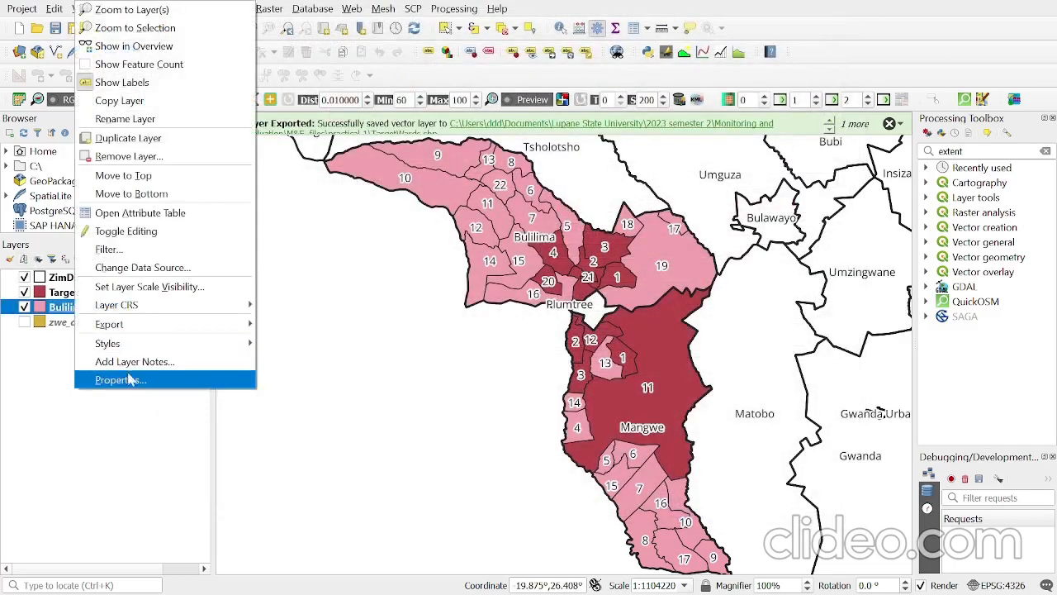
left_click(138, 383)
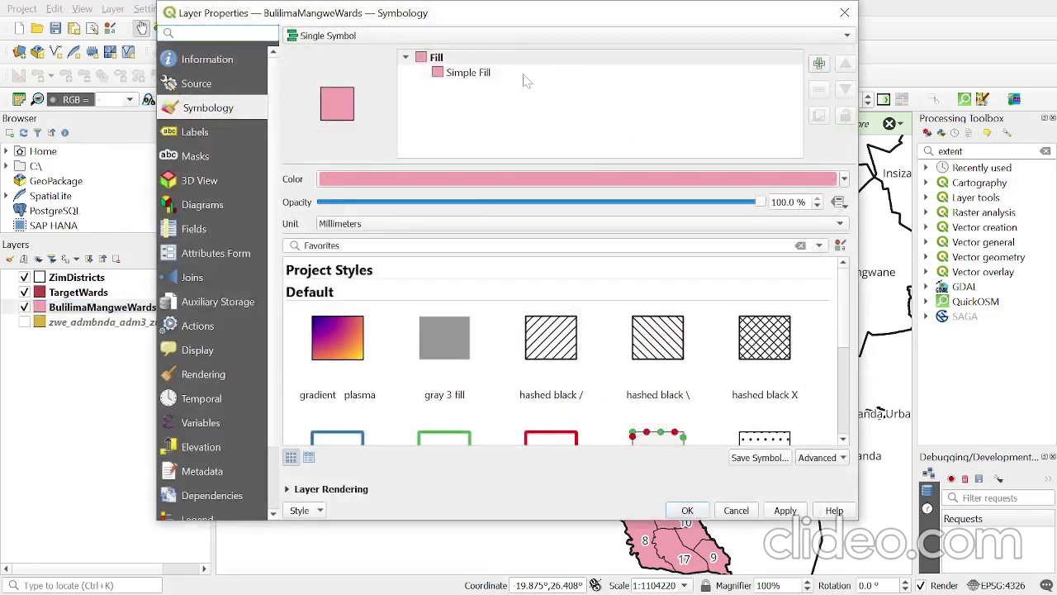
left_click(467, 74)
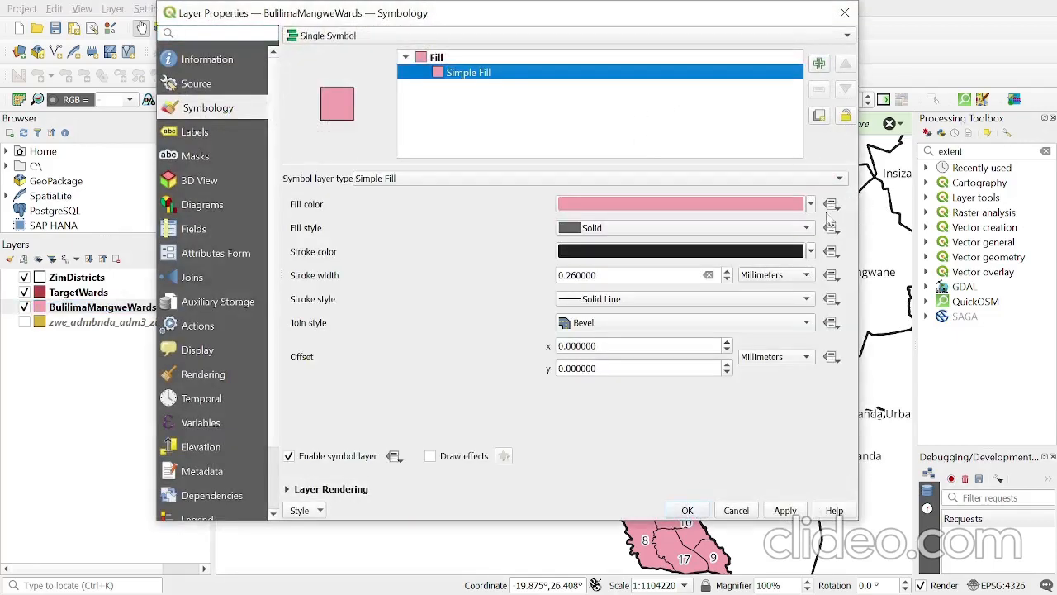
left_click(811, 204)
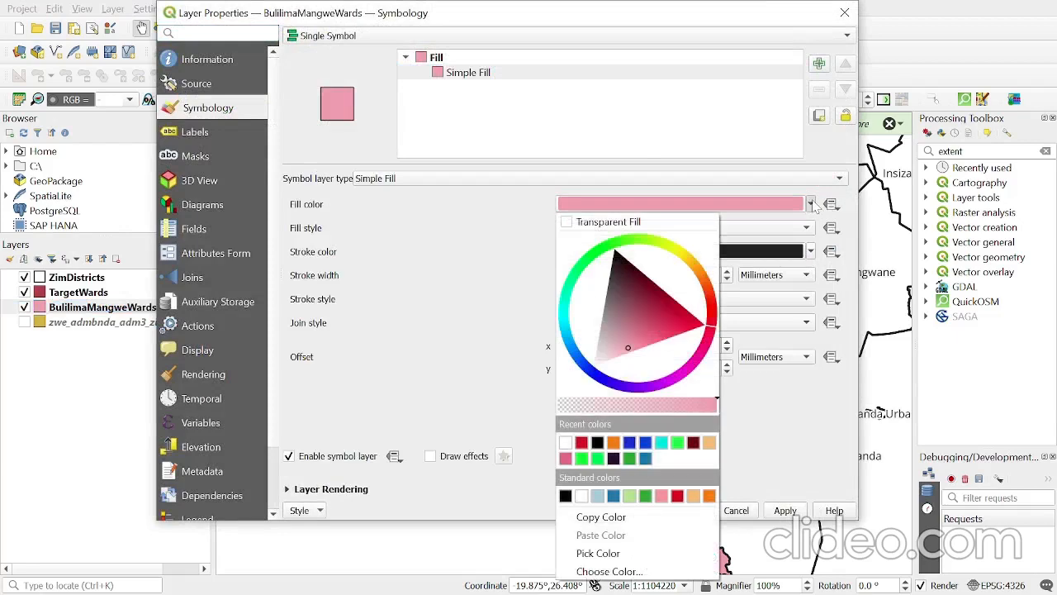
left_click(653, 222)
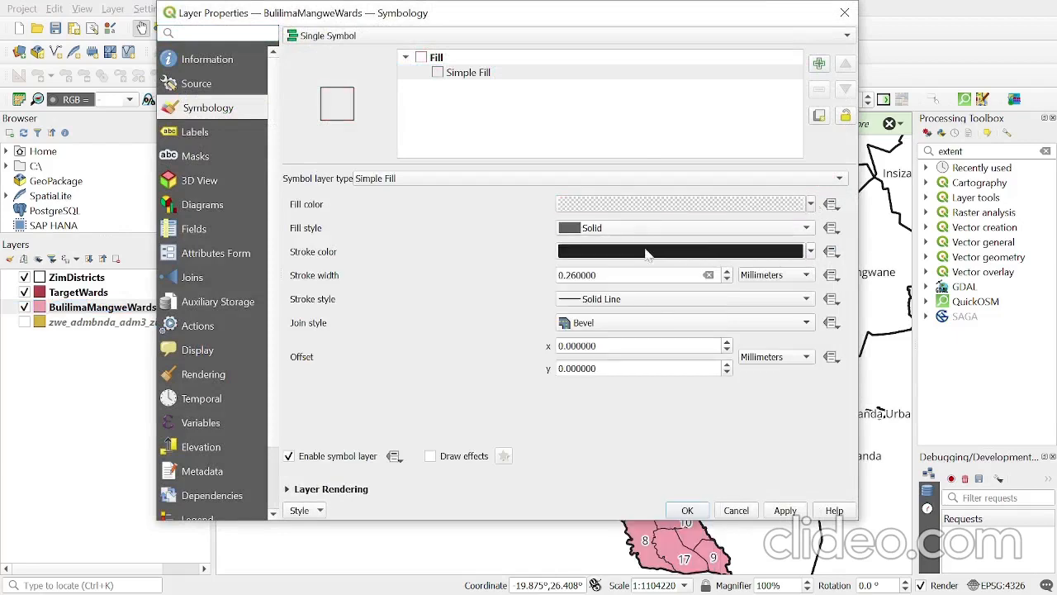
left_click(785, 511)
left_click(687, 511)
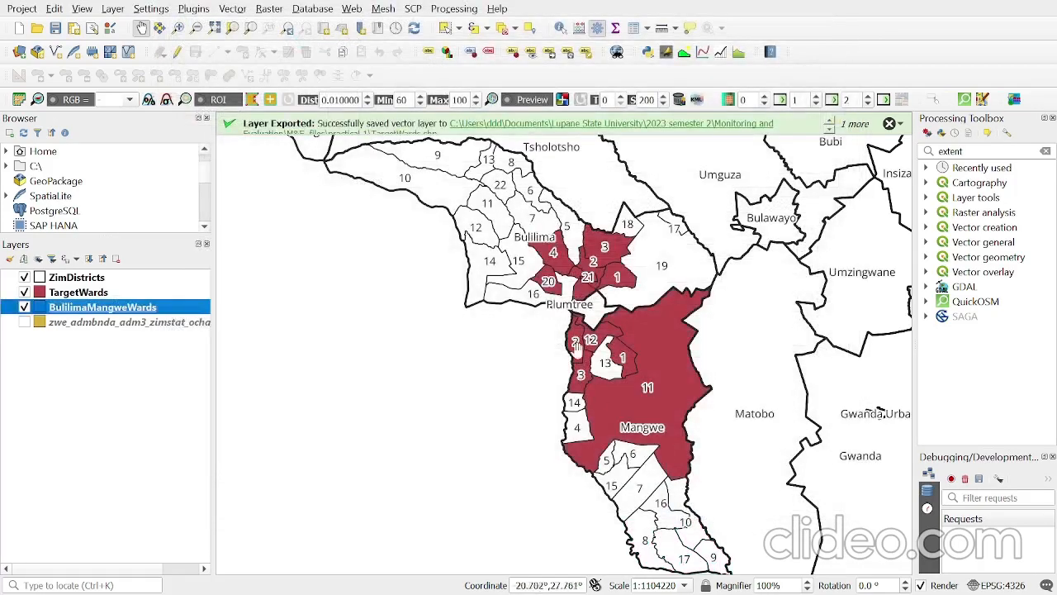
- Give the TargetWards layer's simple fill a blue fill colour and a white stroke colour, and apply the symbology
left_click(99, 293)
right_click(100, 291)
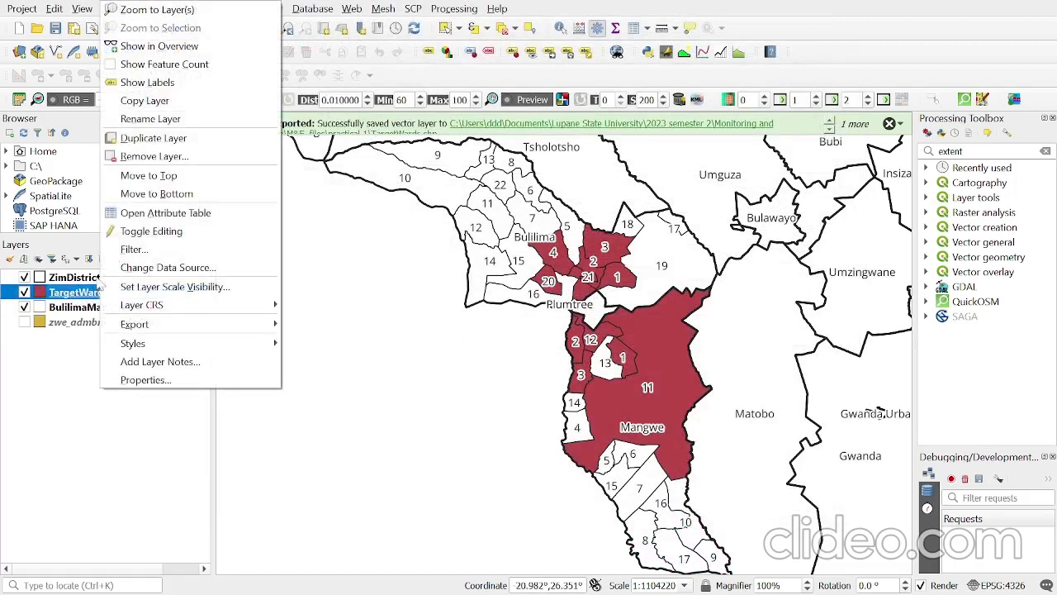
left_click(144, 380)
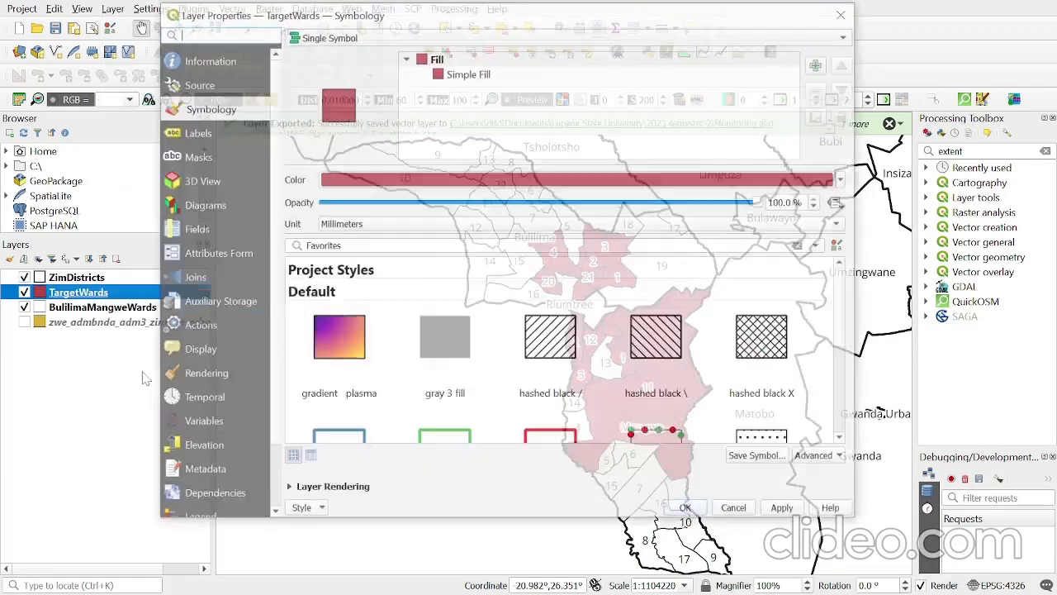
left_click(468, 75)
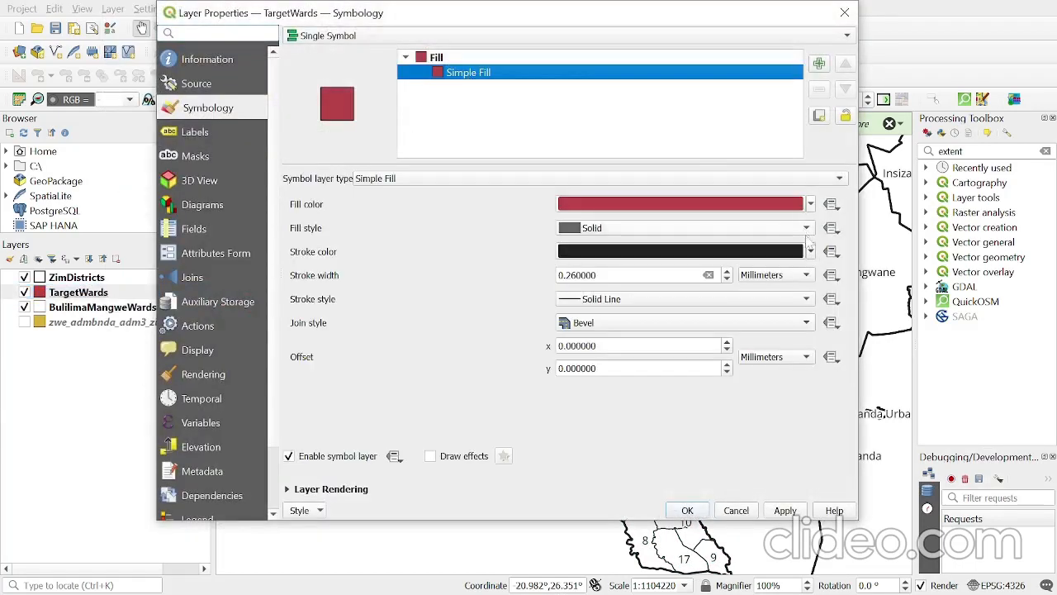
left_click(811, 205)
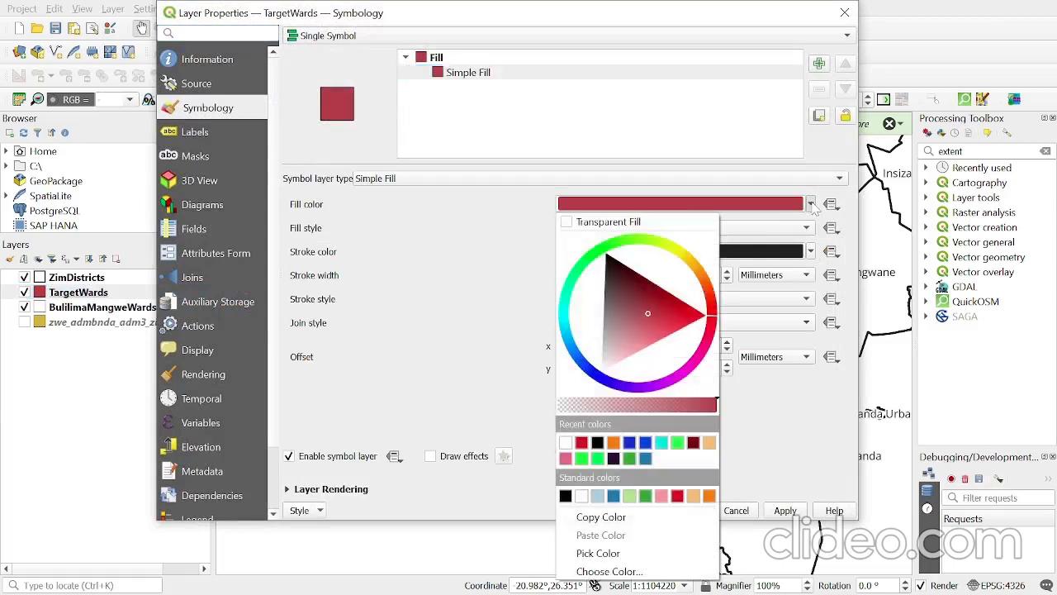
left_click(646, 459)
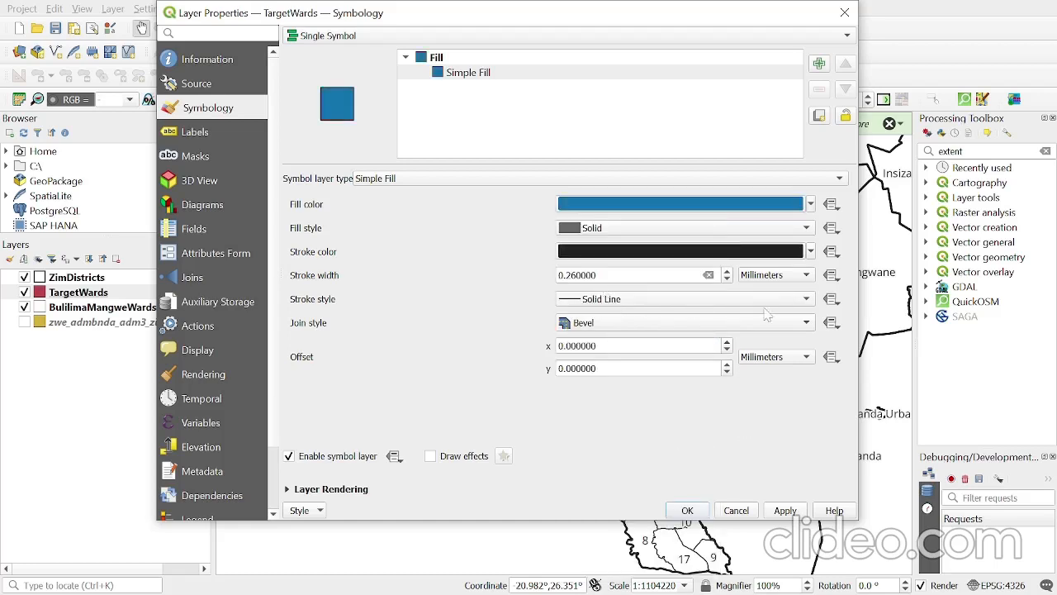
left_click(813, 252)
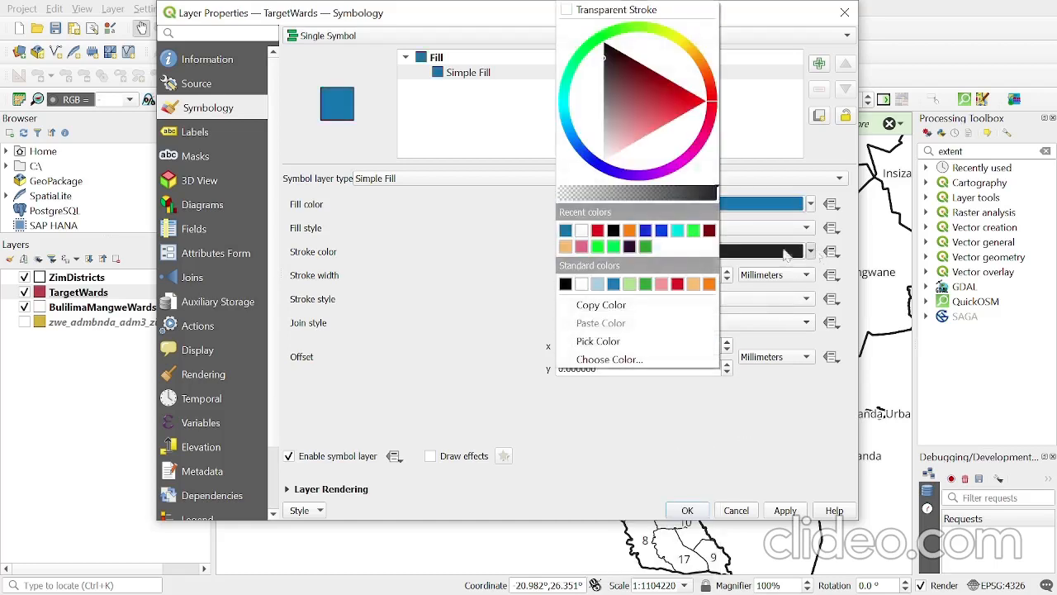
left_click(593, 247)
left_click(775, 509)
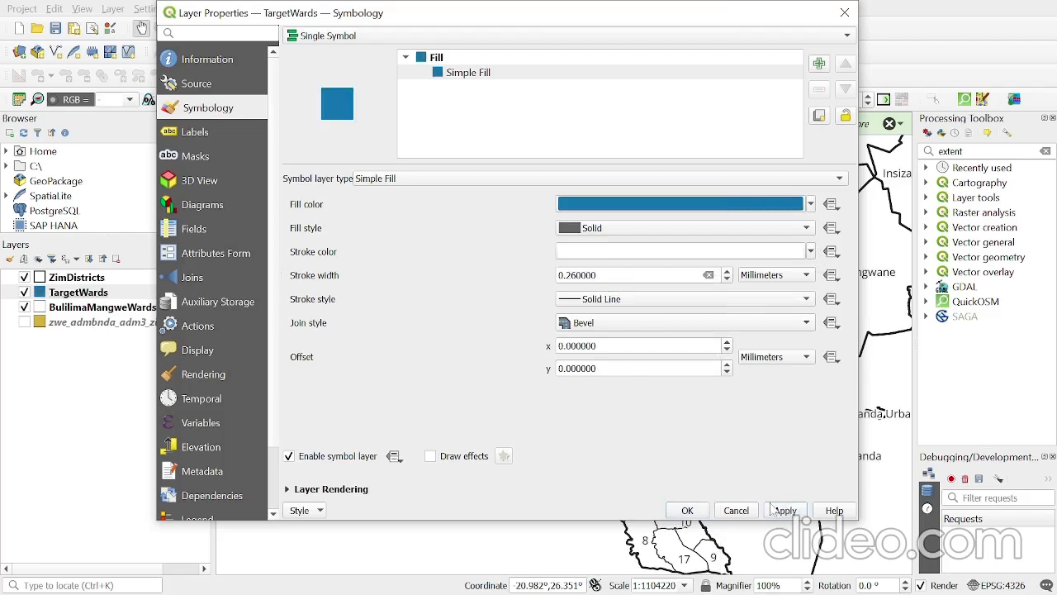
left_click(693, 510)
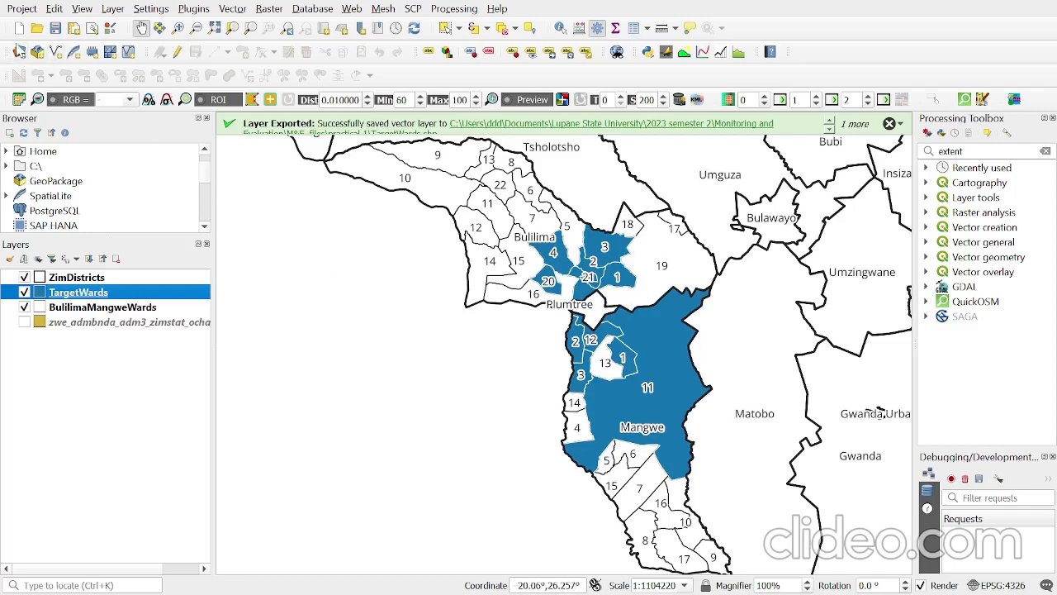
- Add the ZIM_RIVERS.shp vector layer from the Practical 1- Target Area Map folder and move it above ZimDistricts in the layer order
left_click(13, 52)
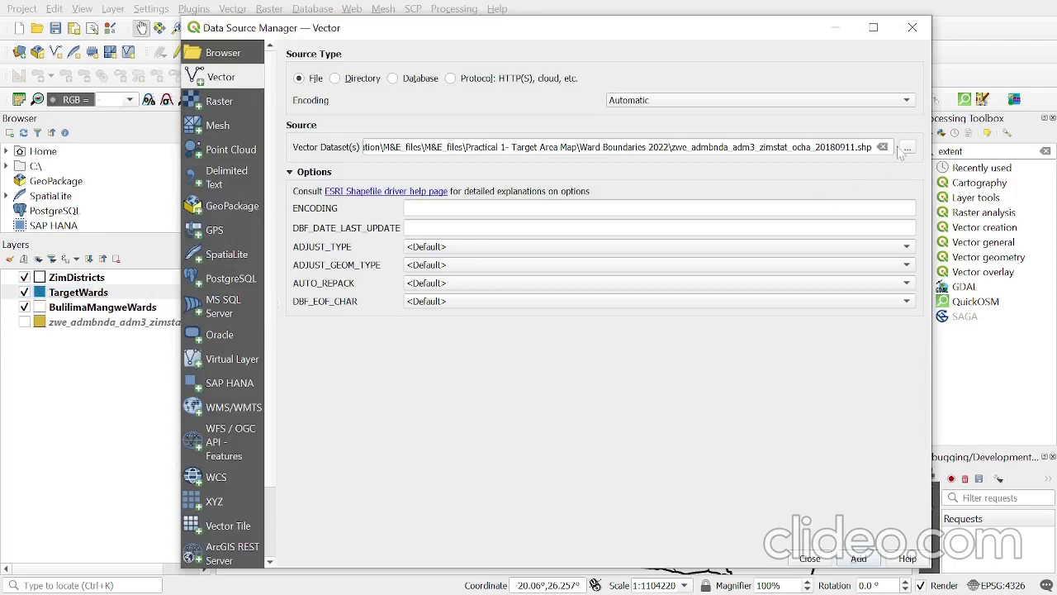
left_click(906, 149)
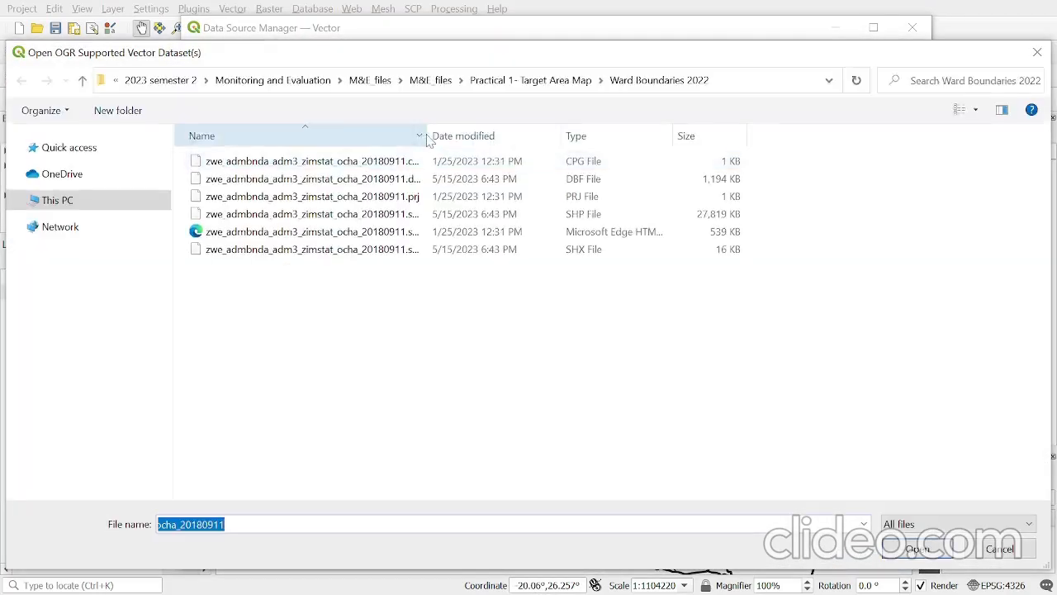
left_click(82, 80)
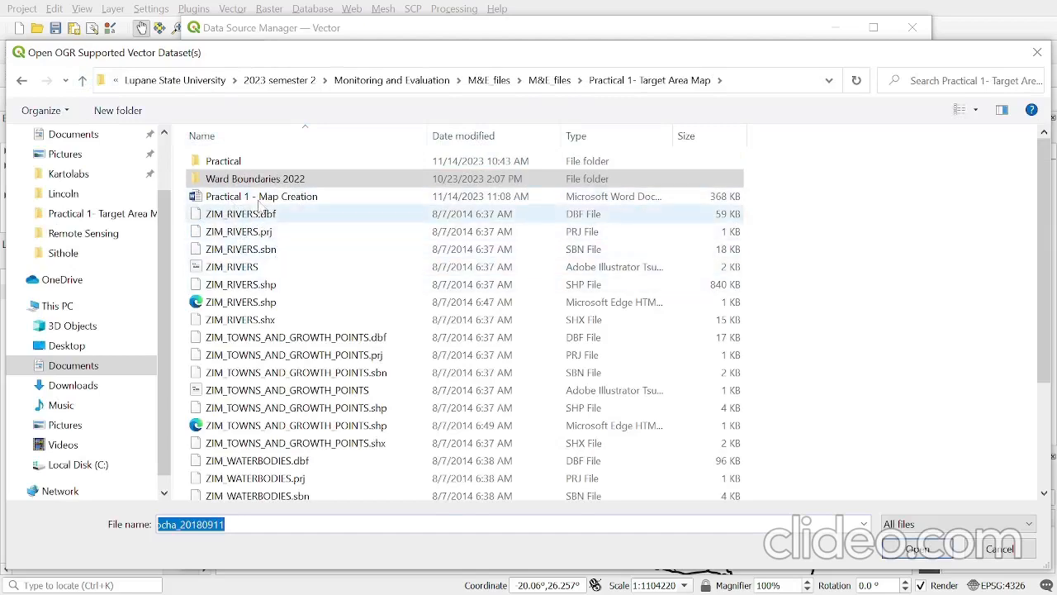
left_click(258, 286)
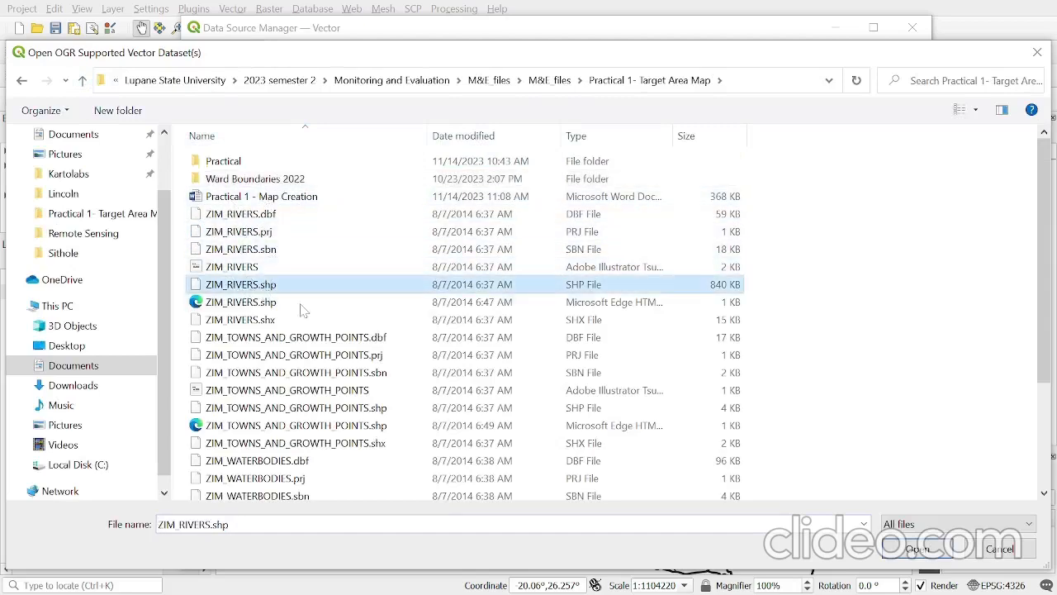
left_click(916, 549)
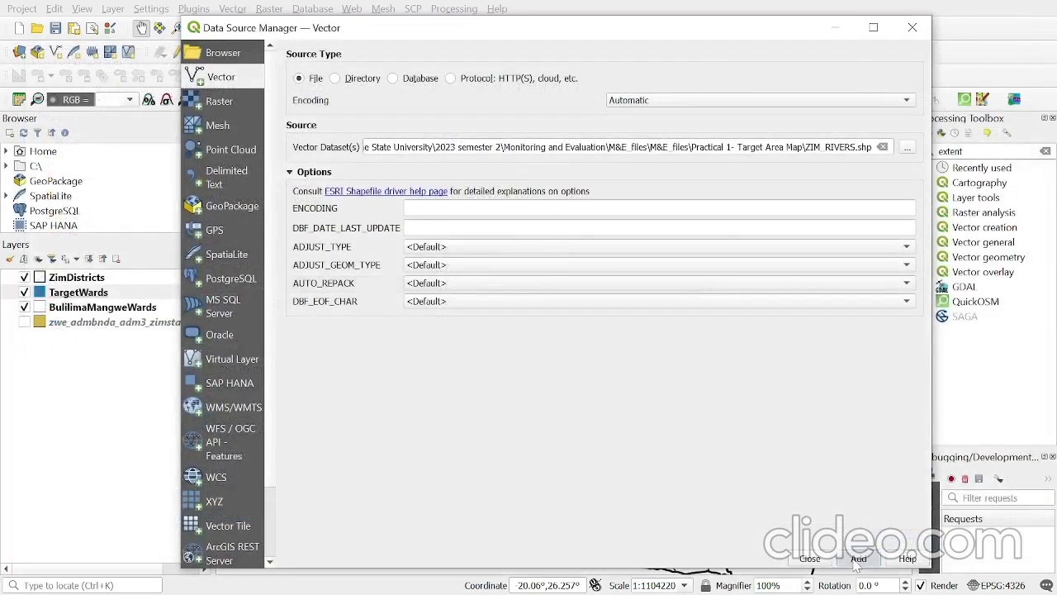
left_click(808, 558)
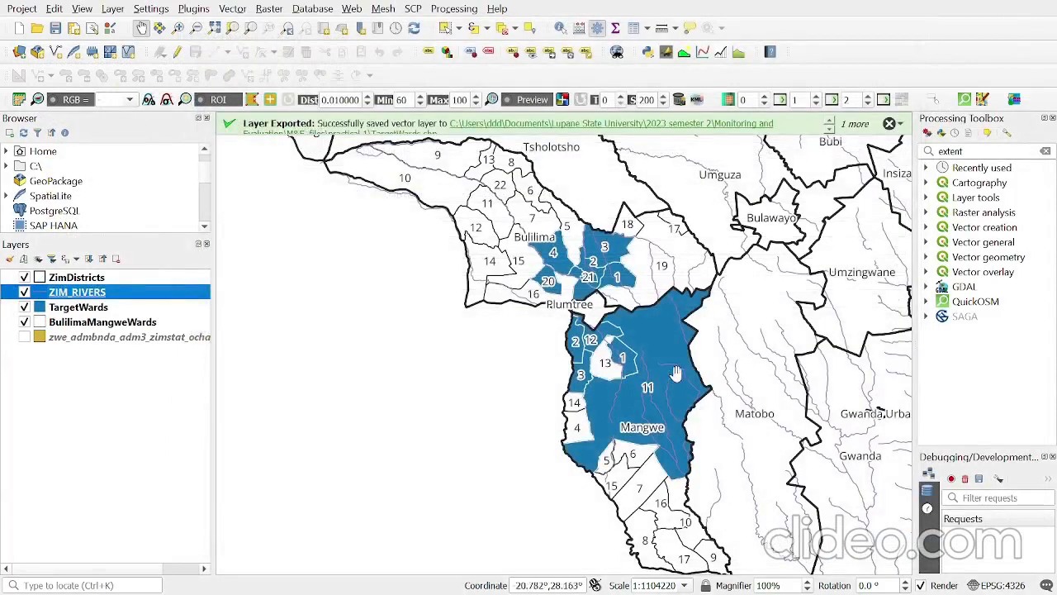
left_click_drag(662, 339, 554, 335)
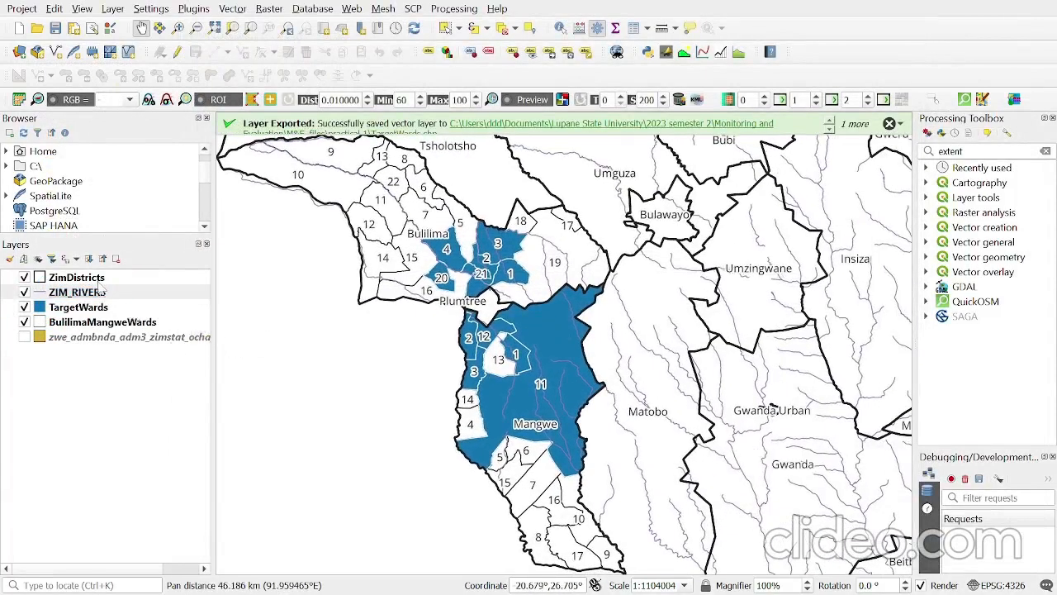
left_click_drag(92, 294, 135, 280)
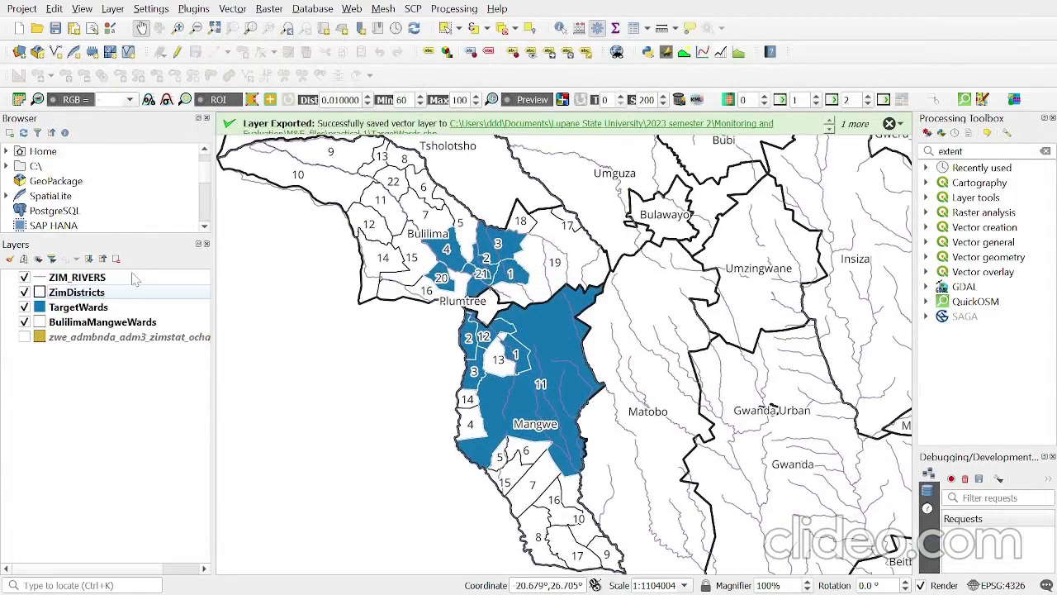
- Set the simple line colour of the ZIM_RIVERS layer to blue and apply the symbology
left_click(83, 279)
right_click(82, 279)
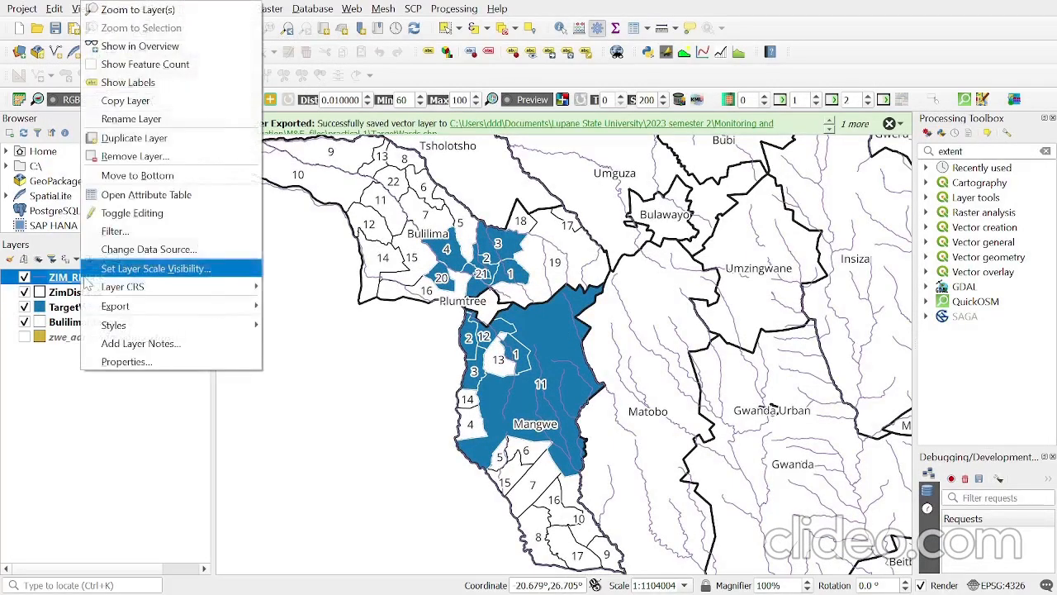
left_click(142, 362)
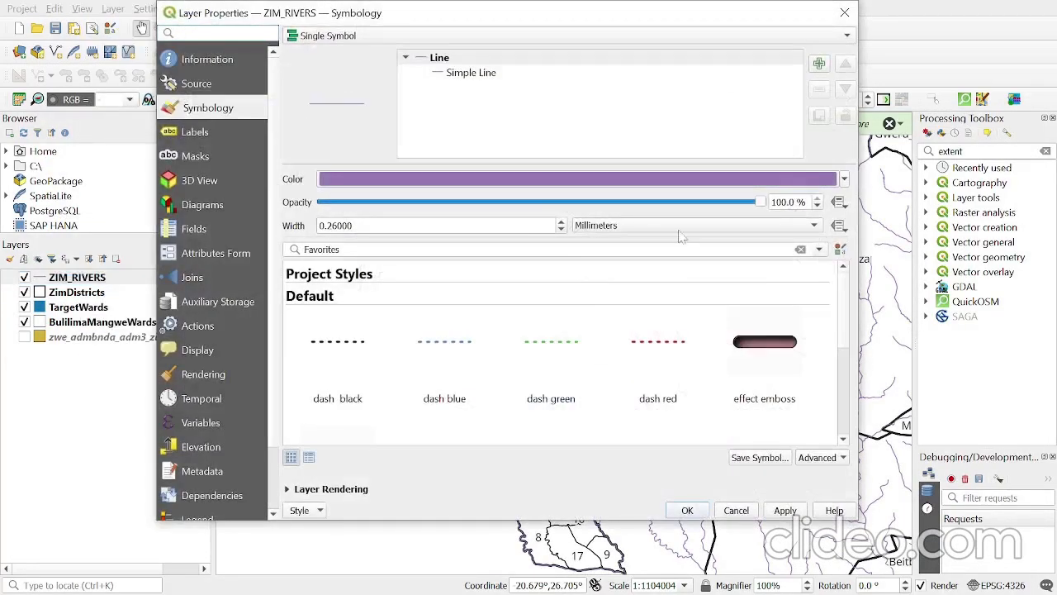
left_click(469, 74)
left_click(799, 204)
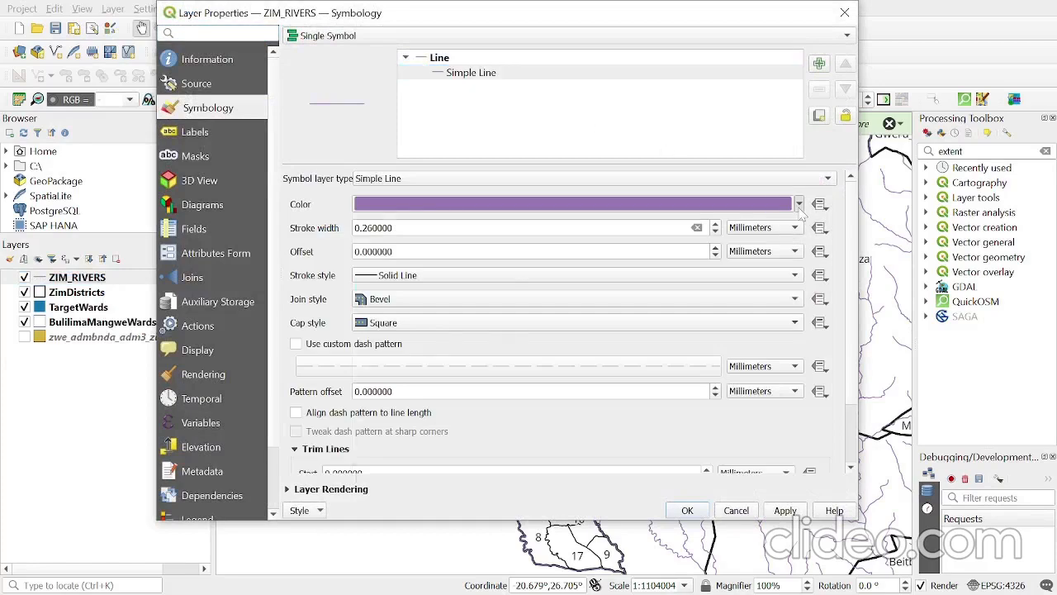
left_click(453, 428)
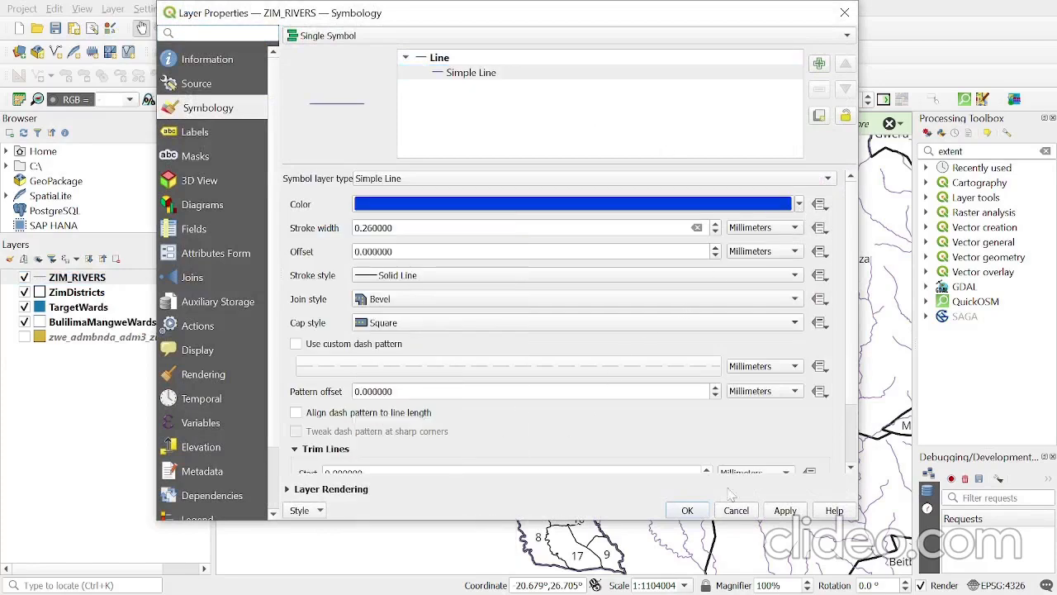
left_click(785, 509)
left_click(687, 510)
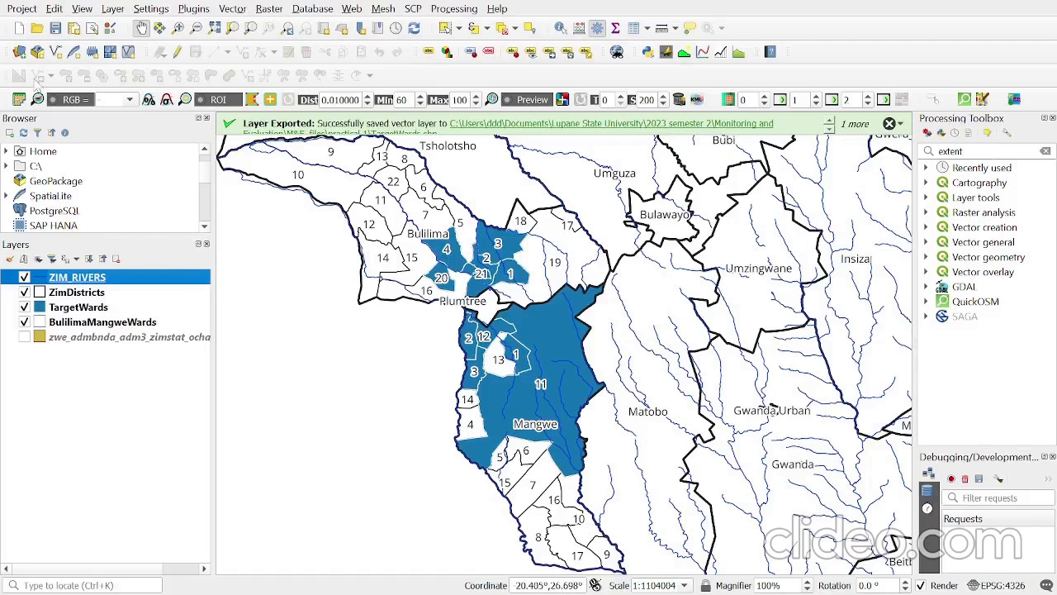
- Add the ZIM_TOWNS_AND_GROWTH_POINTS.shp vector layer from the Practical 1- Target Area Map folder
left_click(23, 49)
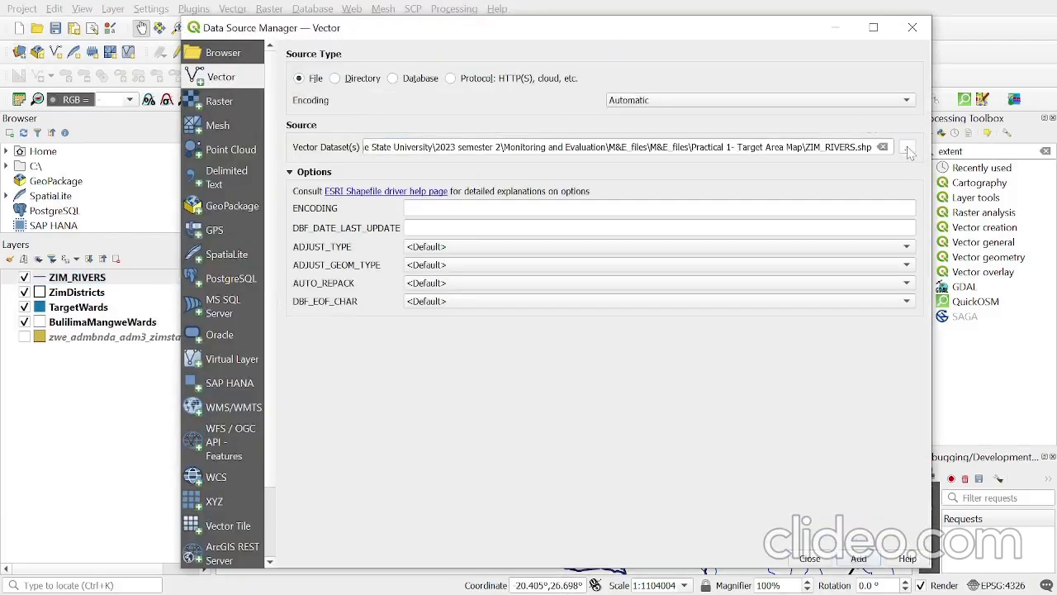
left_click(906, 148)
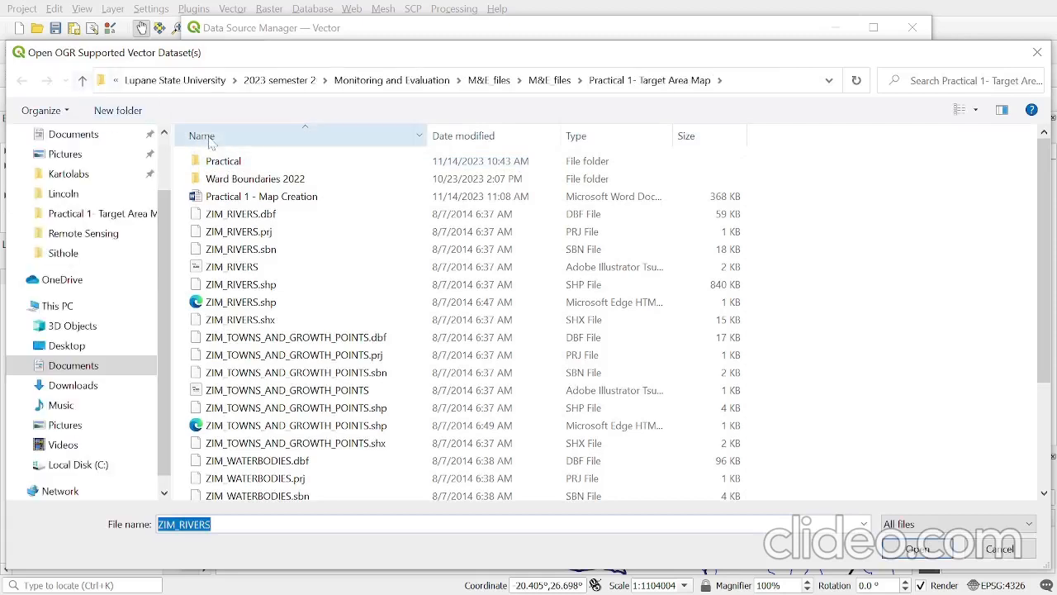
scroll(289, 326, "down", 3)
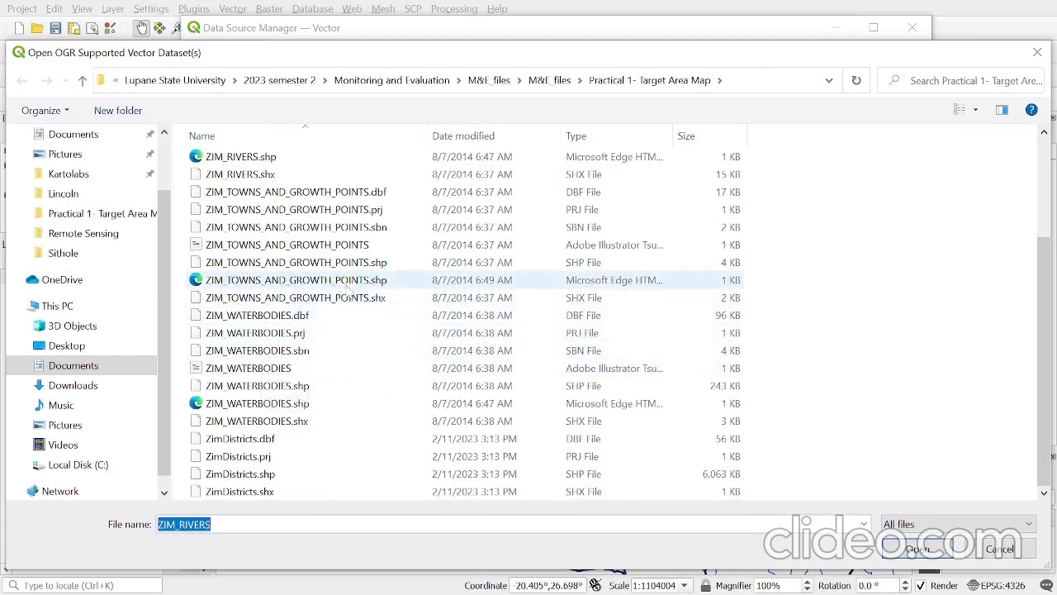
left_click(234, 264)
left_click(999, 548)
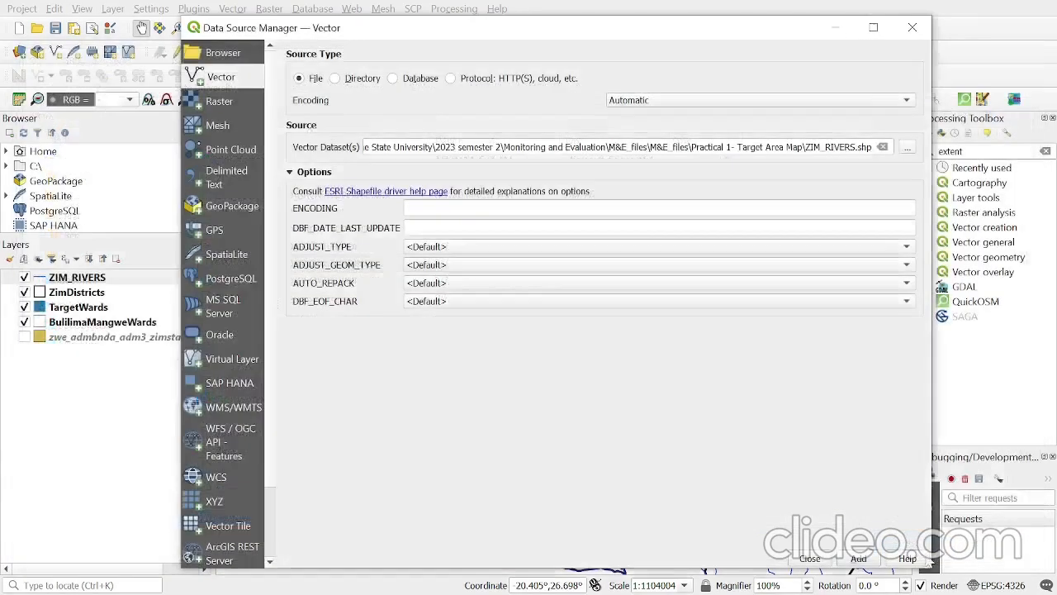
left_click(834, 560)
left_click(818, 561)
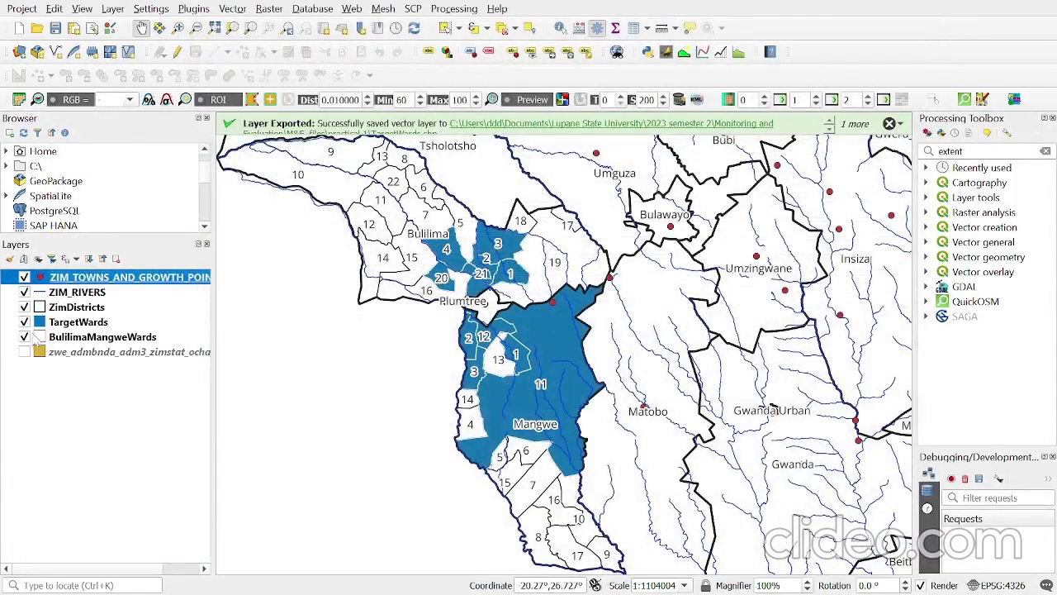
- Add a second simple marker to the symbol of the ZIM_TOWNS_AND_GROWTH_POINTS layer
right_click(40, 281)
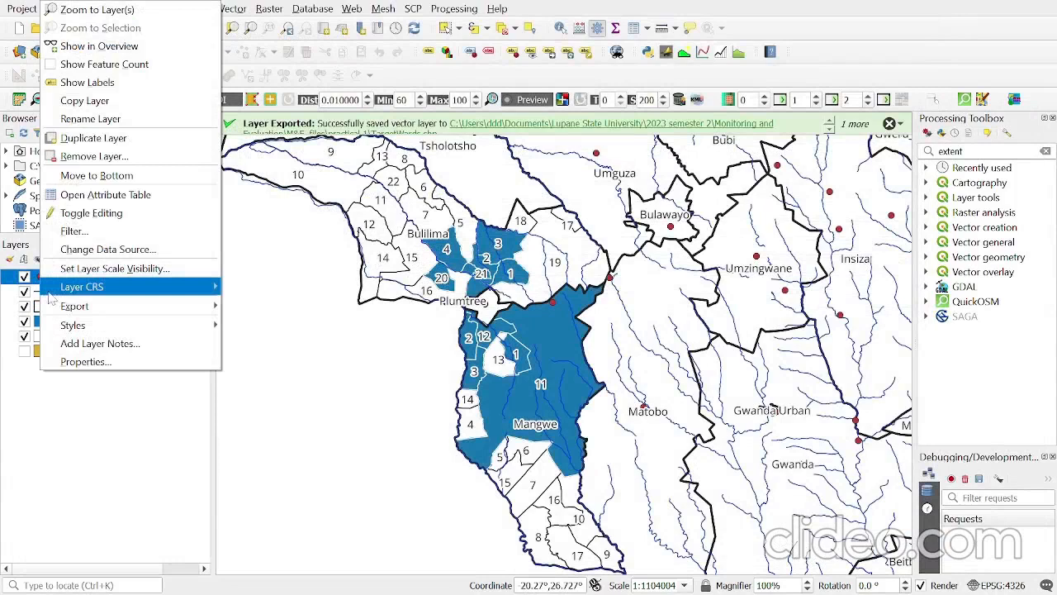
left_click(91, 360)
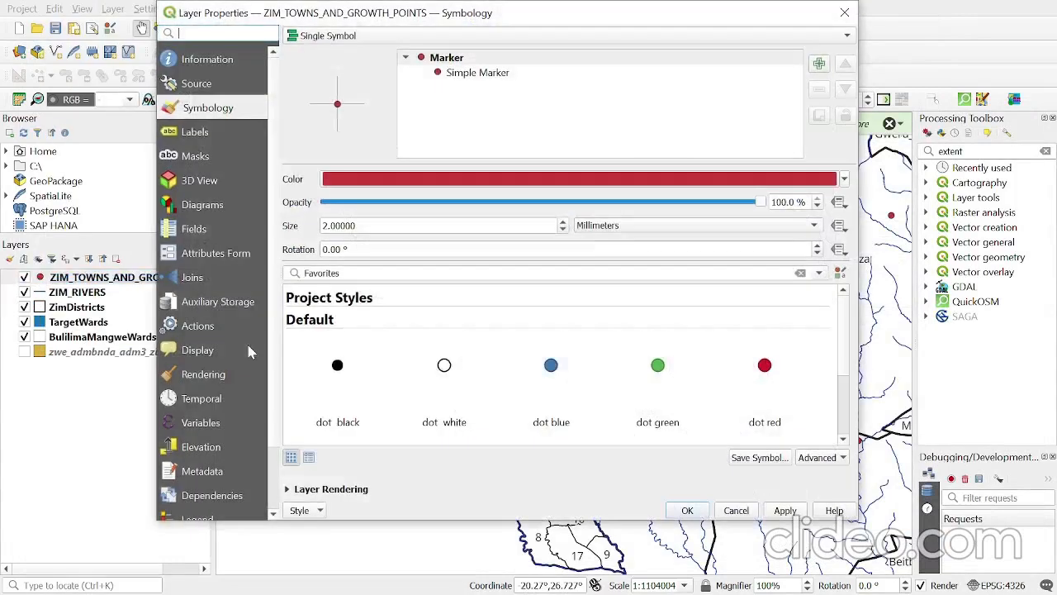
left_click(476, 73)
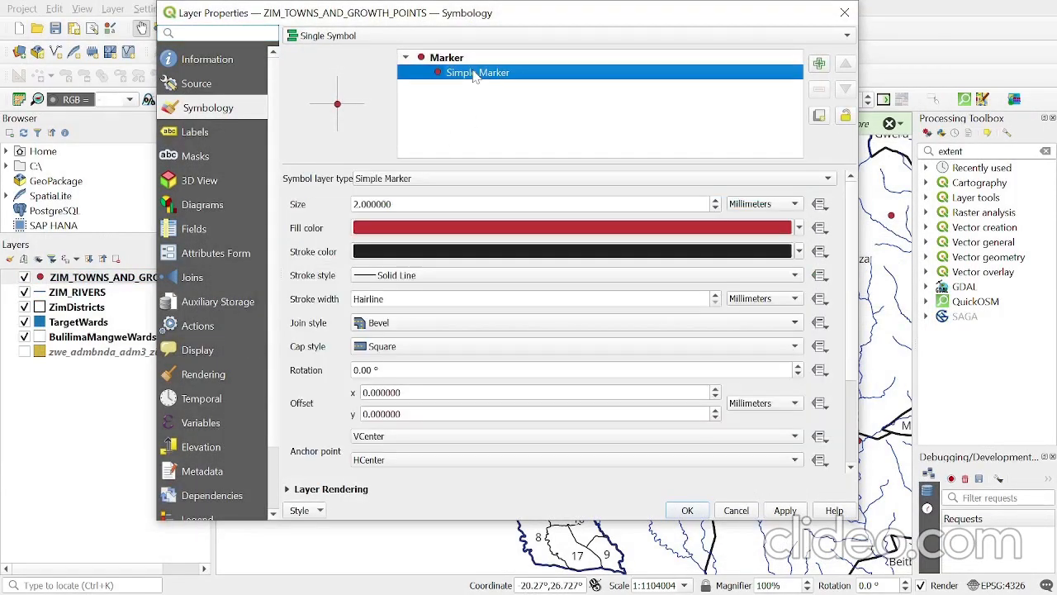
left_click(819, 64)
left_click(482, 74)
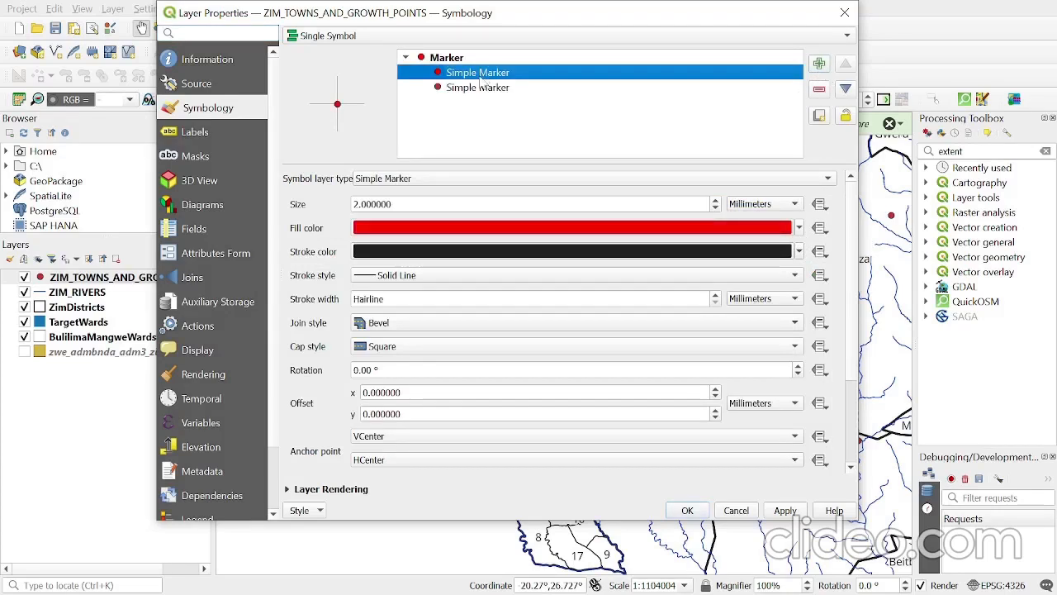
left_click(477, 89)
left_click(478, 74)
- Set the lower simple marker of the towns symbol to 2.8 mm in size with a black fill
left_click(471, 88)
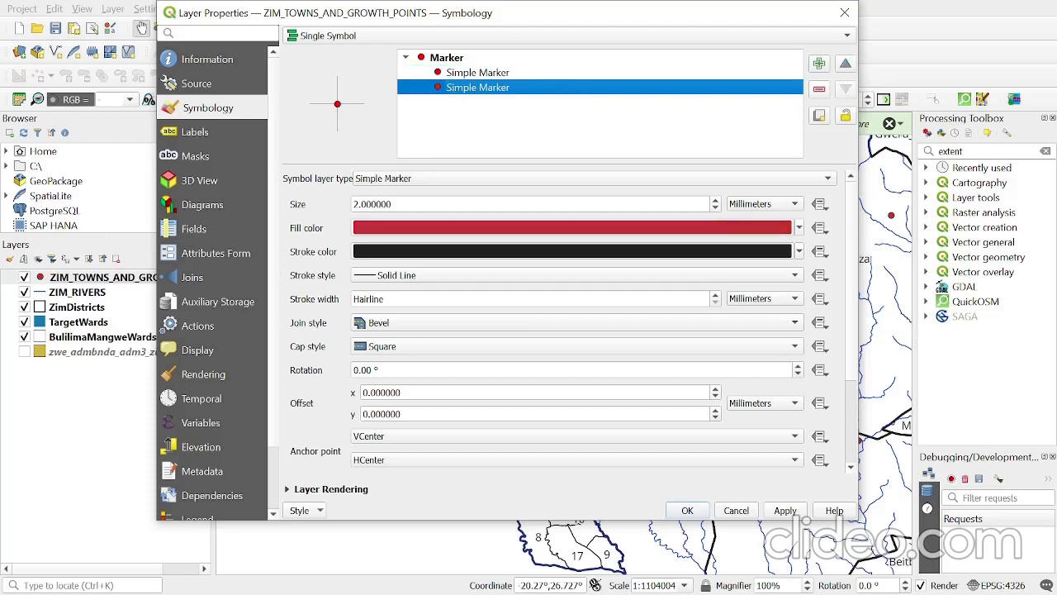
left_click(715, 201)
left_click(716, 201)
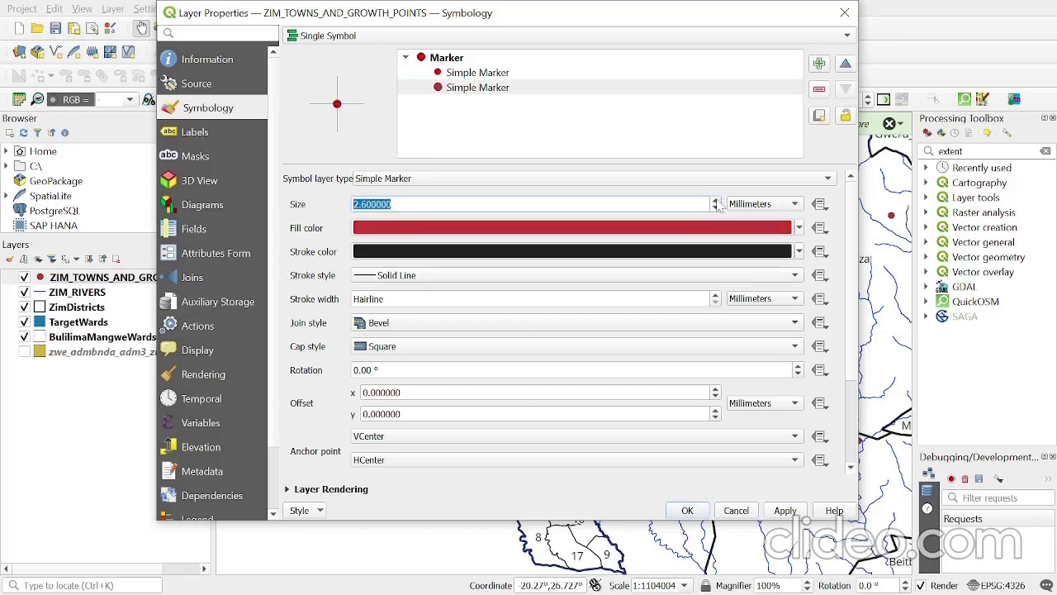
left_click(716, 201)
left_click(799, 228)
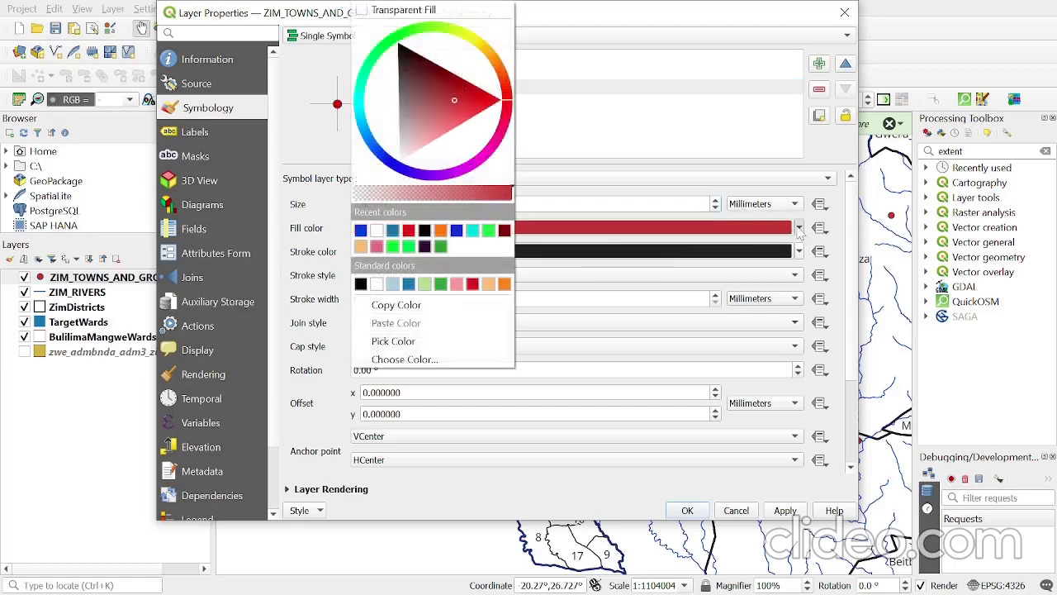
left_click(424, 233)
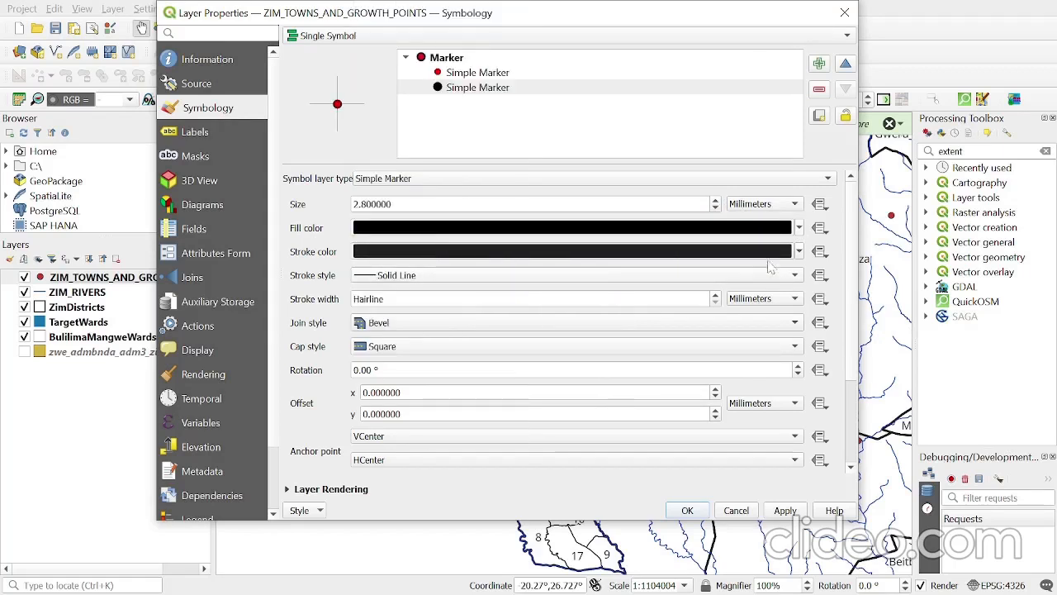
left_click(464, 89)
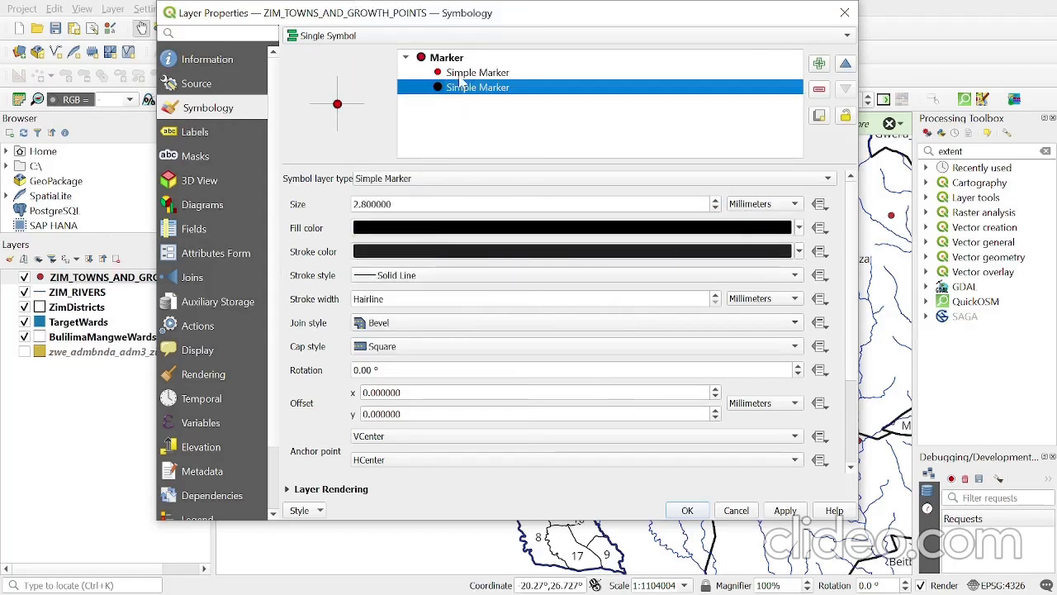
- Give the upper simple marker of the towns symbol a white fill and white stroke, and apply the symbology
left_click(462, 74)
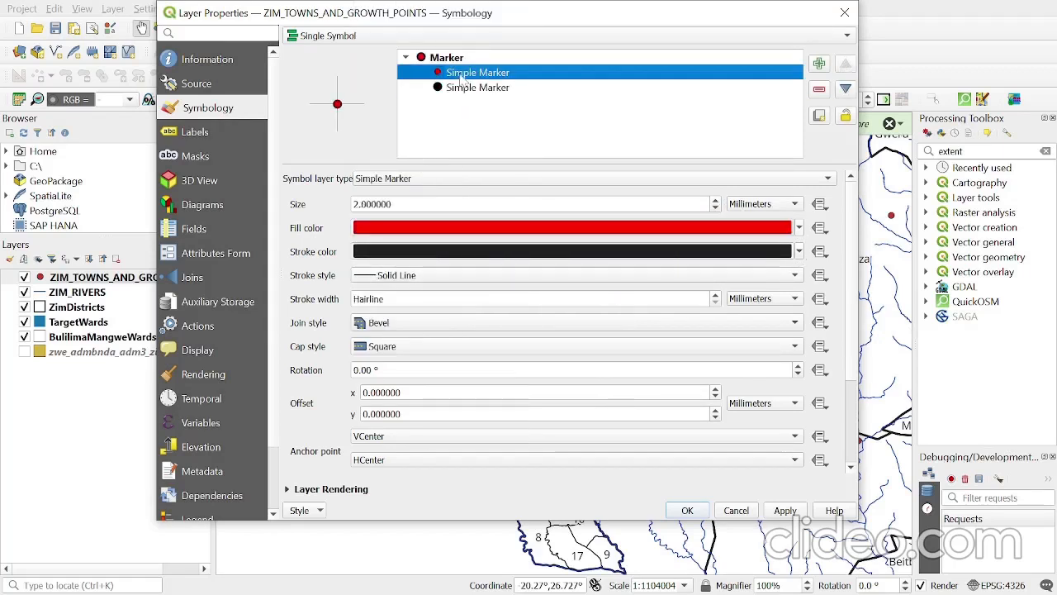
left_click(799, 228)
left_click(397, 233)
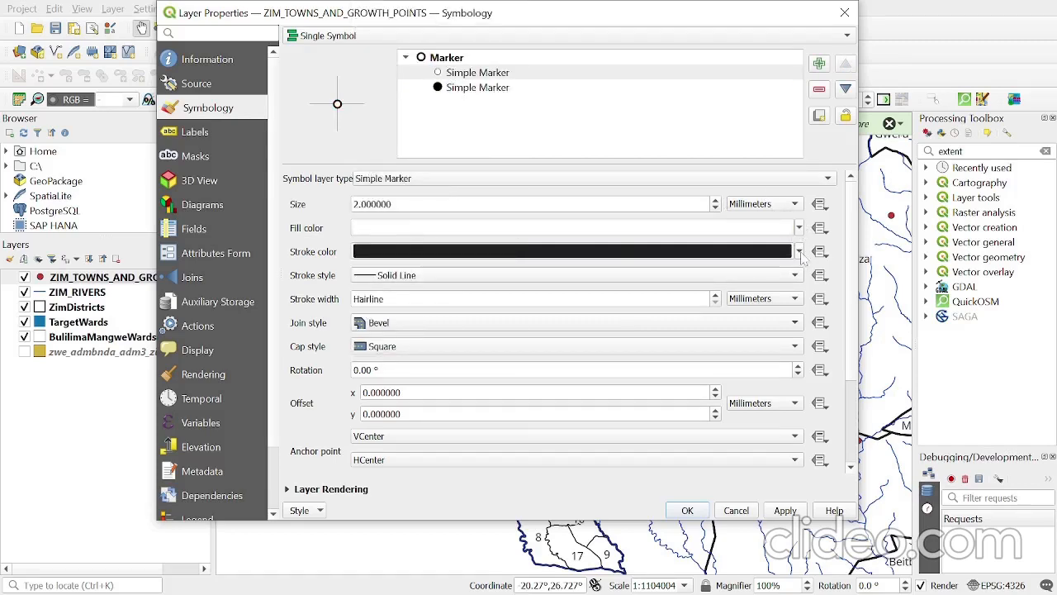
left_click(799, 251)
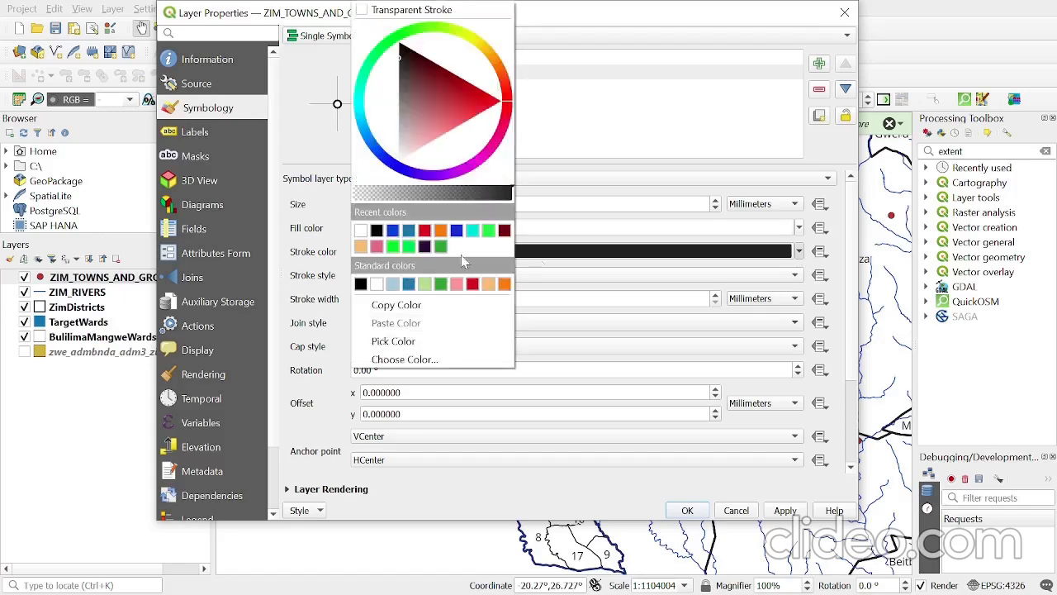
left_click(367, 234)
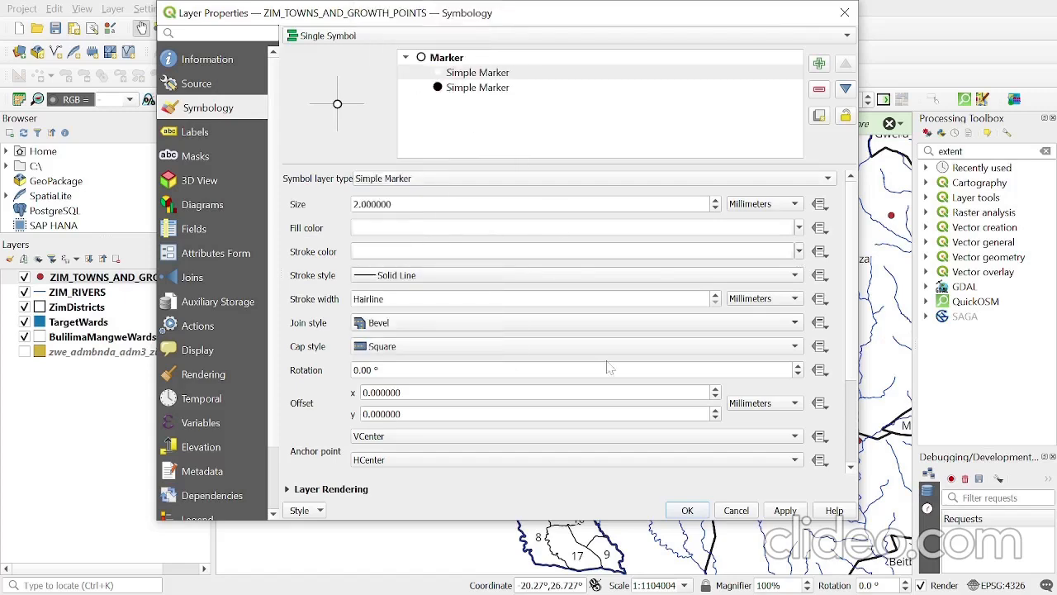
left_click(779, 512)
left_click(686, 511)
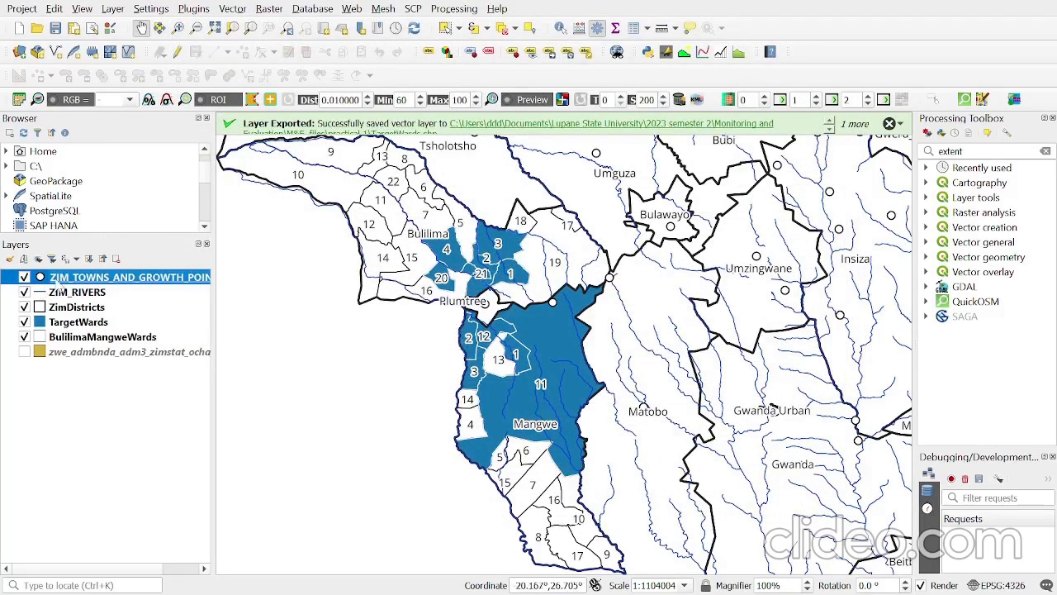
- Set the size of the towns layer's upper white marker to 1.4 mm and apply it to the map
double_click(56, 279)
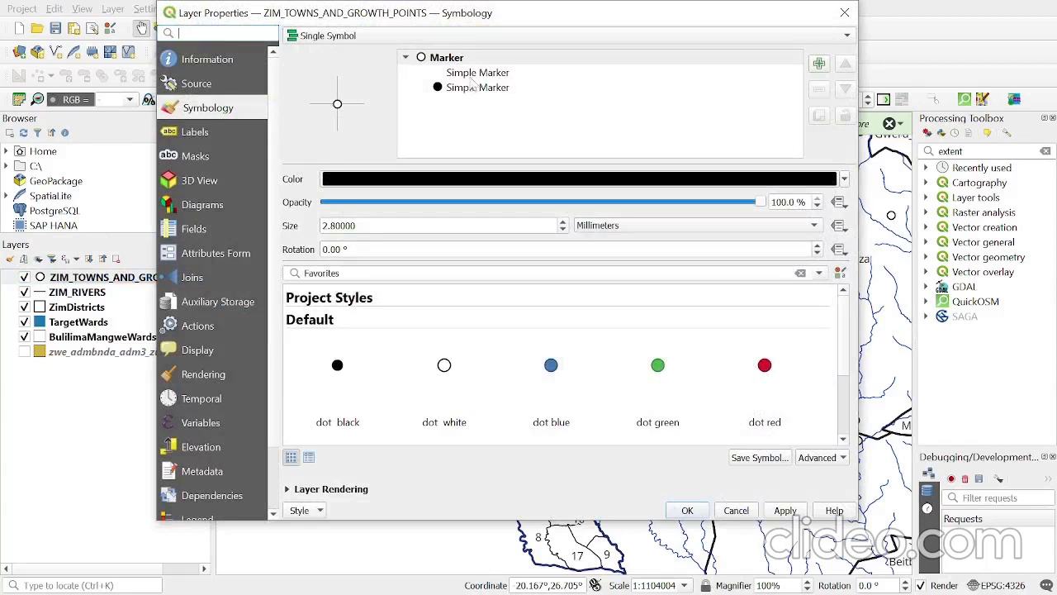
left_click(475, 73)
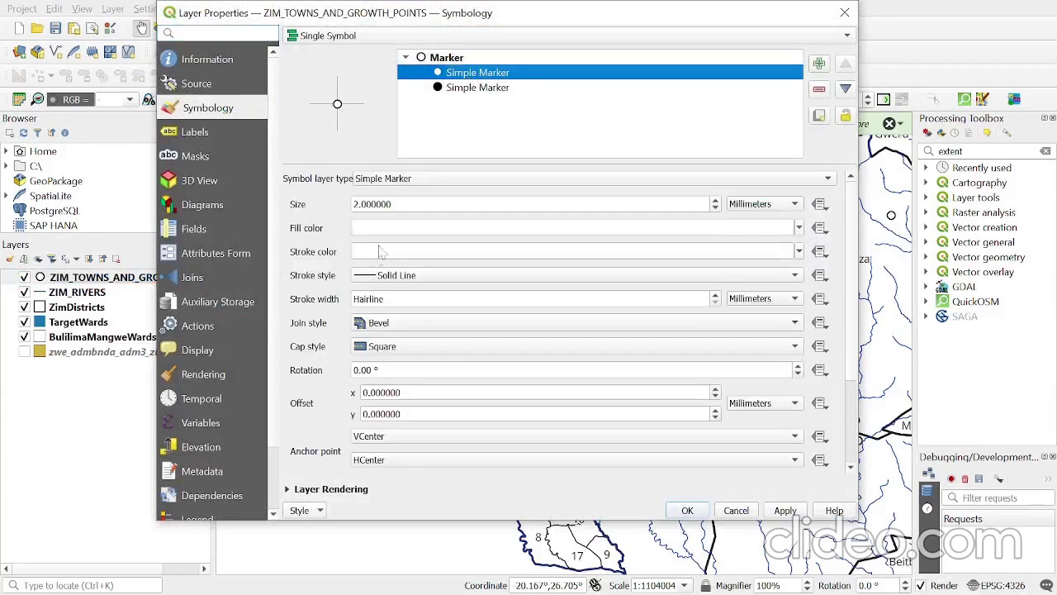
left_click(716, 208)
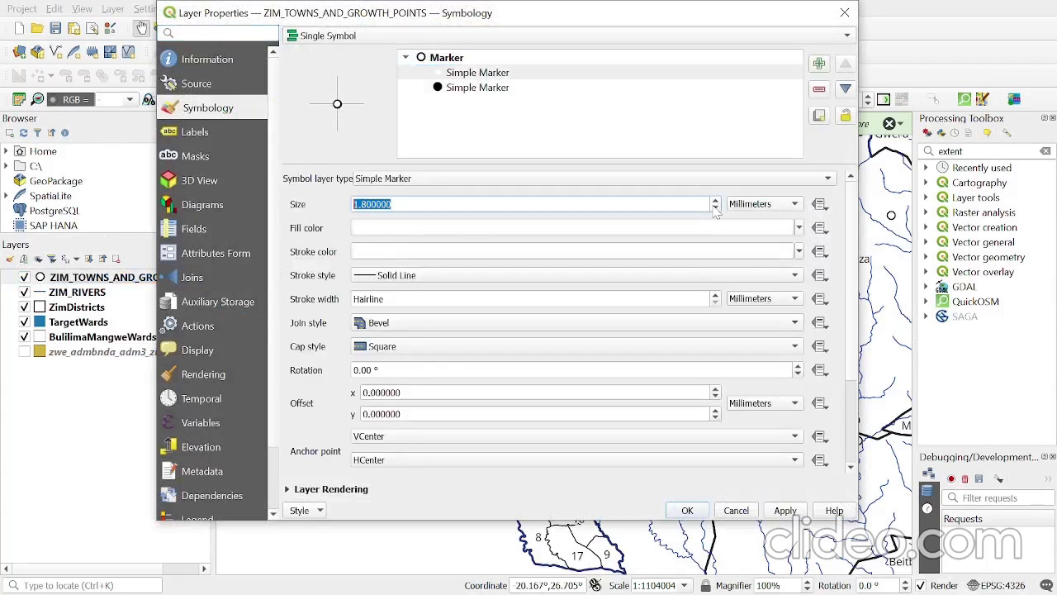
left_click(716, 208)
left_click(716, 209)
left_click(715, 208)
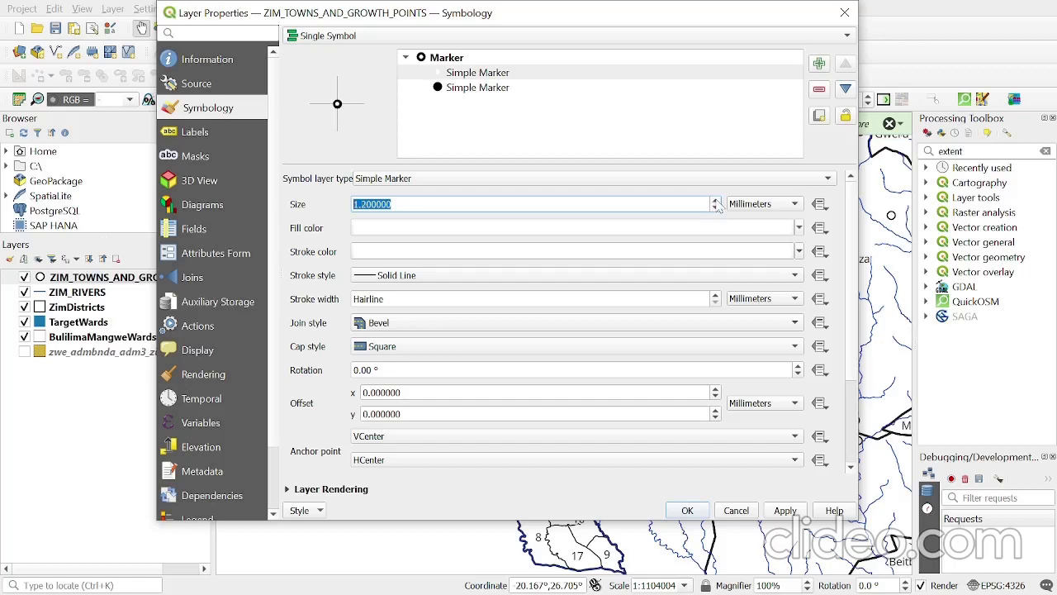
left_click(785, 509)
left_click(687, 510)
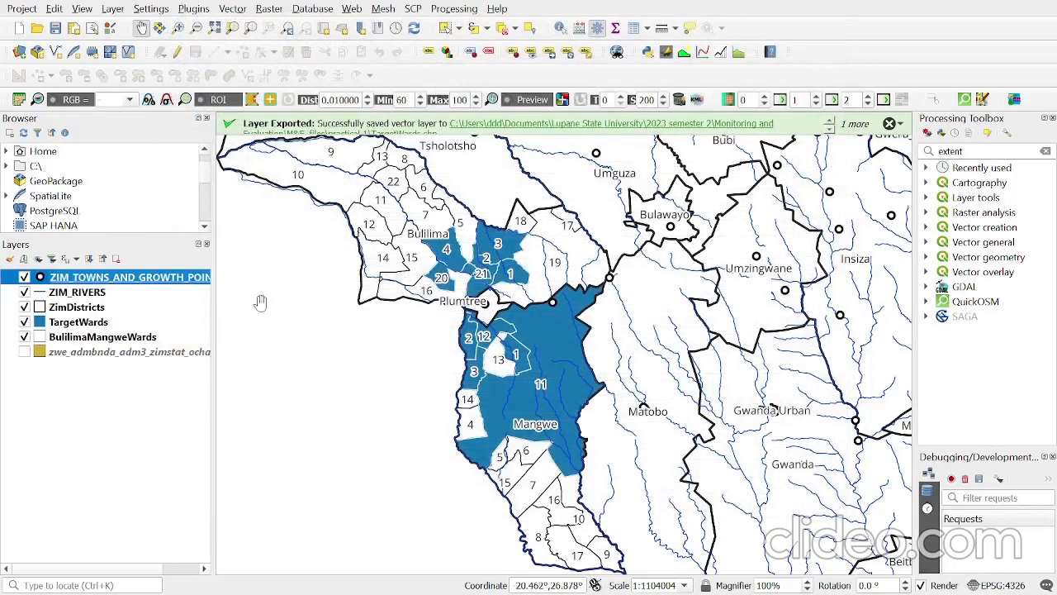
right_click(114, 283)
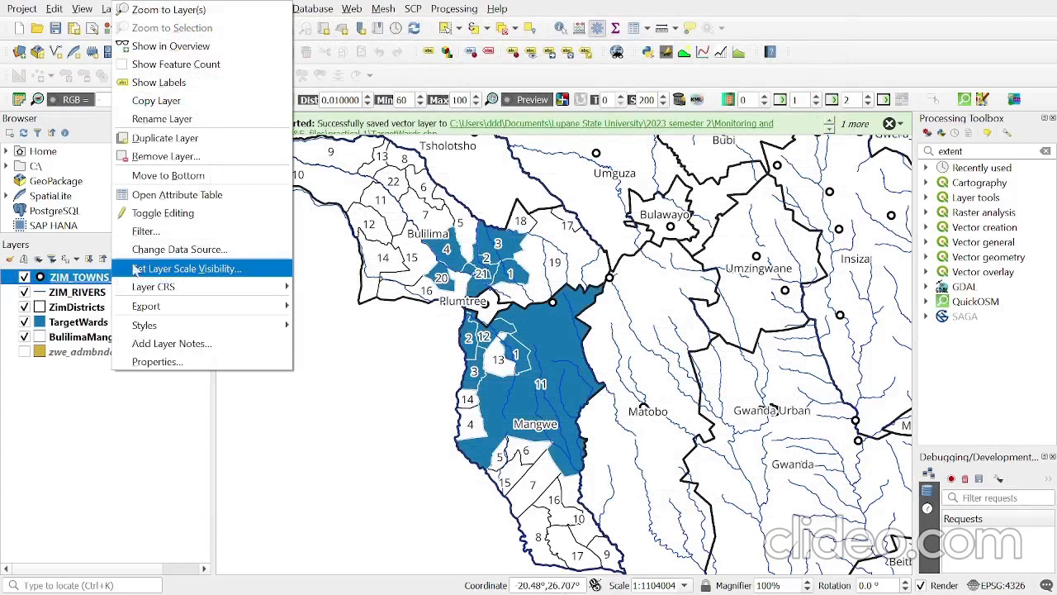
left_click(186, 371)
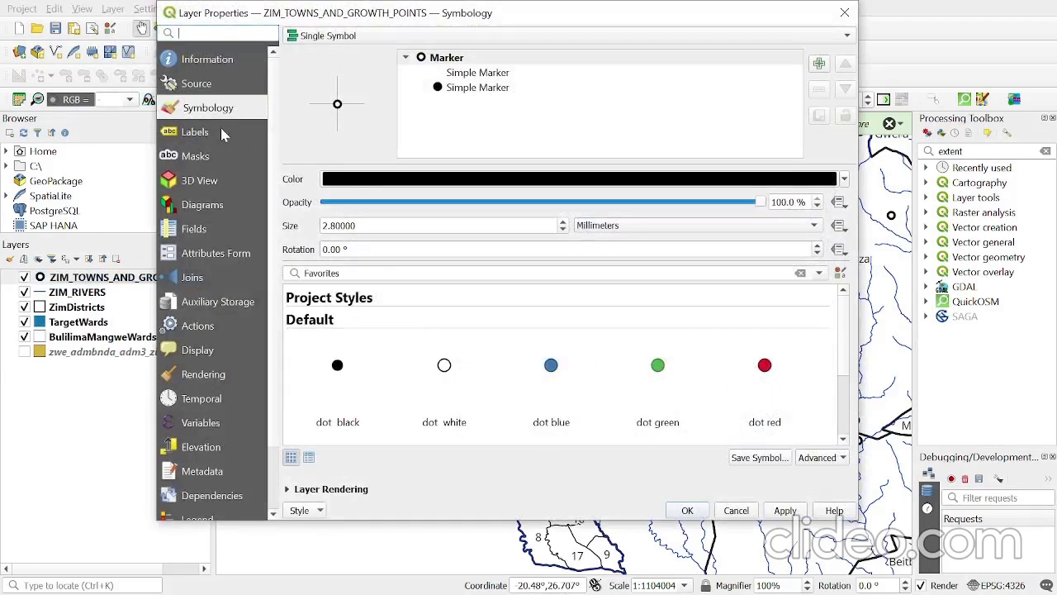
left_click(212, 136)
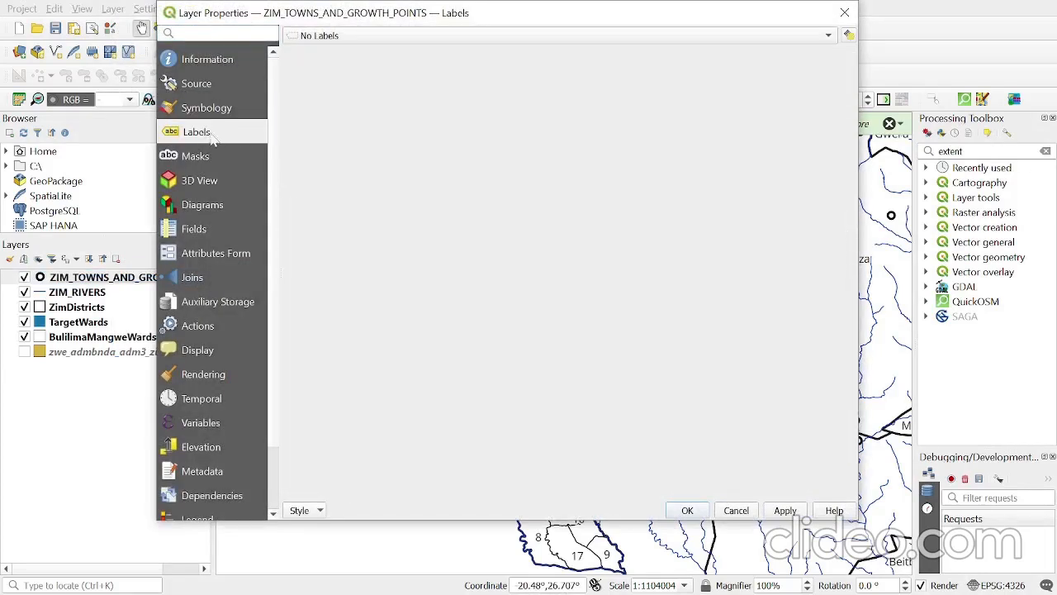
left_click(371, 37)
left_click(370, 36)
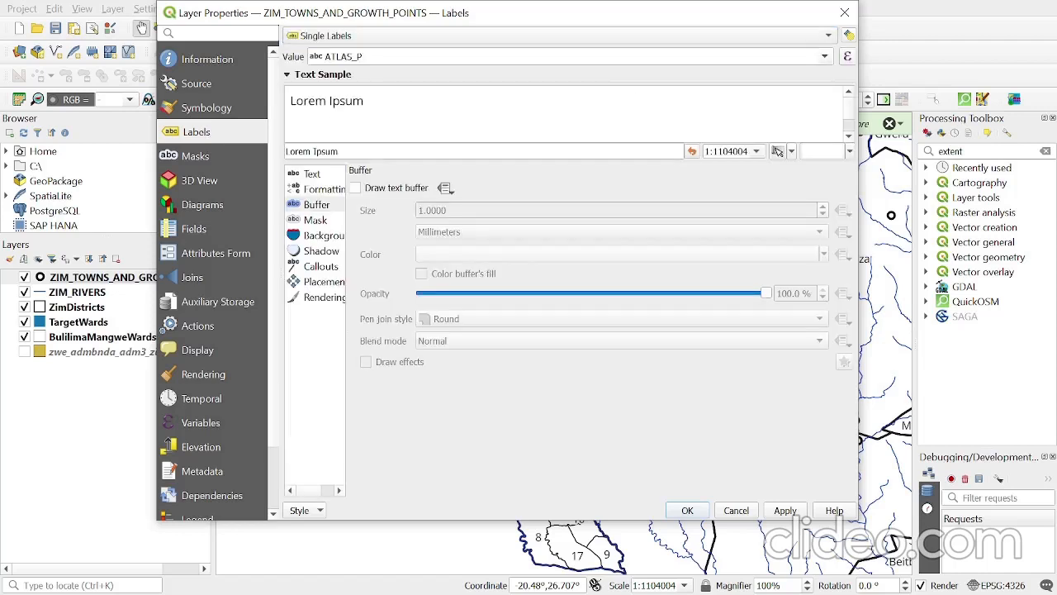
left_click(824, 56)
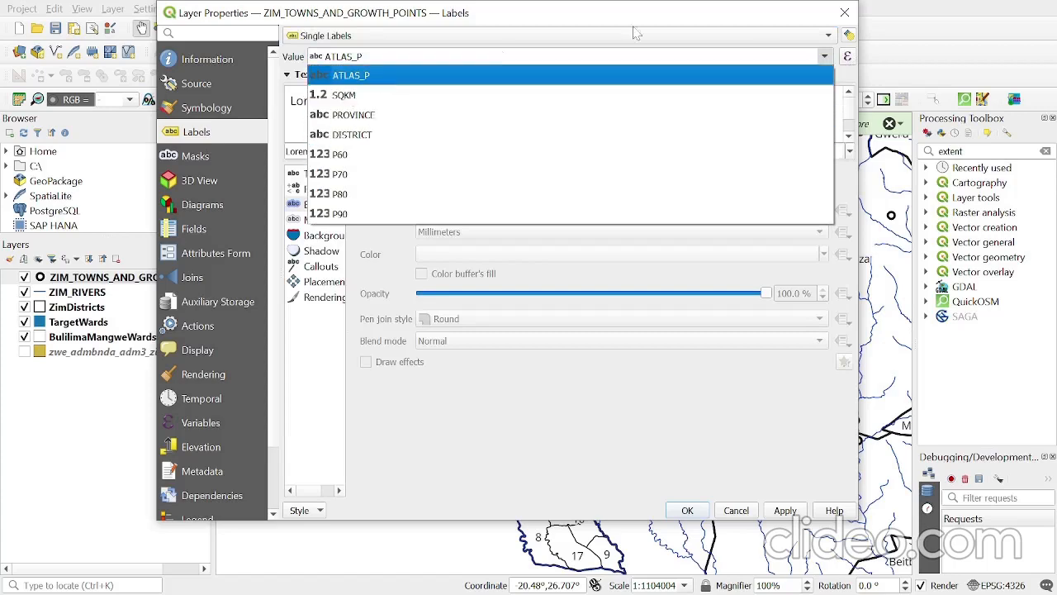
left_click(844, 15)
left_click(844, 15)
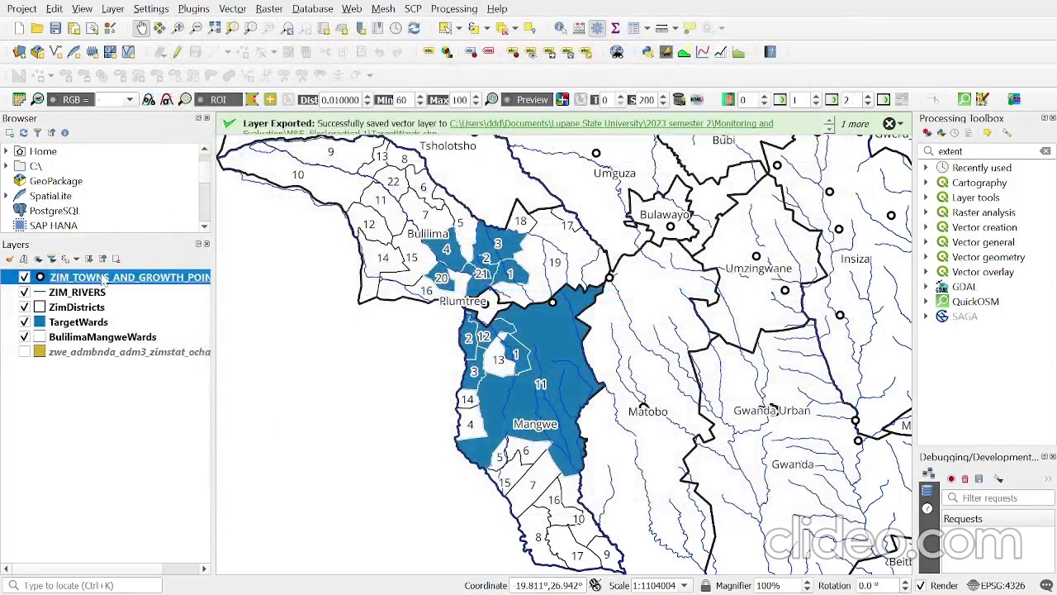
- Examine the attribute table of the ZIM_TOWNS_AND_GROWTH_POINTS layer for the field that holds the town names
right_click(103, 279)
left_click(165, 194)
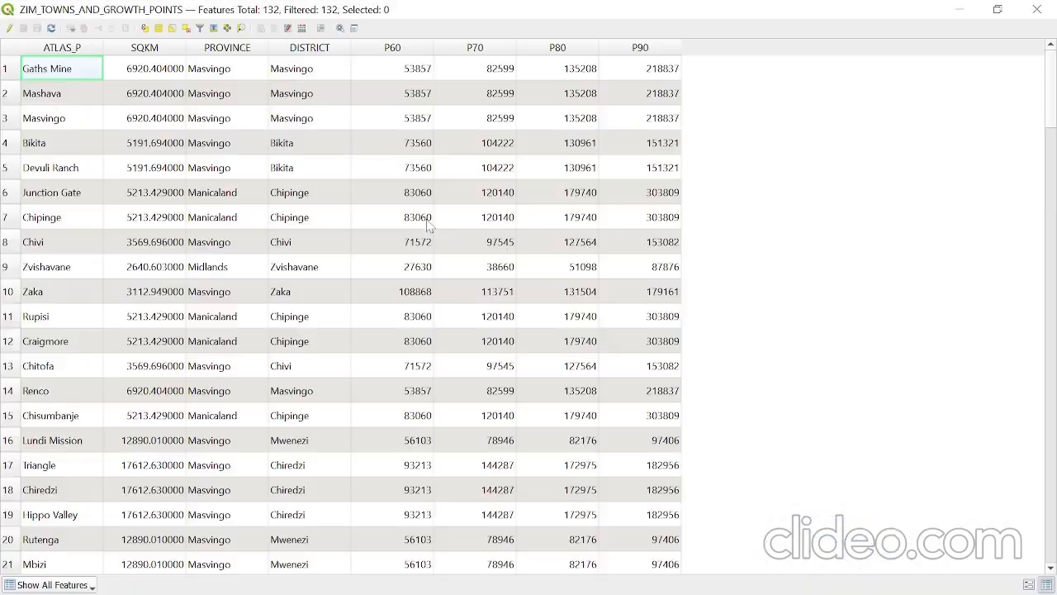
scroll(215, 124, "down", 1)
scroll(222, 147, "up", 1)
left_click(1037, 10)
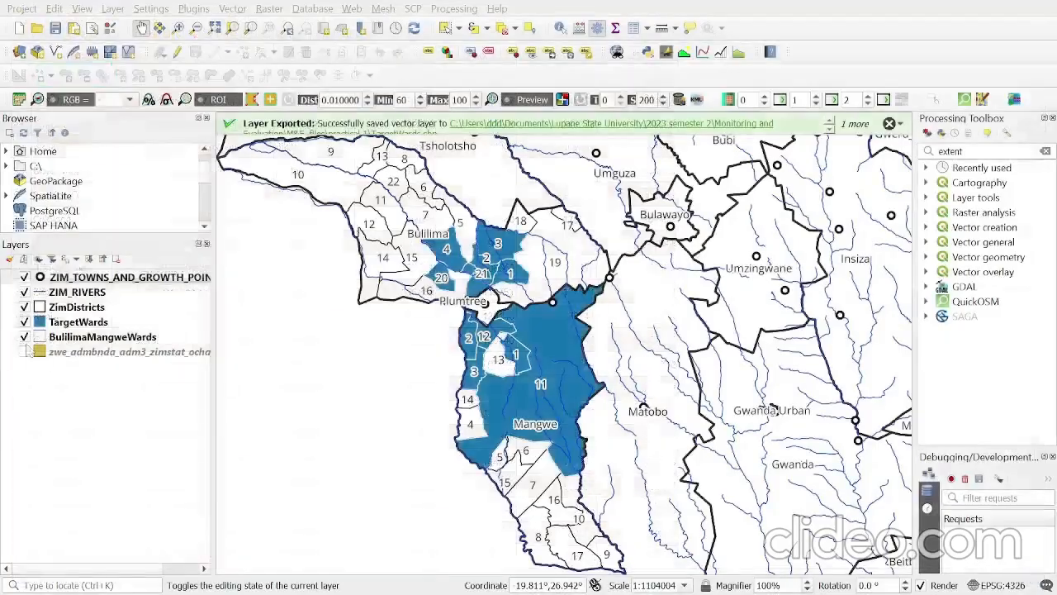
- Give the ZIM_TOWNS_AND_GROWTH_POINTS layer single labels from the ATLAS_P field with a text buffer, and apply them to the map
left_click(58, 277)
right_click(85, 279)
left_click(142, 361)
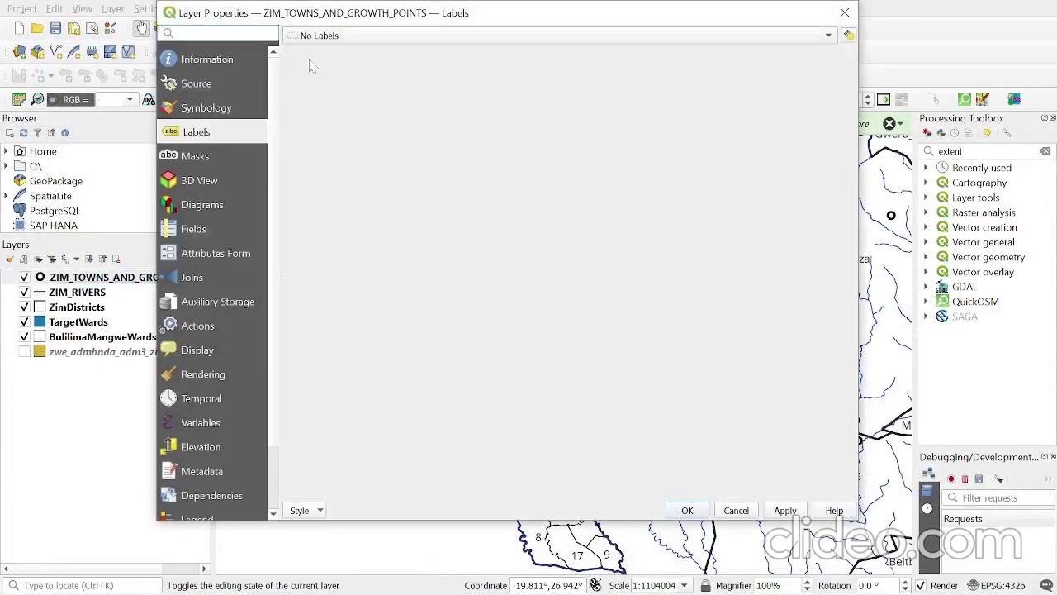
left_click(326, 36)
left_click(316, 54)
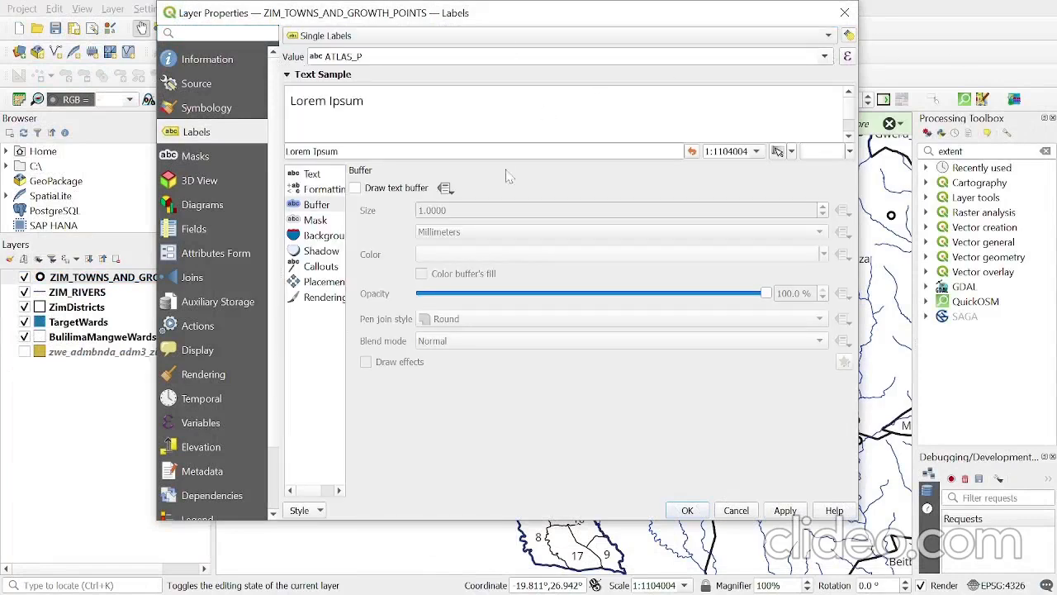
left_click(355, 188)
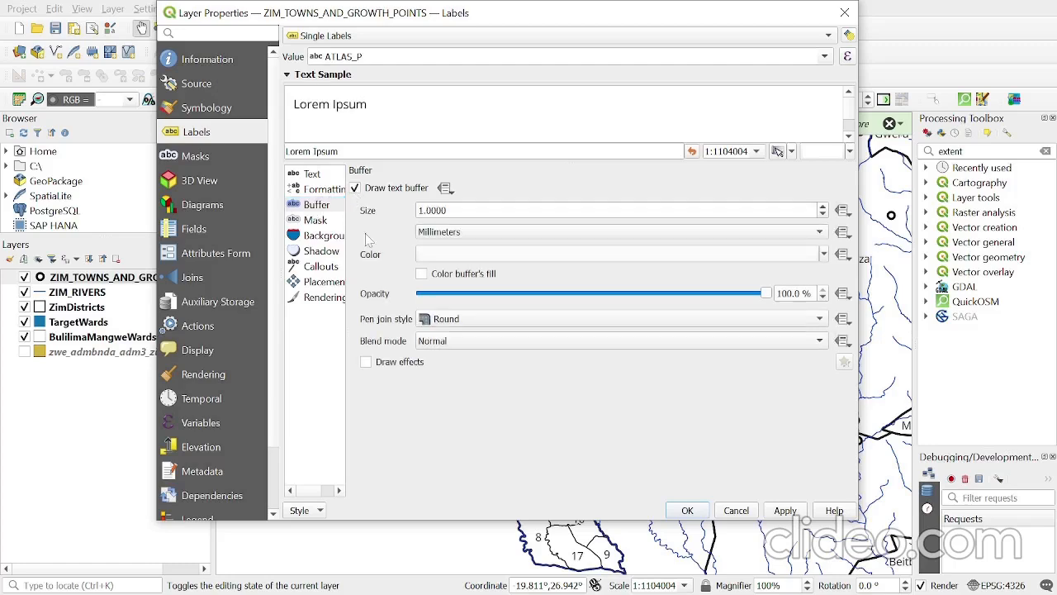
left_click(708, 510)
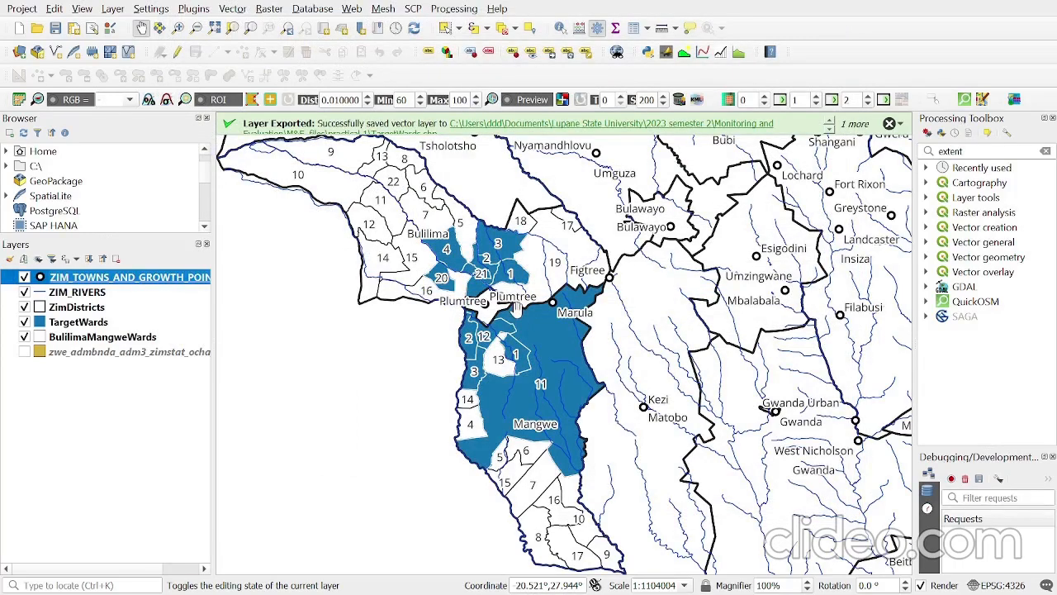
- Create a new print layout titled Target Area Map
left_click(20, 9)
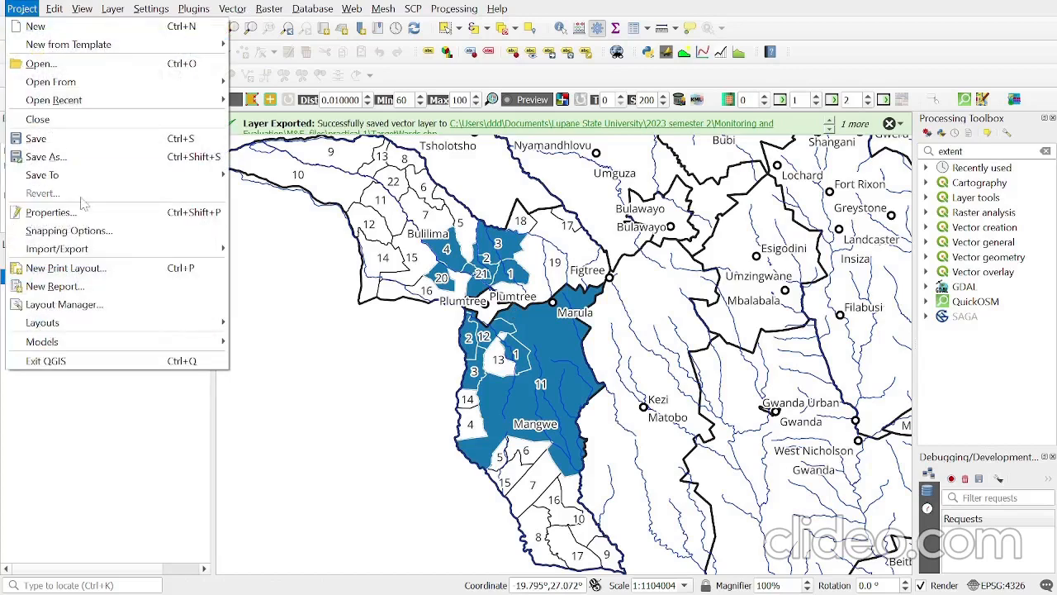
left_click(98, 269)
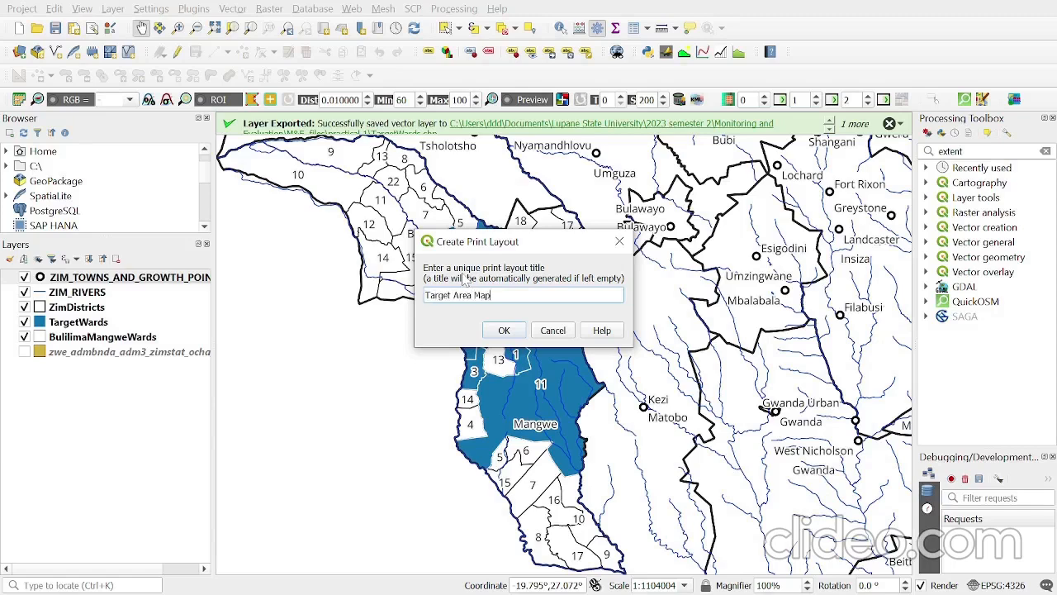
left_click(504, 331)
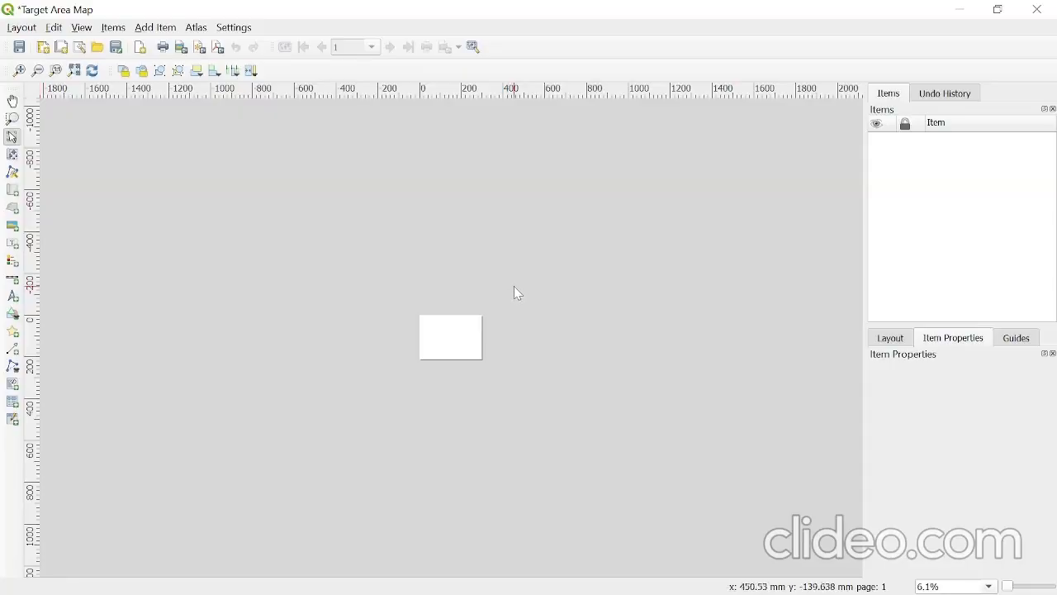
left_click(20, 72)
left_click(20, 72)
left_click(20, 72)
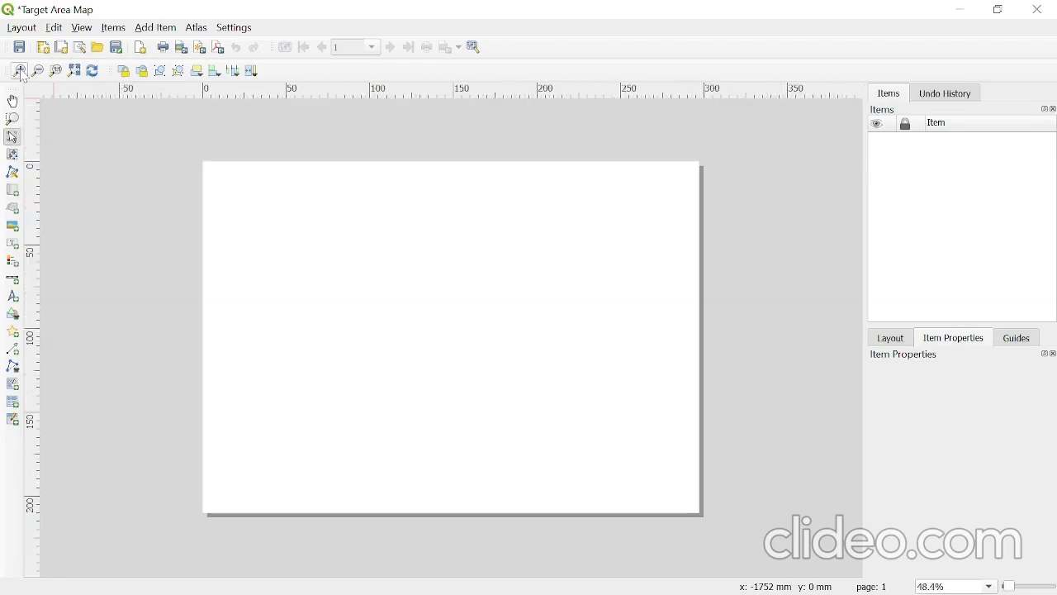
left_click(20, 72)
left_click(38, 72)
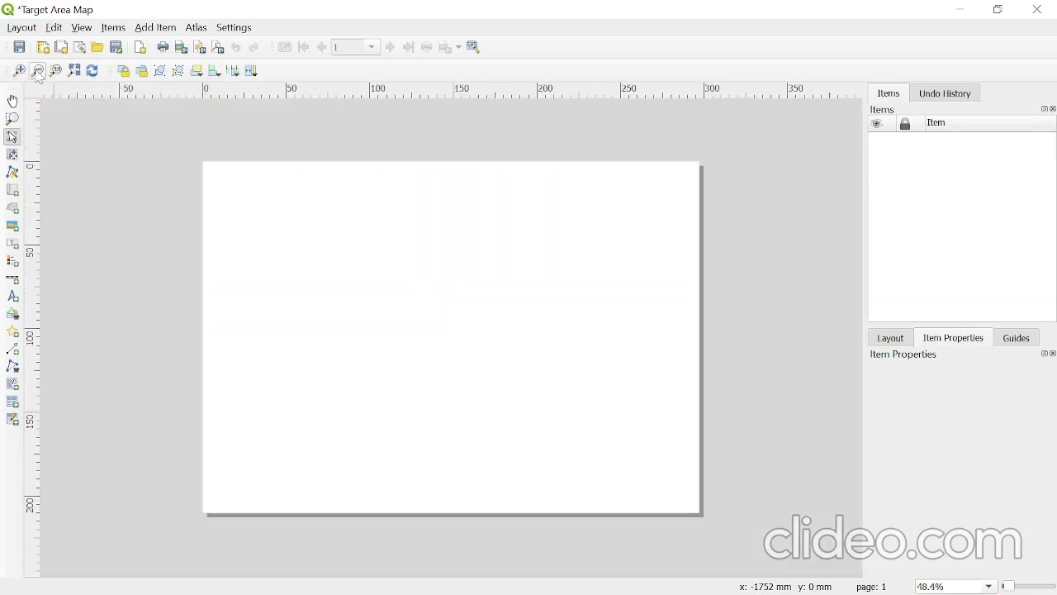
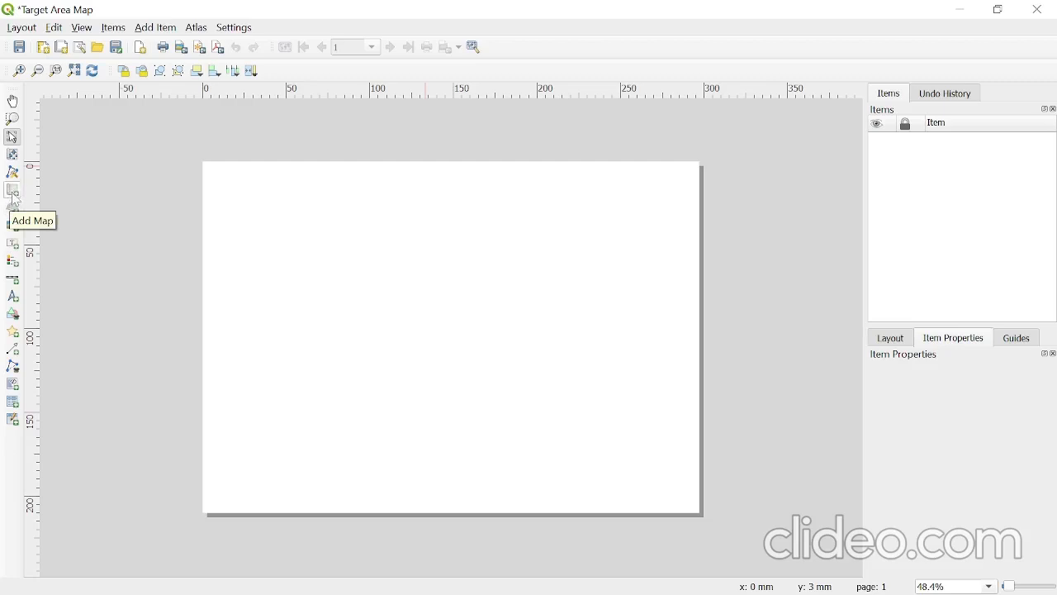
- Add a map about 228 by 197 mm on the page's left side and shift its content right and down to centre the target districts
left_click(13, 194)
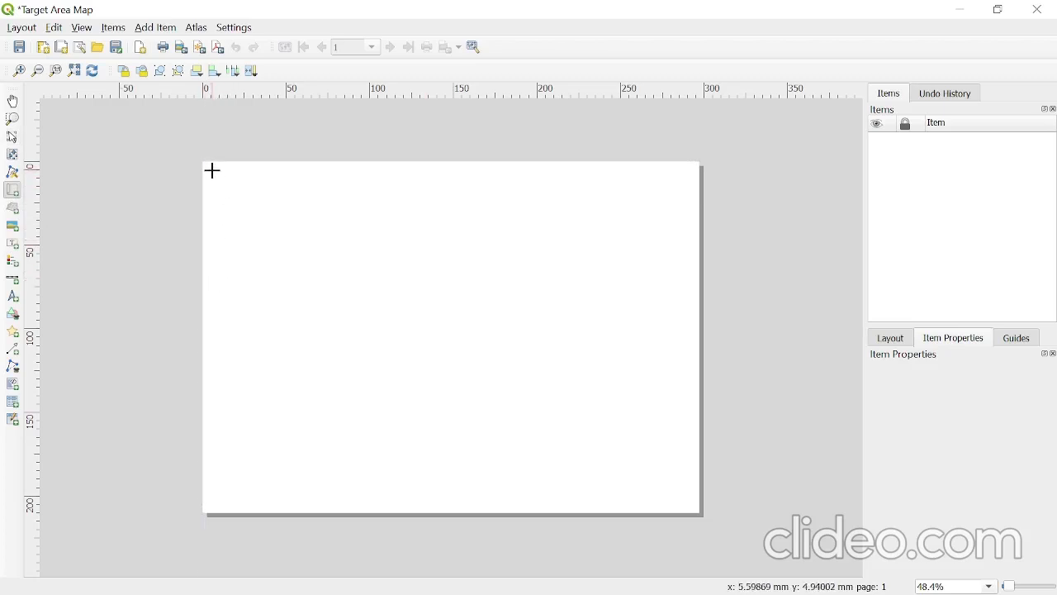
left_click_drag(213, 170, 594, 500)
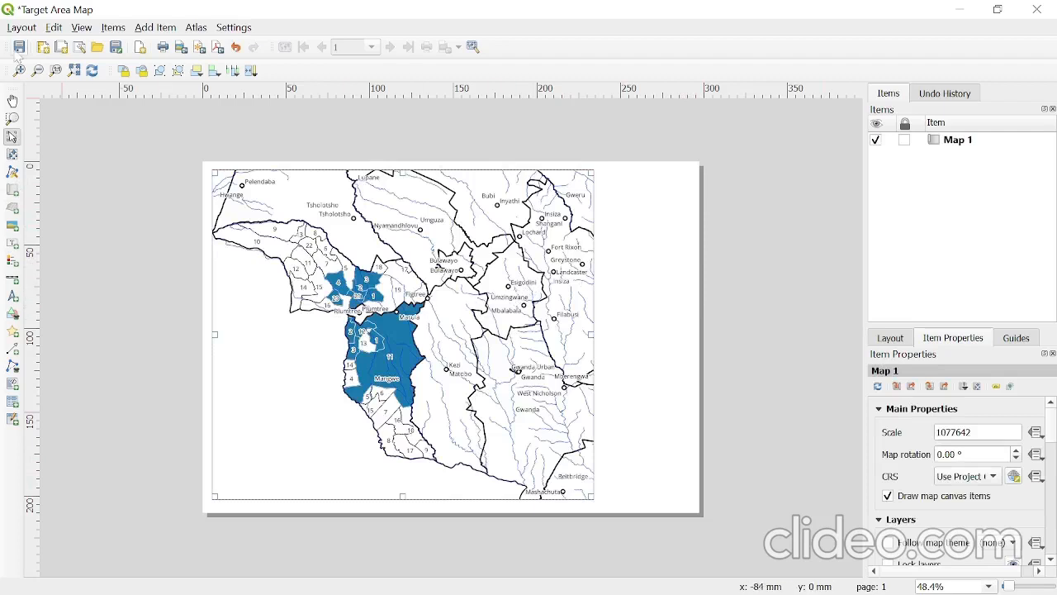
left_click(13, 156)
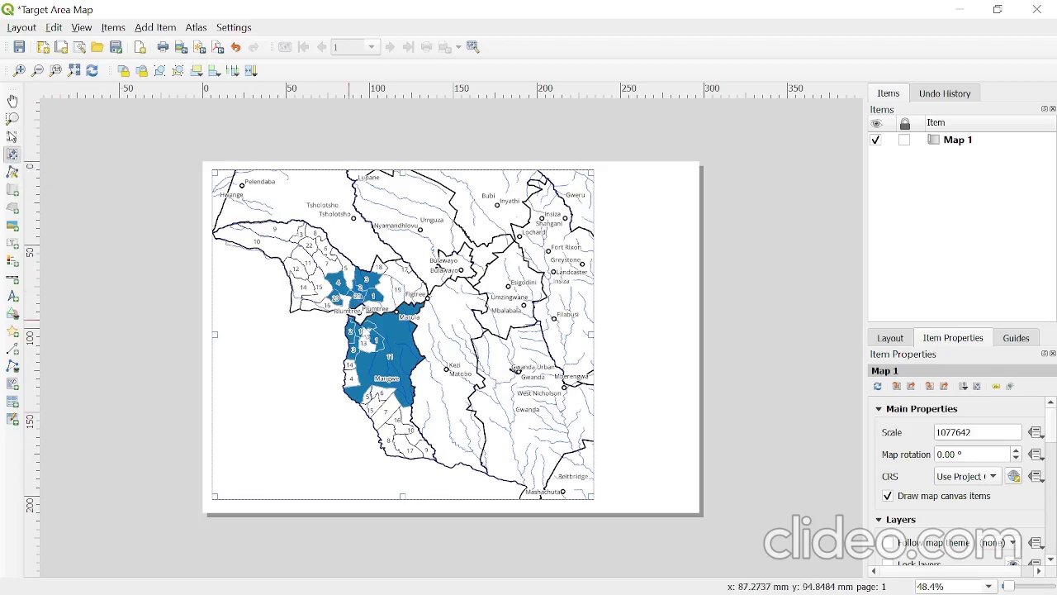
left_click_drag(371, 329, 448, 371)
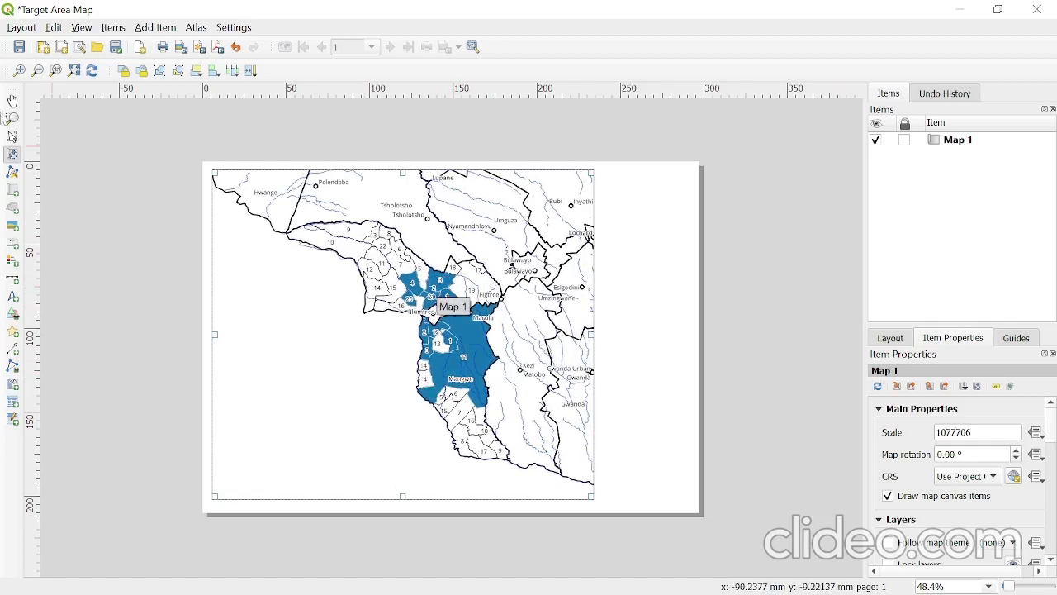
left_click(10, 137)
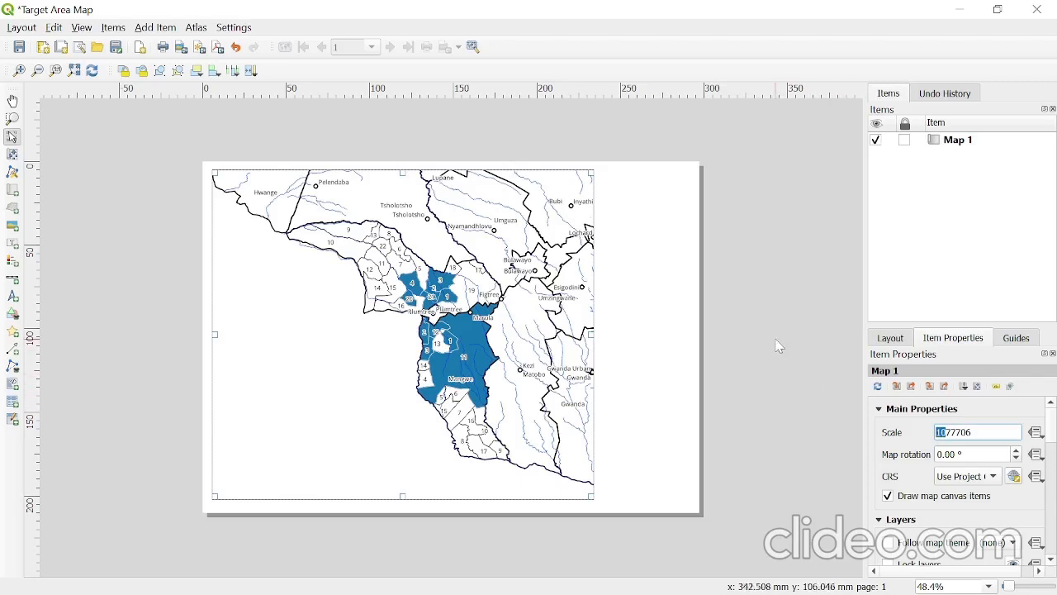
- Enlarge the mapped area in the layout by setting the map's scale to 877706
type("9")
key("Return")
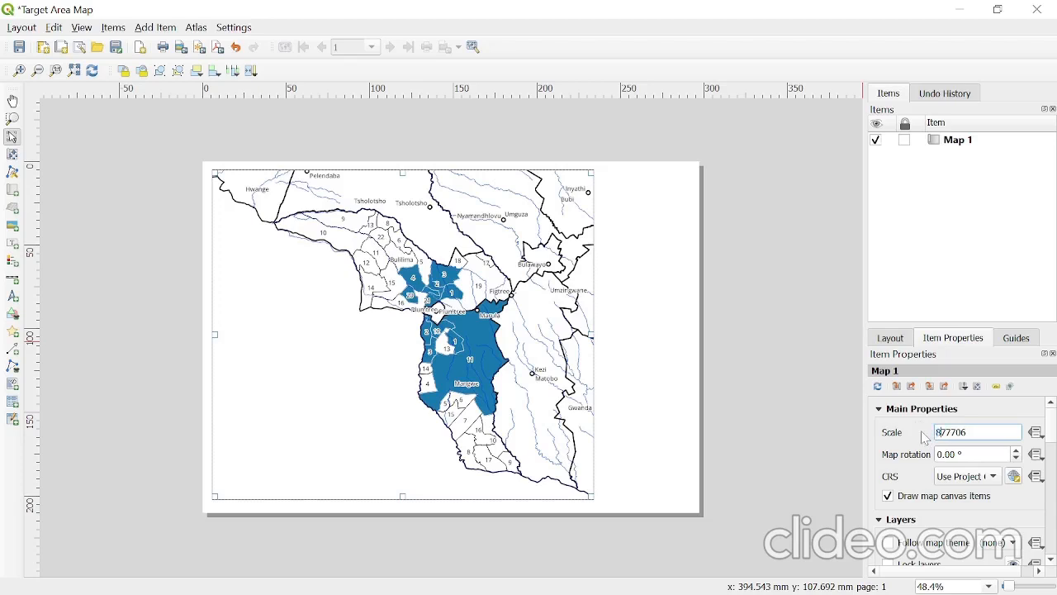
key("Return")
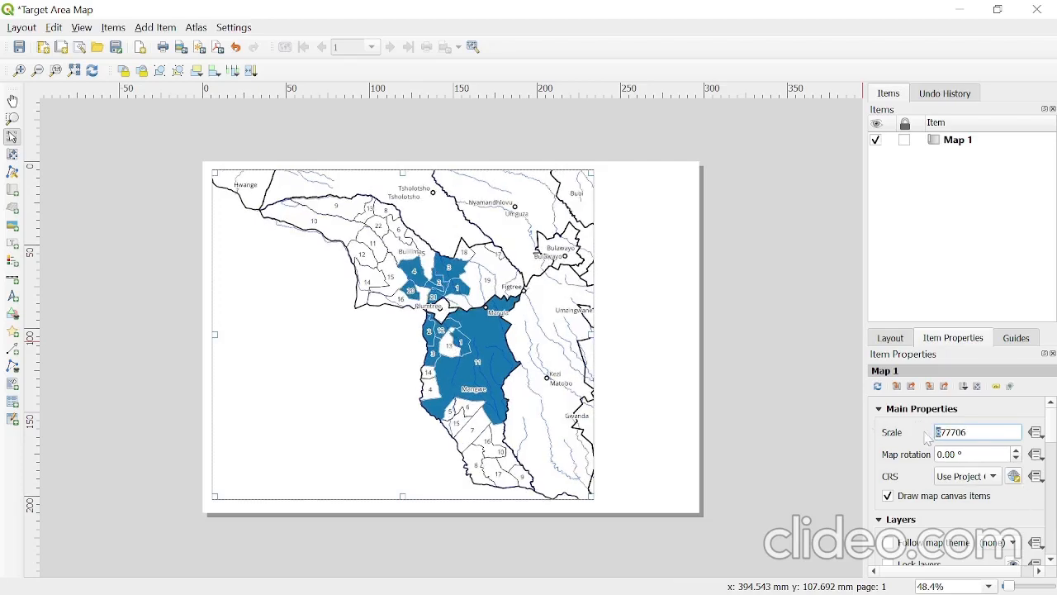
key("Return")
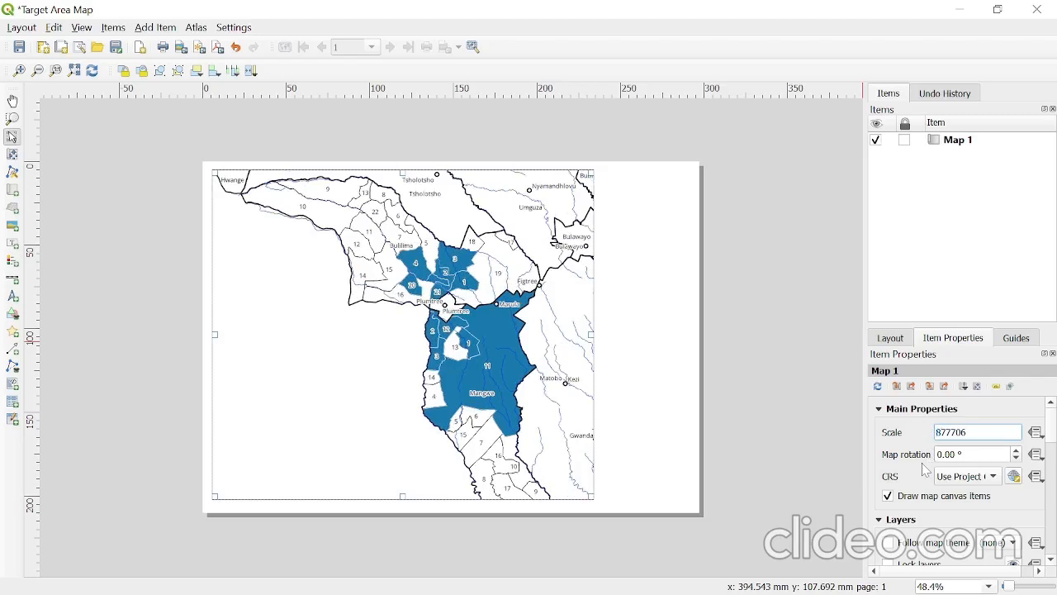
key("Return")
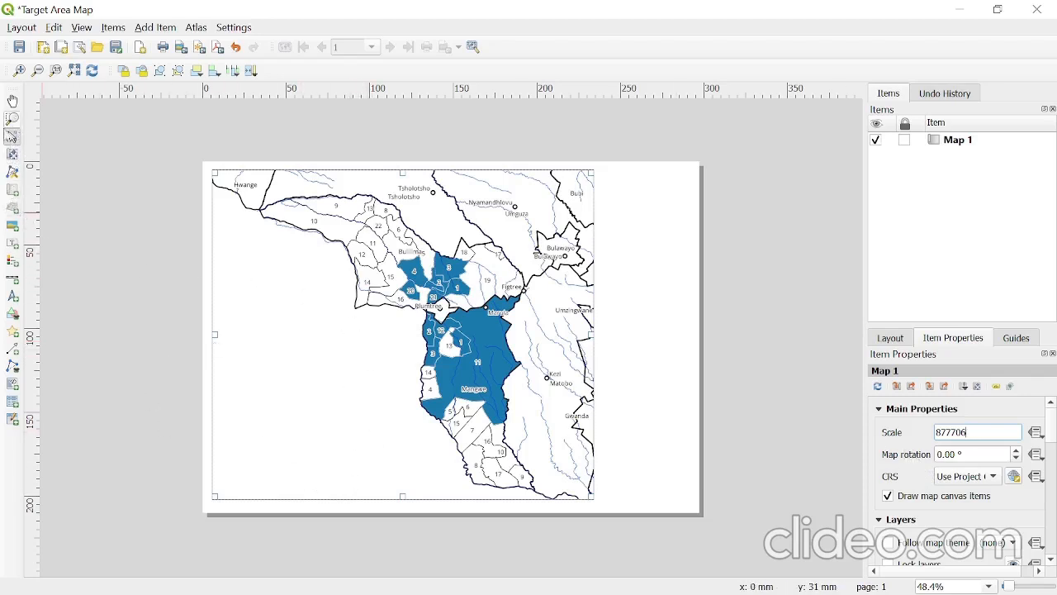
- Add a north arrow about 20 mm in size near the map's upper-left corner, just below the Hwange label
left_click(12, 297)
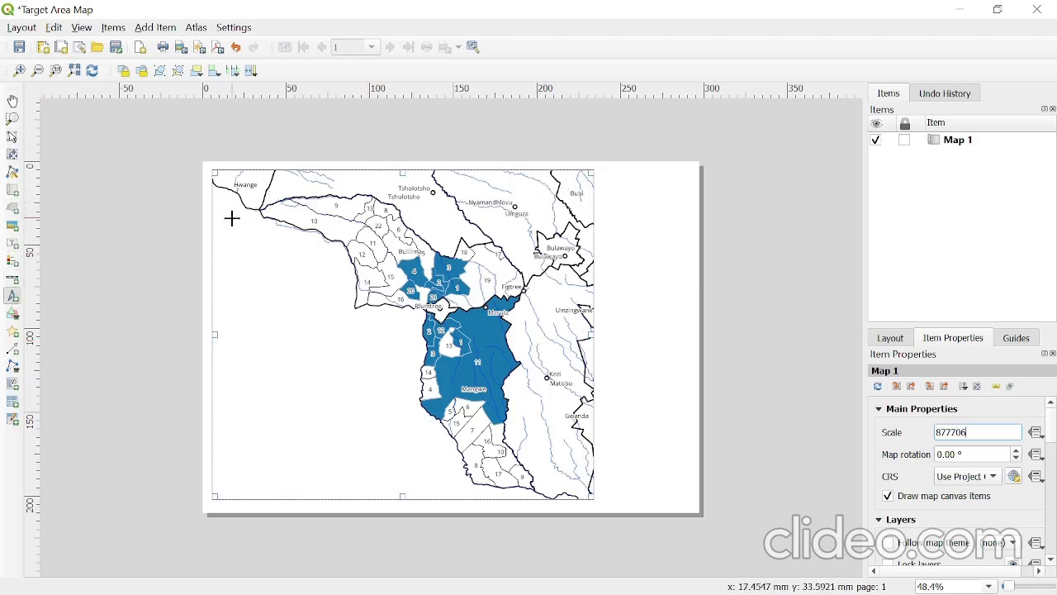
left_click_drag(231, 217, 264, 252)
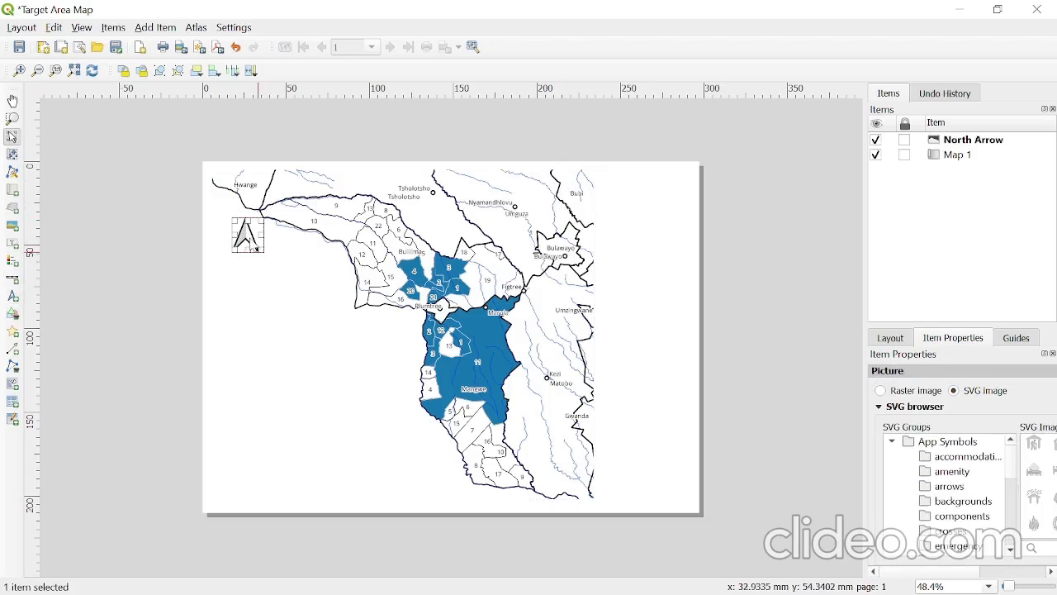
left_click_drag(244, 235, 233, 237)
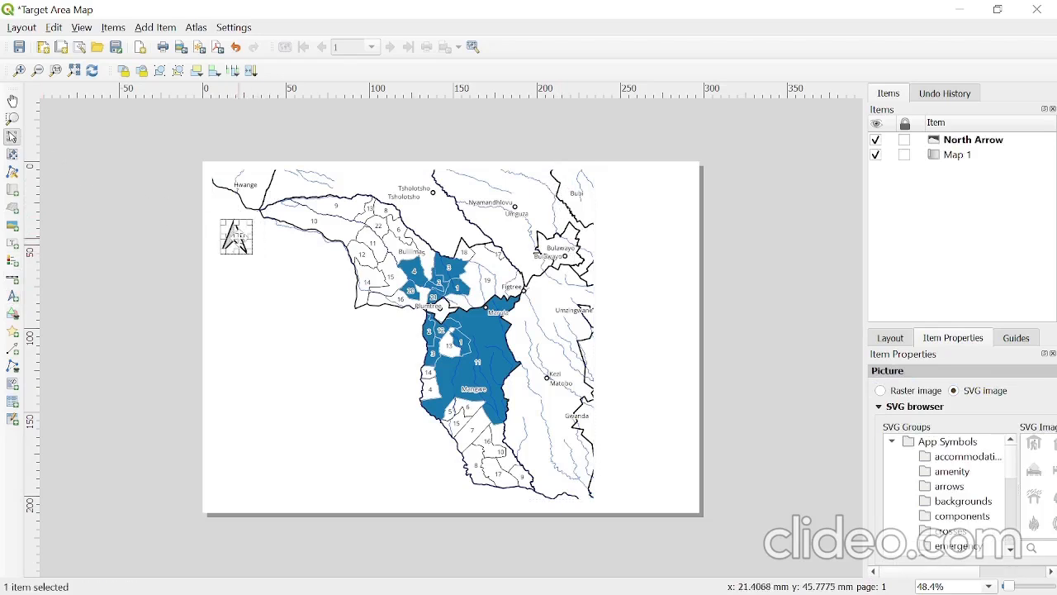
left_click(12, 137)
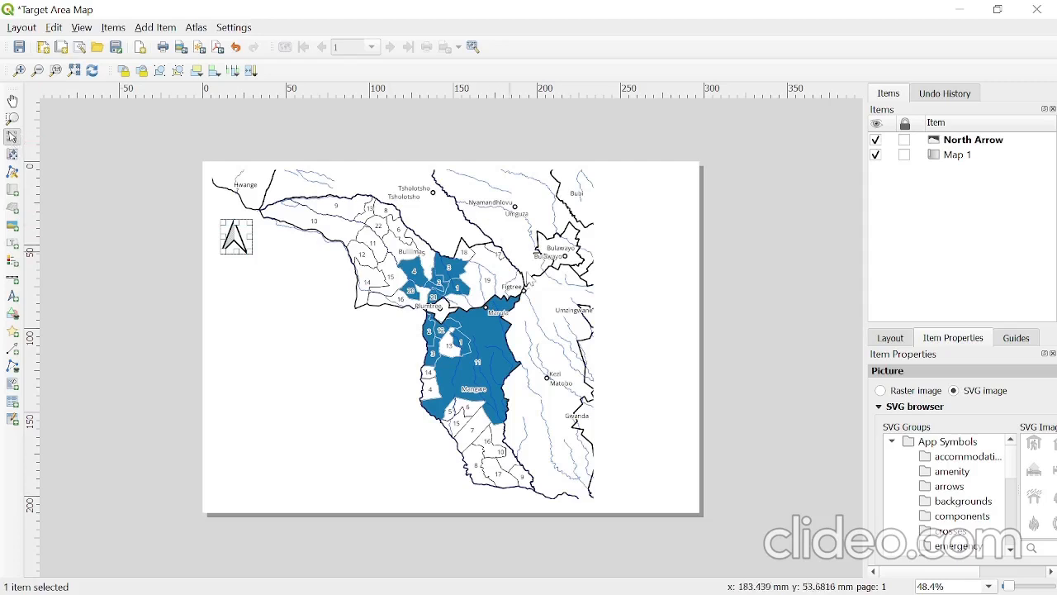
- Turn on the frame around the map and nudge the map about 2 mm down the page
left_click(495, 295)
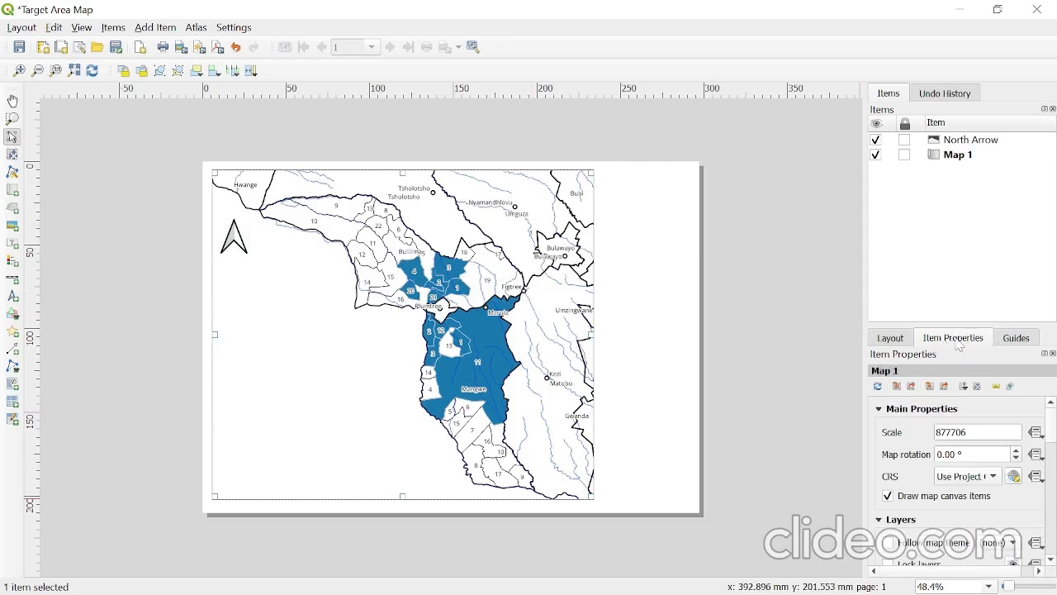
left_click(81, 28)
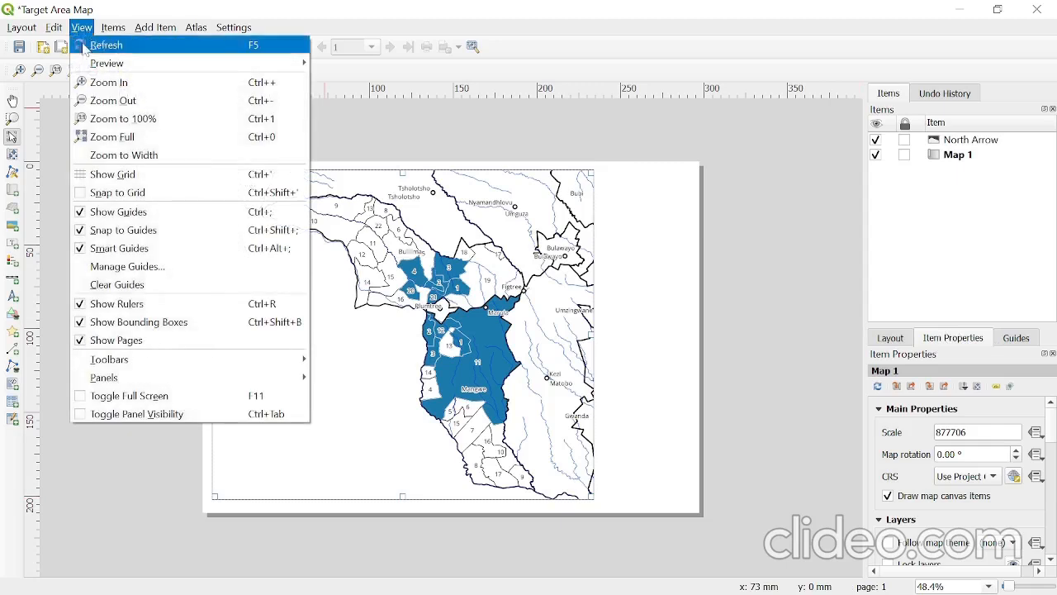
mouse_move(202, 378)
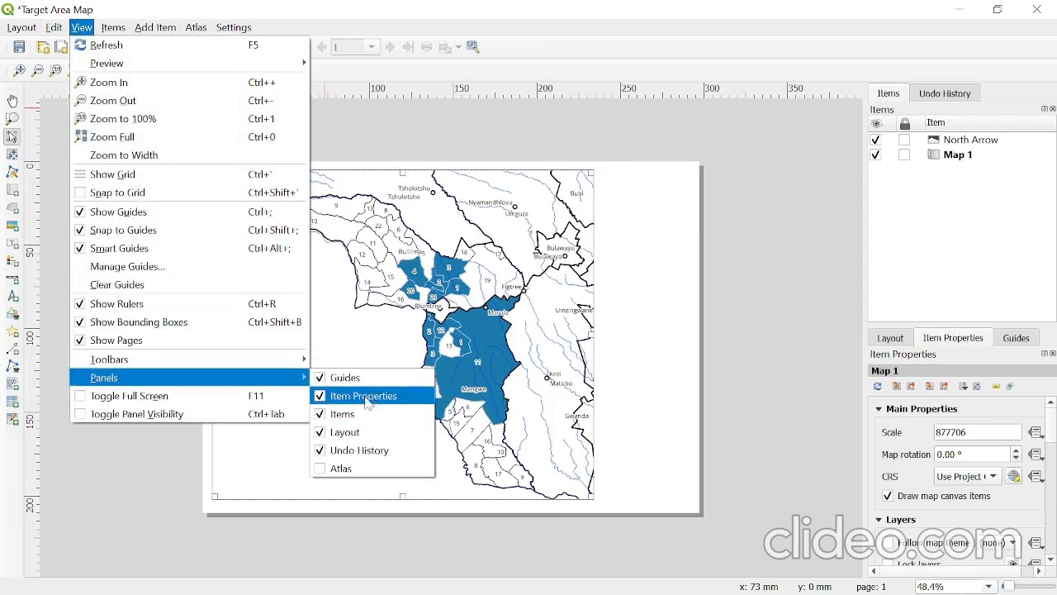
left_click(980, 341)
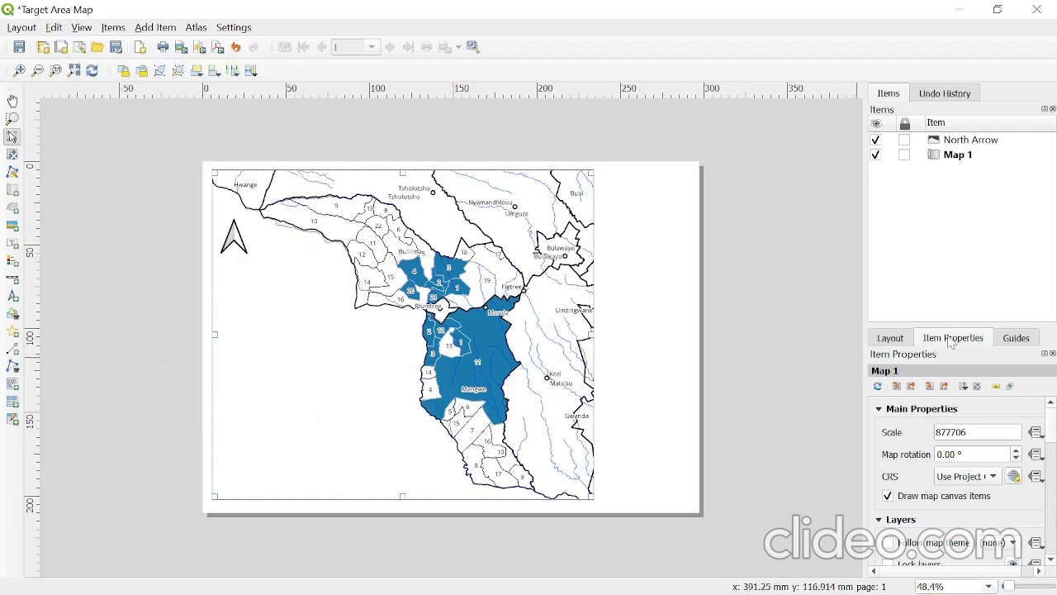
left_click_drag(1052, 435, 1052, 508)
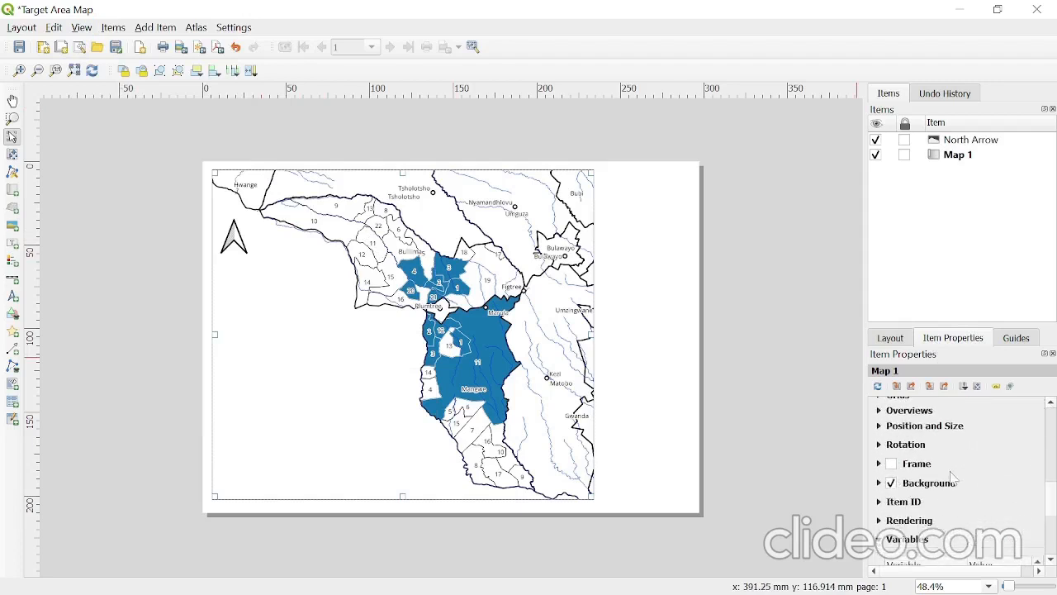
left_click(892, 463)
left_click(744, 246)
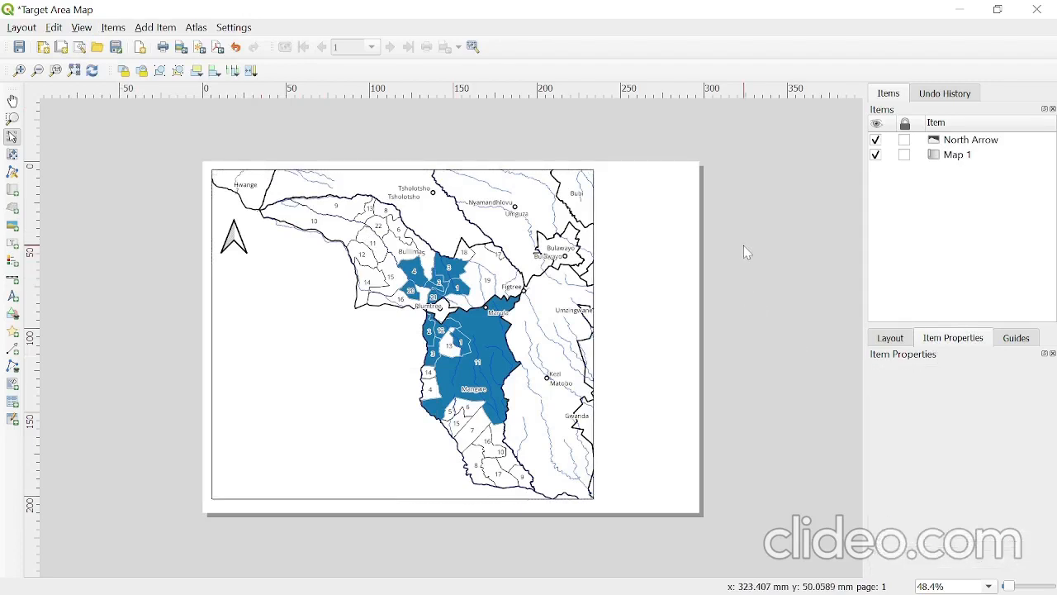
left_click_drag(447, 318, 446, 321)
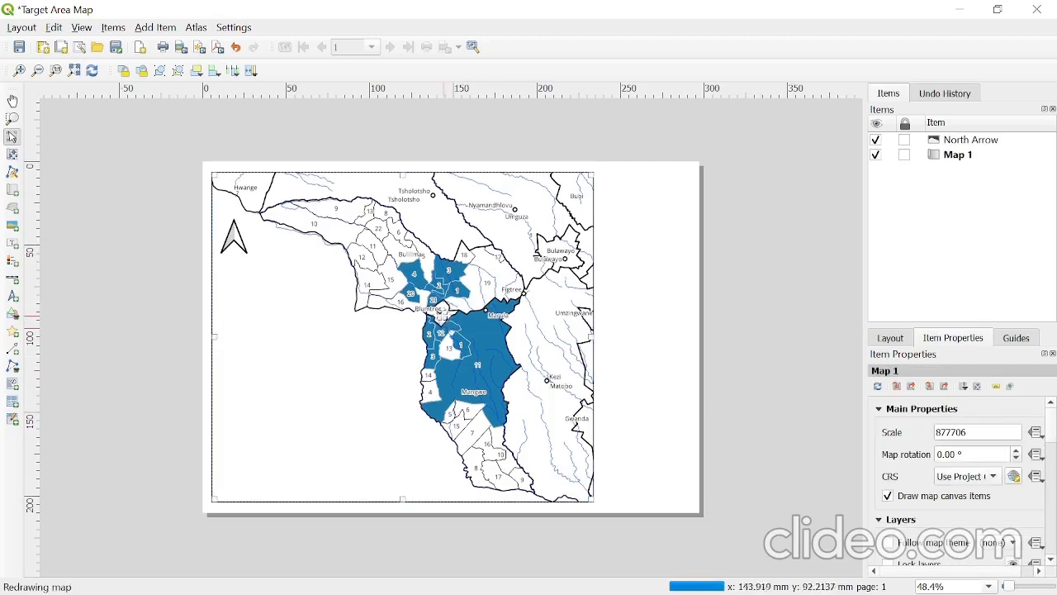
left_click(236, 240)
left_click(433, 240)
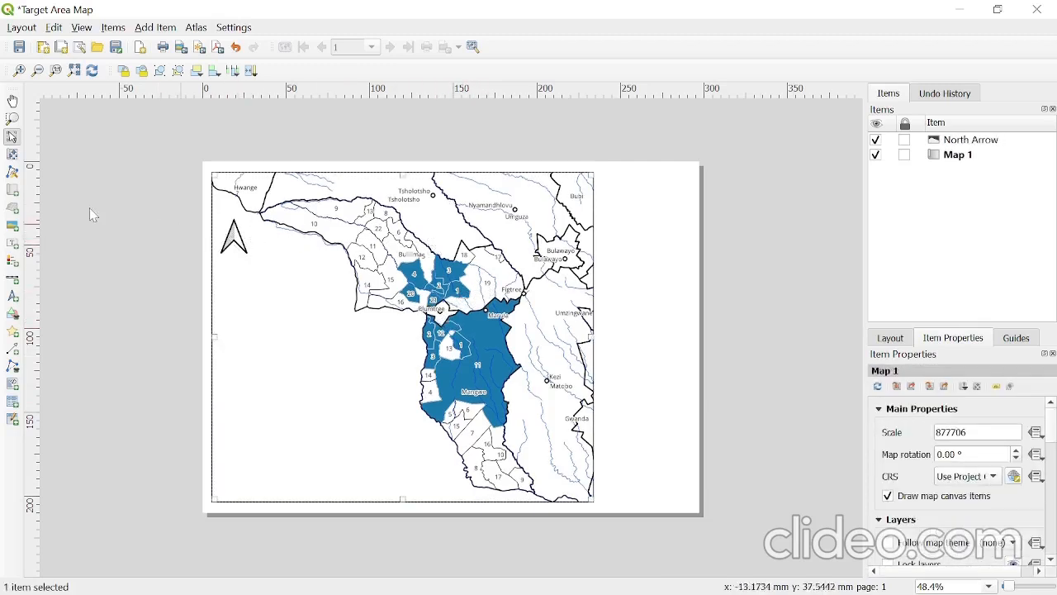
- Add a scale bar for the map in the empty area at its lower-left corner
left_click(12, 279)
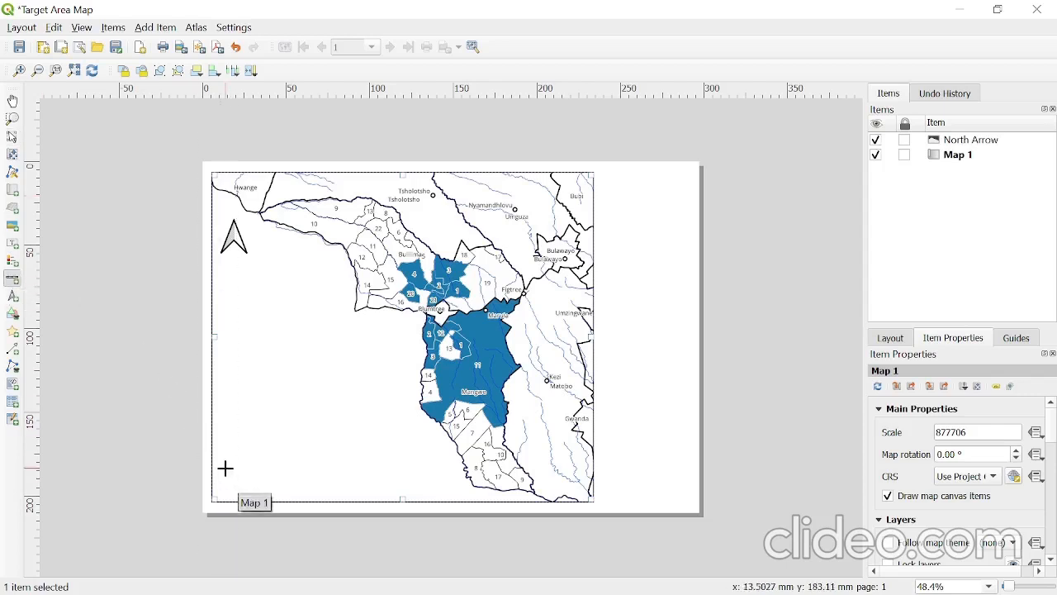
left_click_drag(226, 468, 395, 496)
left_click(173, 400)
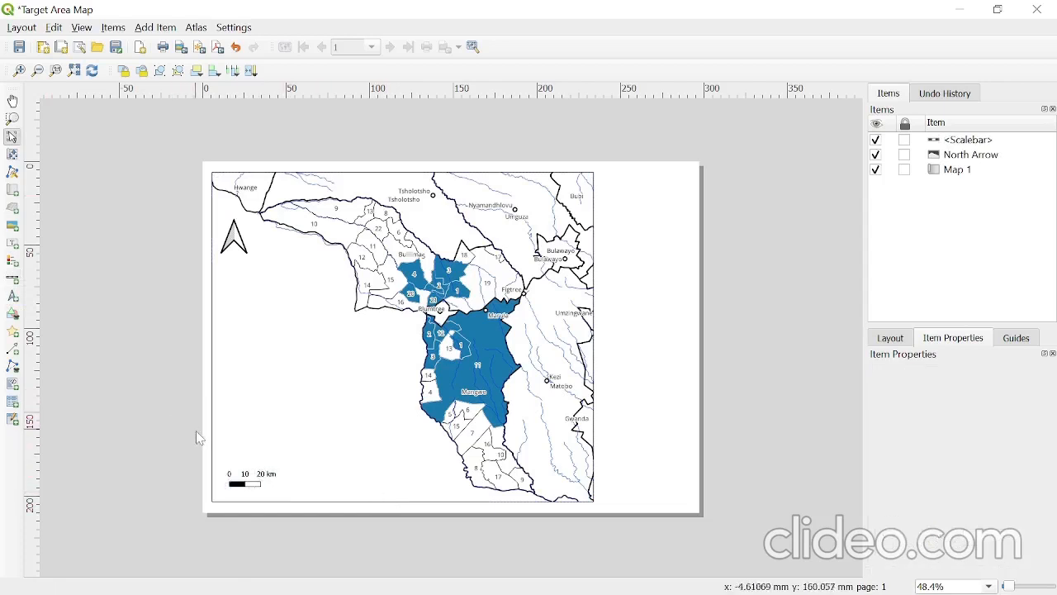
left_click(457, 374)
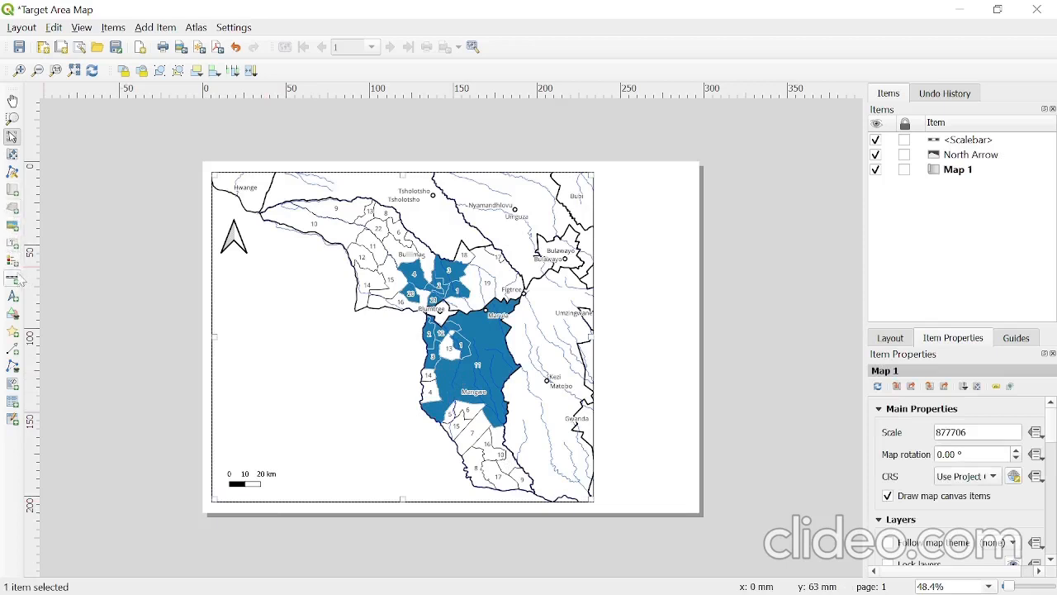
- Add a label about 120 mm wide along the map's upper-left edge with the text TARGET WARDS
left_click(12, 242)
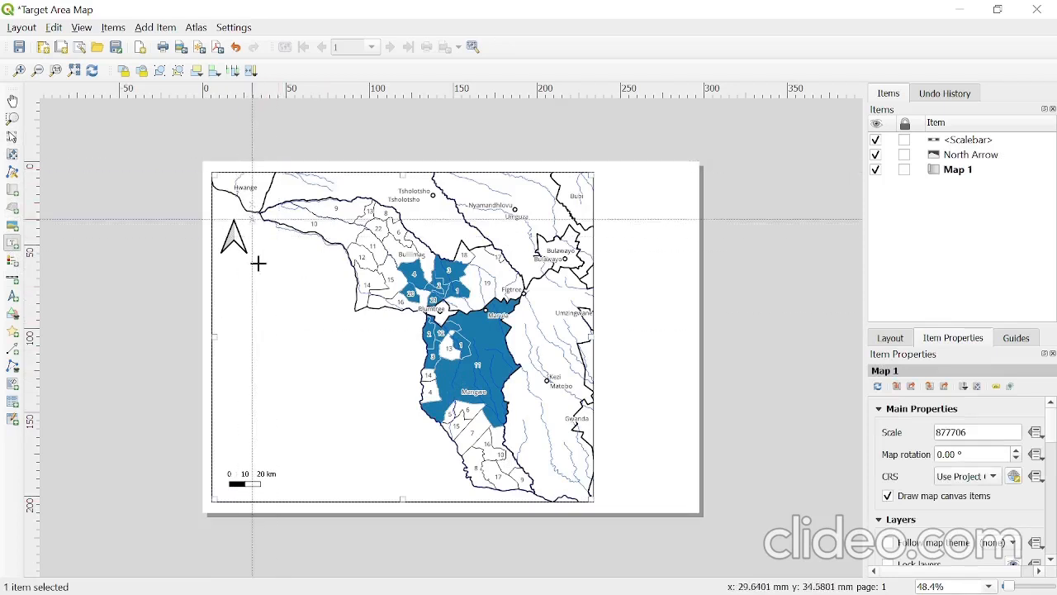
left_click_drag(219, 172, 422, 191)
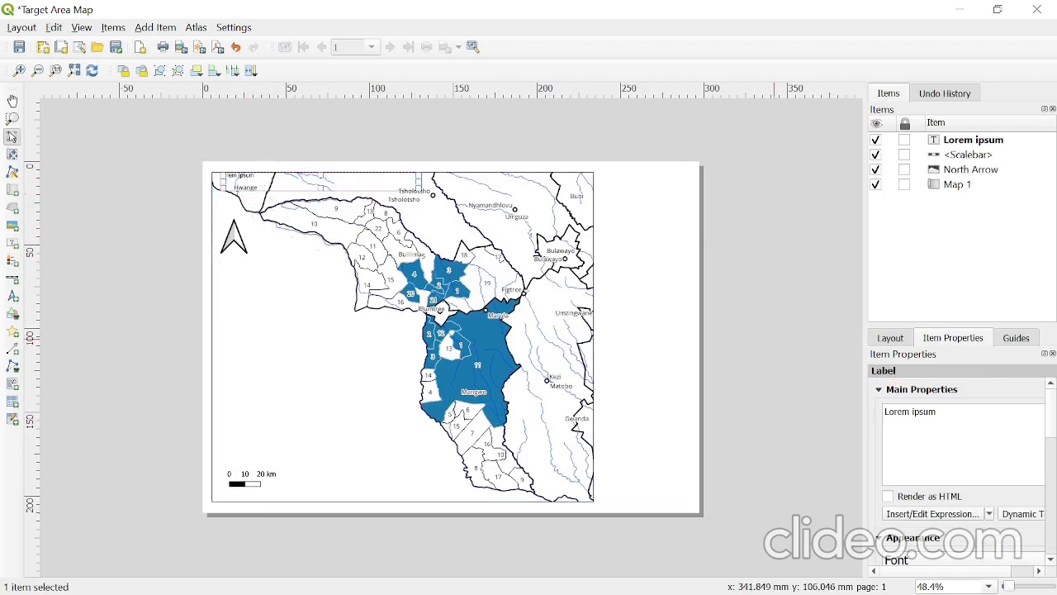
key("ctrl+a")
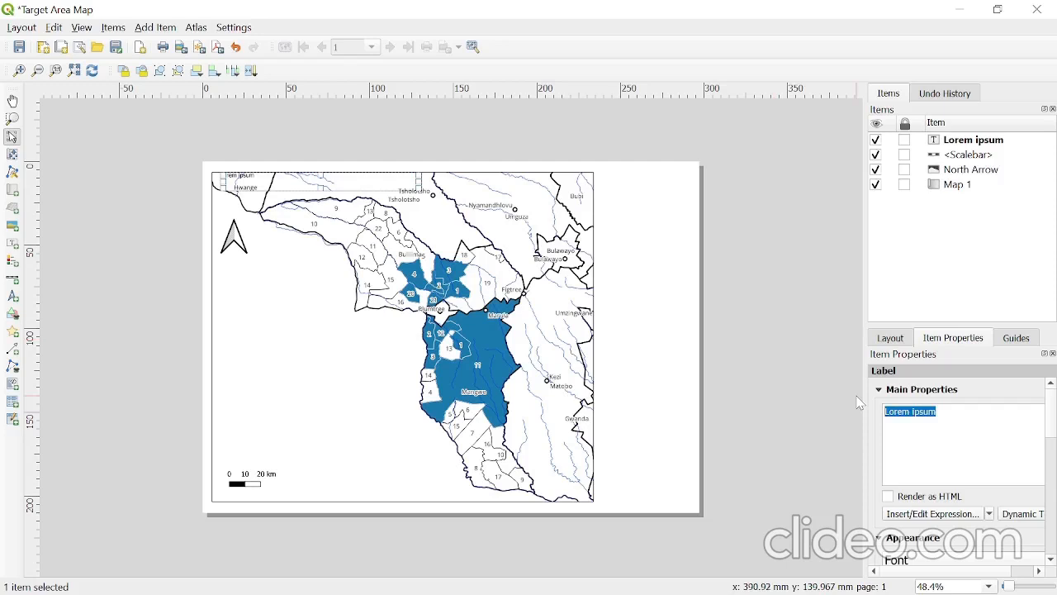
type("TARGET")
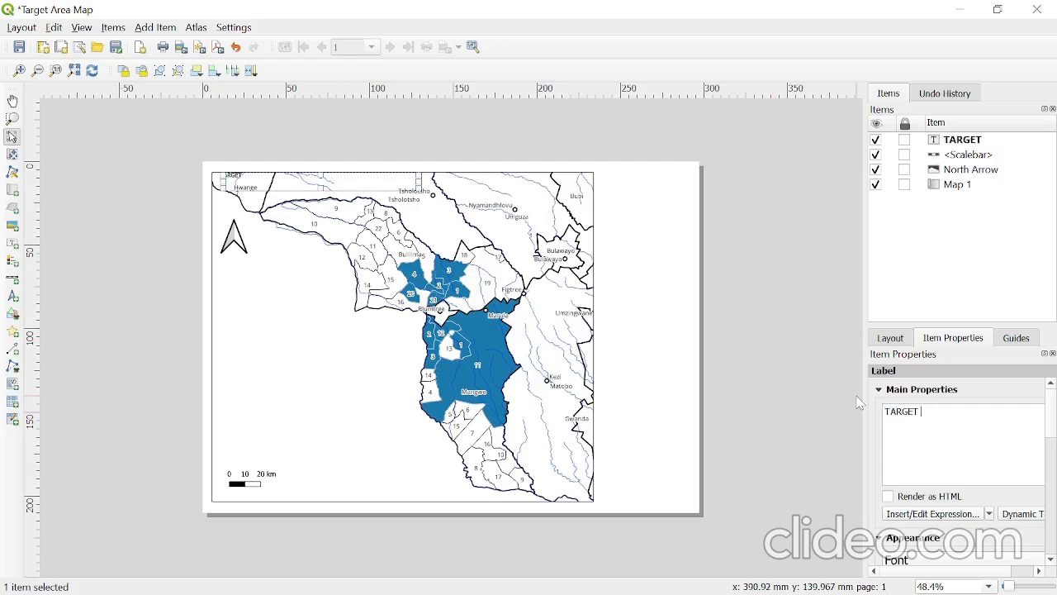
type(" WARDS")
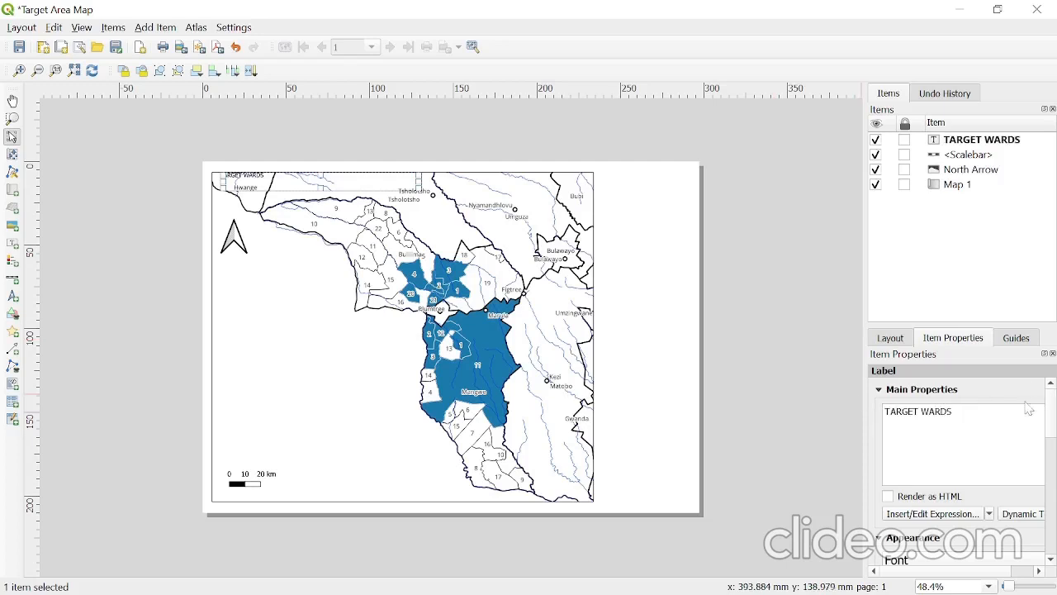
- Set the font of the TARGET WARDS label to Arial Black
left_click(944, 563)
left_click(887, 394)
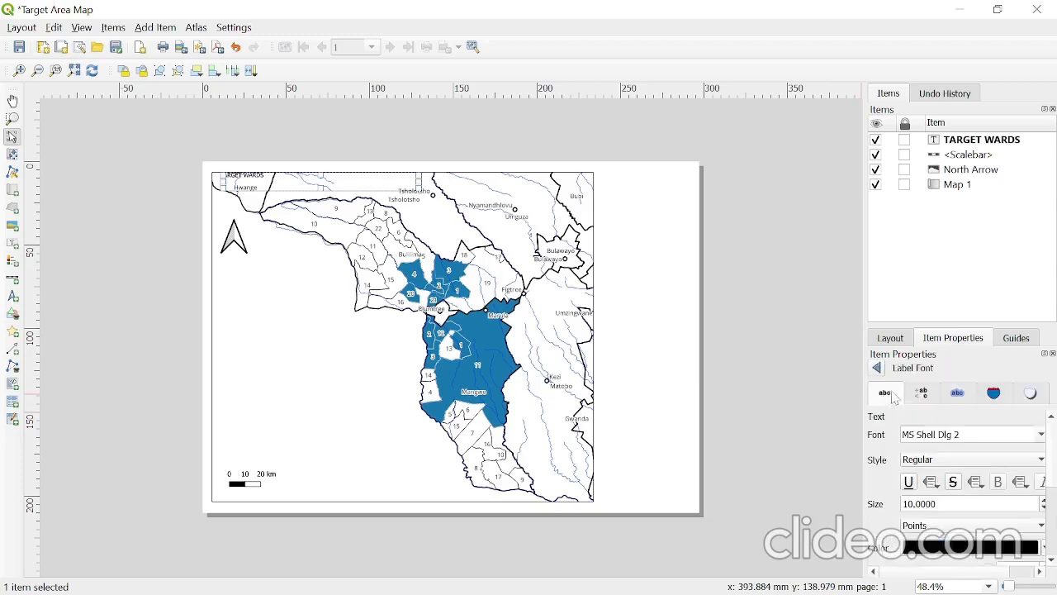
left_click(1042, 435)
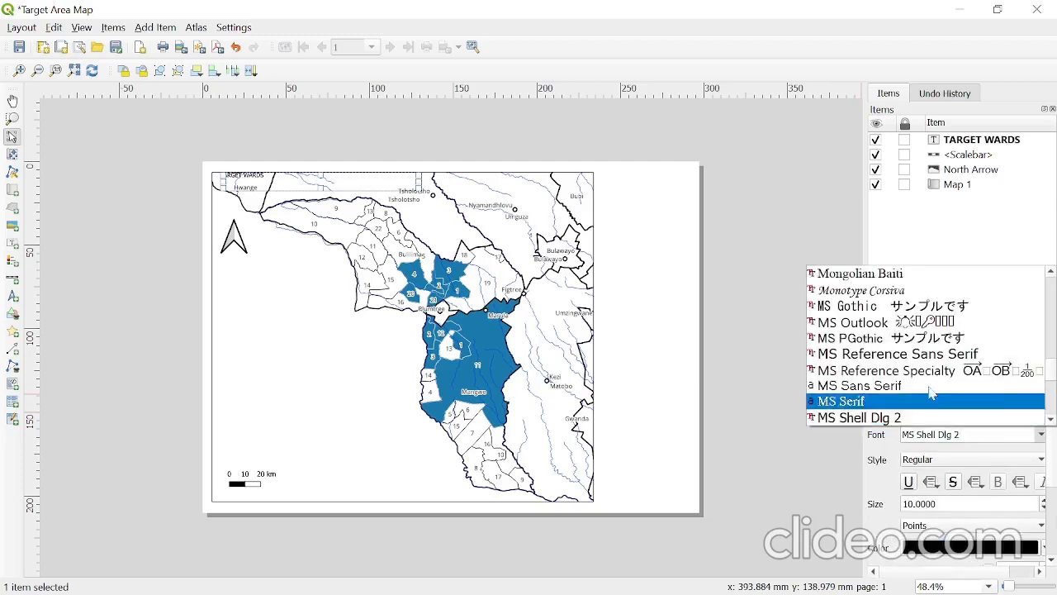
scroll(925, 347, "up", 6)
left_click(1053, 263)
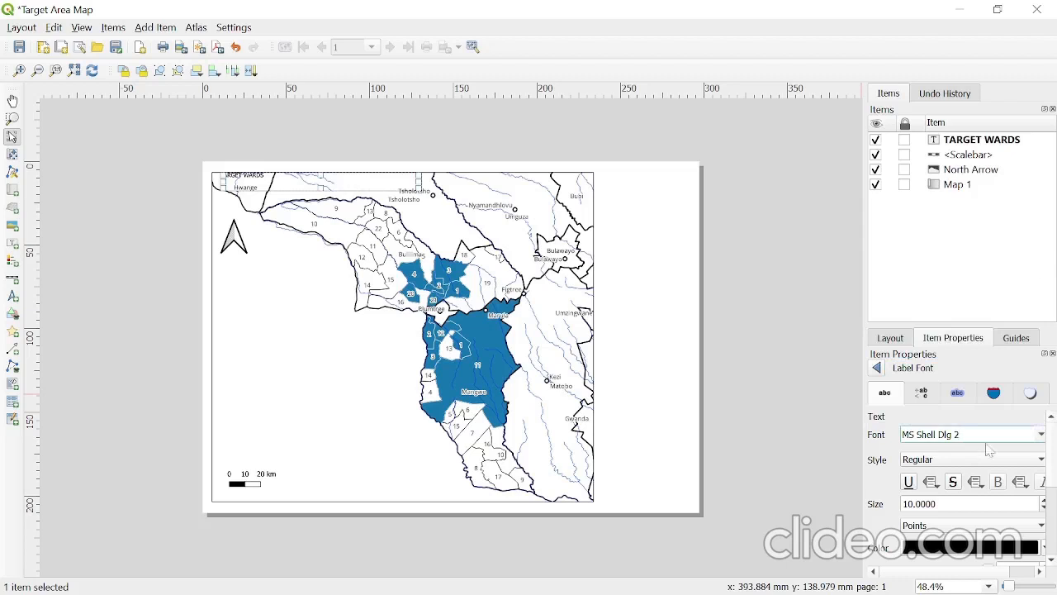
left_click(1043, 435)
left_click_drag(1053, 376, 1041, 236)
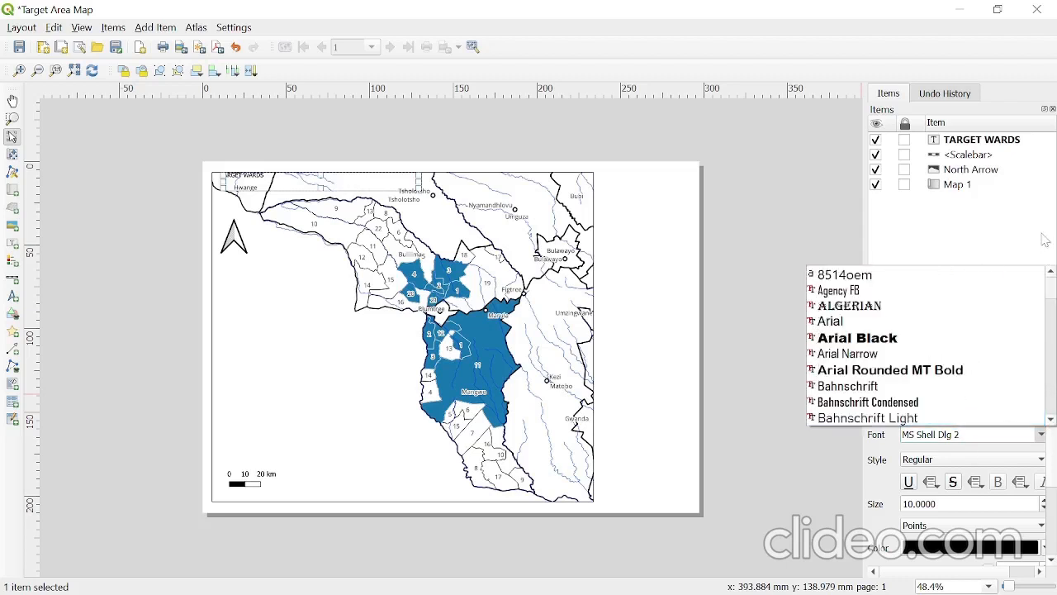
left_click(873, 370)
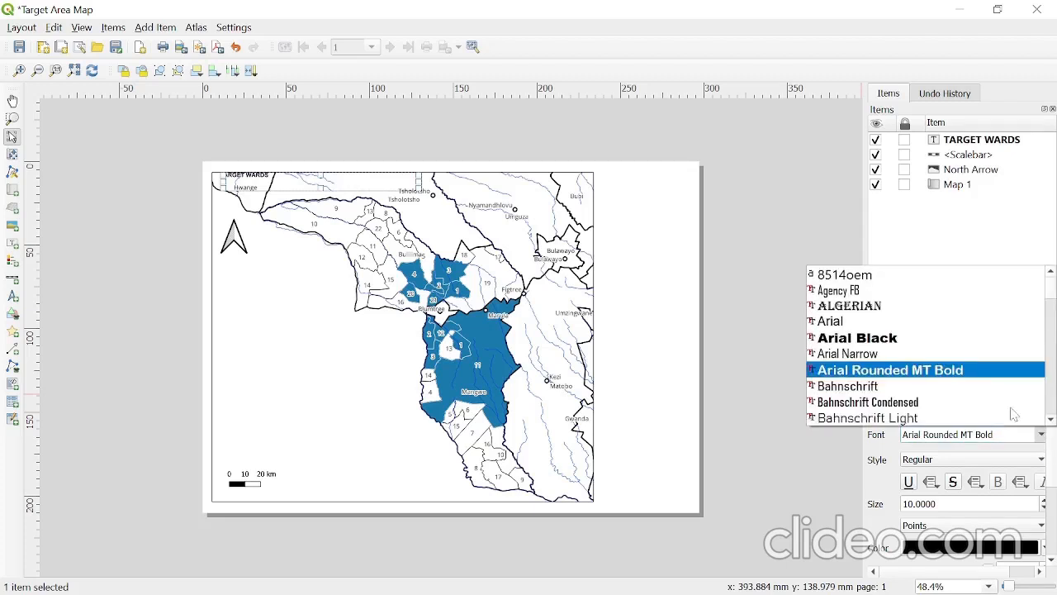
left_click(867, 339)
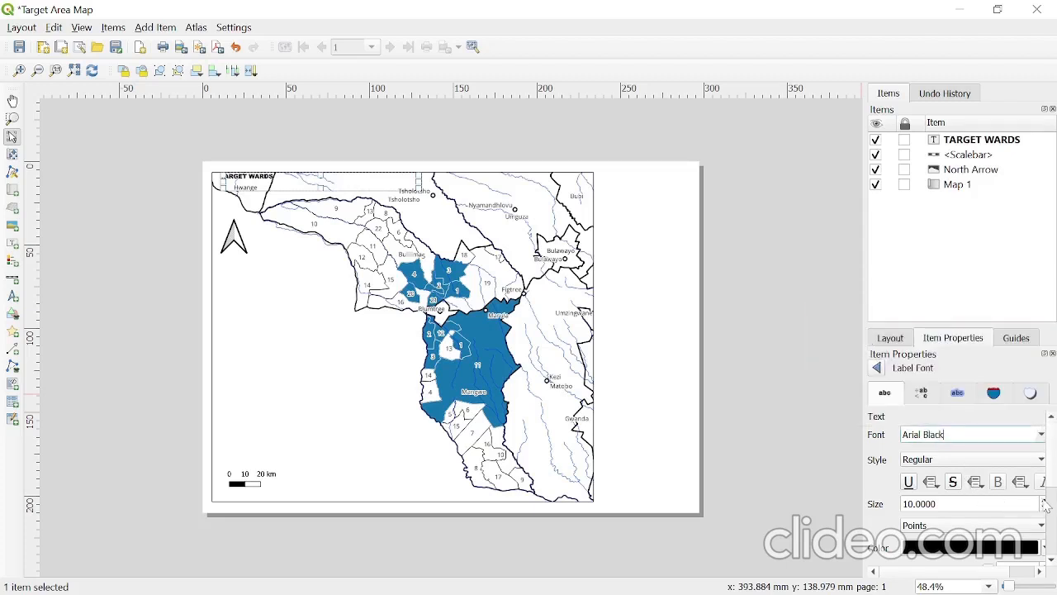
- Set the font size of the TARGET WARDS label to 21 points
left_click(1044, 501)
left_click(1044, 500)
left_click(1044, 501)
left_click(1044, 501)
left_click(1044, 501)
left_click(1044, 500)
left_click(1044, 501)
left_click(1044, 500)
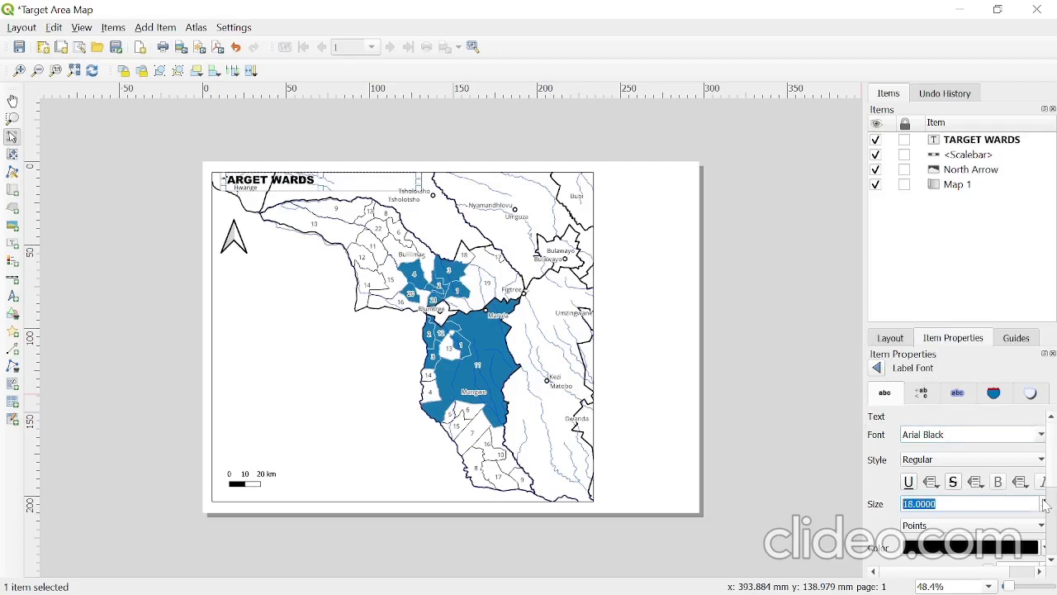
left_click(1044, 501)
left_click(1044, 501)
left_click(1044, 500)
left_click_drag(1053, 482, 1053, 523)
scroll(1053, 524, "up", 3)
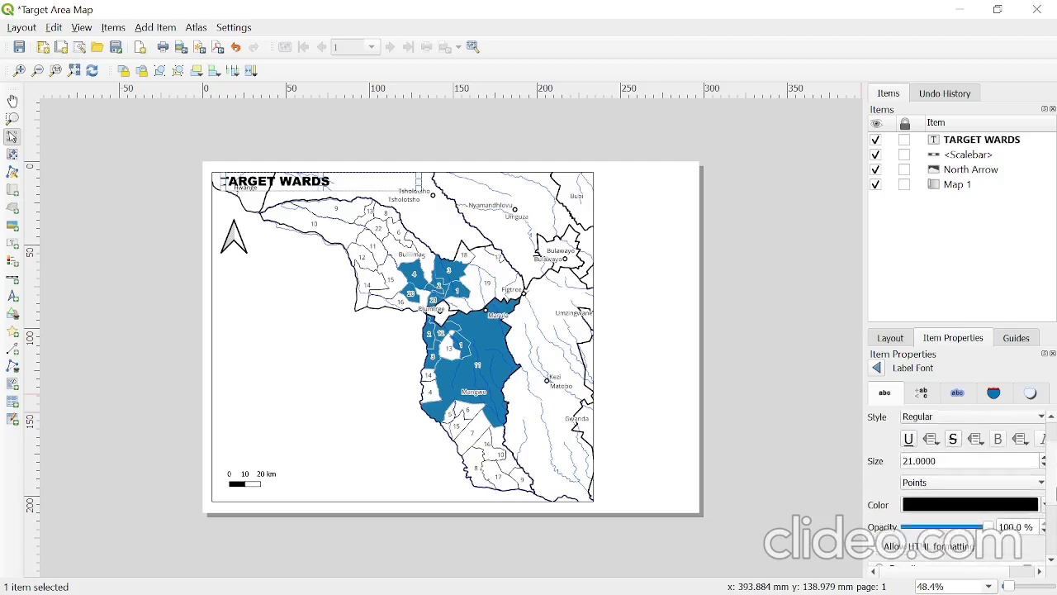
left_click(876, 368)
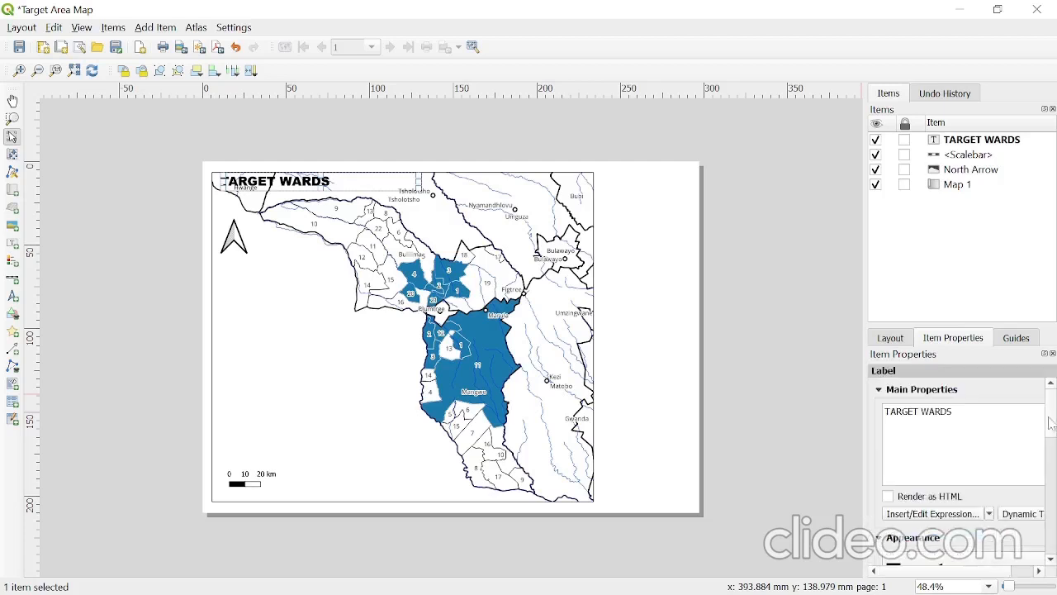
- Align the TARGET WARDS label text to center horizontally and middle vertically, and narrow the label to fit its text
scroll(992, 446, "down", 6)
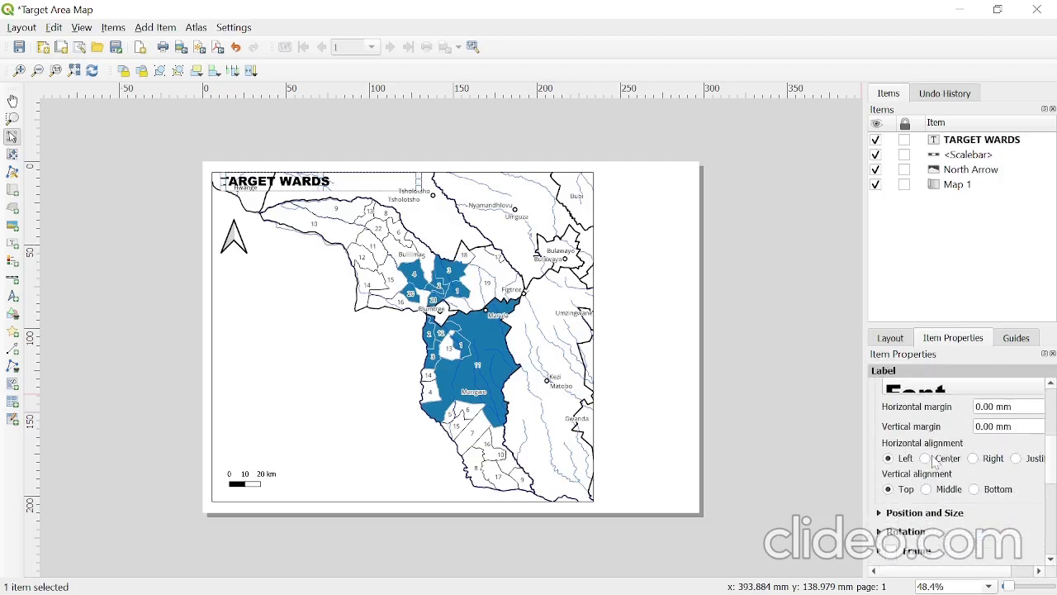
left_click(926, 458)
left_click(928, 489)
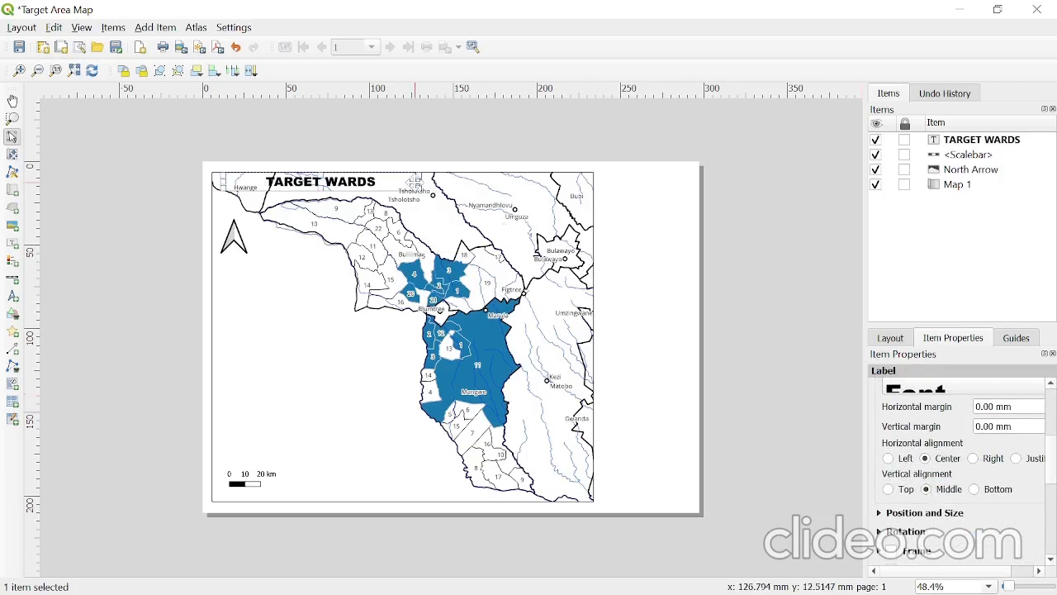
left_click_drag(414, 183, 340, 181)
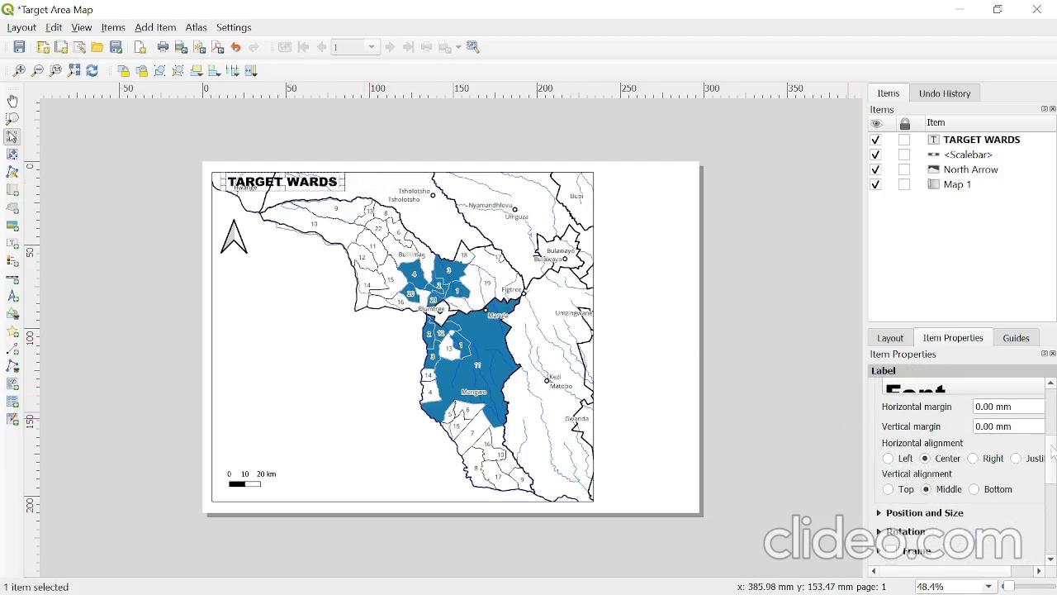
- Turn on the frame and background of the TARGET WARDS label and move it into the map's upper-left corner
scroll(1033, 451, "down", 4)
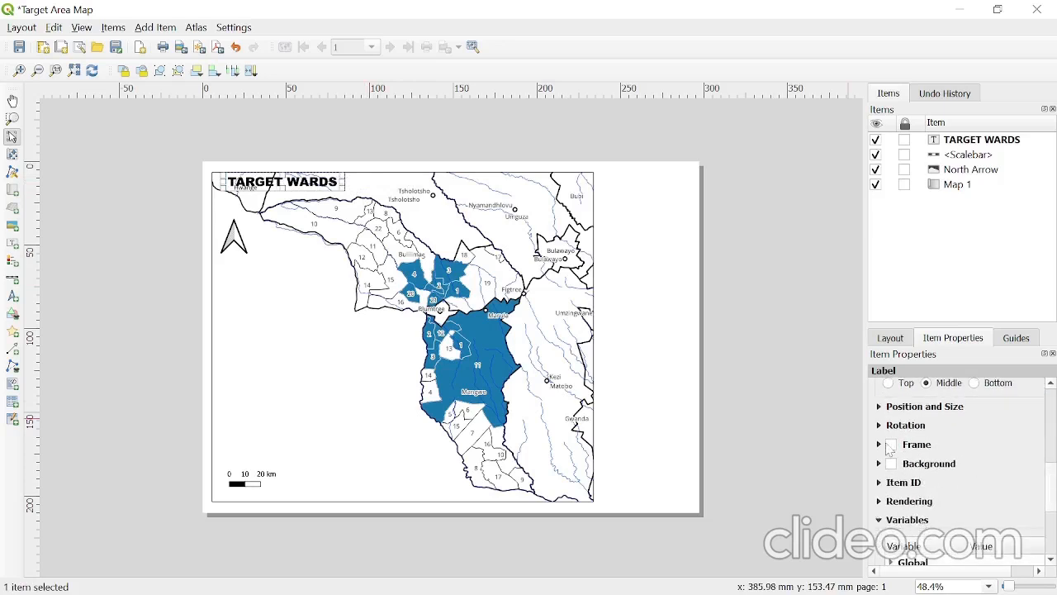
left_click(892, 445)
left_click(881, 470)
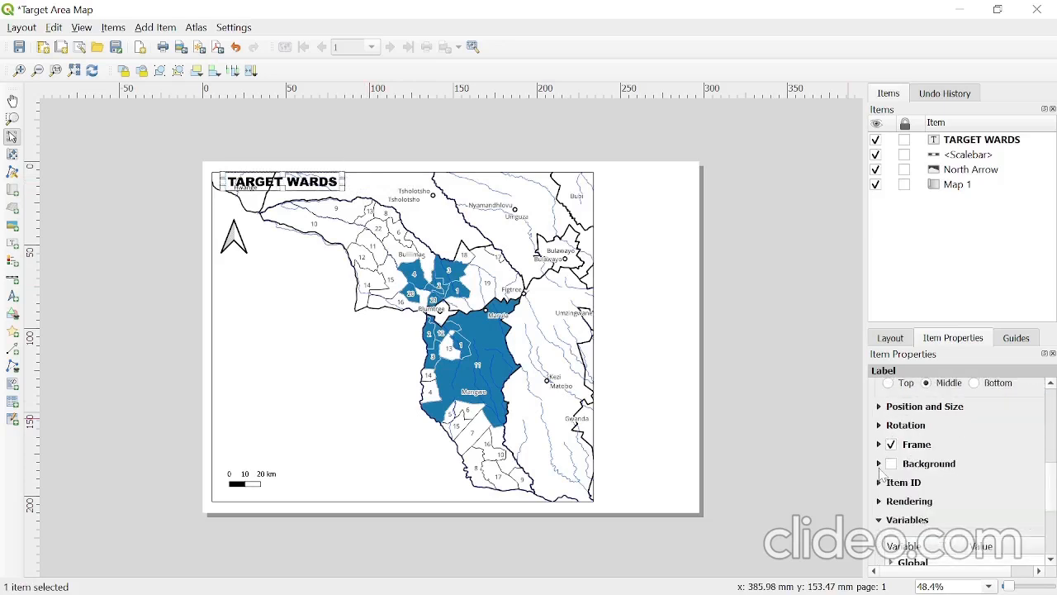
left_click(892, 464)
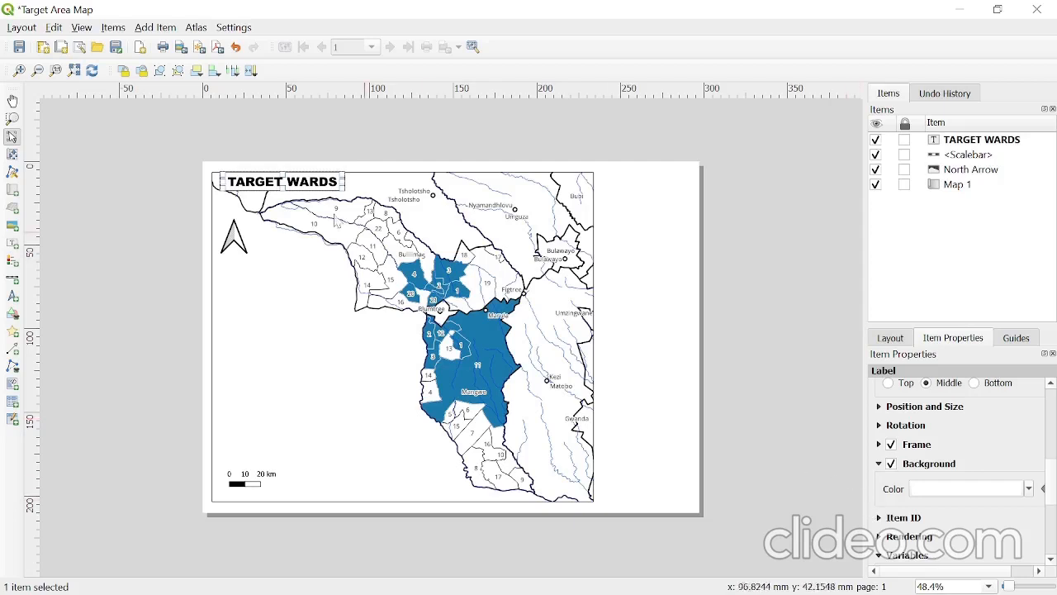
left_click_drag(244, 184, 252, 183)
left_click(331, 150)
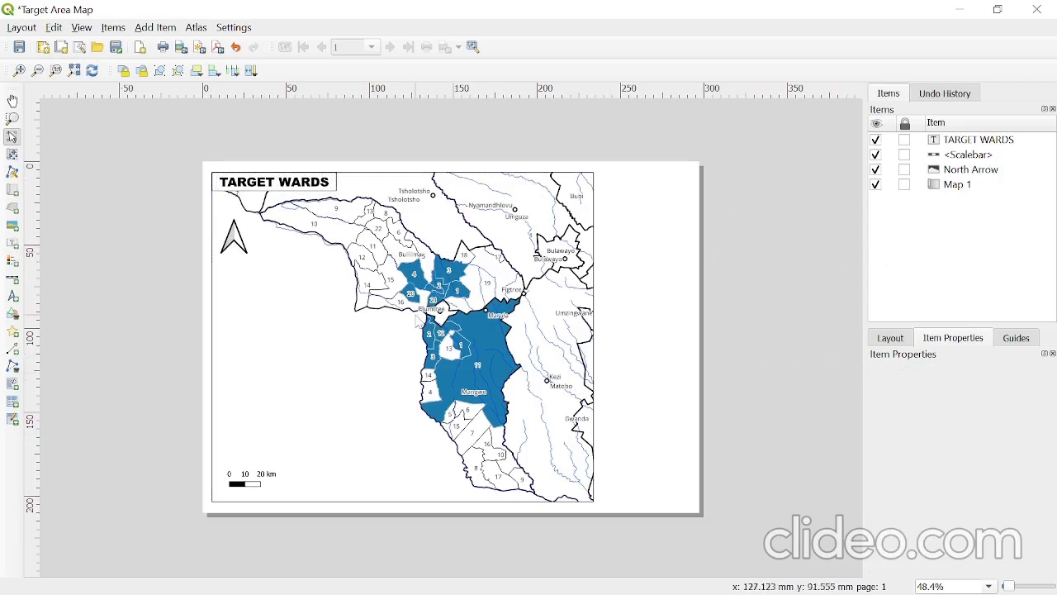
- Add a legend for the map and place it in the empty area above the scale bar
left_click(494, 327)
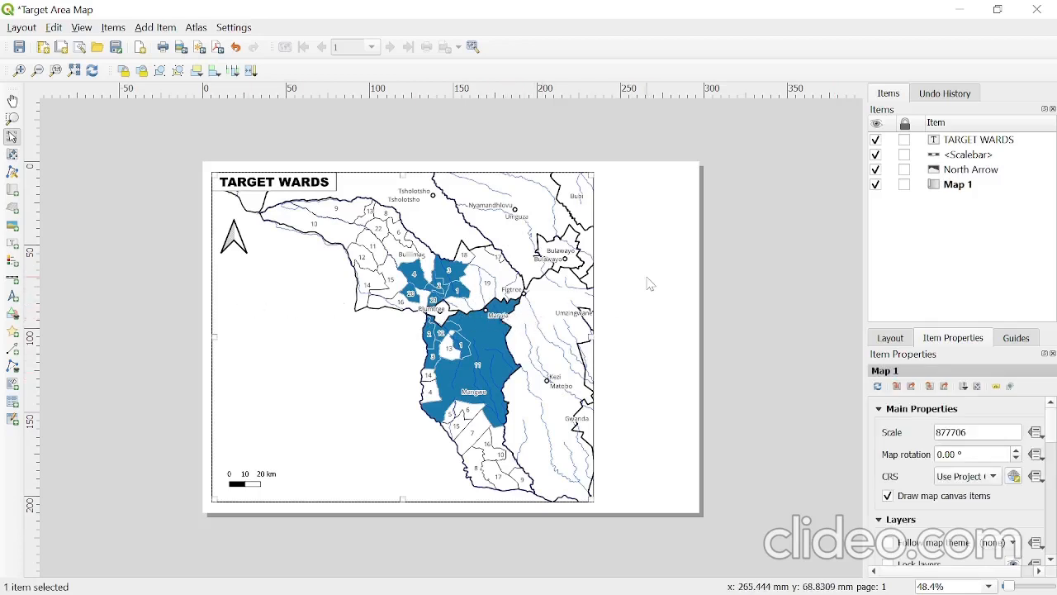
left_click(13, 262)
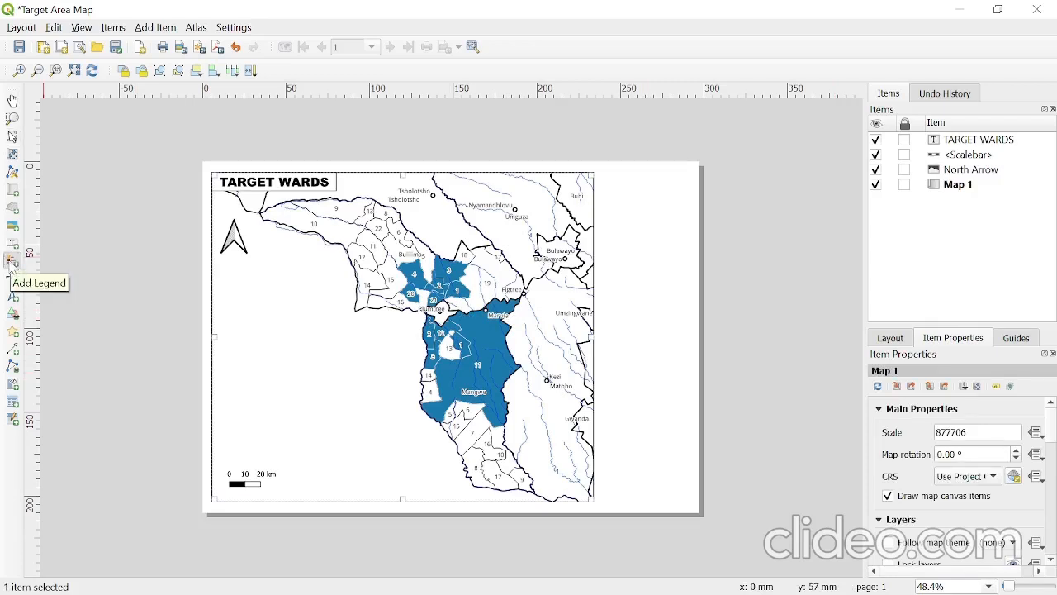
left_click_drag(279, 349, 375, 436)
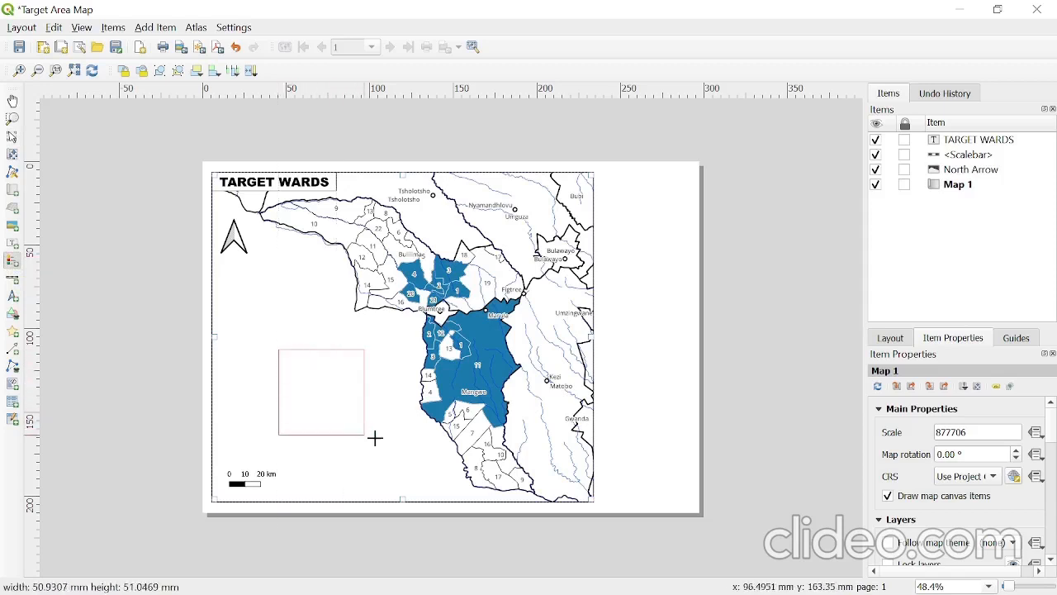
left_click_drag(358, 402, 307, 386)
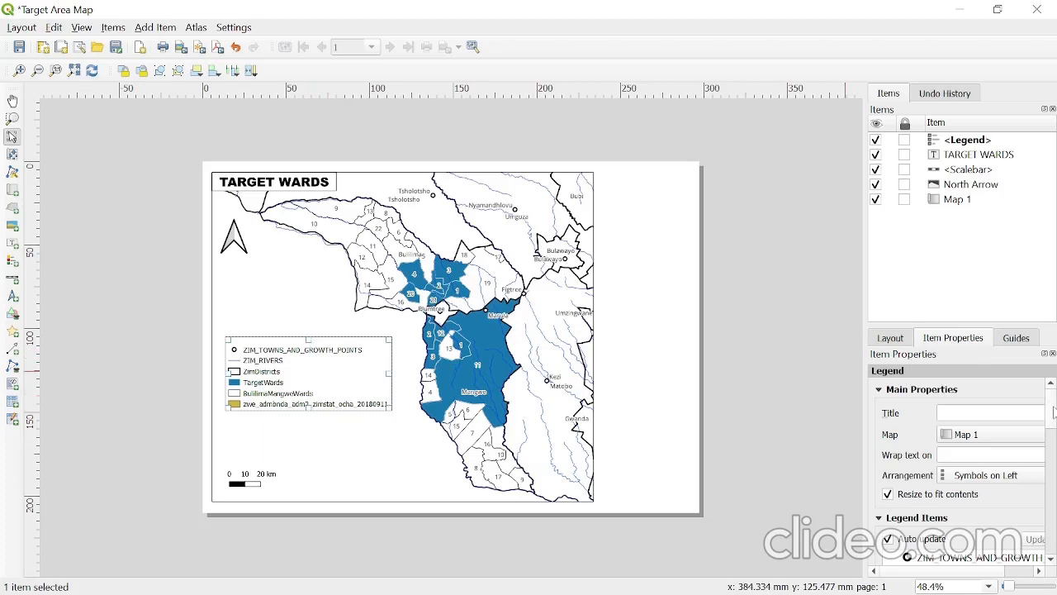
- Turn off auto update for the legend items
scroll(959, 446, "down", 5)
left_click(939, 430)
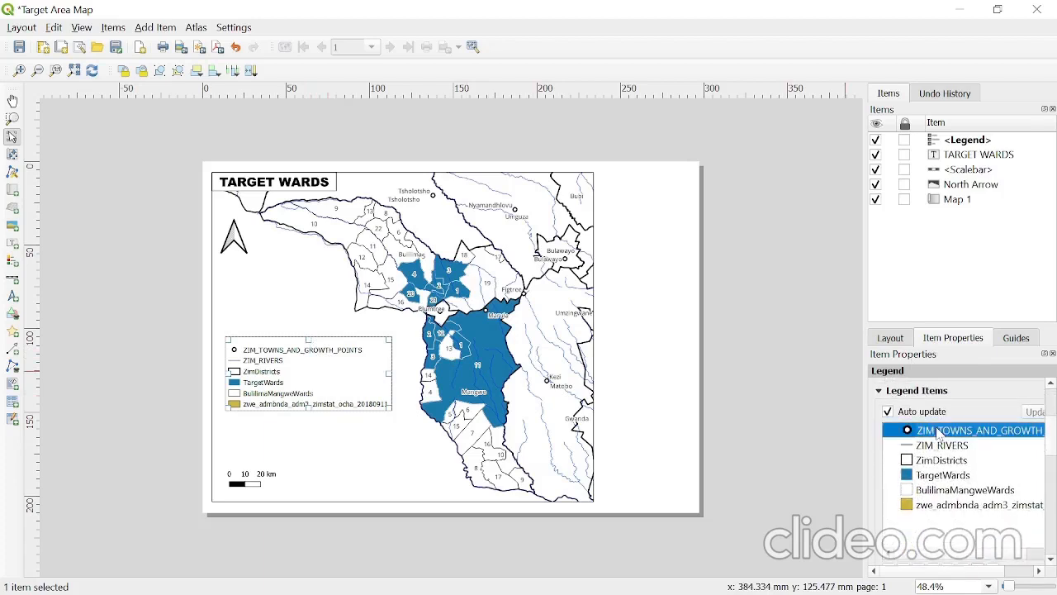
left_click(888, 411)
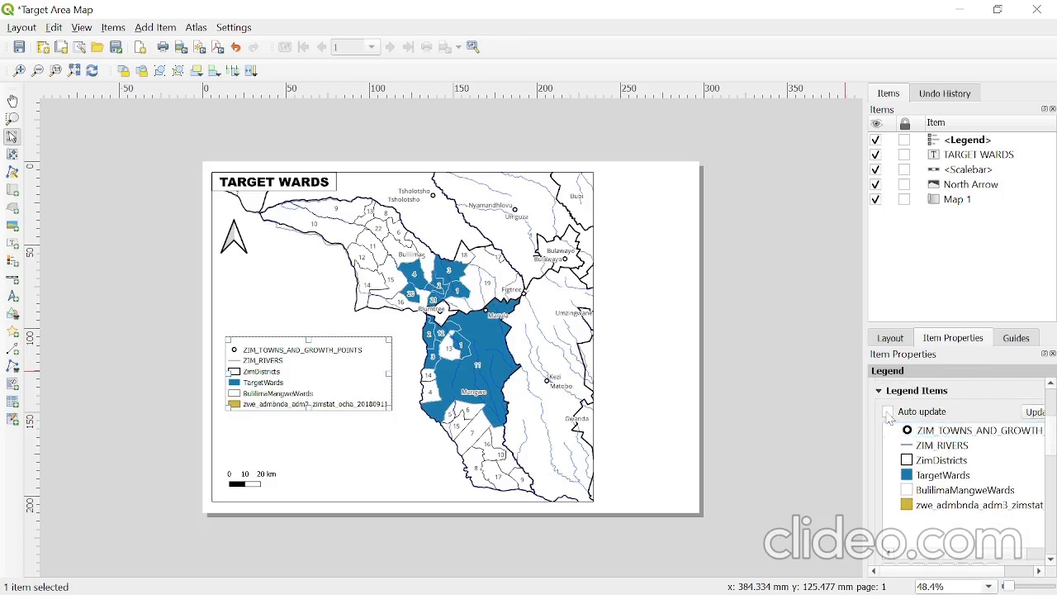
scroll(1053, 446, "down", 1)
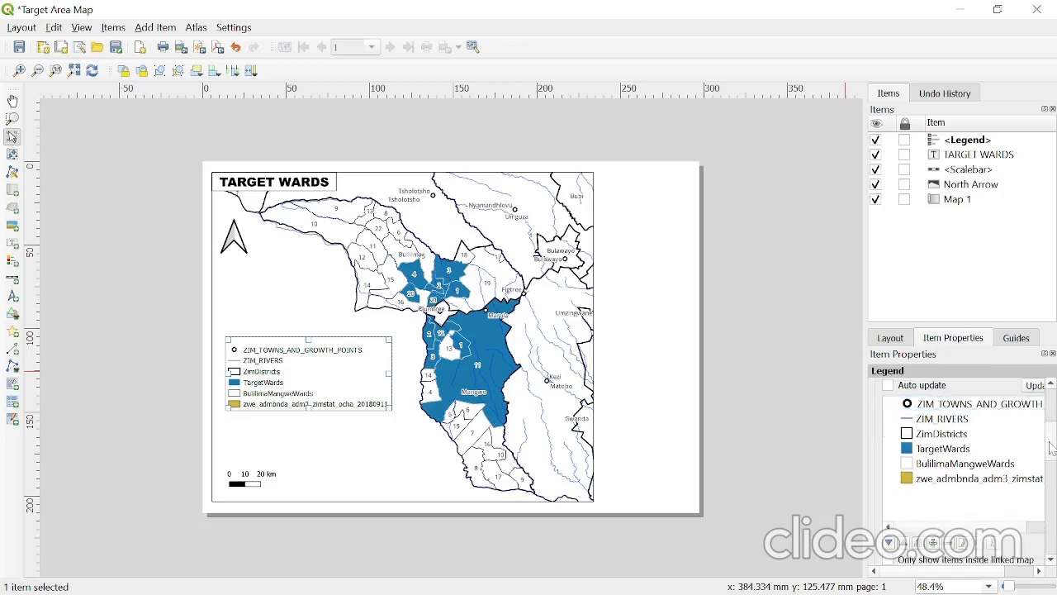
- Rename the ZIM_TOWNS_AND_GROWTH_POINTS legend entry to Towns and Growth Points
left_click(943, 405)
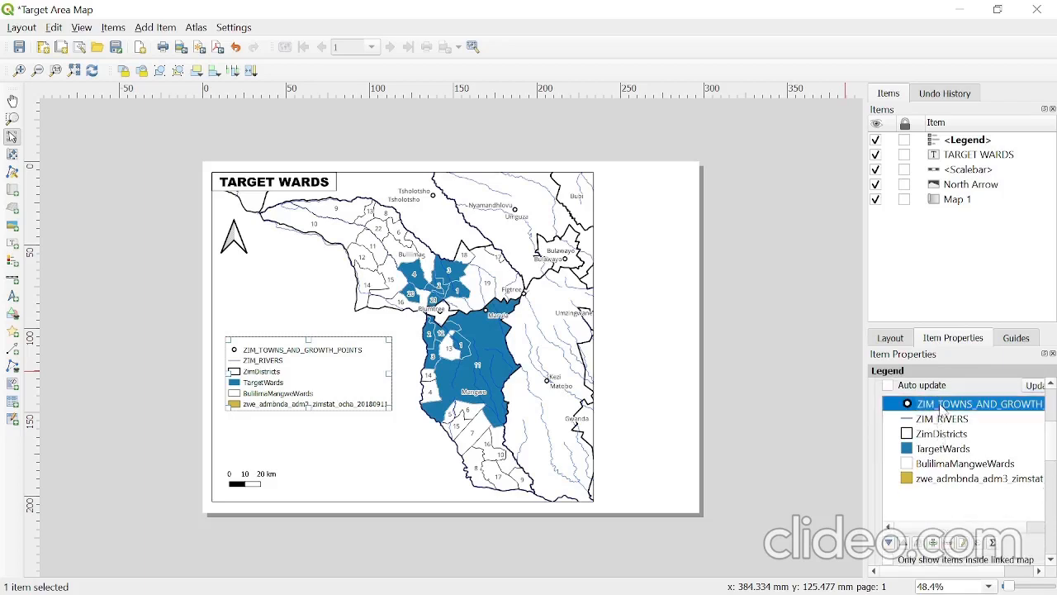
left_click(963, 543)
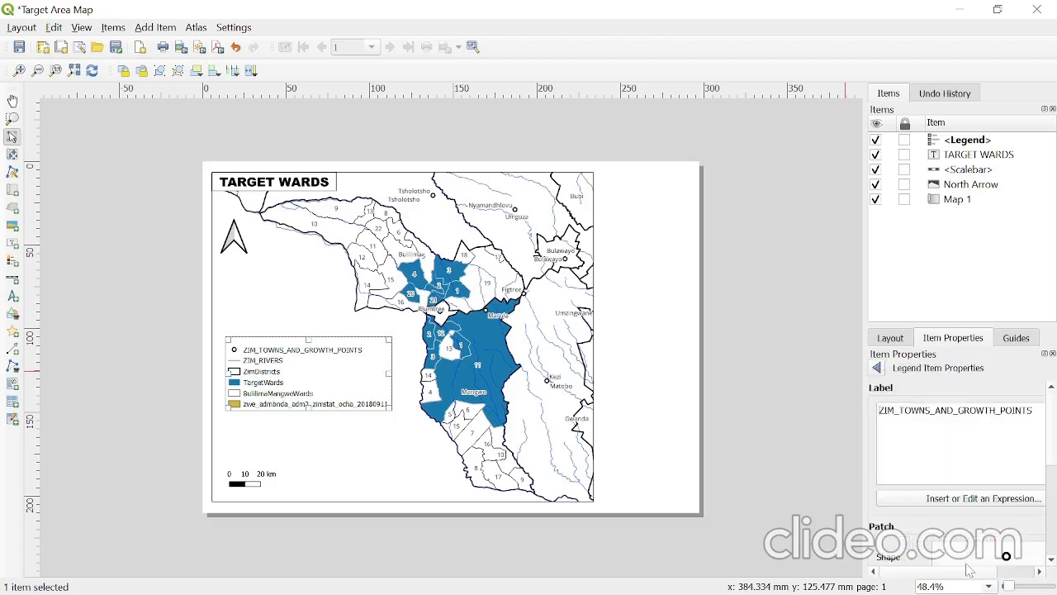
left_click(877, 368)
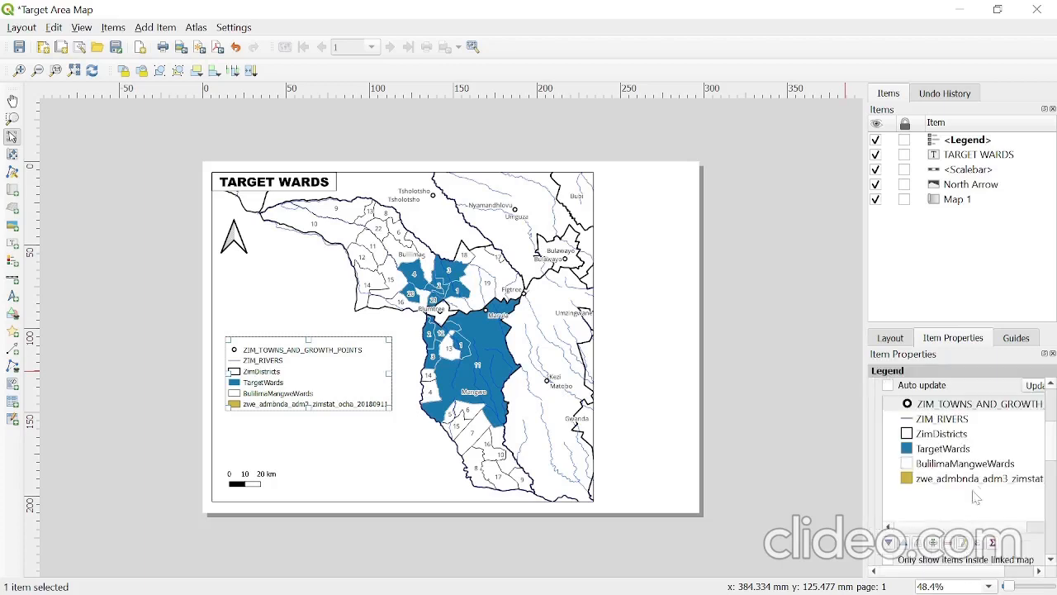
left_click(964, 542)
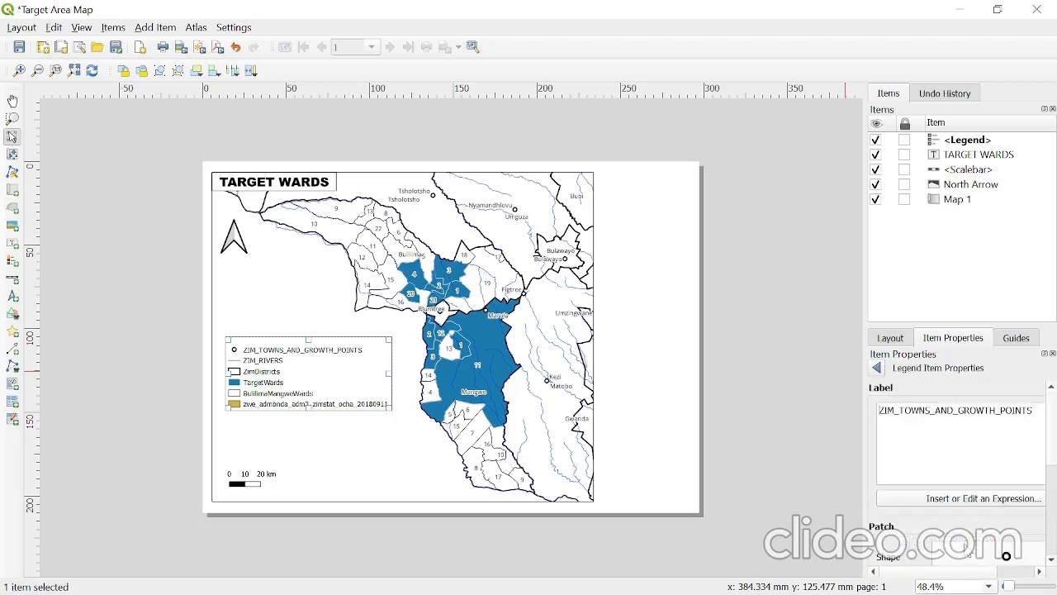
left_click_drag(1033, 410, 757, 372)
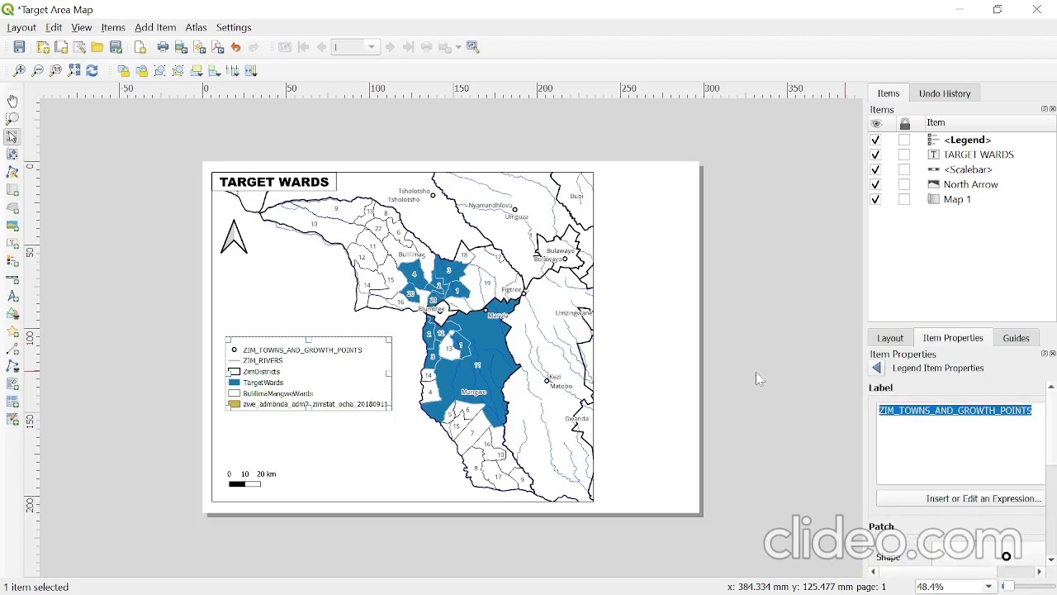
type("g")
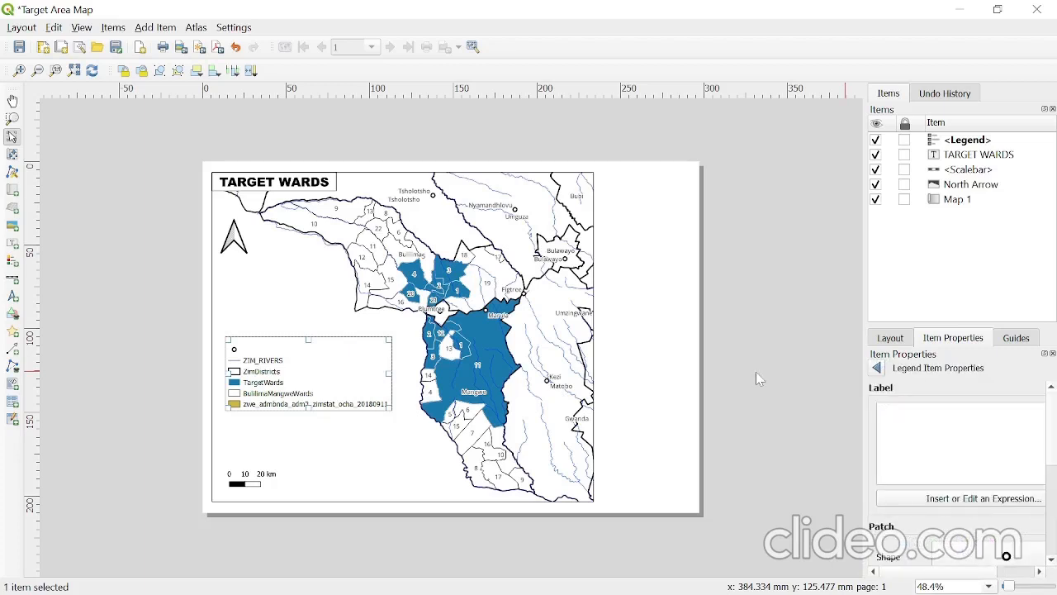
type("Towns and Growth Points")
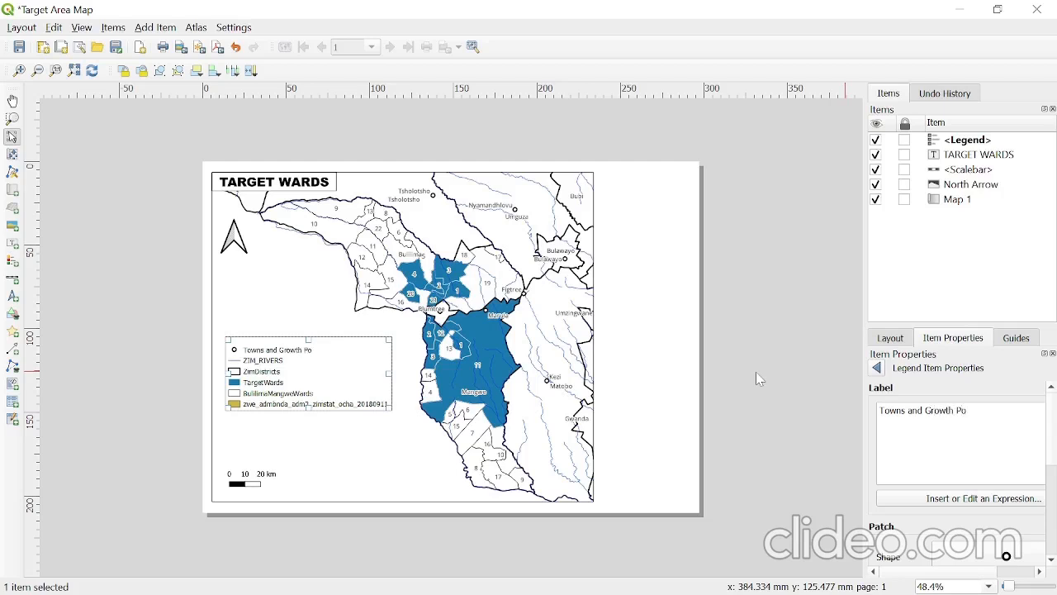
left_click(878, 368)
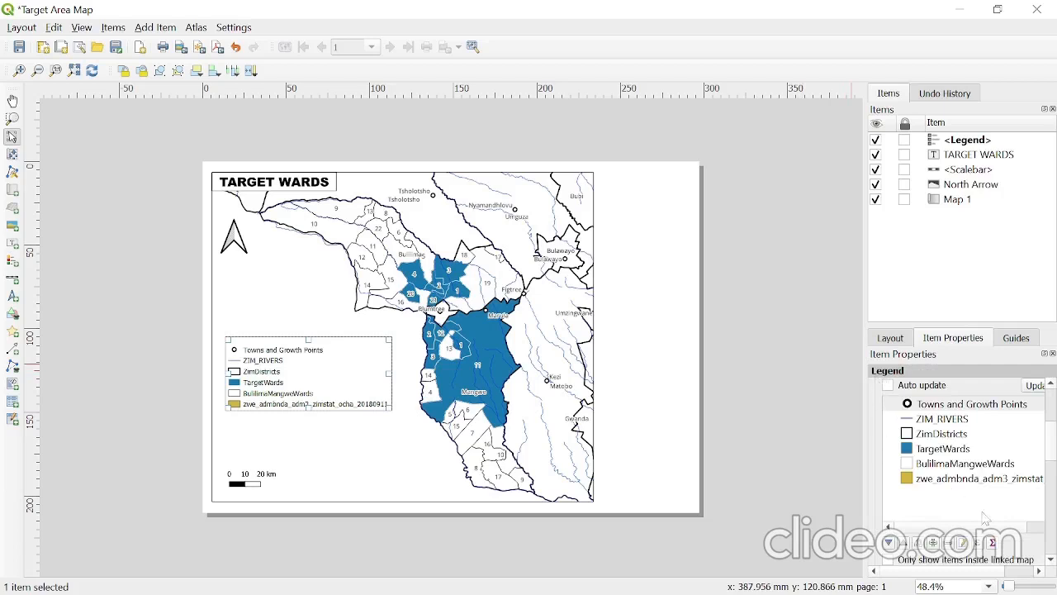
- Rename the ZimDistricts legend entry to District Boundaries
left_click(944, 436)
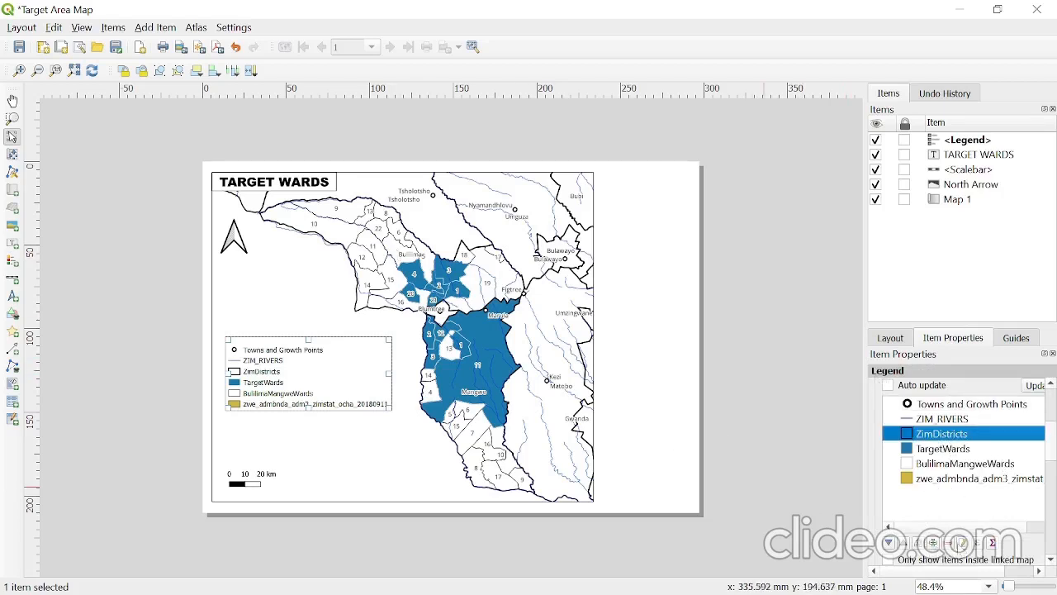
left_click(962, 543)
left_click_drag(926, 411, 703, 353)
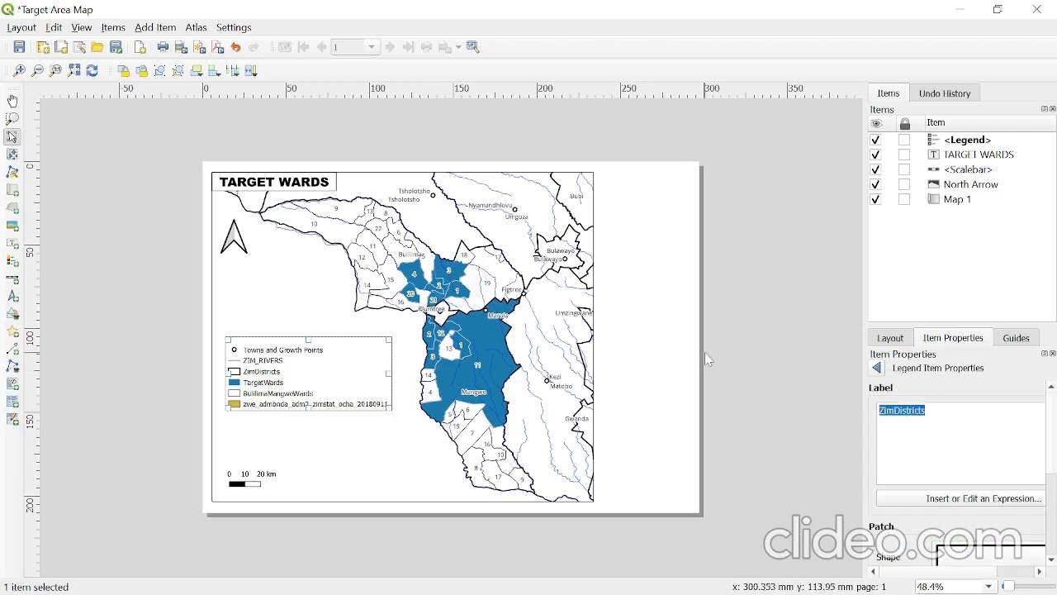
type("D")
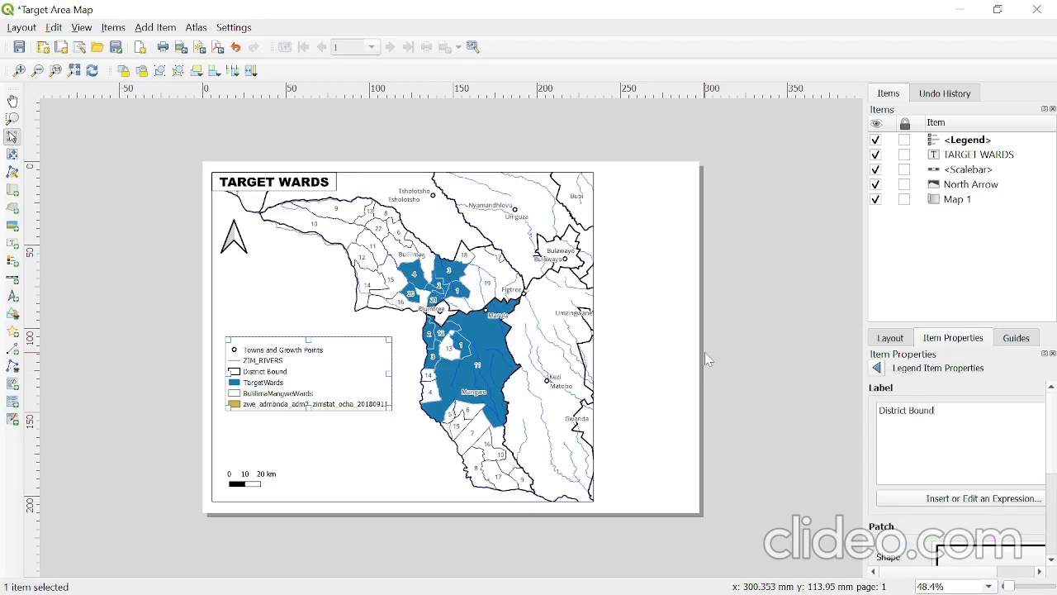
left_click(877, 368)
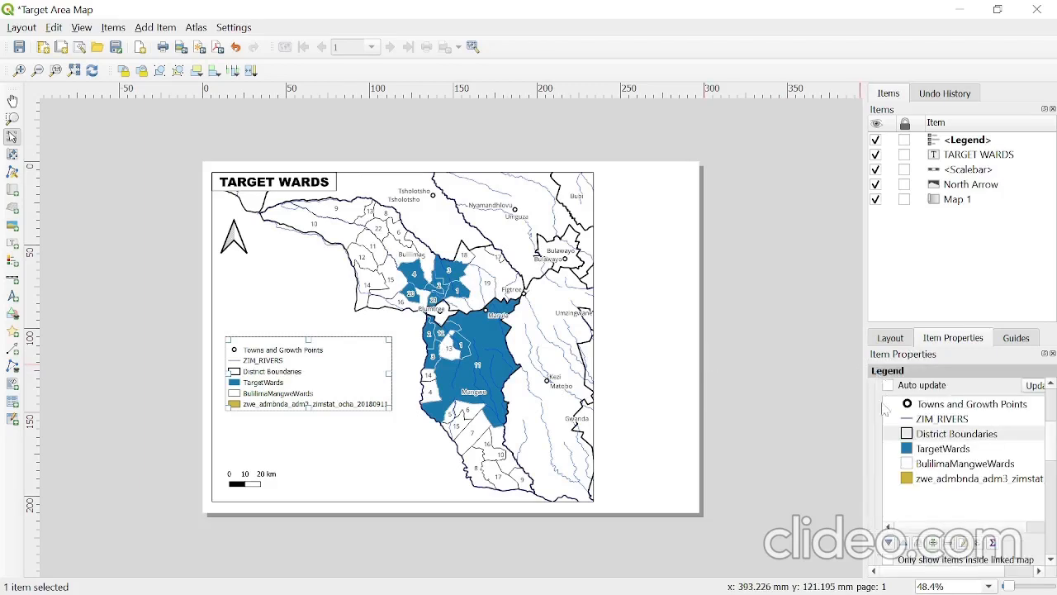
- Rename the TargetWards legend entry to Target Wards, with a space between the words
left_click(949, 451)
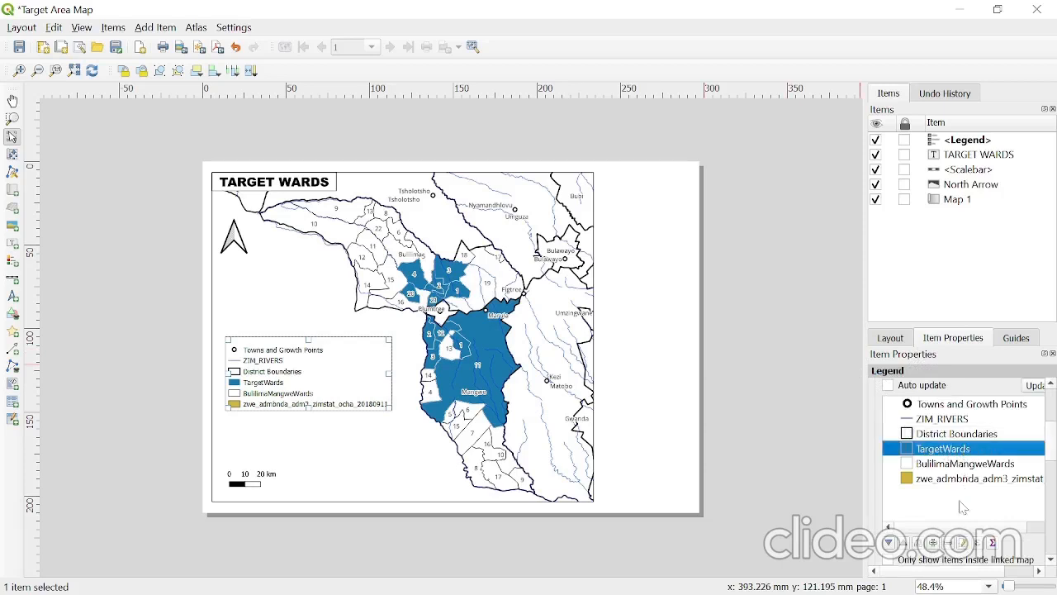
left_click(961, 543)
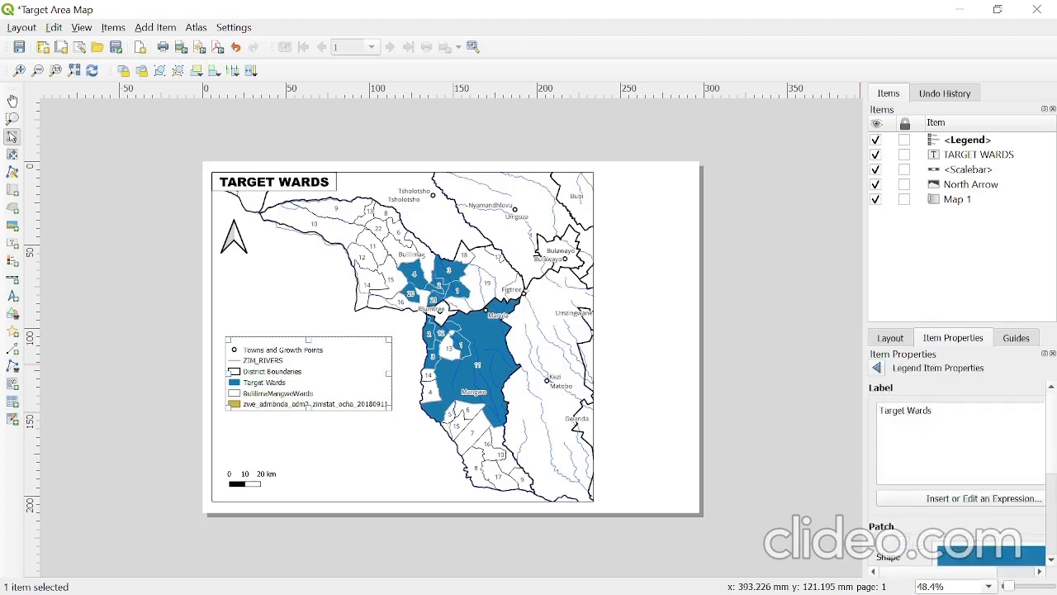
left_click(877, 367)
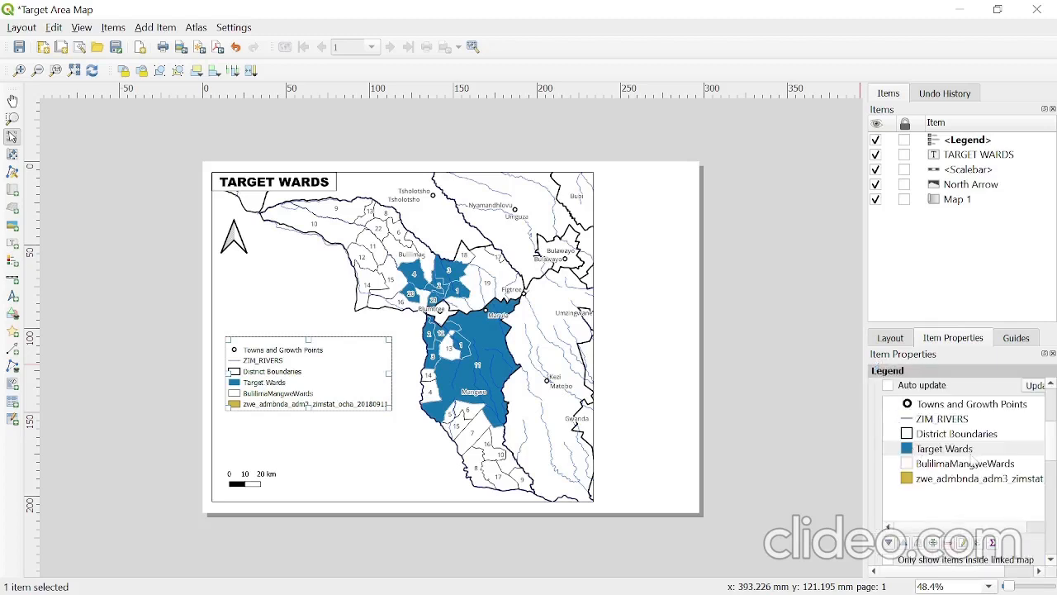
- Rename the BulilimaMangweWards legend entry to Other Wards and remove the zwe_admbnda_adm3 entry from the legend
left_click(971, 465)
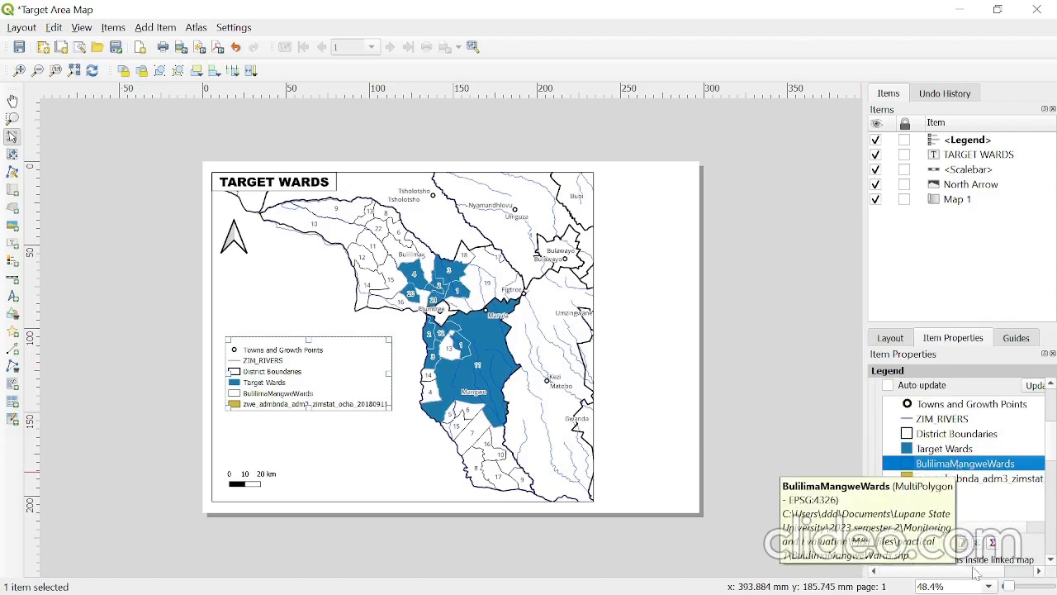
double_click(959, 465)
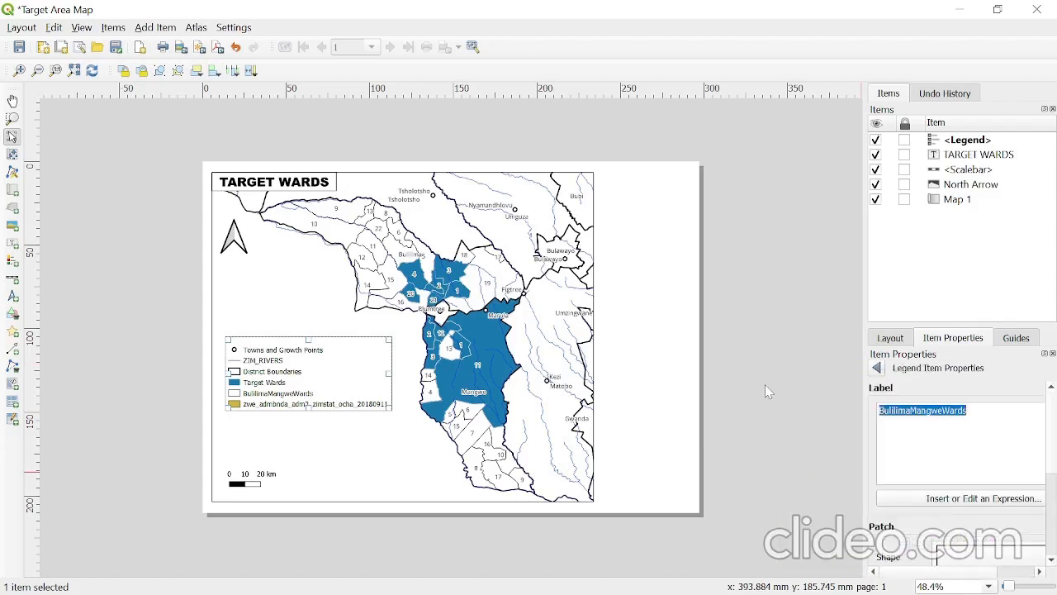
type("Othe")
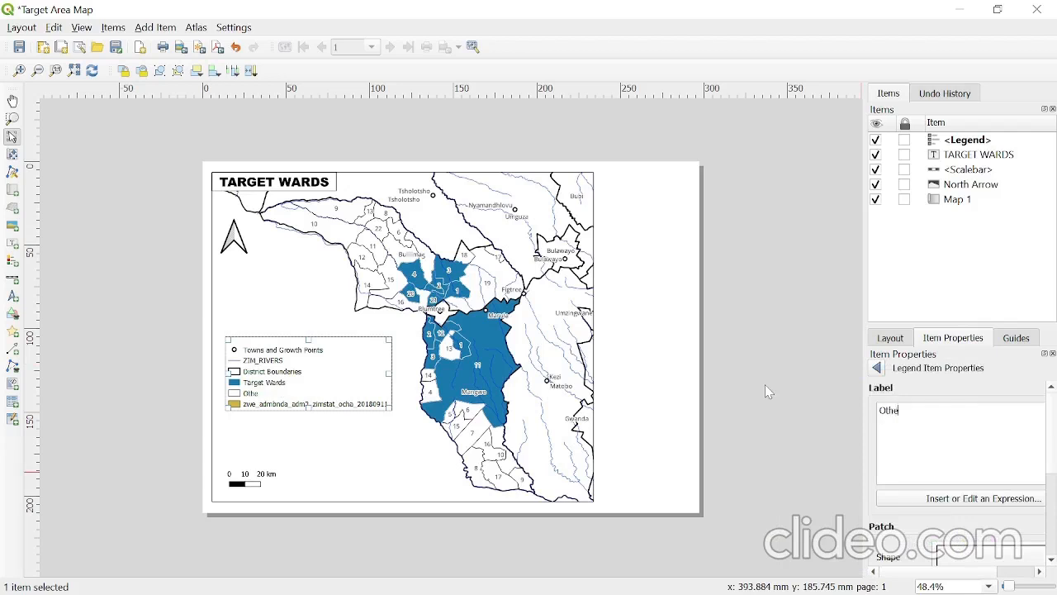
type("r Wards")
left_click(876, 368)
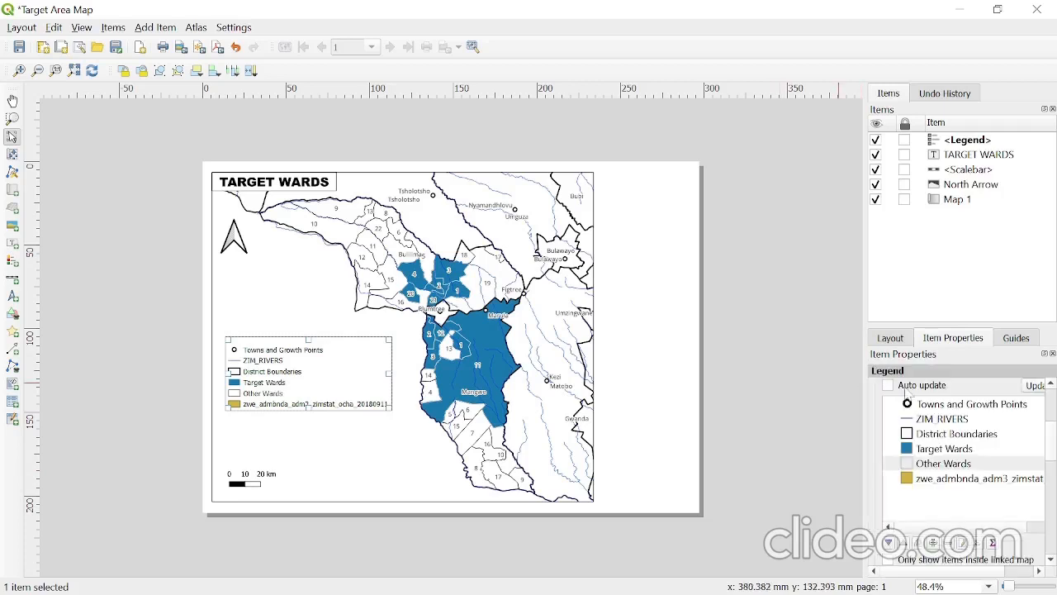
left_click(948, 479)
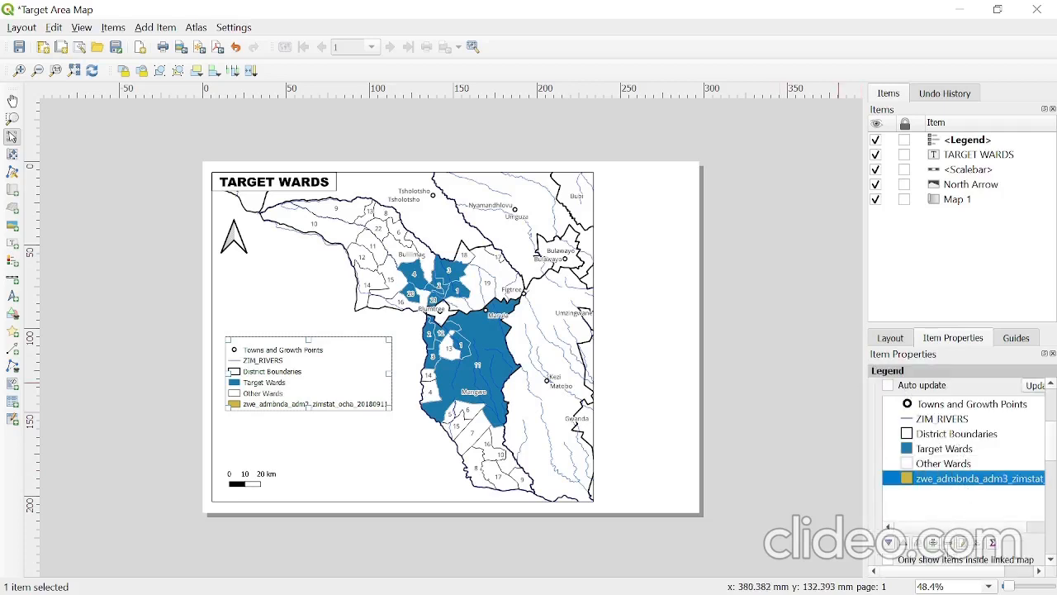
left_click(948, 542)
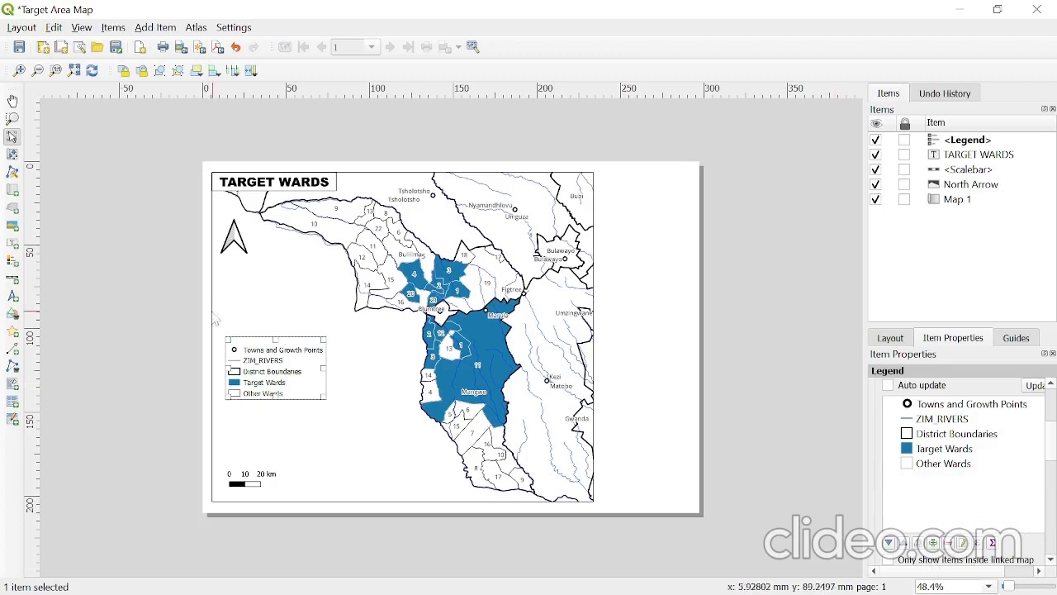
- Set the font of the legend's item labels to Arial Narrow, Regular, size 18
scroll(1047, 453, "down", 5)
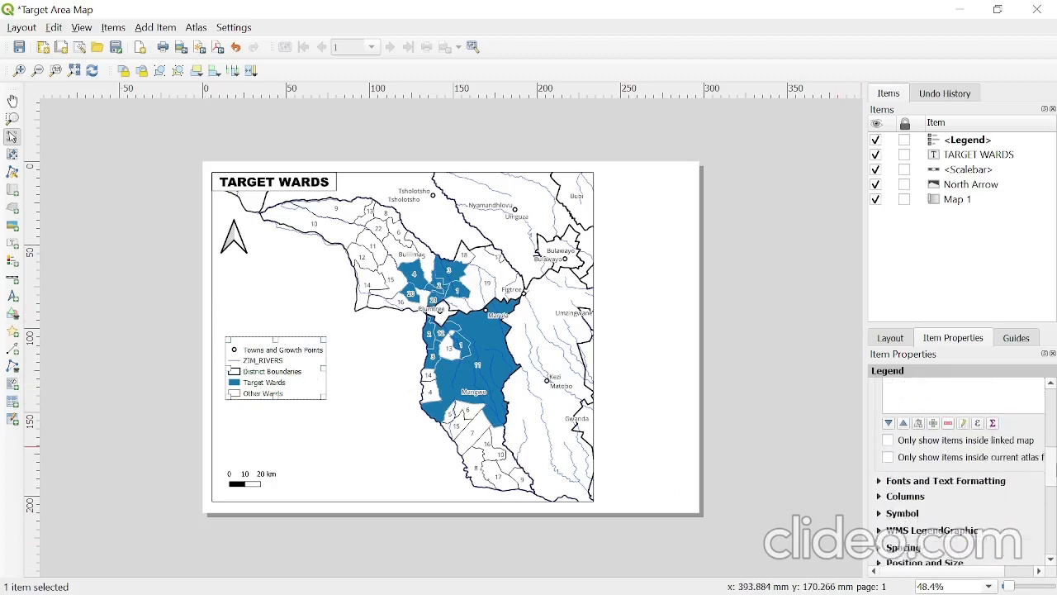
scroll(938, 460, "down", 2)
left_click(880, 410)
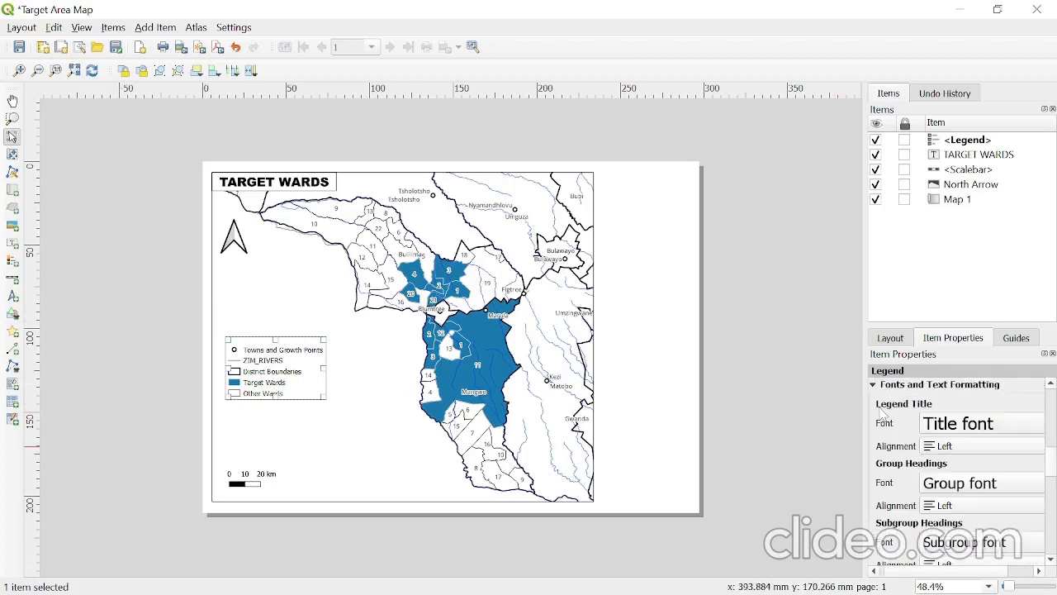
scroll(1053, 486, "down", 5)
scroll(1053, 485, "down", 3)
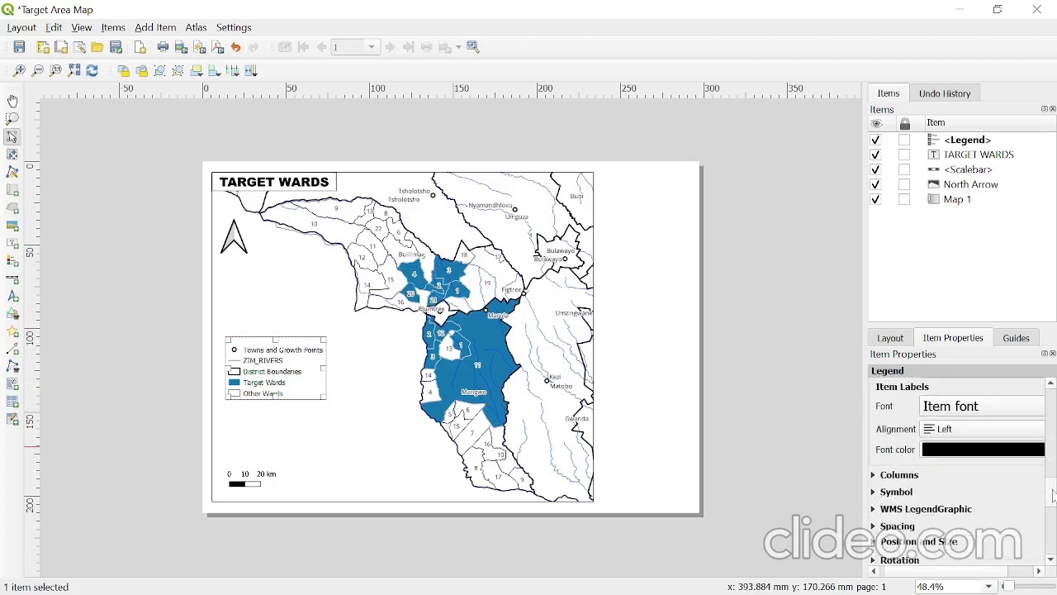
left_click(954, 413)
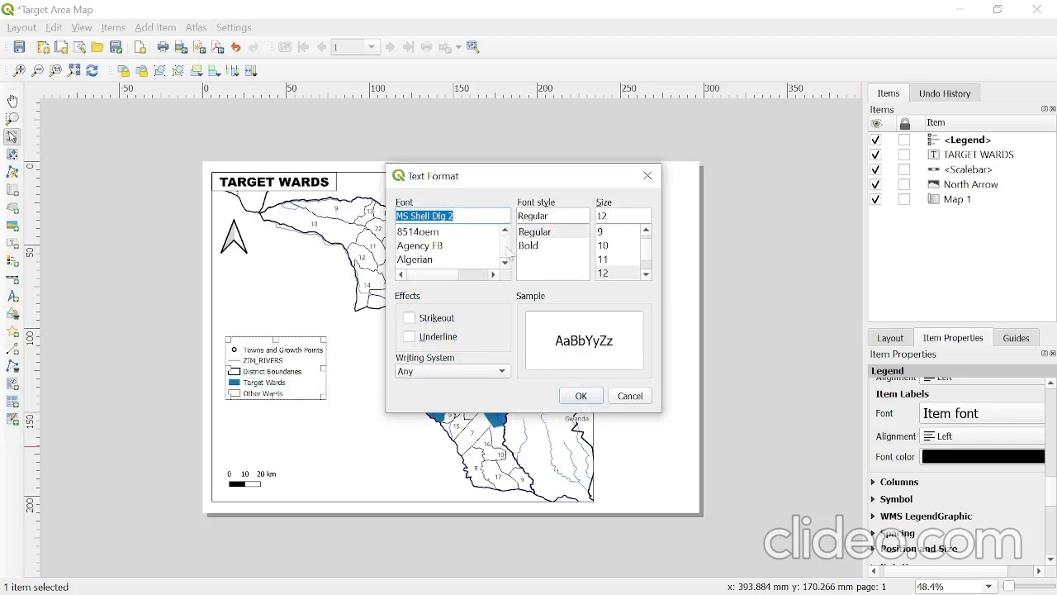
left_click(506, 262)
left_click(506, 262)
left_click(506, 261)
left_click(506, 262)
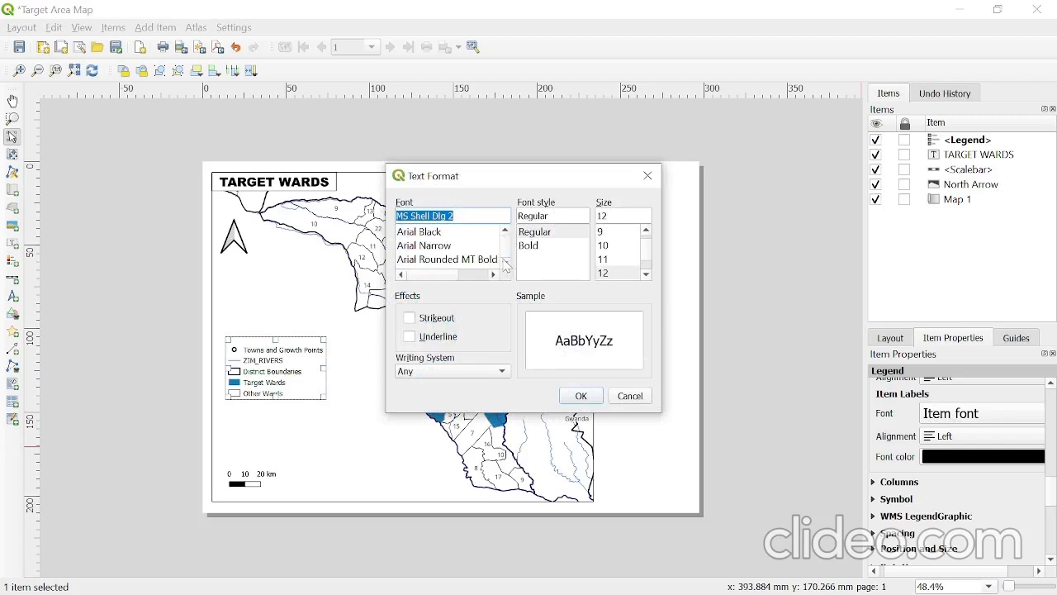
left_click(437, 261)
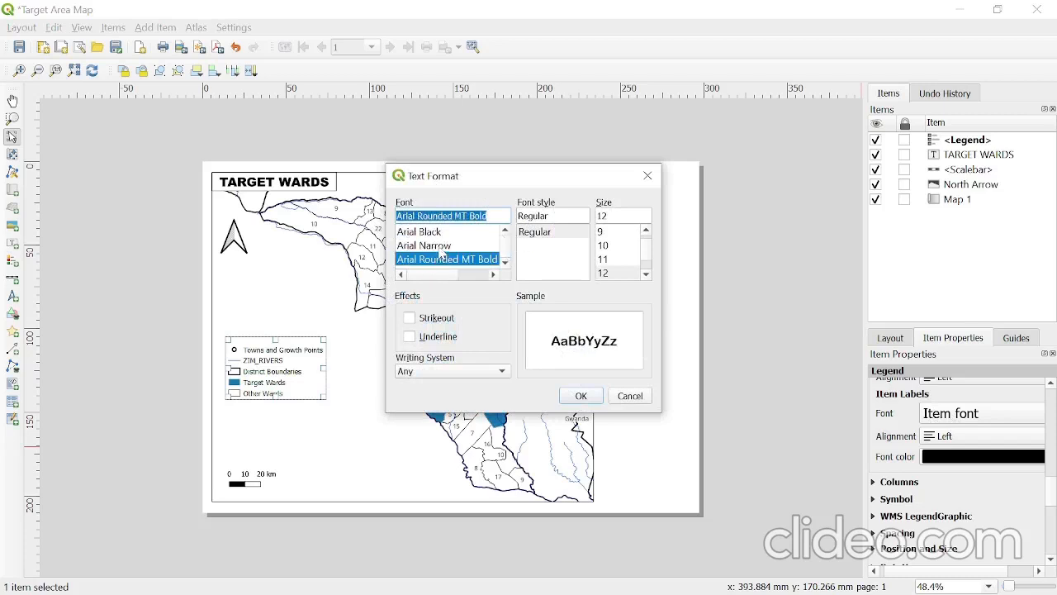
left_click(442, 245)
left_click(607, 273)
scroll(607, 264, "down", 1)
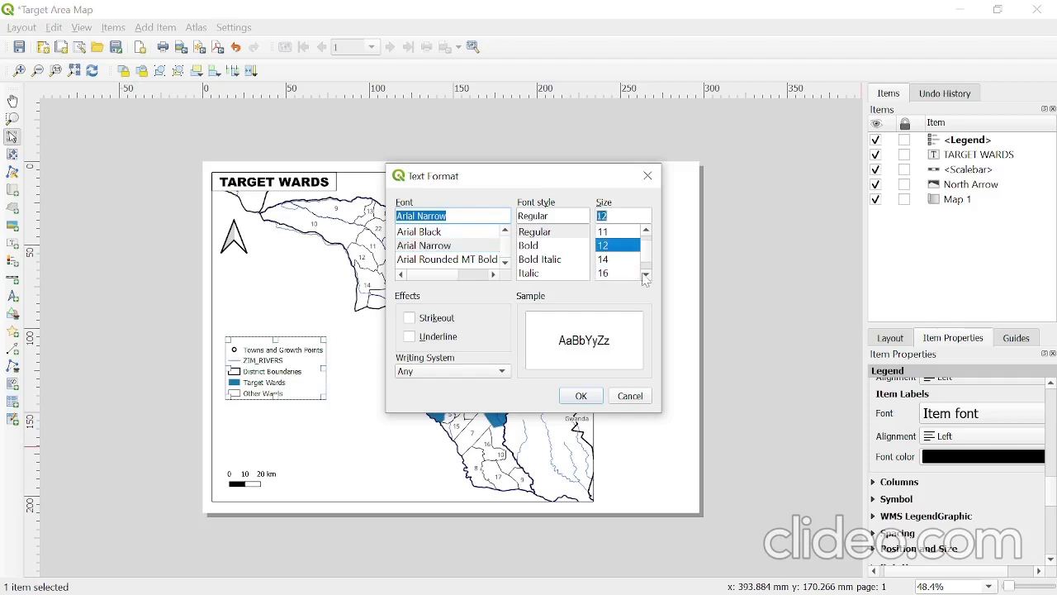
left_click(607, 274)
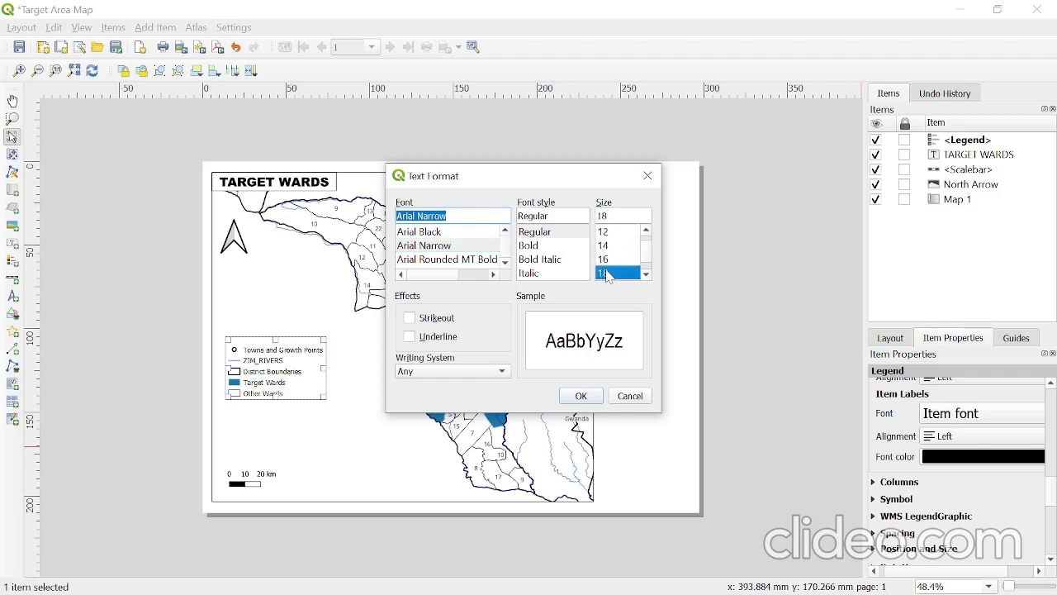
left_click(581, 397)
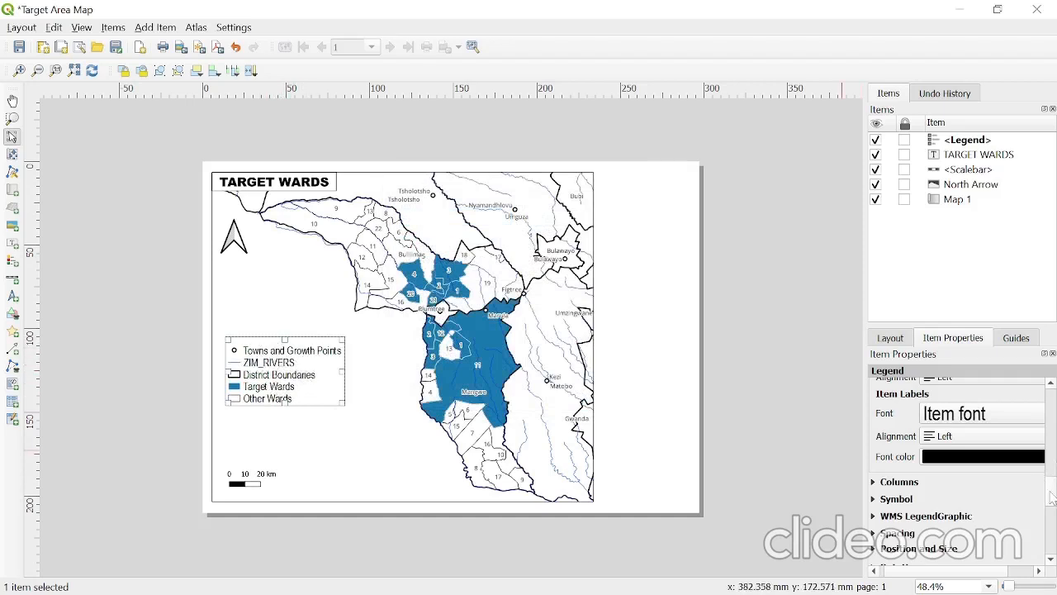
- Rename the ZIM_RIVERS legend entry to Rivers
scroll(1051, 496, "up", 6)
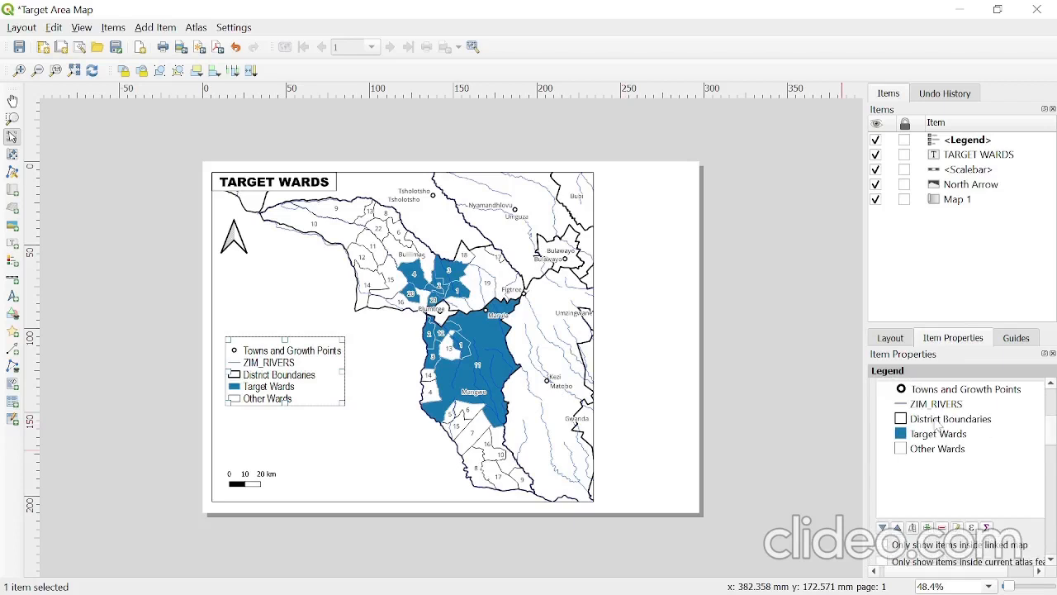
left_click(937, 405)
left_click(957, 528)
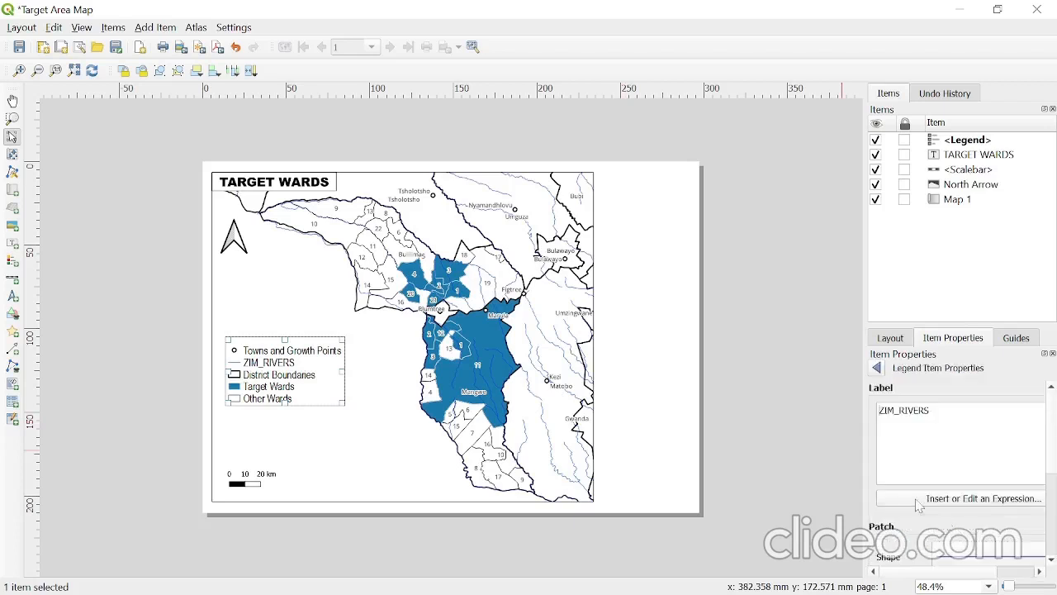
left_click_drag(938, 411, 798, 383)
type("Rivers")
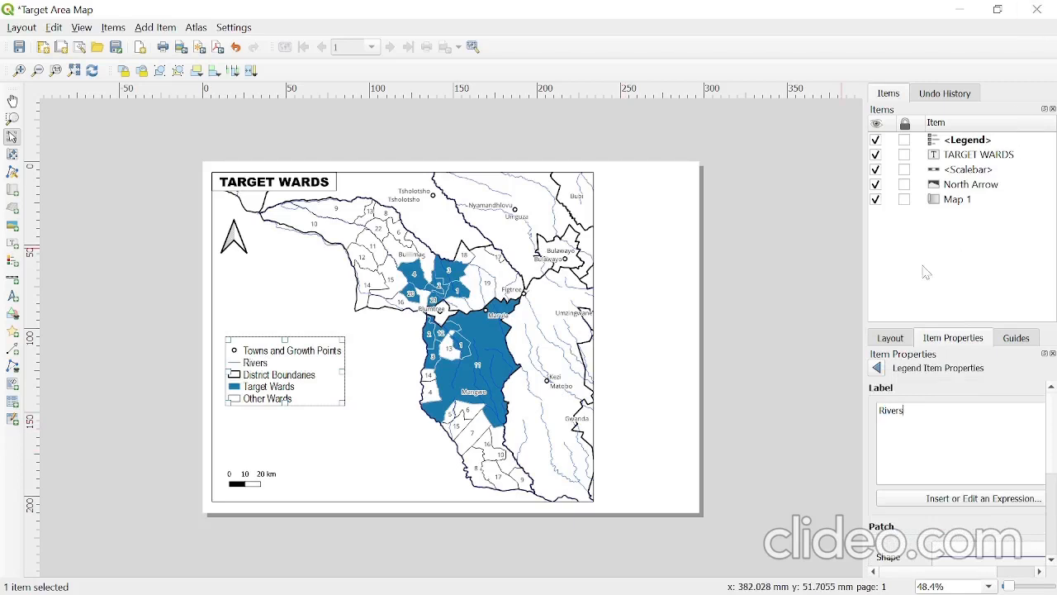
left_click(772, 361)
- Enable a frame around the legend
left_click(276, 372)
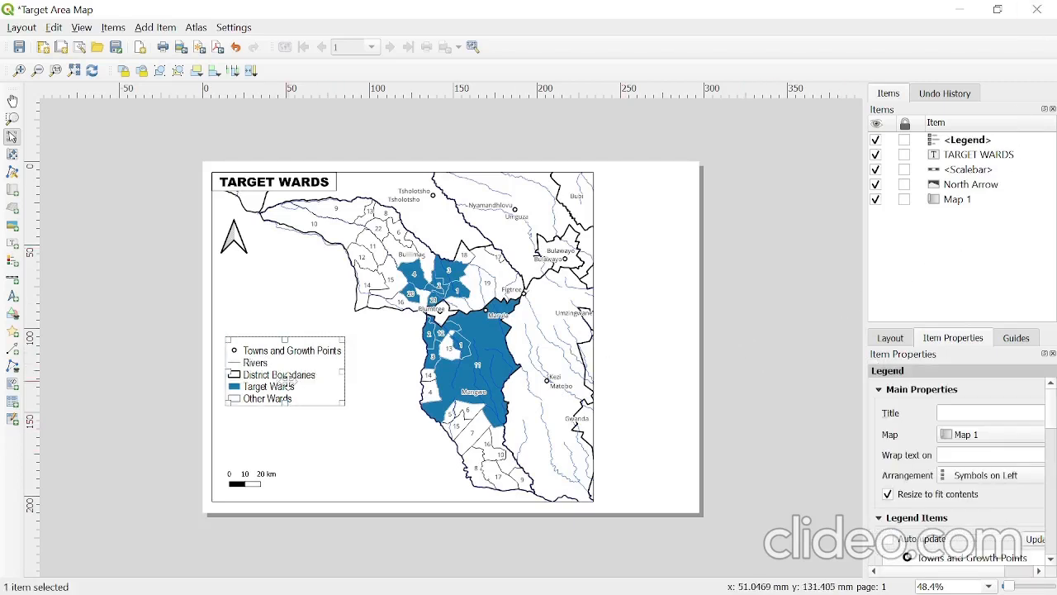
scroll(942, 498, "down", 2)
scroll(955, 493, "up", 3)
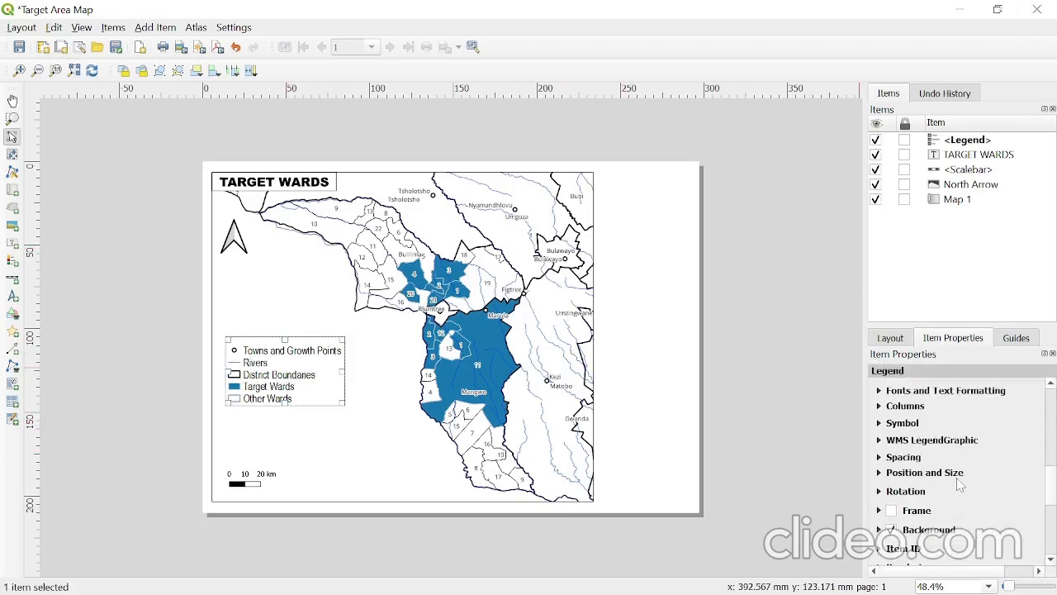
left_click(892, 510)
left_click(790, 299)
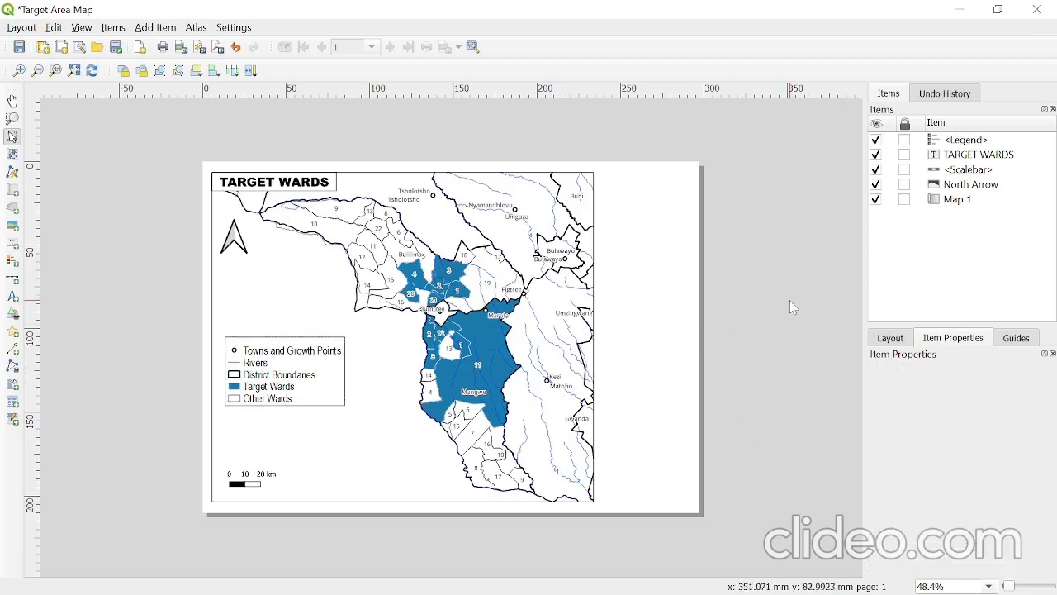
- Move the legend slightly right and down within the map's blank area above the scale bar
left_click(293, 382)
left_click_drag(295, 380, 331, 398)
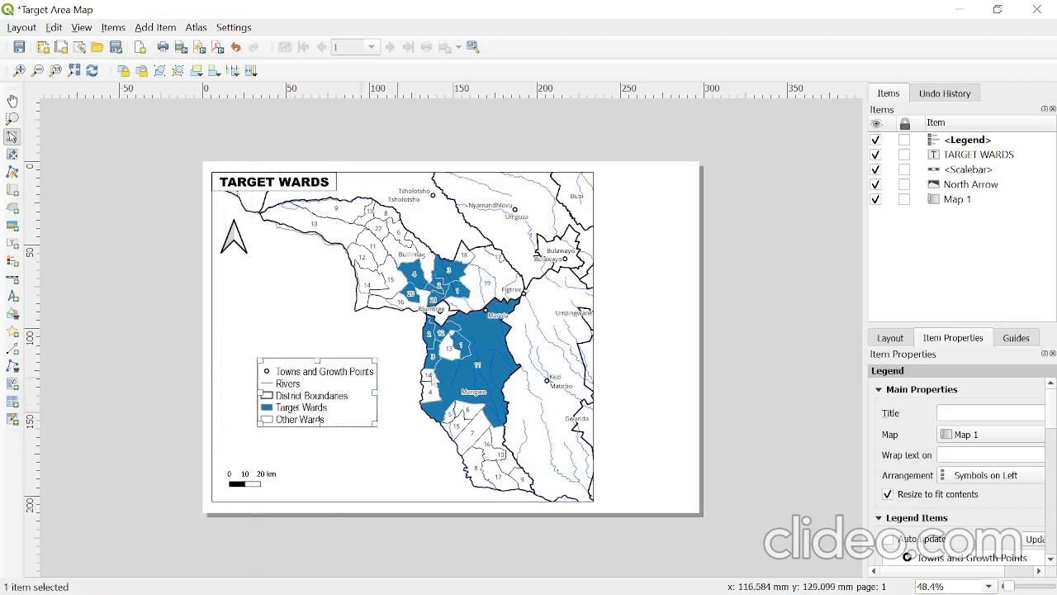
left_click(791, 260)
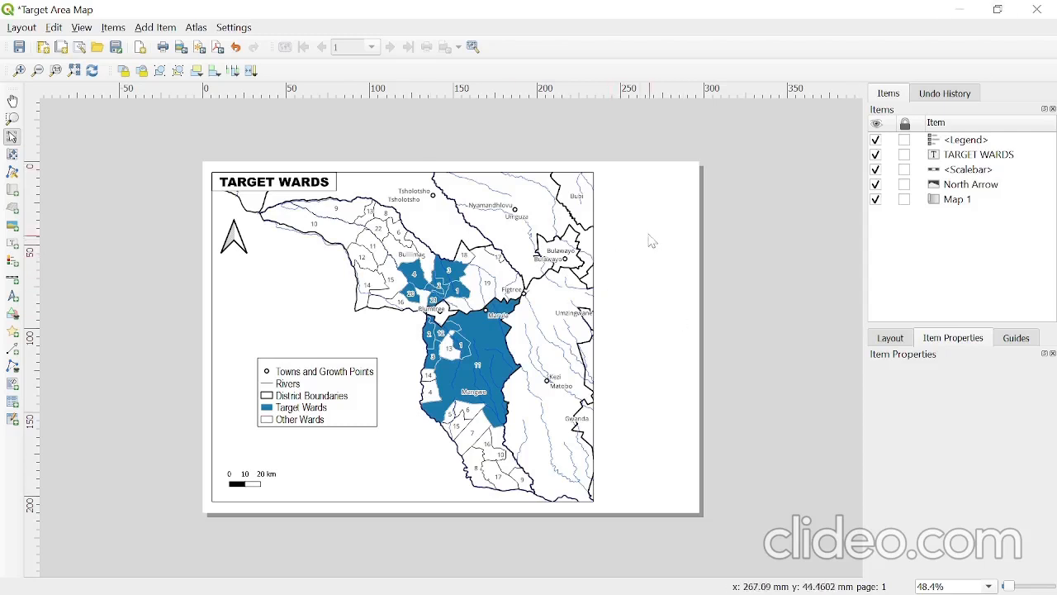
- Lock the Map 1 item in the layout and unlock it again
left_click(476, 283)
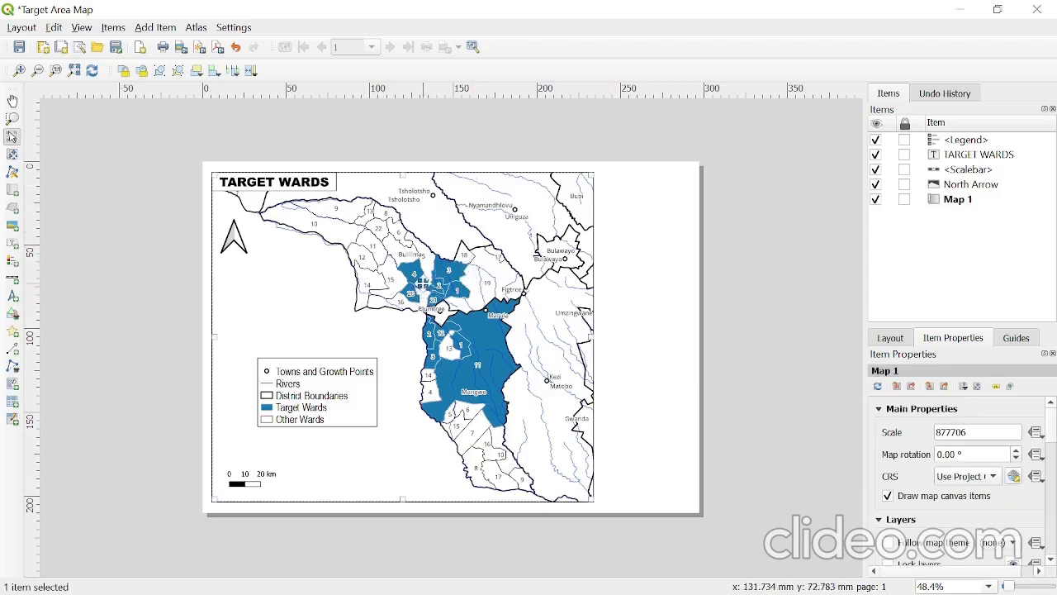
left_click(905, 200)
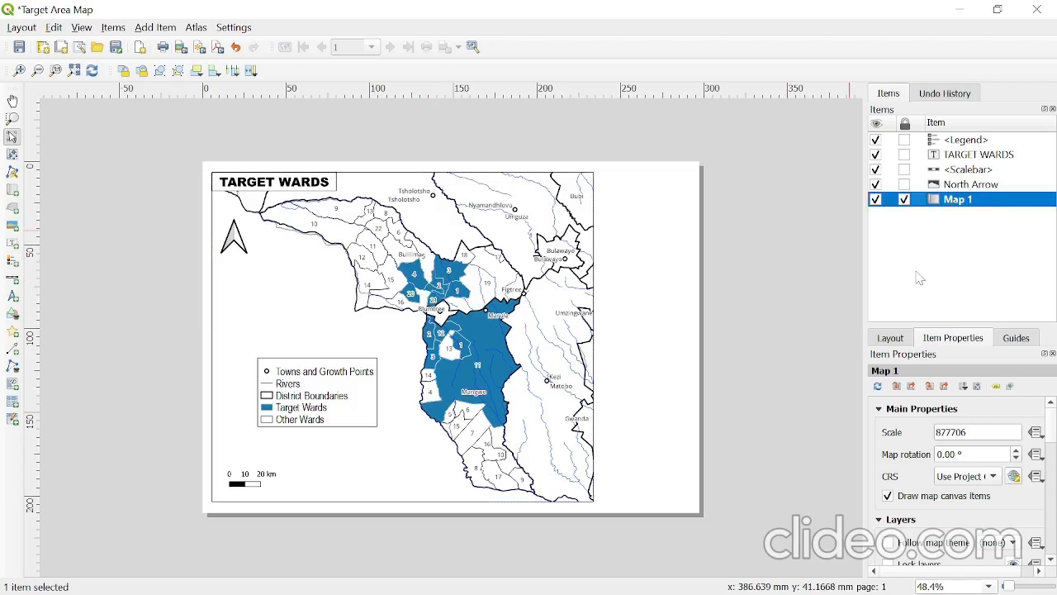
left_click(905, 199)
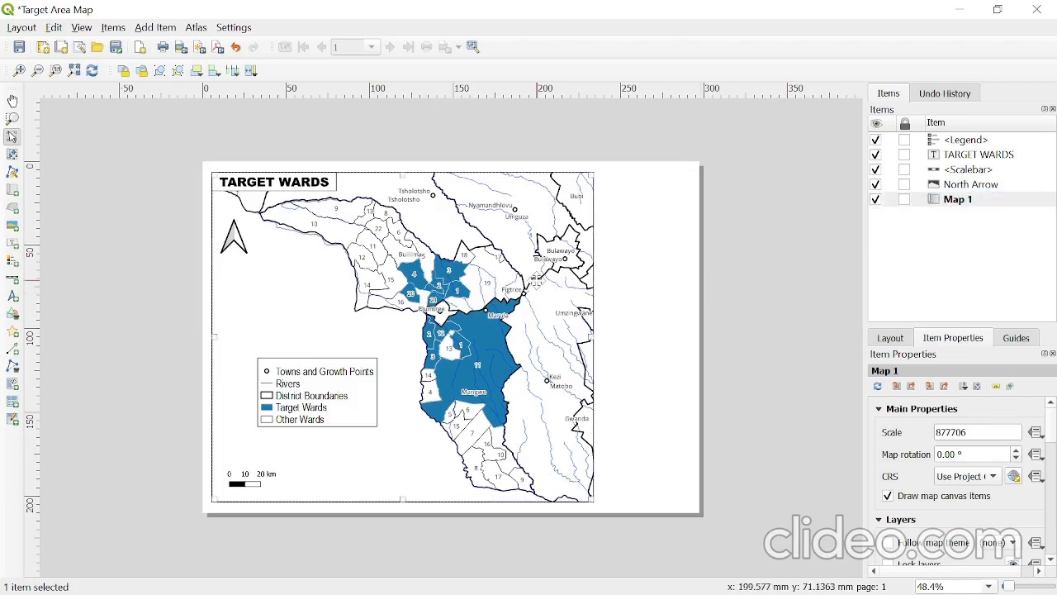
left_click(788, 286)
left_click(513, 367)
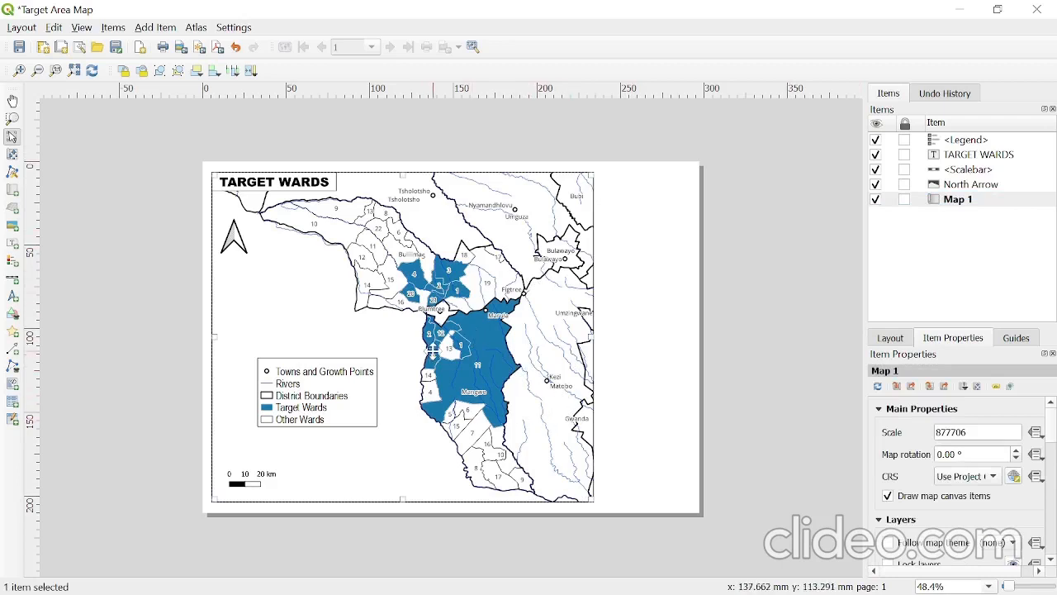
- Add a picture item in the blank lower-right corner of the page beside the map and make it a raster image
left_click(12, 227)
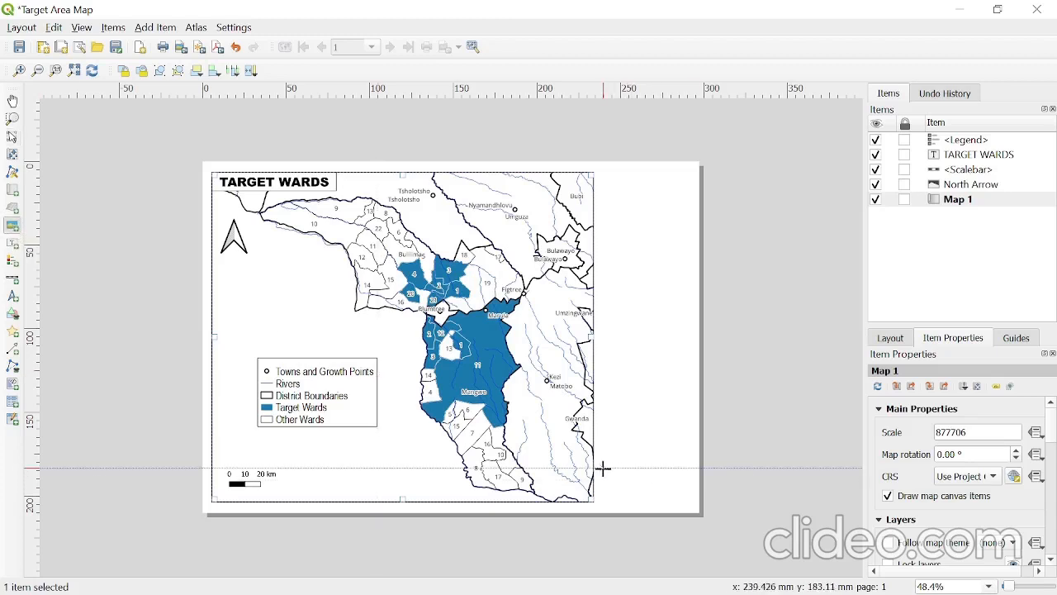
left_click_drag(606, 466, 691, 501)
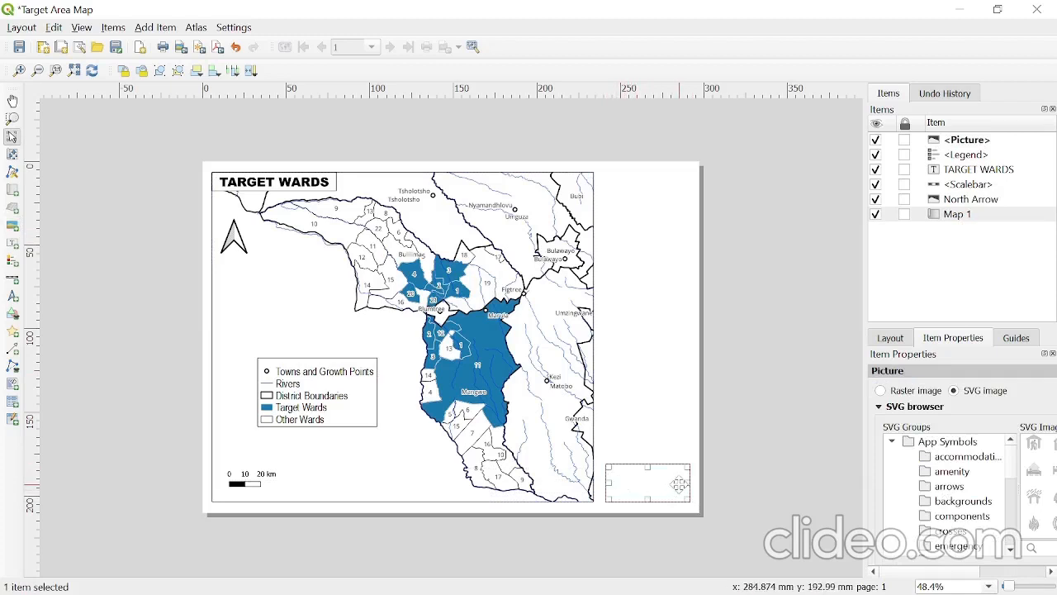
left_click(880, 392)
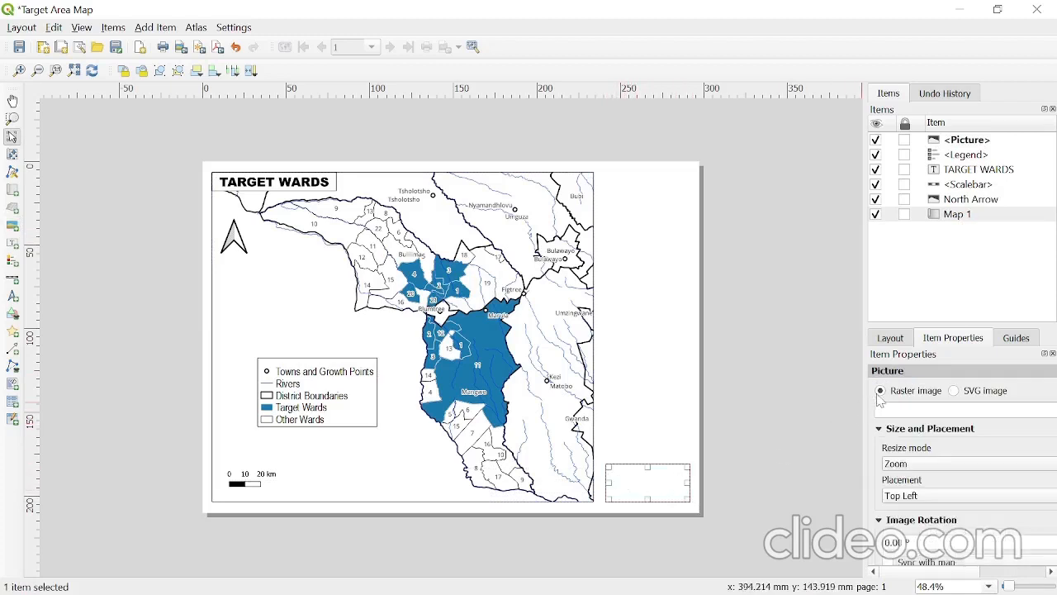
- Set the picture's image source to Logo2 from the BTN Geospatial Consulting folder in Documents
left_click_drag(864, 371, 770, 372)
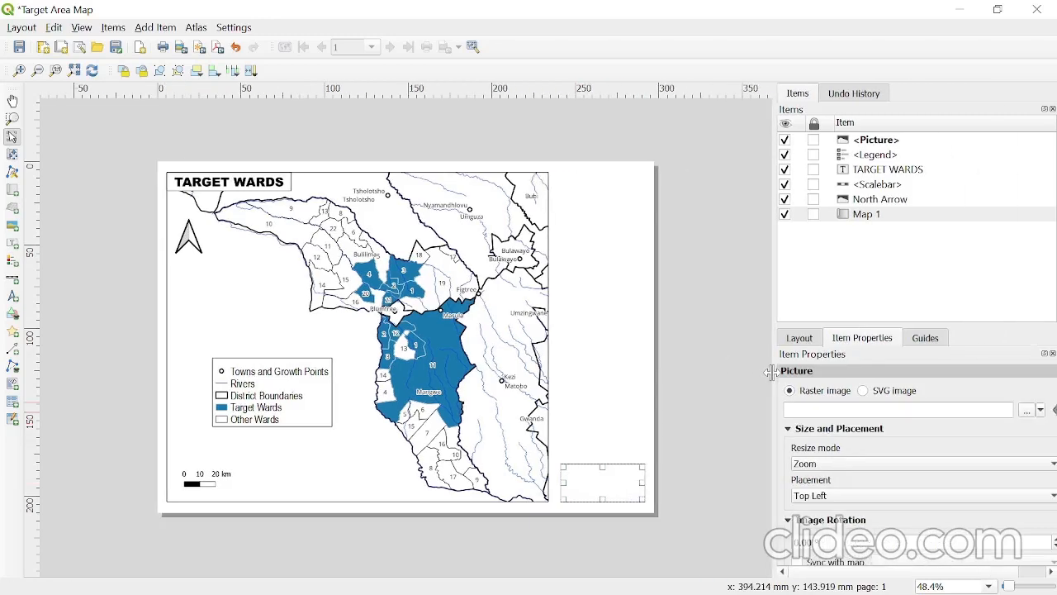
left_click(1026, 411)
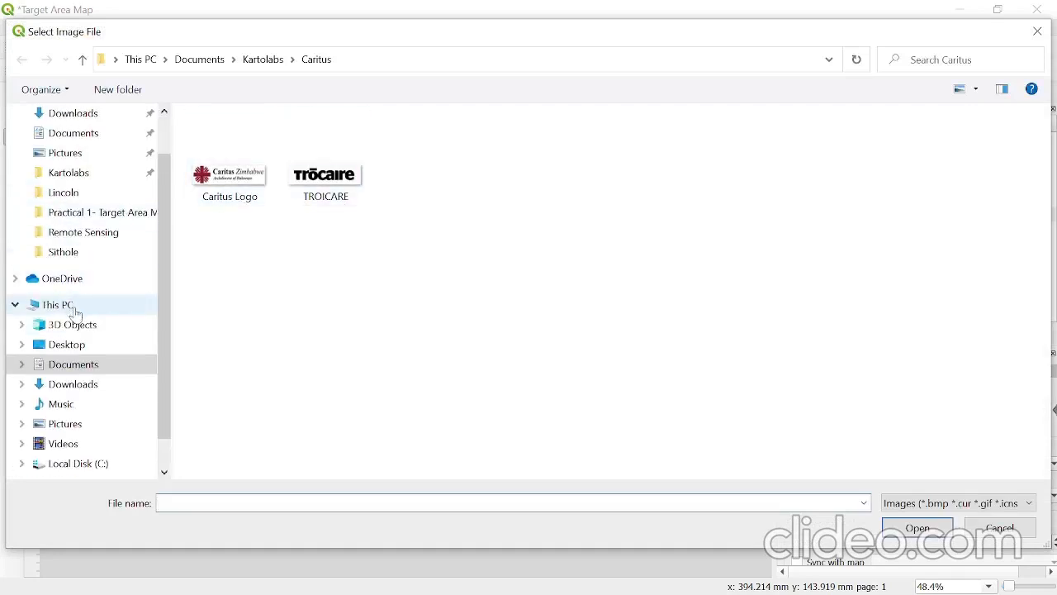
left_click(78, 364)
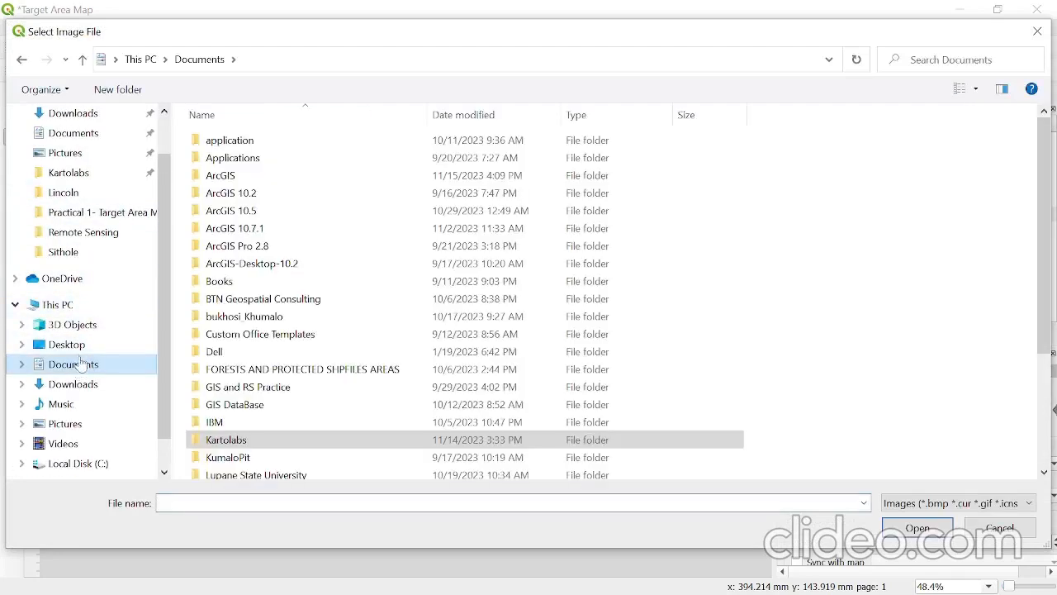
scroll(272, 401, "down", 2)
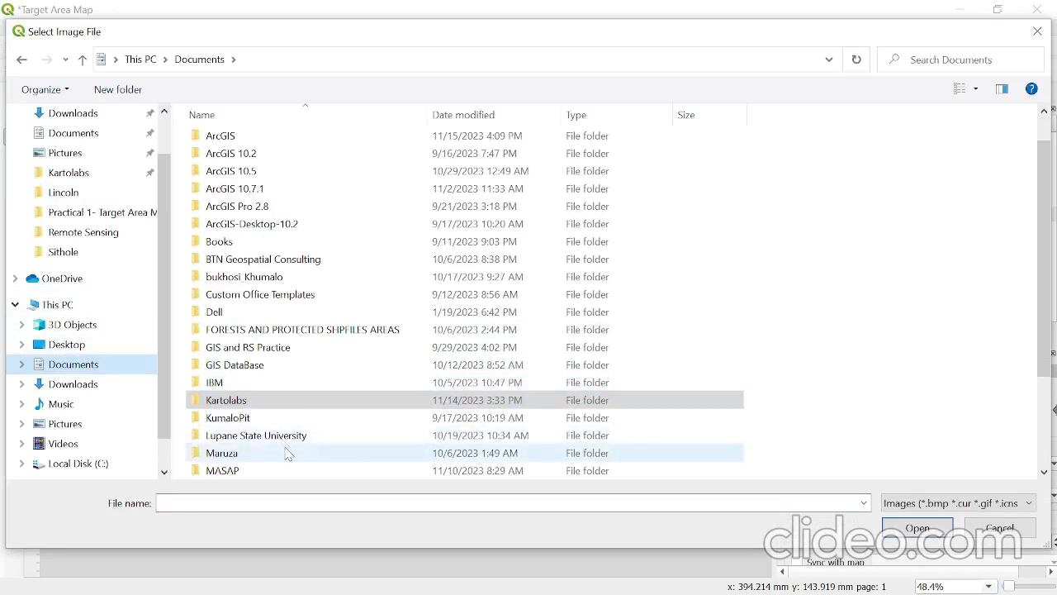
scroll(283, 442, "up", 2)
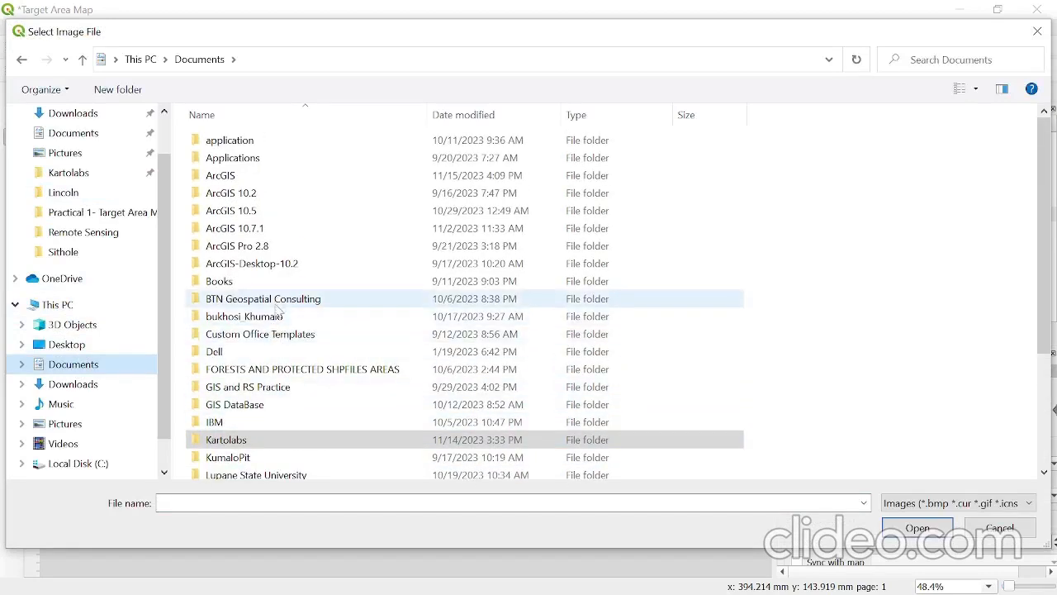
left_click(277, 301)
double_click(278, 302)
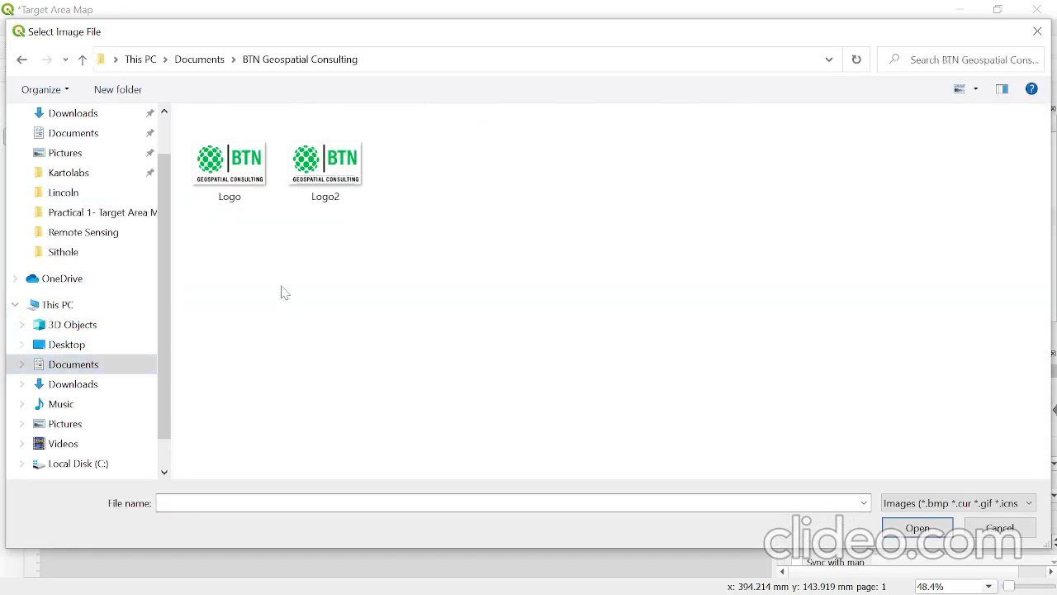
left_click(322, 203)
left_click(921, 533)
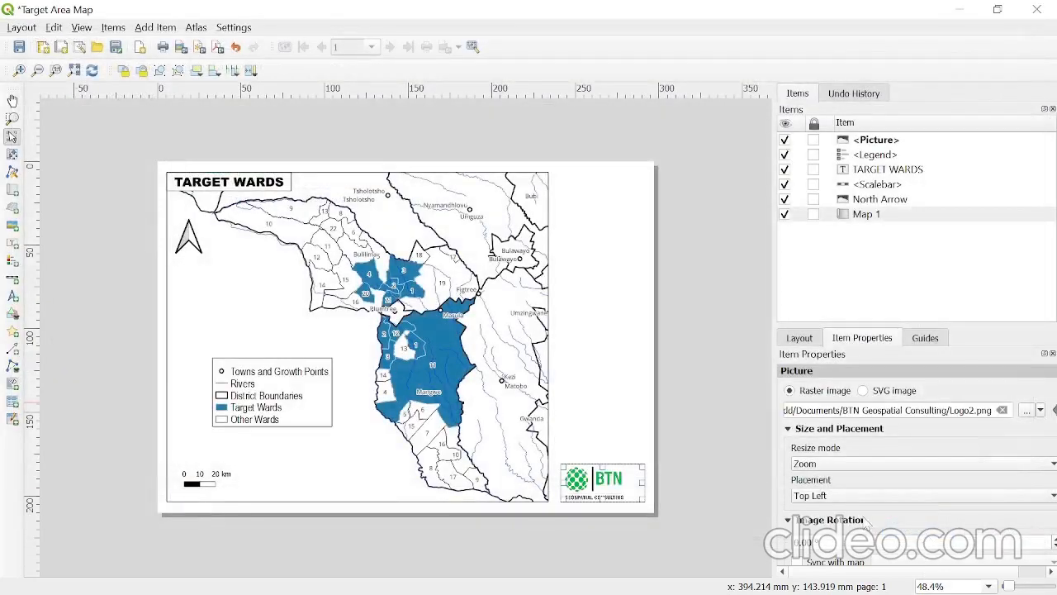
left_click(741, 445)
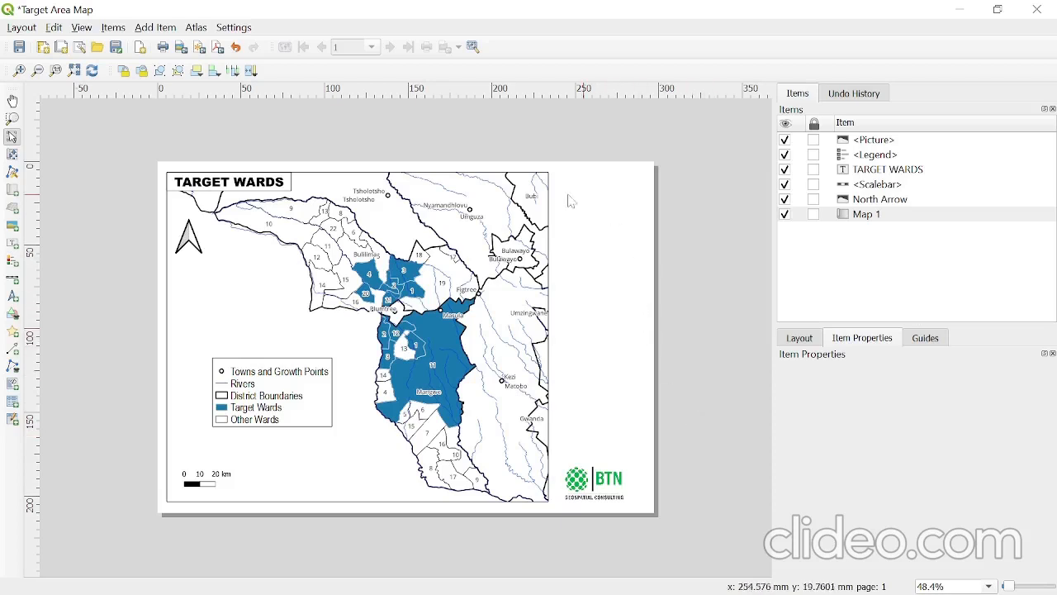
- Lock the Map 1 item in the layout and lock its layers and layer styles
left_click(413, 245)
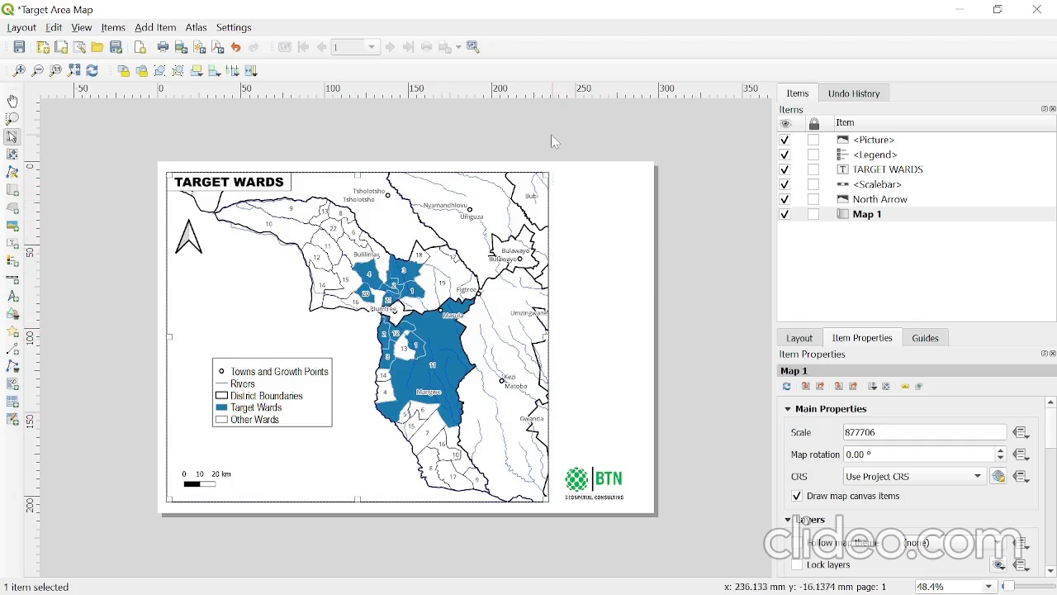
left_click(813, 214)
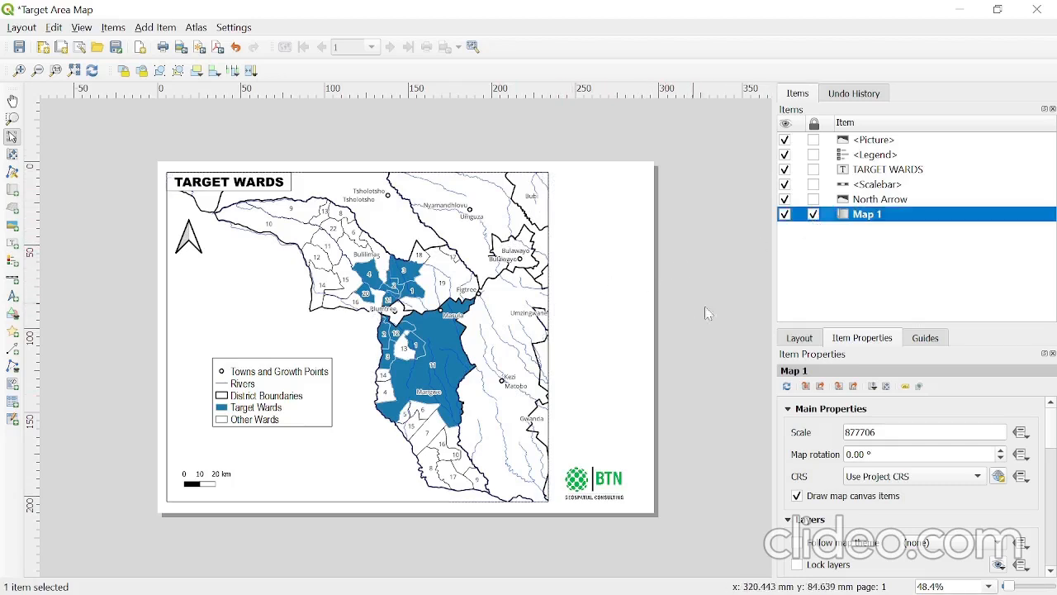
scroll(820, 439, "down", 2)
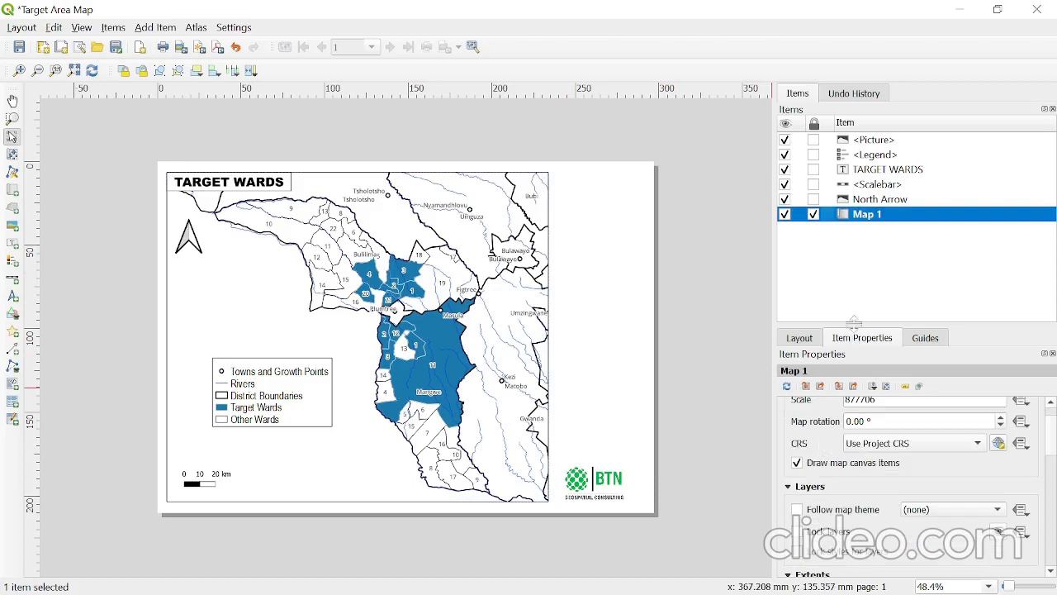
scroll(813, 437, "down", 2)
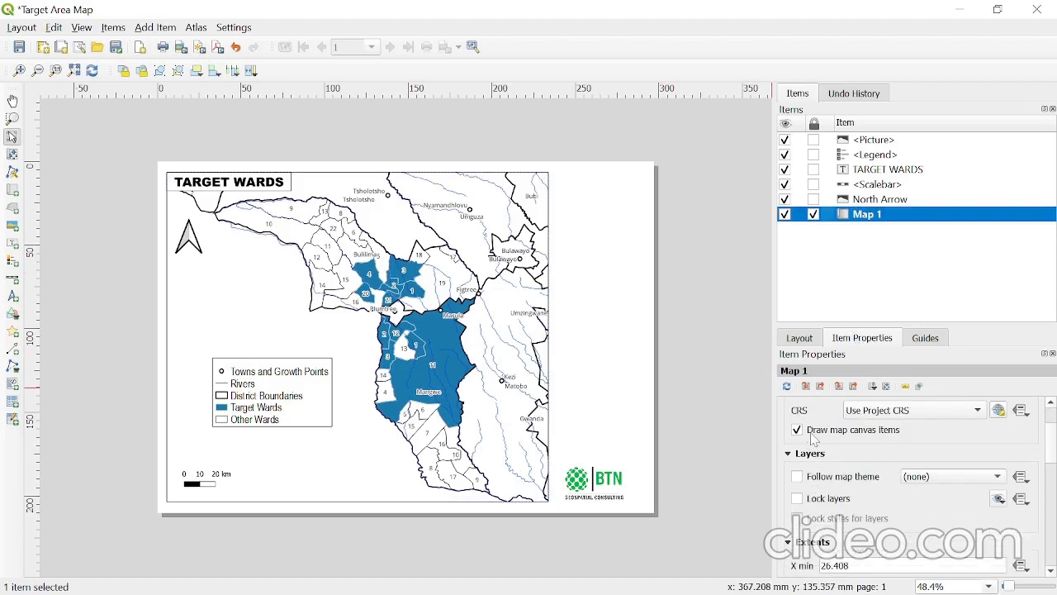
left_click(798, 499)
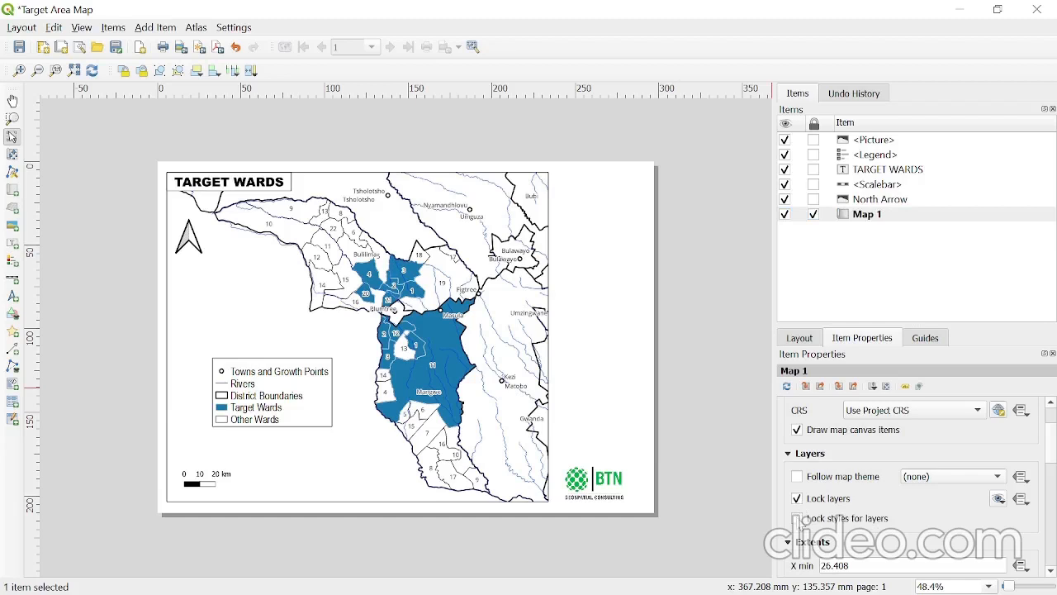
left_click(798, 518)
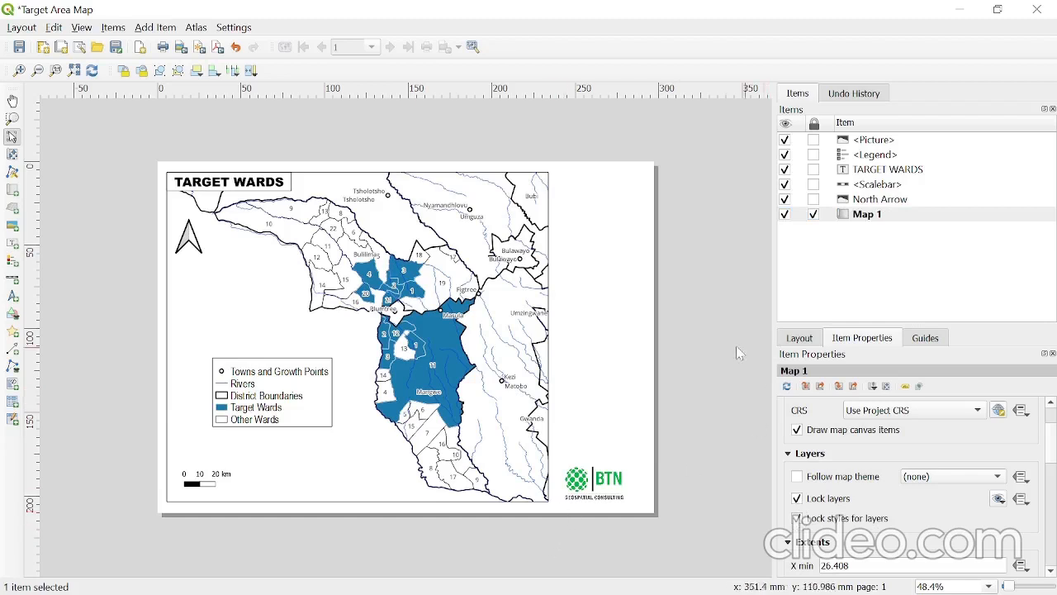
left_click(390, 279)
left_click(743, 402)
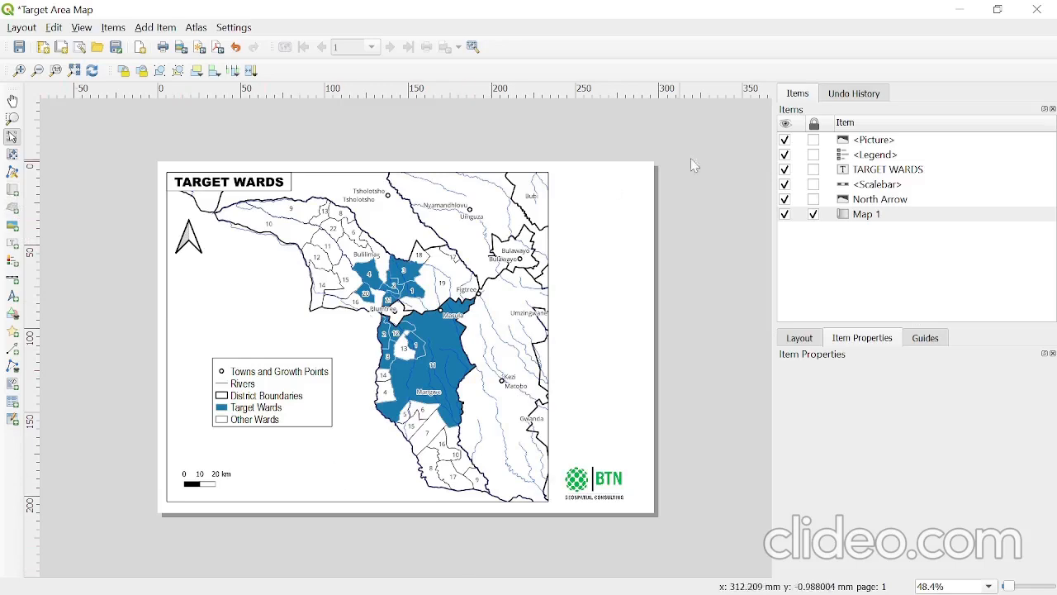
- Switch to the main QGIS project window and hide the towns and growth points and rivers layers, keeping ZimDistricts visible
key("alt+Tab")
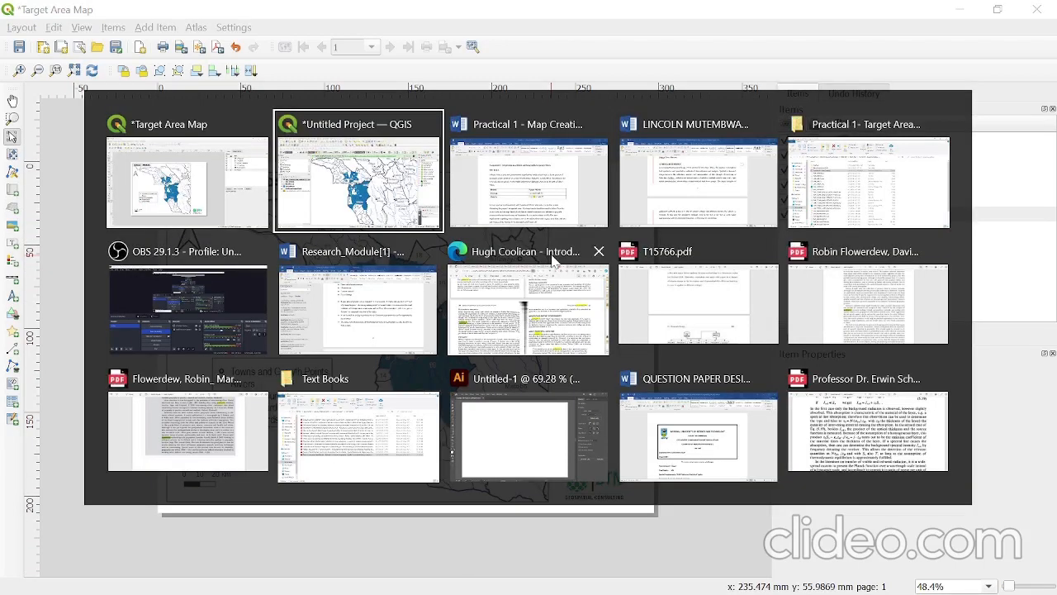
left_click(407, 183)
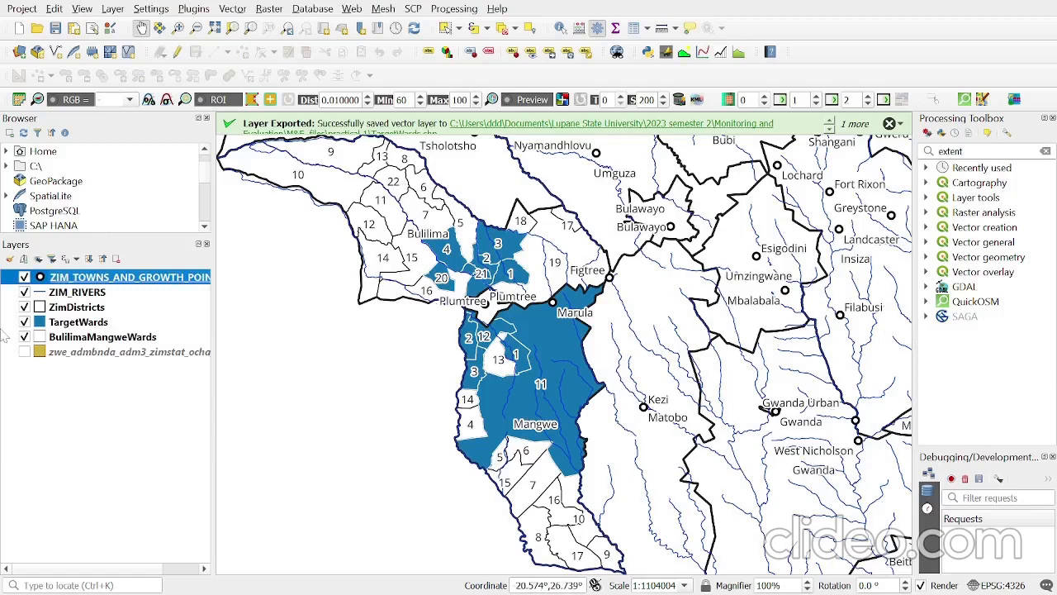
left_click(24, 277)
left_click(24, 292)
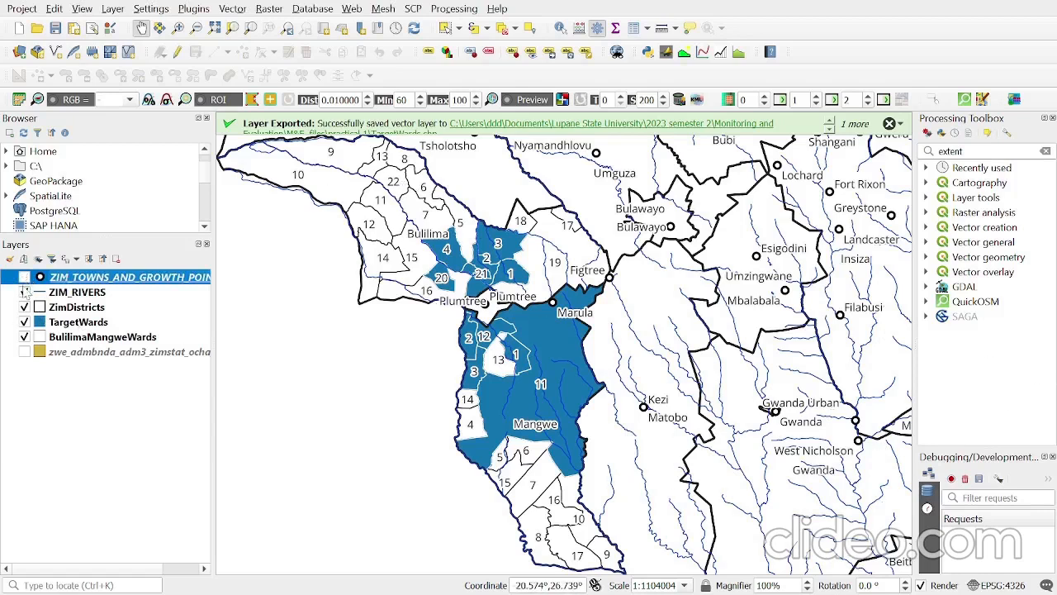
left_click(24, 307)
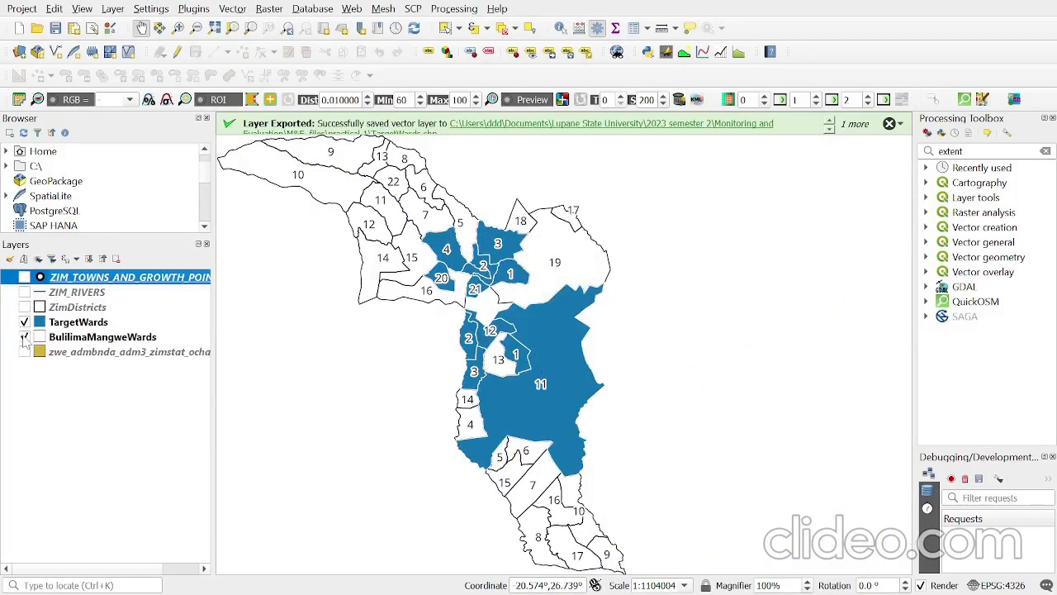
left_click(24, 337)
left_click(24, 337)
left_click(77, 308)
left_click(24, 307)
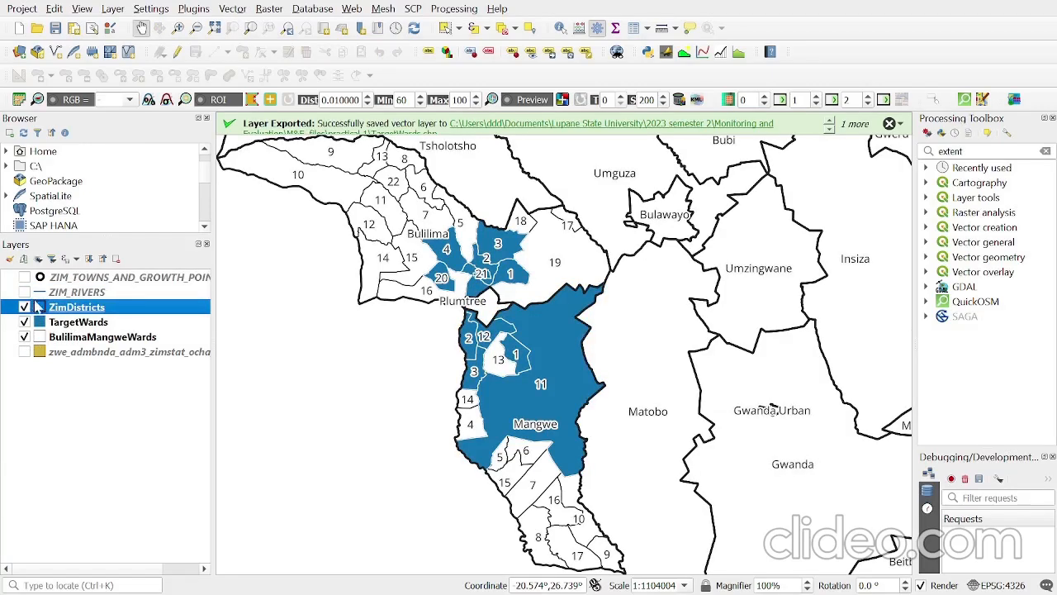
- Hide the BulilimaMangweWards layer and turn off its labels
left_click(63, 322)
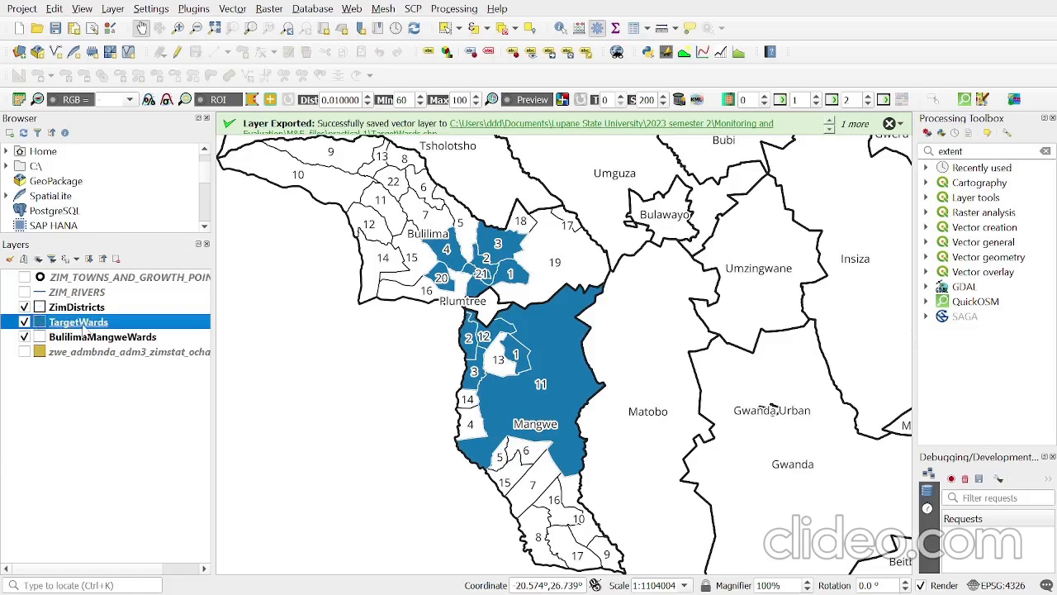
right_click(83, 328)
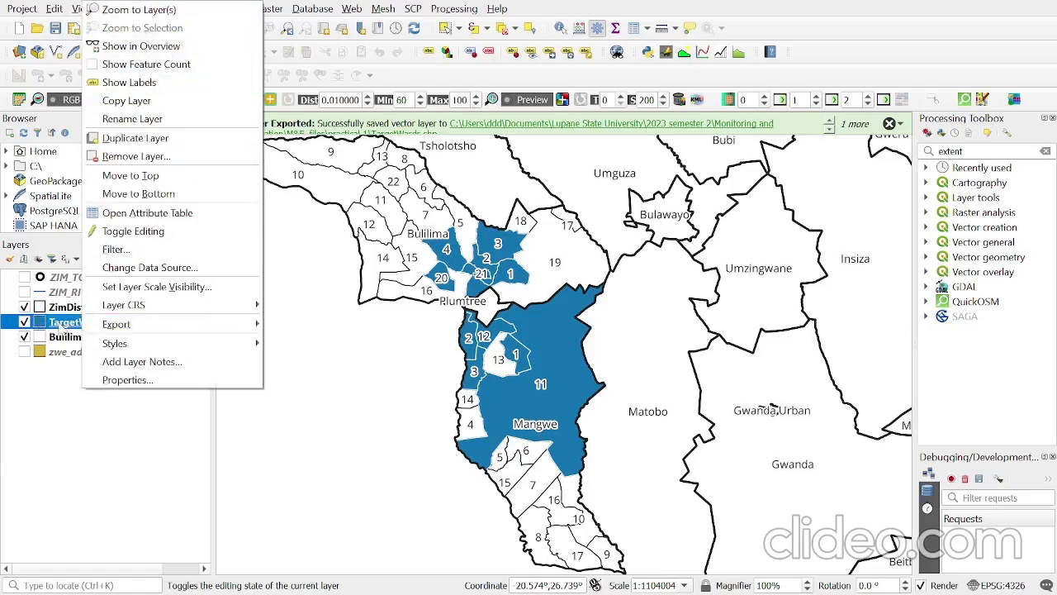
left_click(61, 329)
left_click(70, 338)
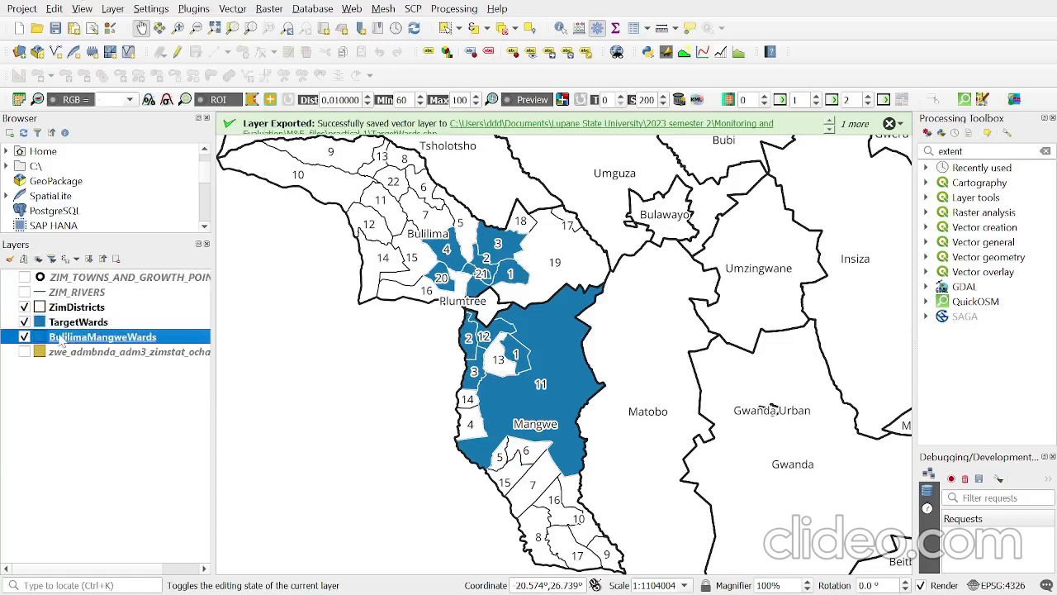
left_click(25, 337)
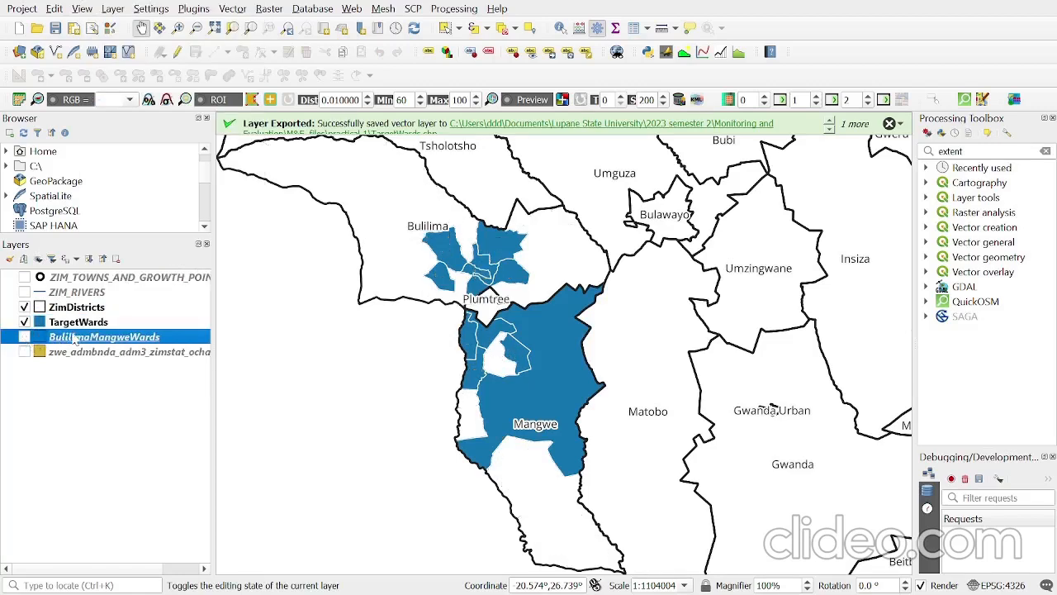
right_click(104, 348)
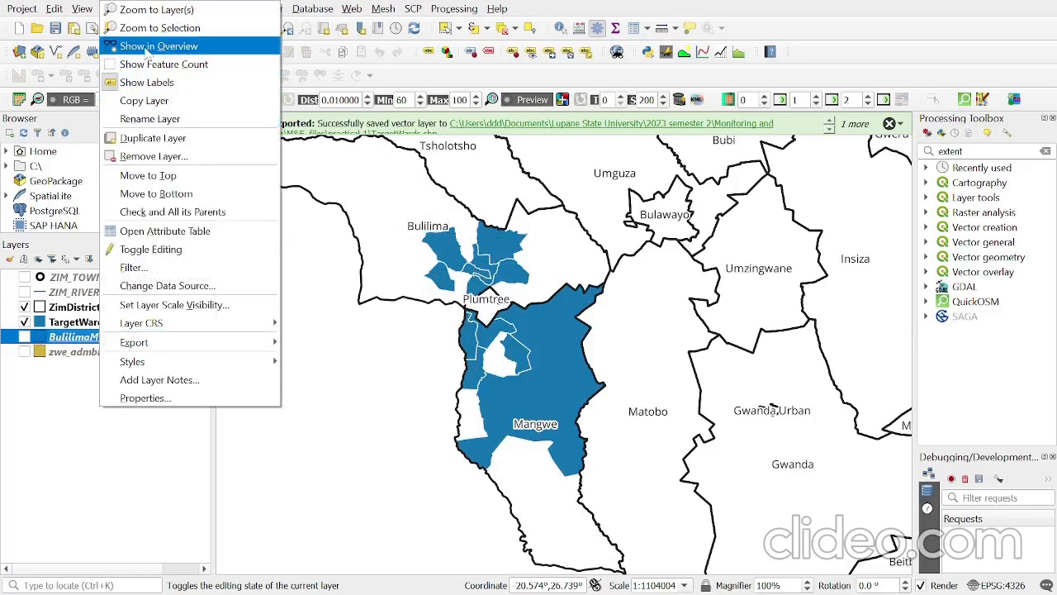
left_click(150, 87)
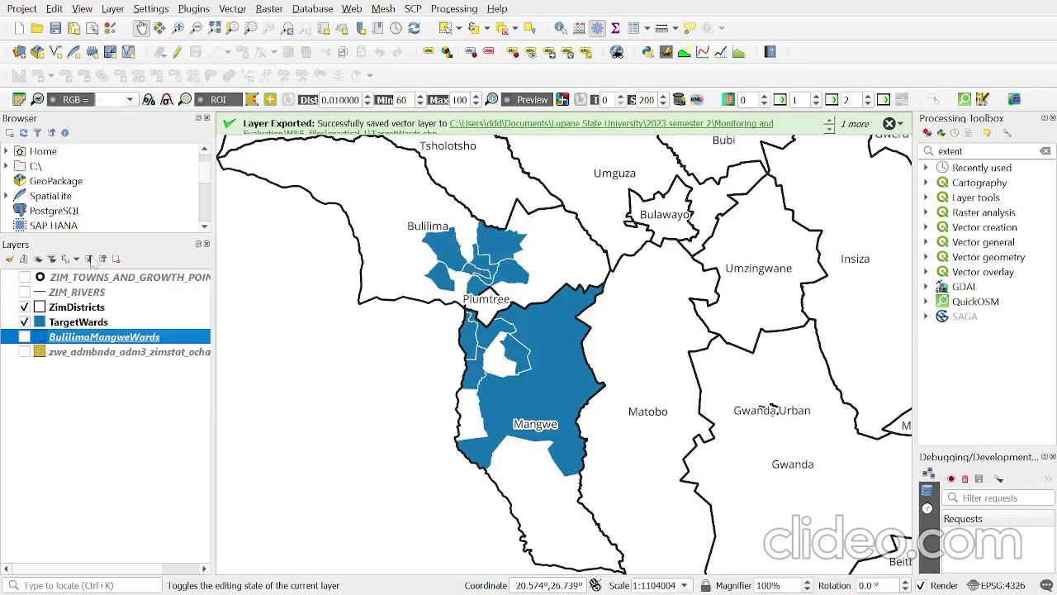
- Turn off the ZimDistricts labels and fit the map canvas to the full extent of that layer
right_click(80, 308)
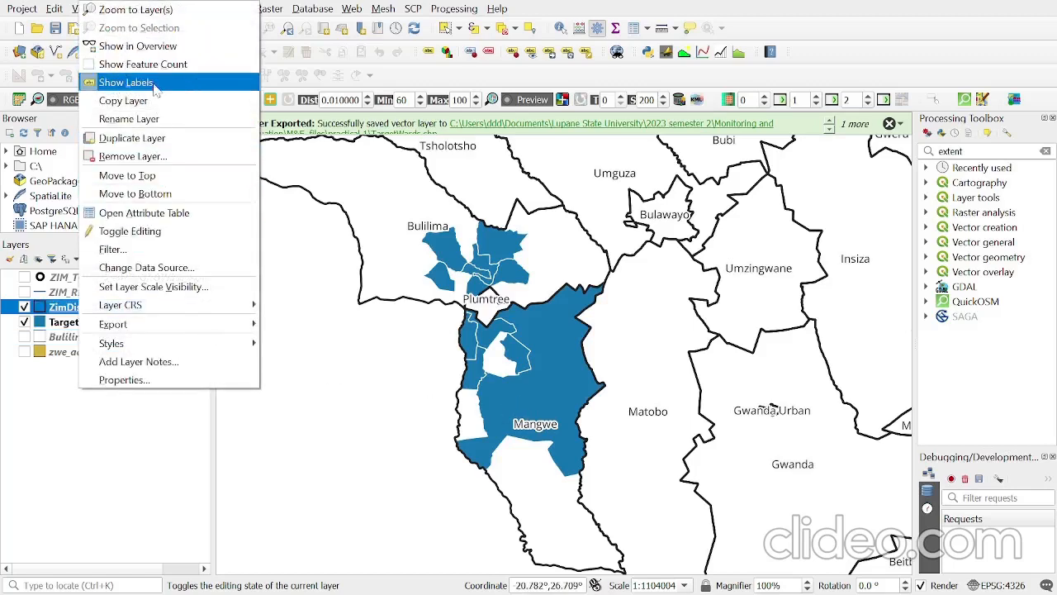
left_click(128, 82)
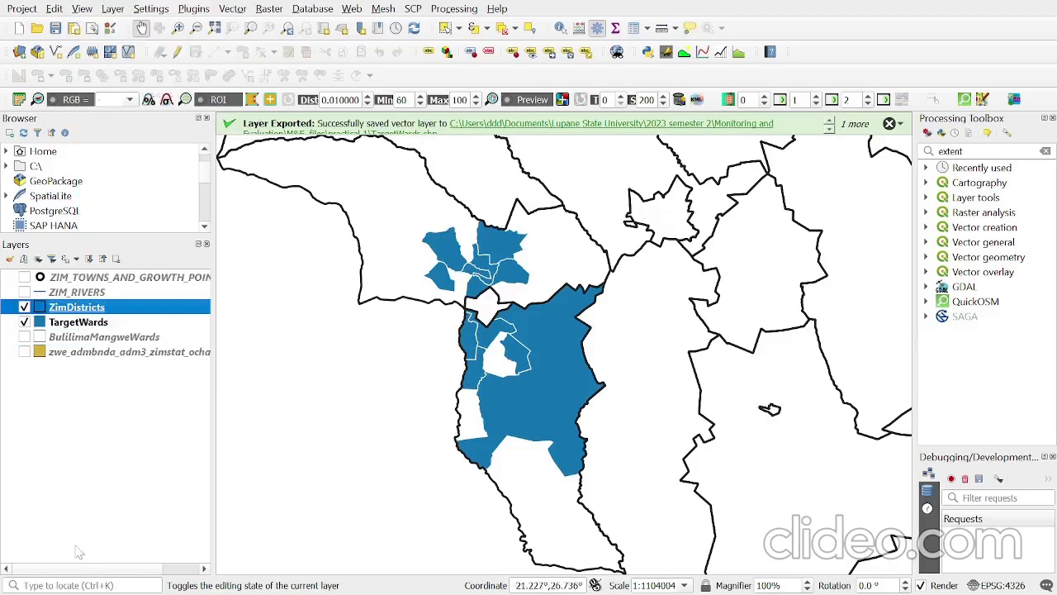
right_click(76, 310)
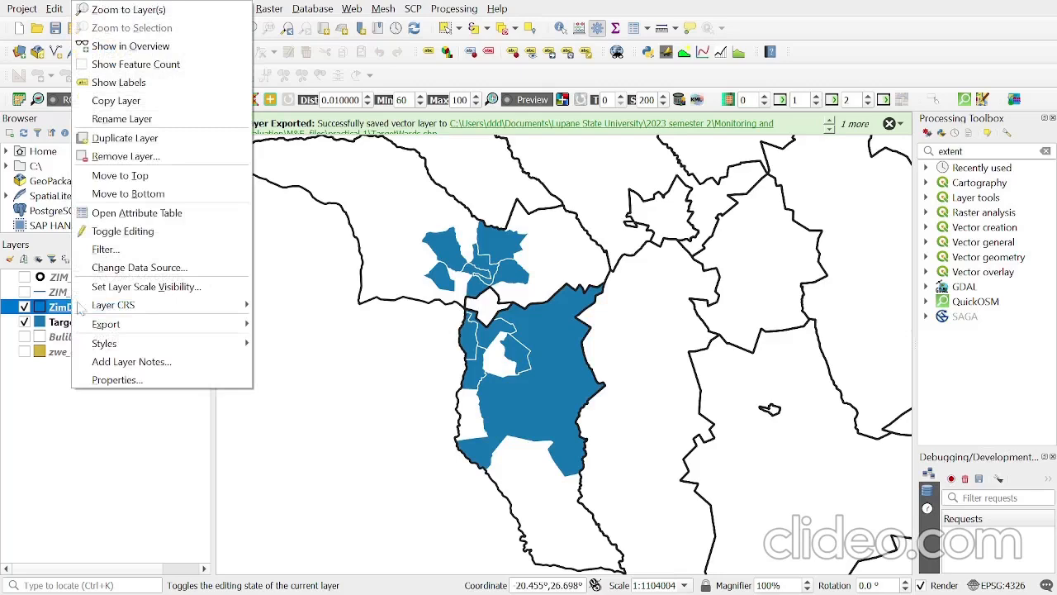
left_click(148, 10)
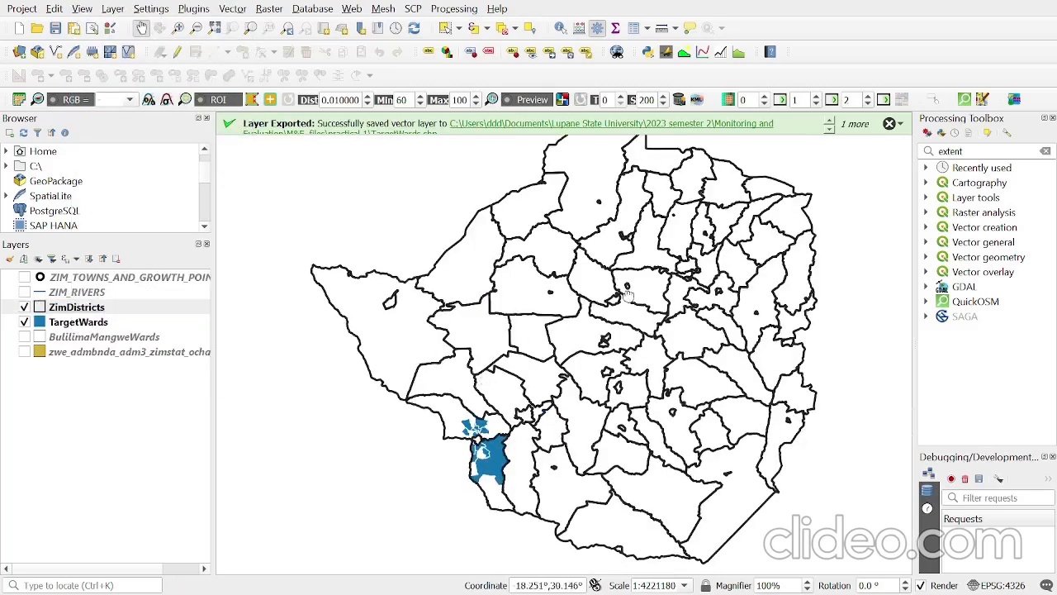
left_click_drag(627, 295, 626, 314)
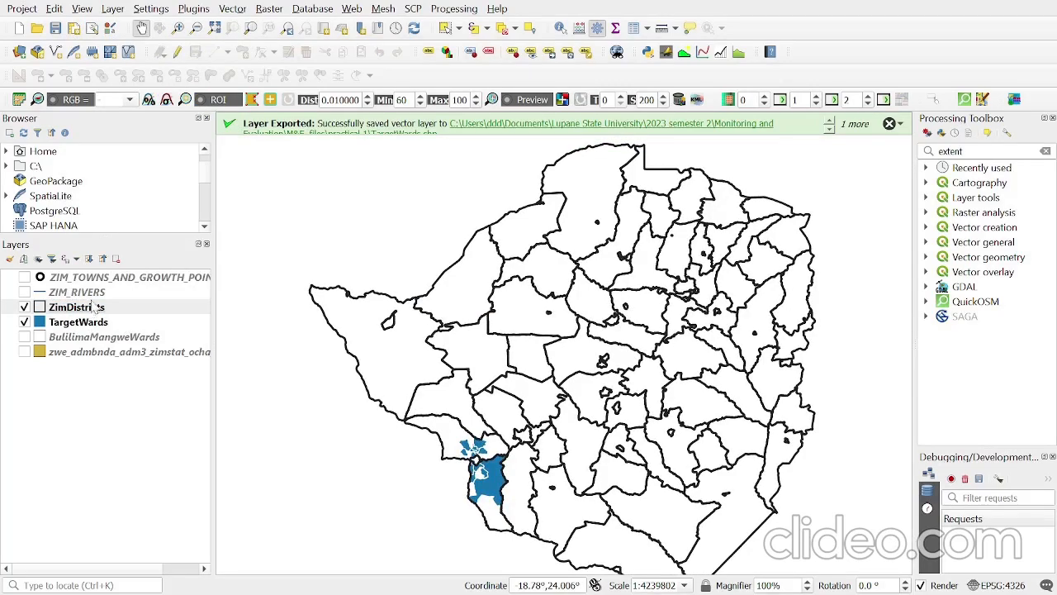
left_click_drag(569, 425, 562, 415)
left_click(889, 123)
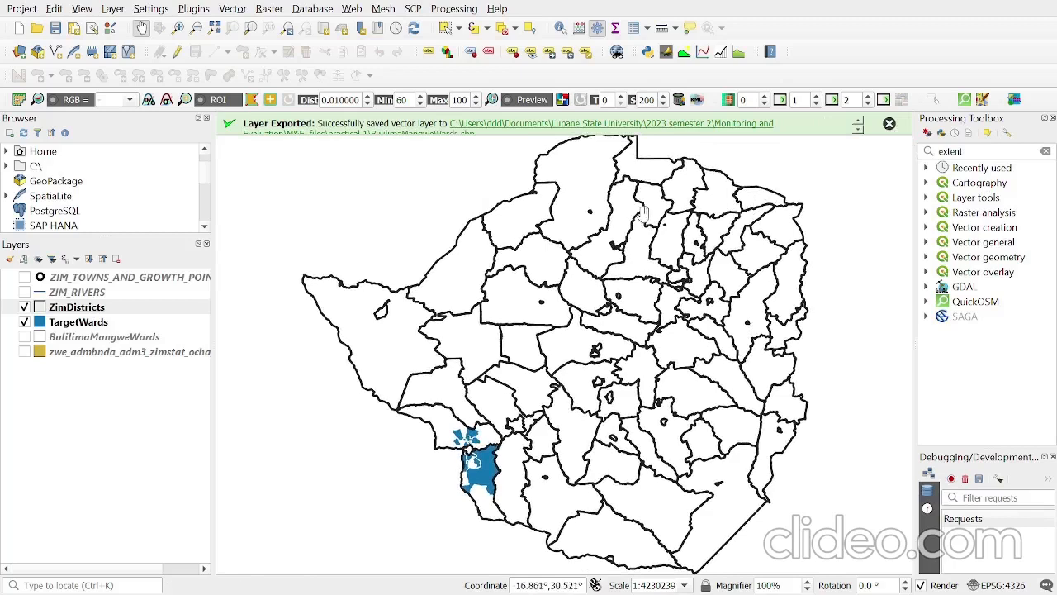
- Return to the Target Area Map layout and draw a second map in the page's blank upper-right area, starting at about x 237 mm, y 6 mm
key("alt+Tab")
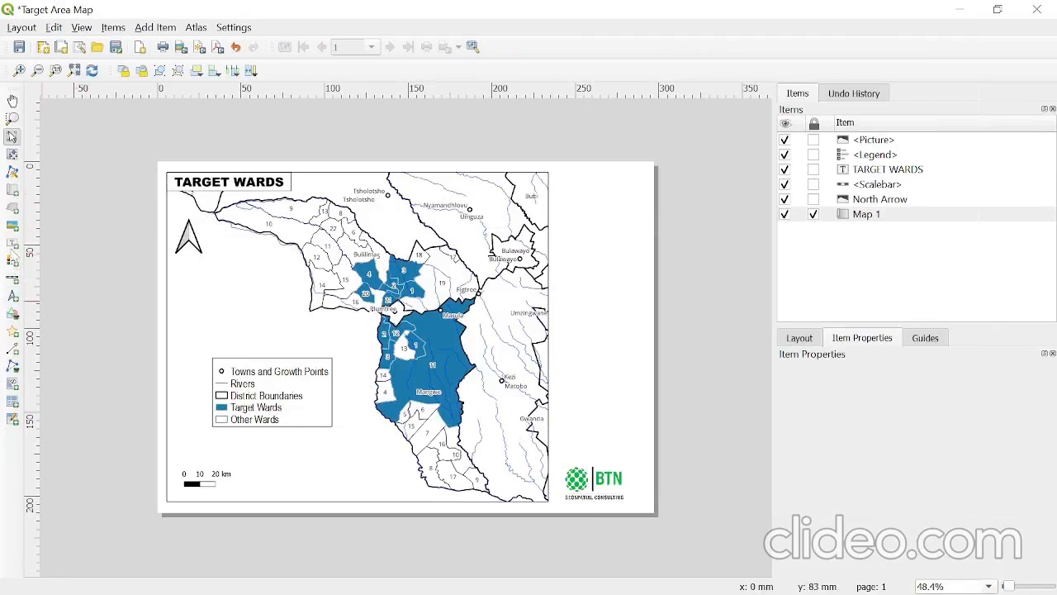
left_click(12, 191)
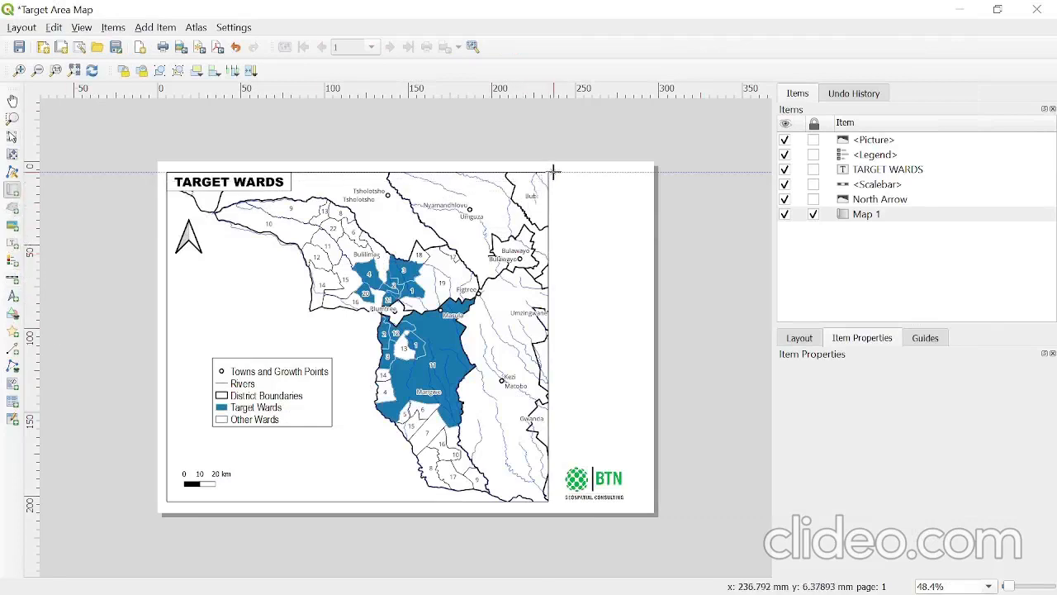
left_click_drag(553, 172, 650, 283)
left_click_drag(650, 281, 650, 274)
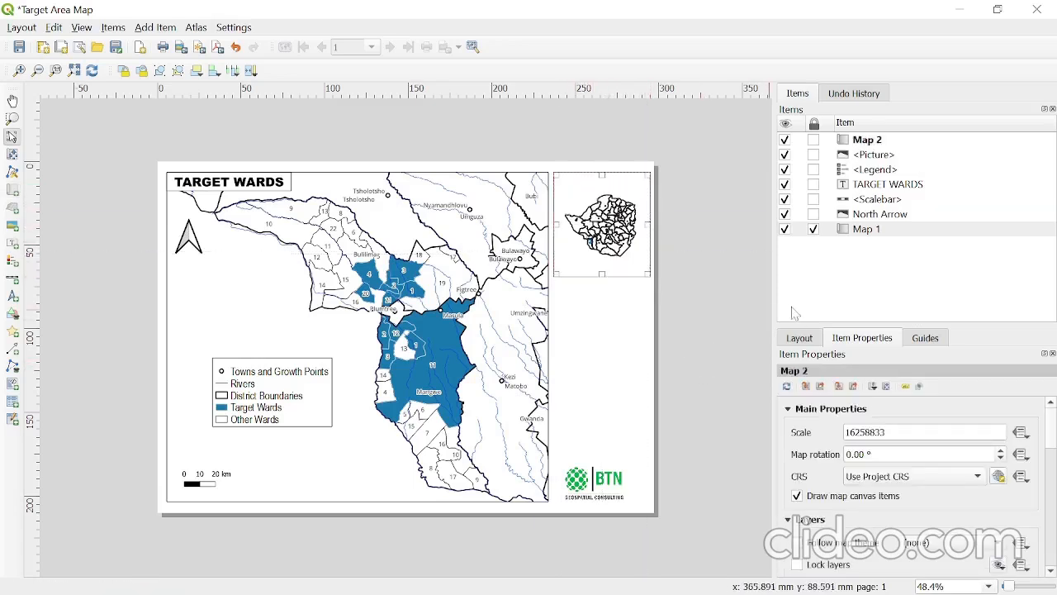
- Enlarge Zimbabwe in the inset map by lowering its scale value through 15258833, 14258833 and 13258833 to 12258833
left_click_drag(845, 432, 854, 432)
type("15")
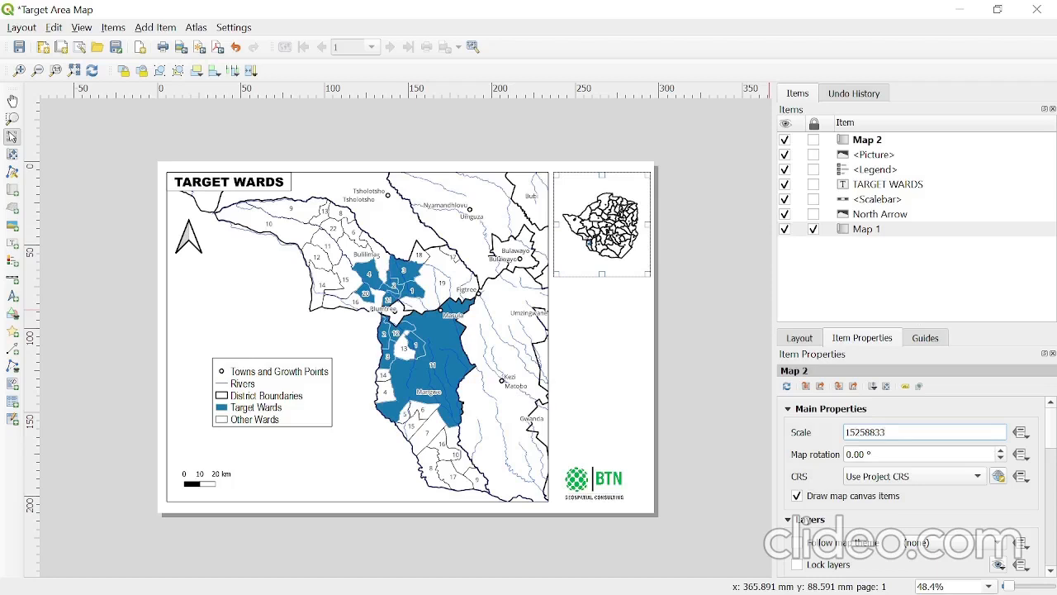
left_click_drag(854, 432, 839, 420)
type("14")
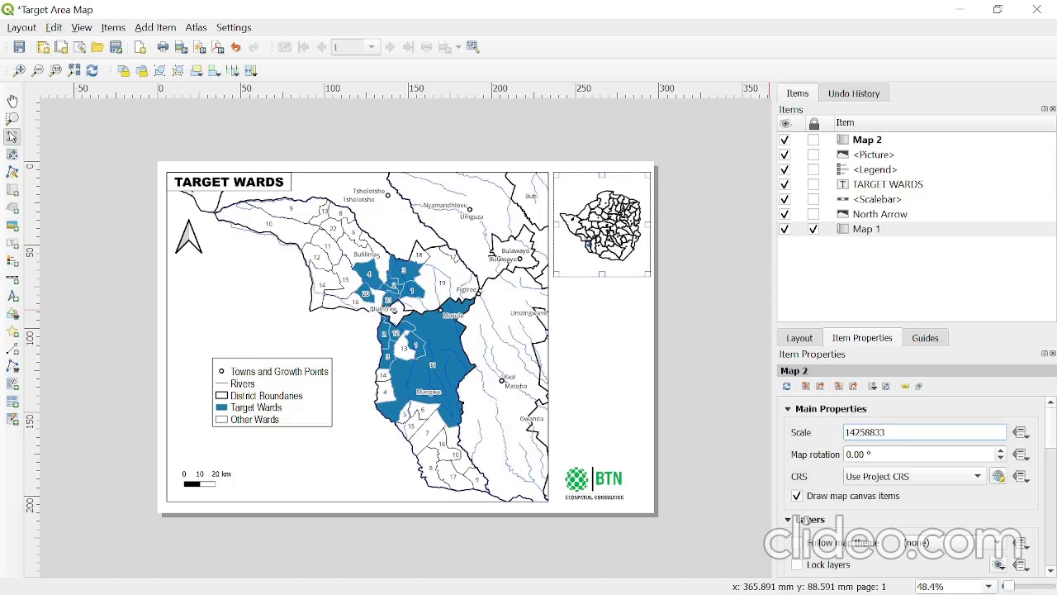
left_click_drag(855, 432, 843, 432)
type("13")
key("Return")
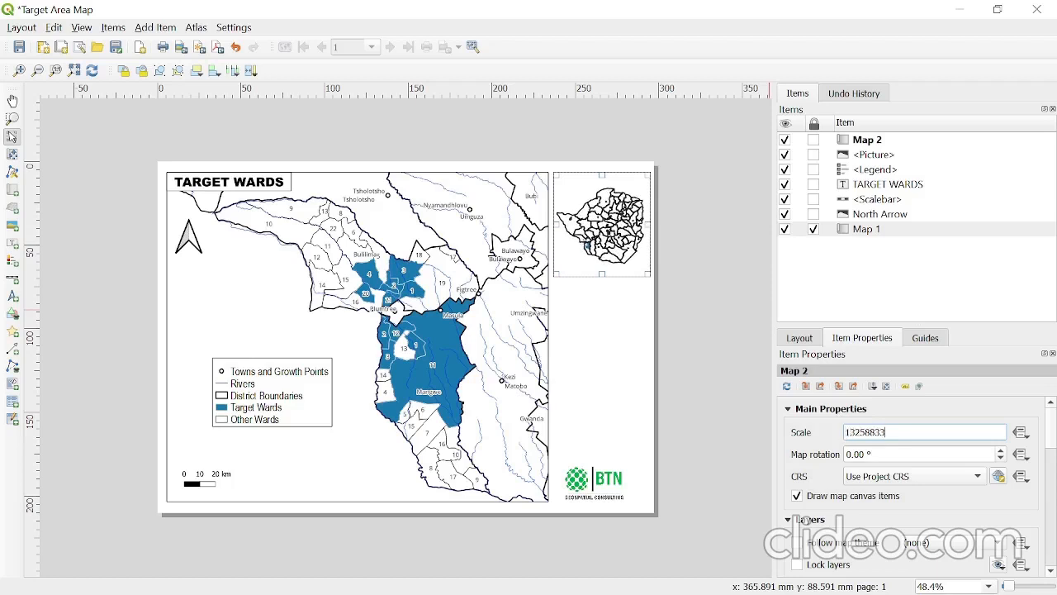
left_click_drag(856, 432, 845, 432)
type("12")
key("Return")
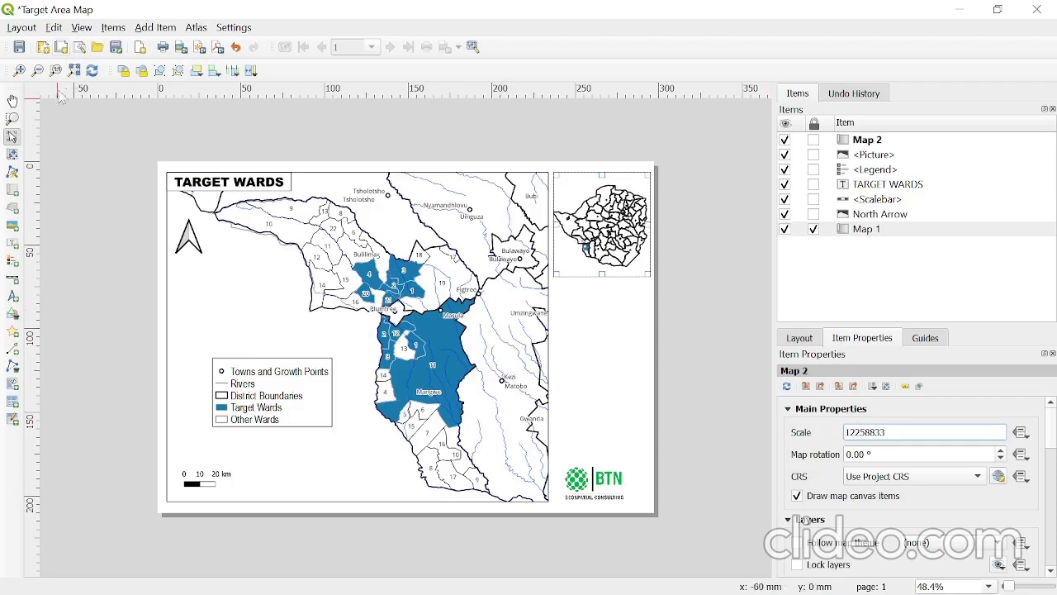
- Shift the Zimbabwe content slightly upward inside the inset map and enable a frame around the inset
left_click(12, 155)
left_click_drag(598, 236, 598, 234)
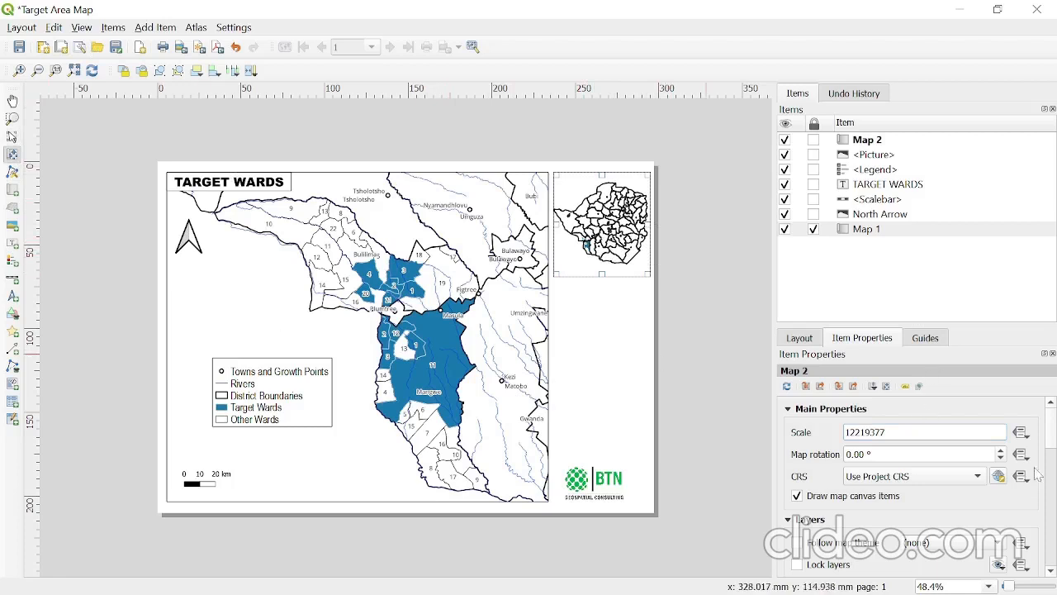
scroll(1037, 474, "down", 6)
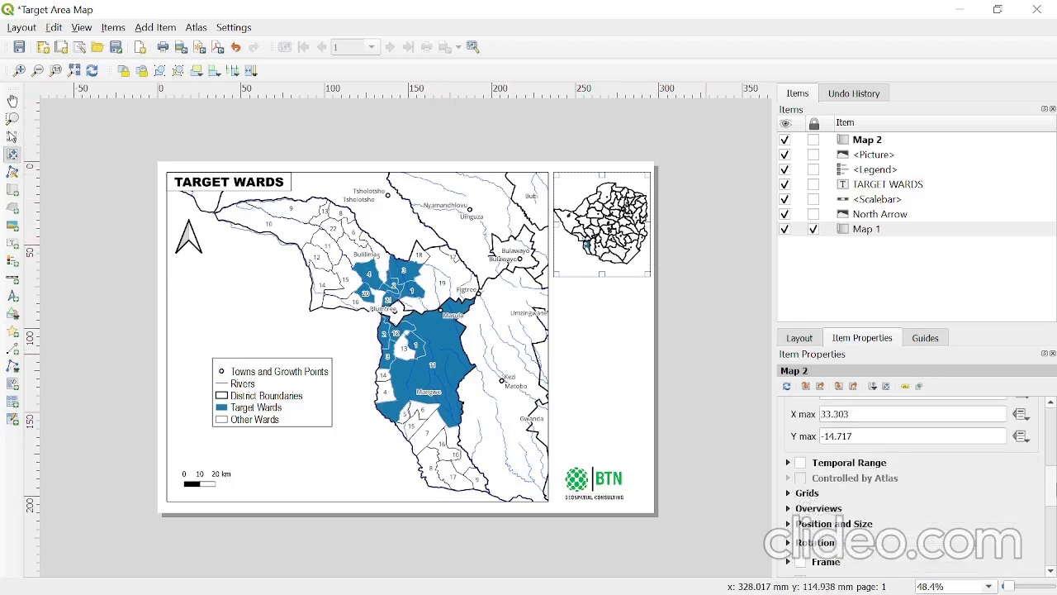
scroll(815, 502, "down", 3)
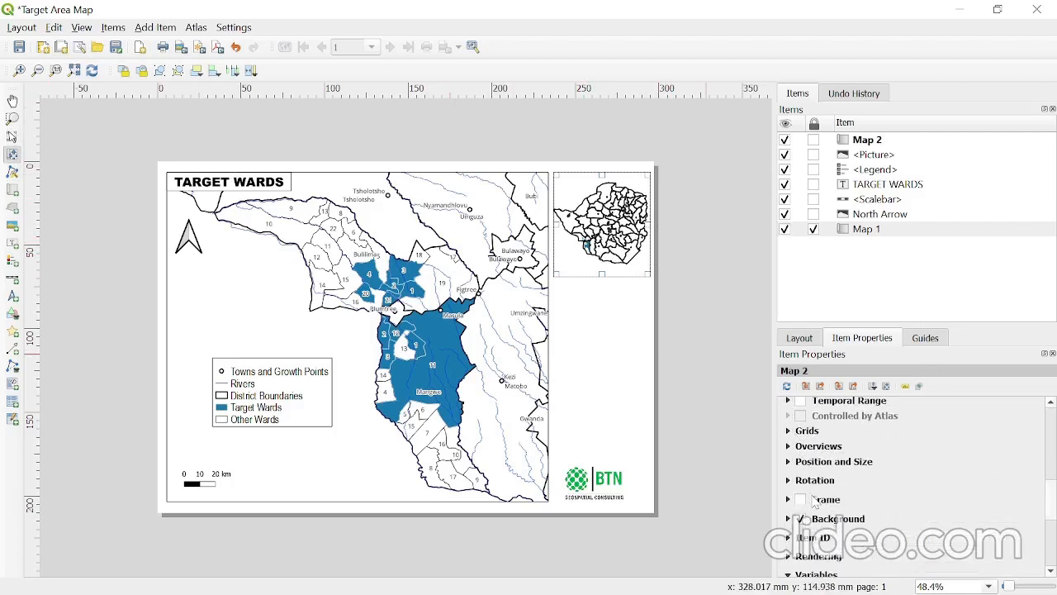
left_click(801, 499)
left_click(788, 499)
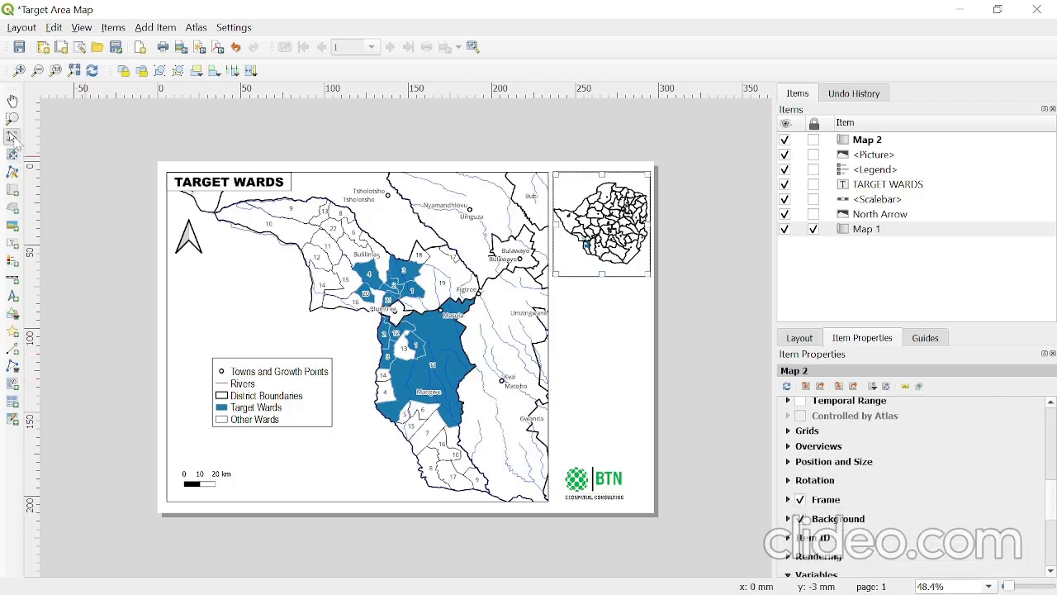
left_click(714, 216)
left_click(623, 241)
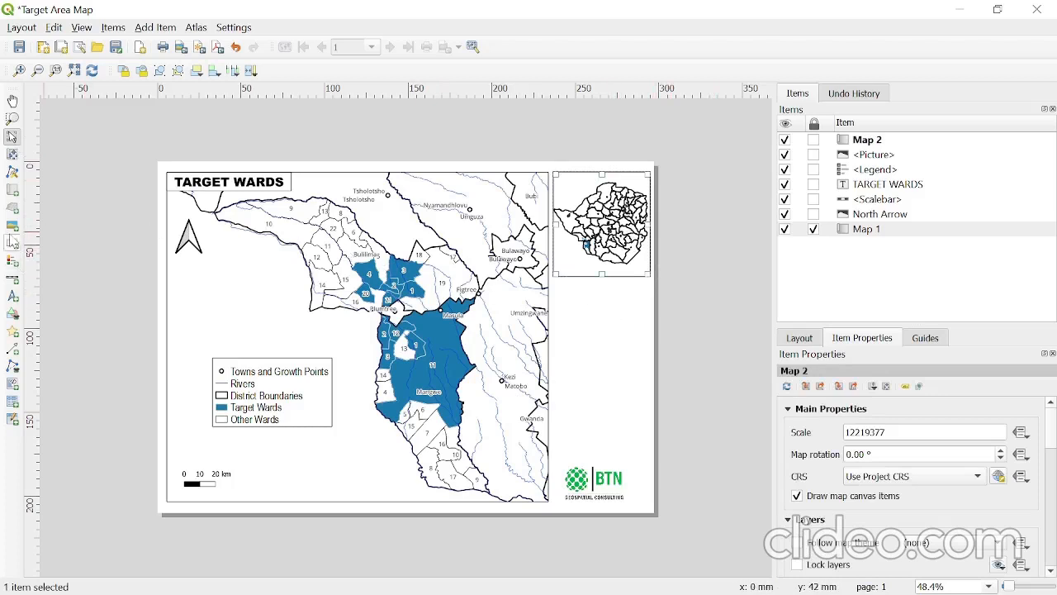
- Add a text label reading ZIMBABWE and place it in the upper-left corner of the inset map
left_click(12, 244)
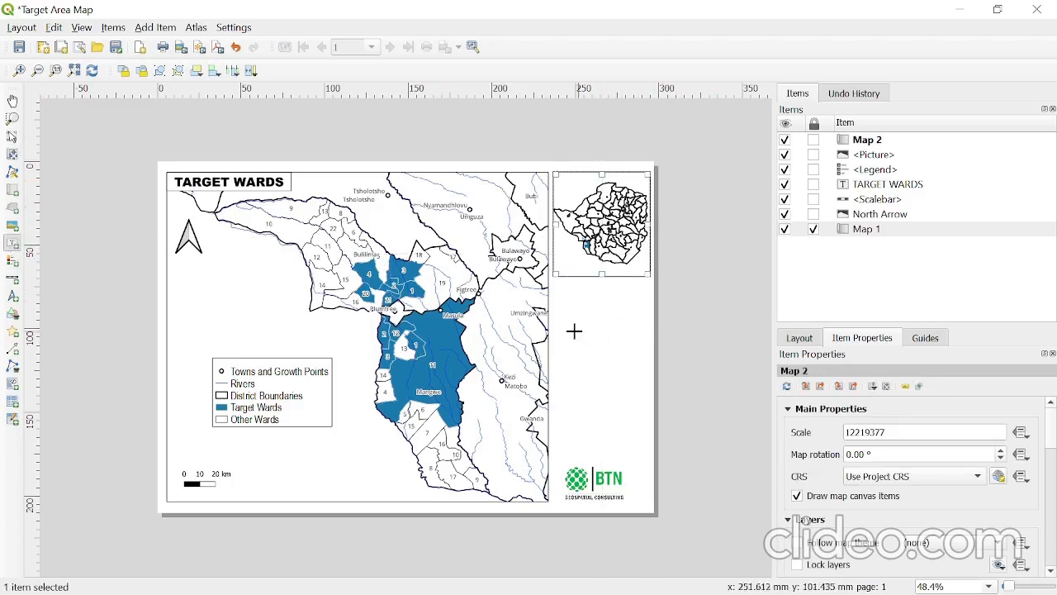
left_click_drag(574, 331, 720, 360)
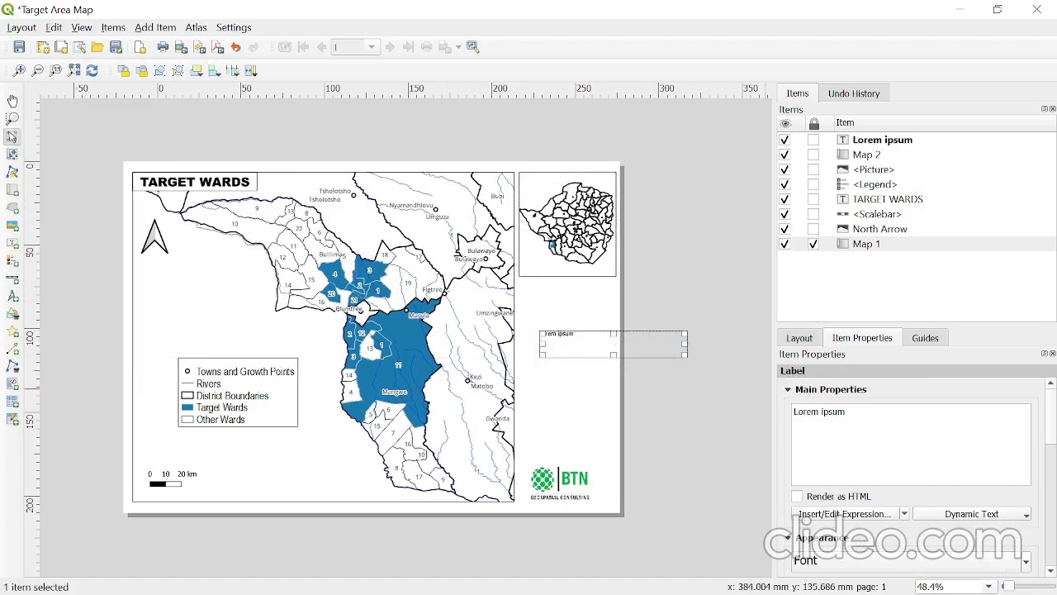
type("Z")
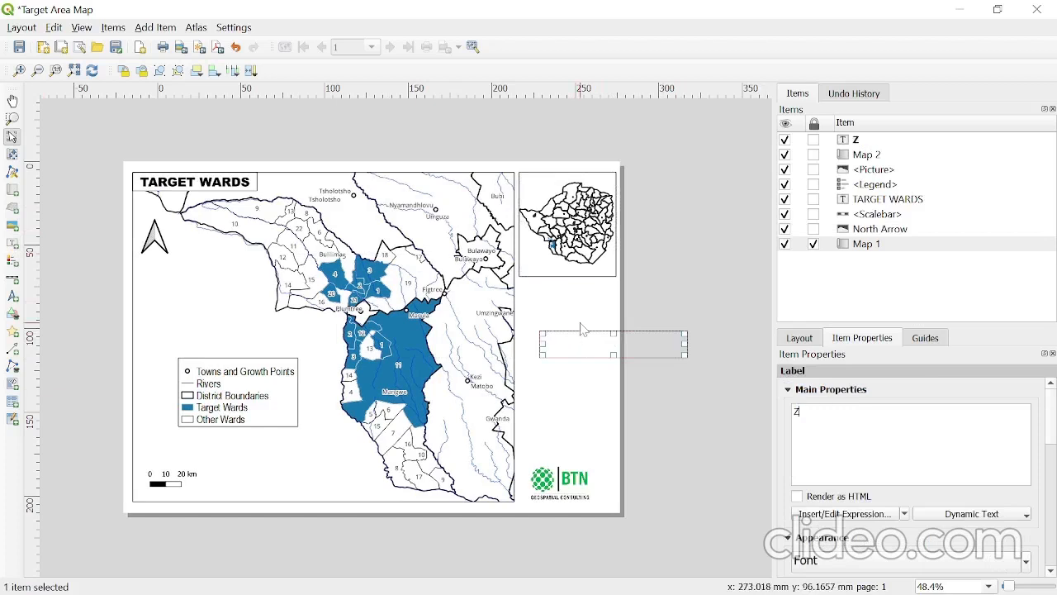
type("IMBABWE")
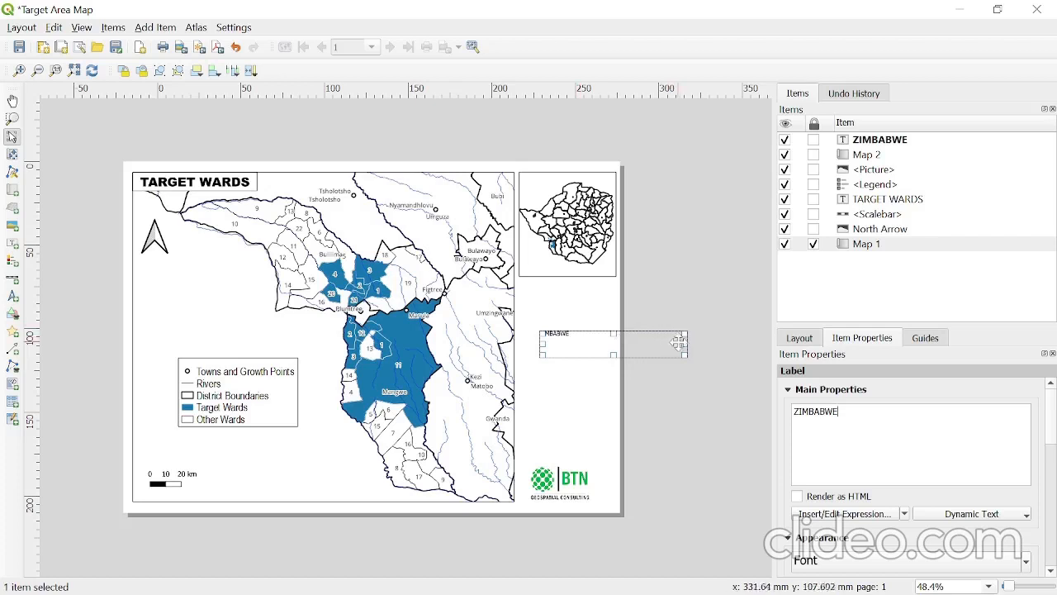
left_click_drag(686, 344, 547, 184)
left_click(673, 186)
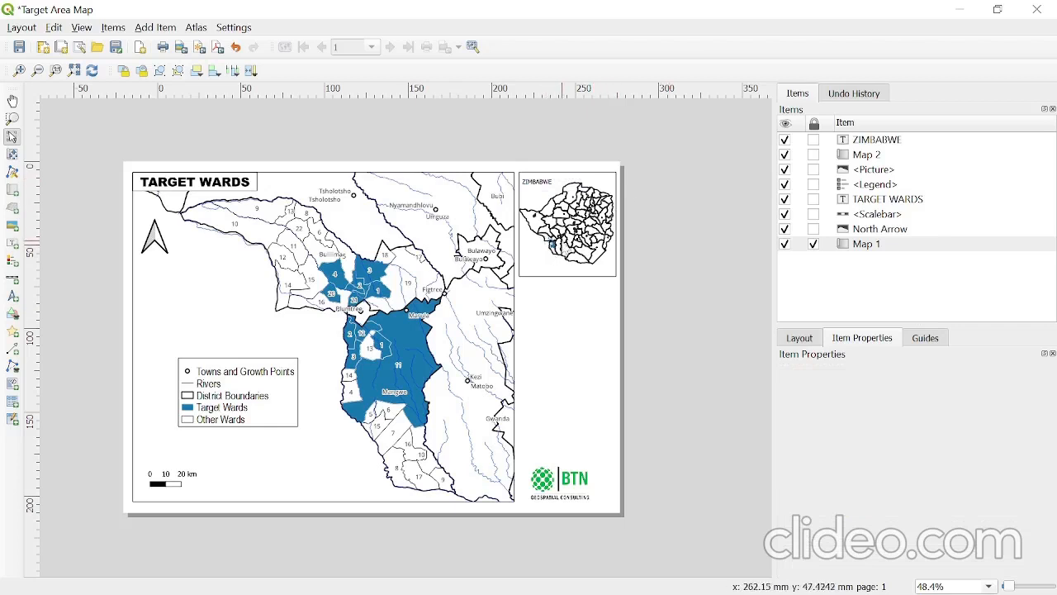
- Draw a small rectangle over the target districts in the inset map, starting at about x 250 mm, y 45 mm
left_click(13, 318)
left_click(60, 320)
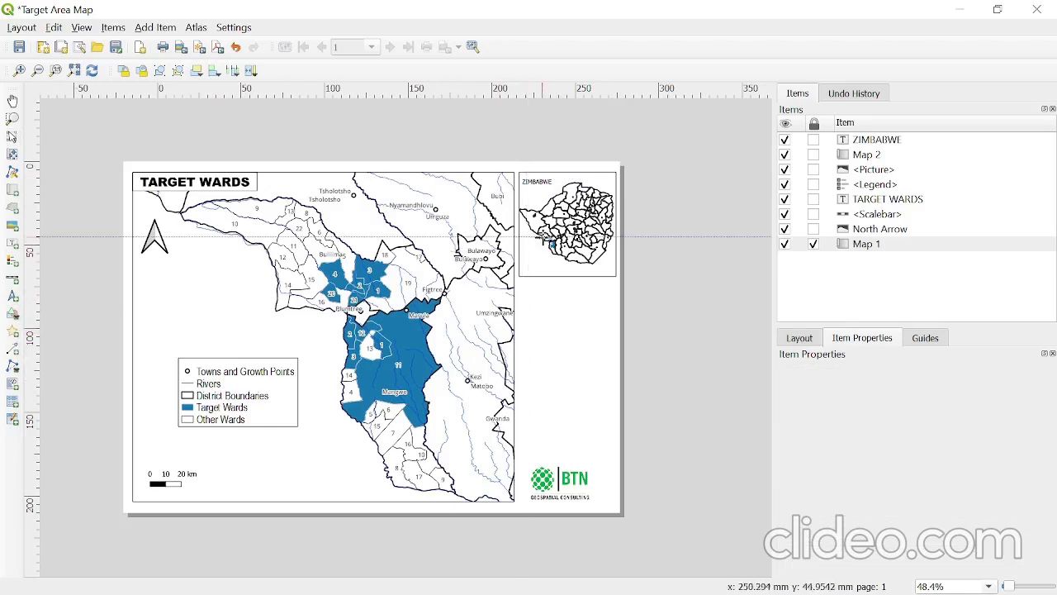
left_click_drag(541, 235, 563, 243)
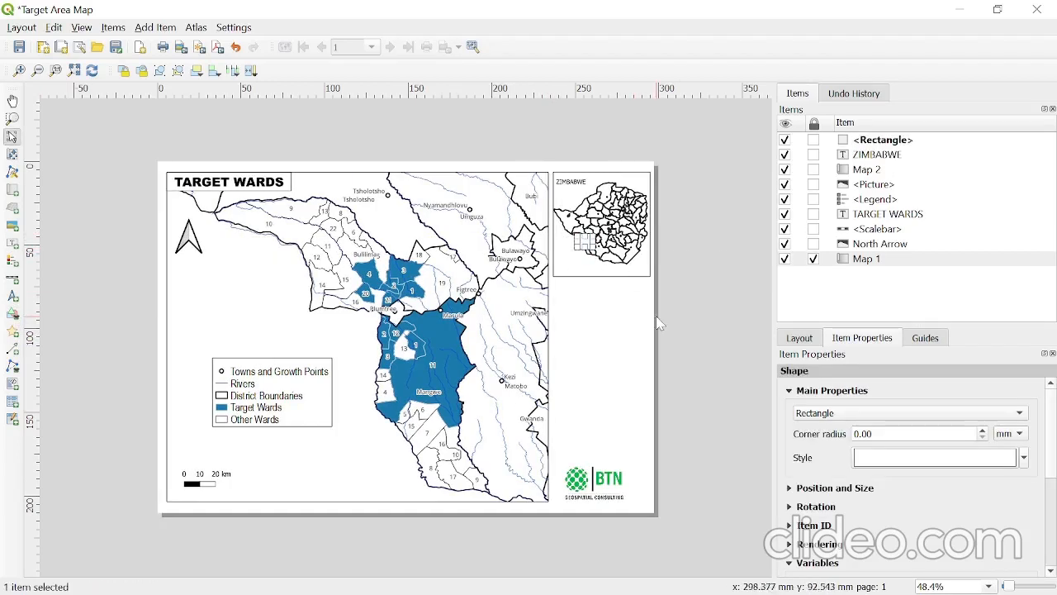
- Make the simple fill of the inset's locator rectangle transparent
left_click(927, 459)
left_click(935, 409)
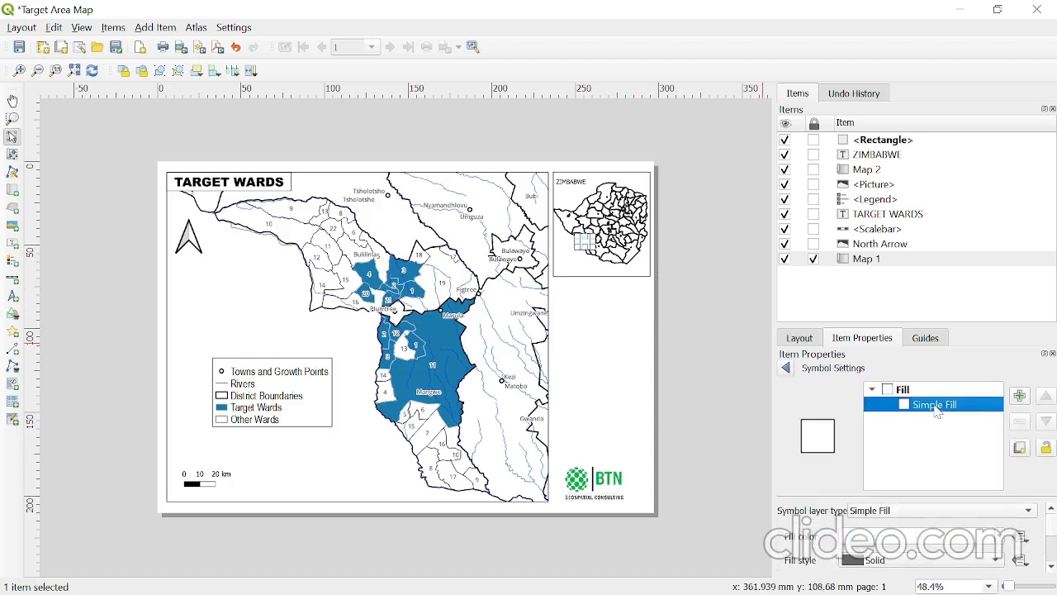
left_click(1006, 539)
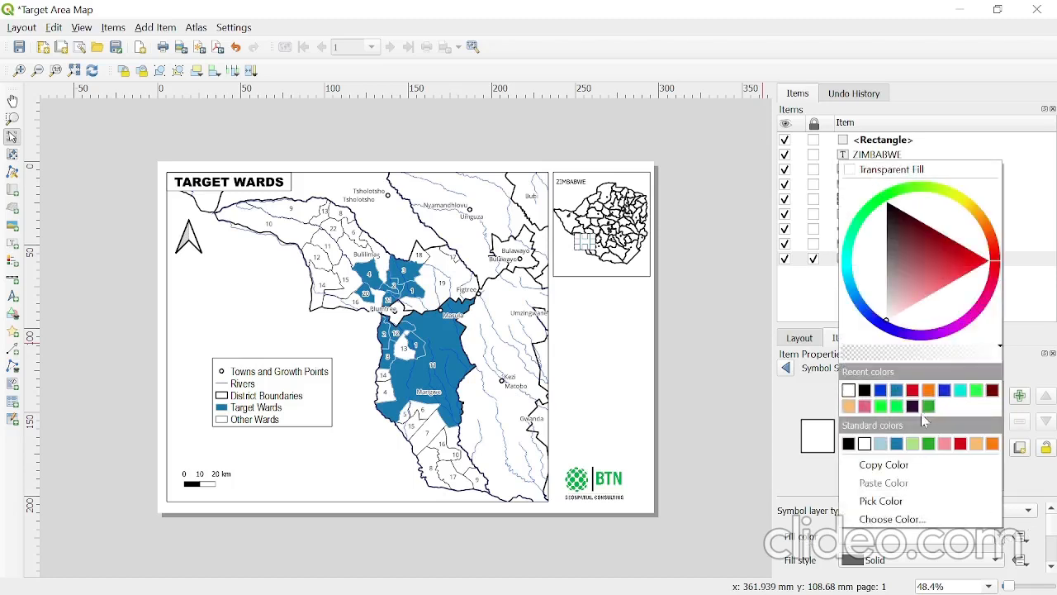
left_click(876, 174)
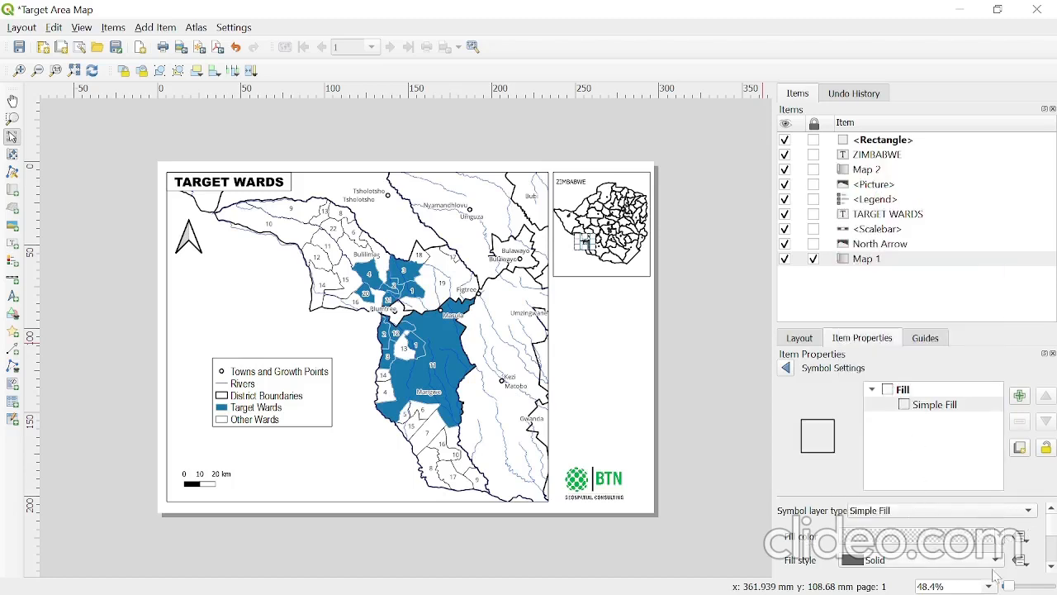
- Colour the locator rectangle's stroke red and increase its stroke width
scroll(1053, 537, "down", 1)
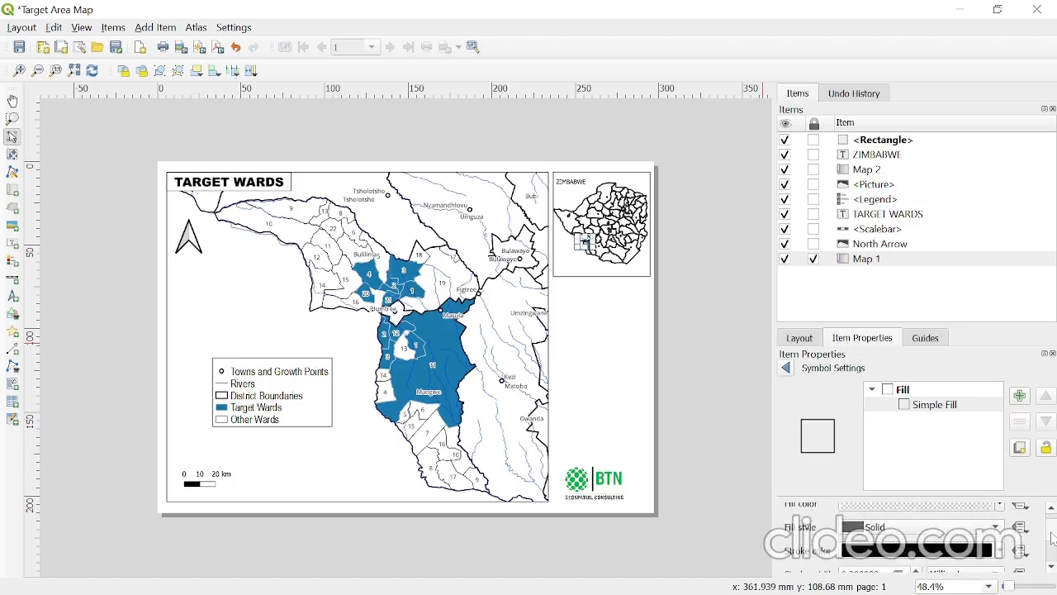
left_click(1001, 551)
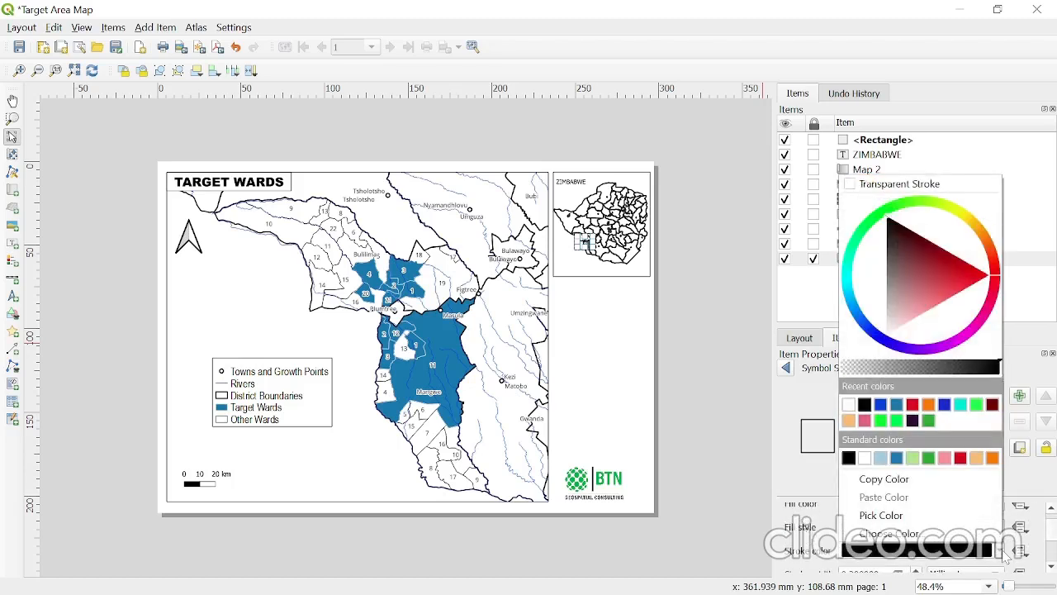
left_click(912, 404)
scroll(1052, 535, "down", 2)
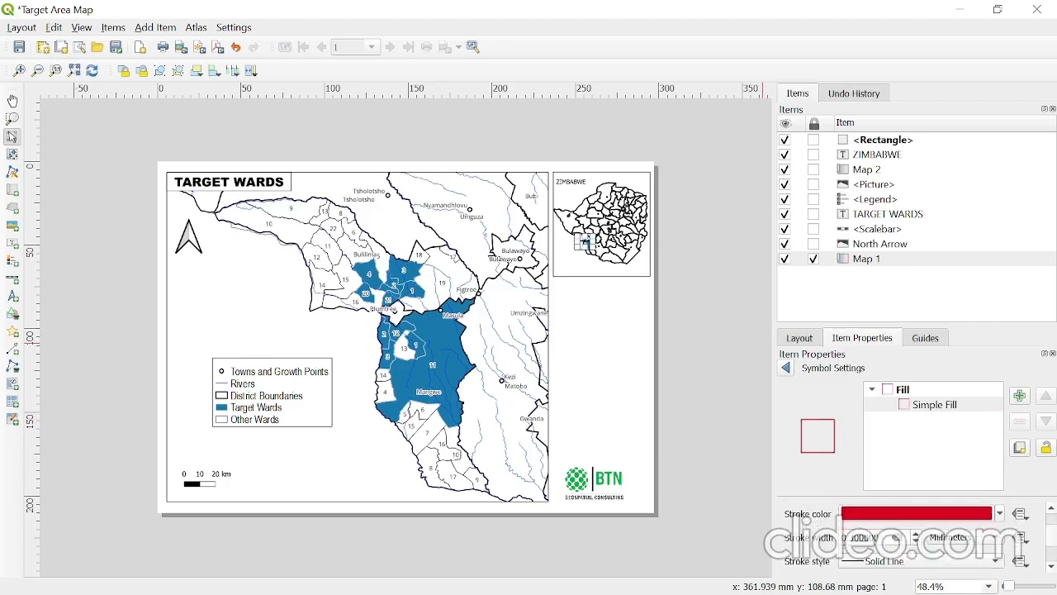
left_click(917, 534)
left_click(916, 534)
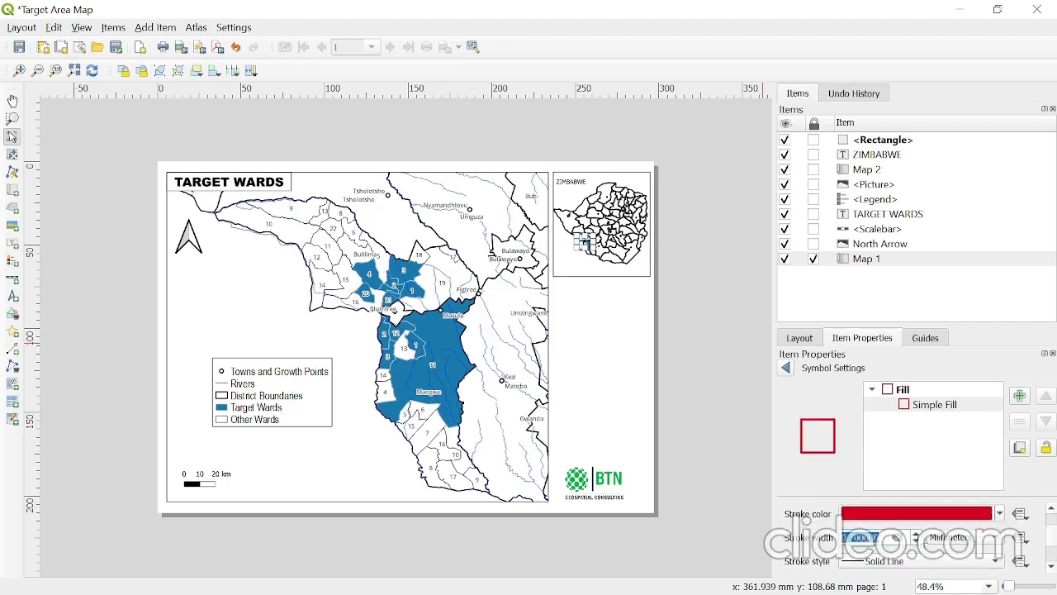
left_click(786, 369)
left_click(697, 271)
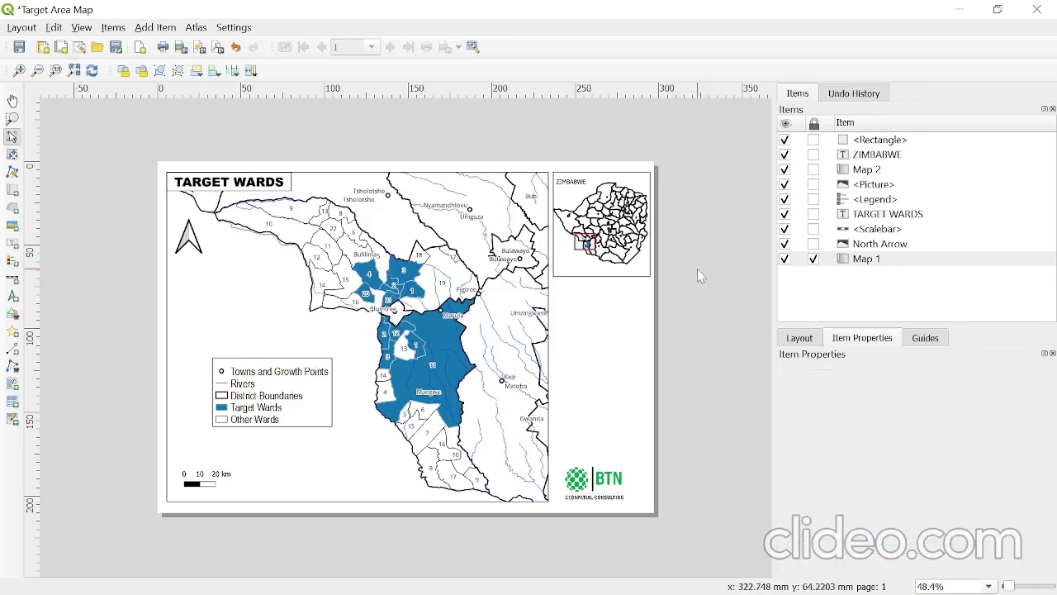